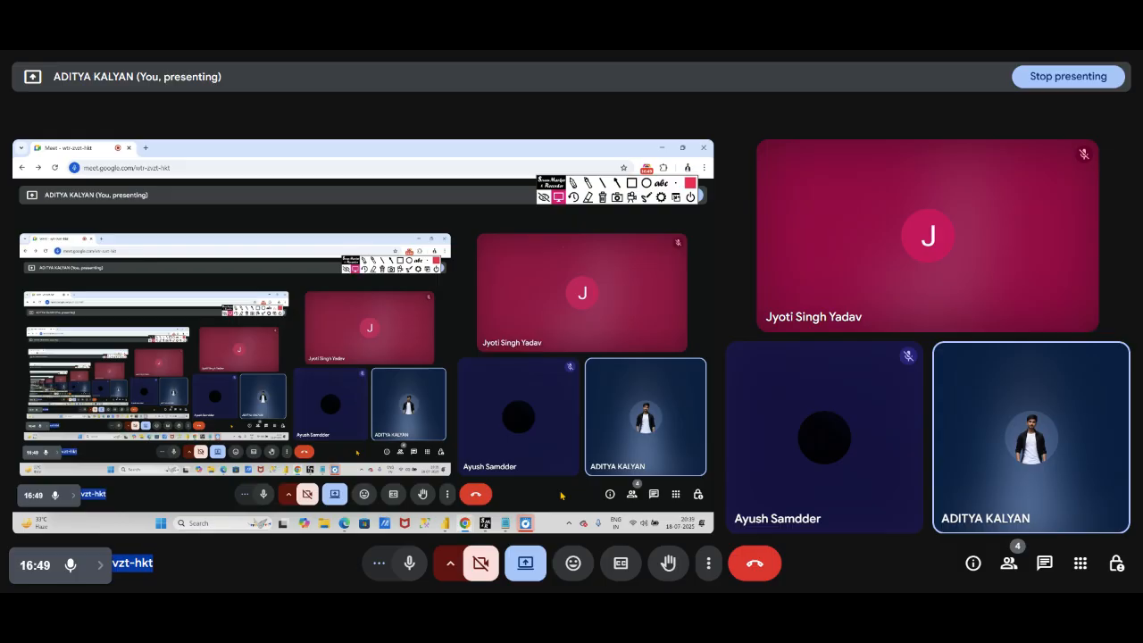
- Switch to Power BI Desktop and create a blank report
mouse_move(444, 524)
click(458, 481)
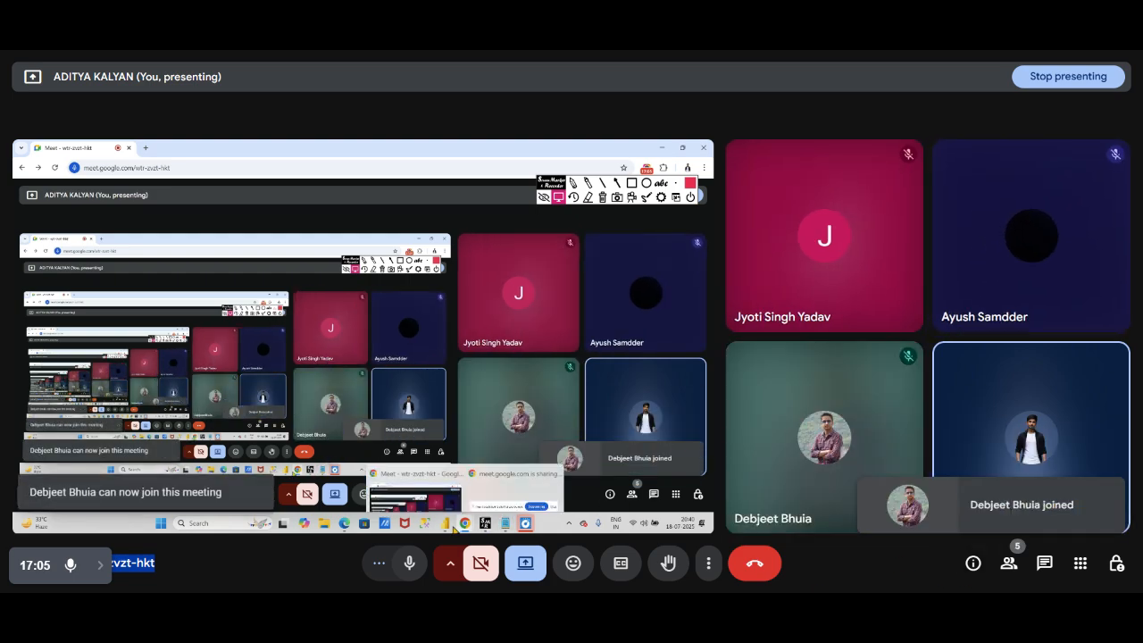
click(446, 524)
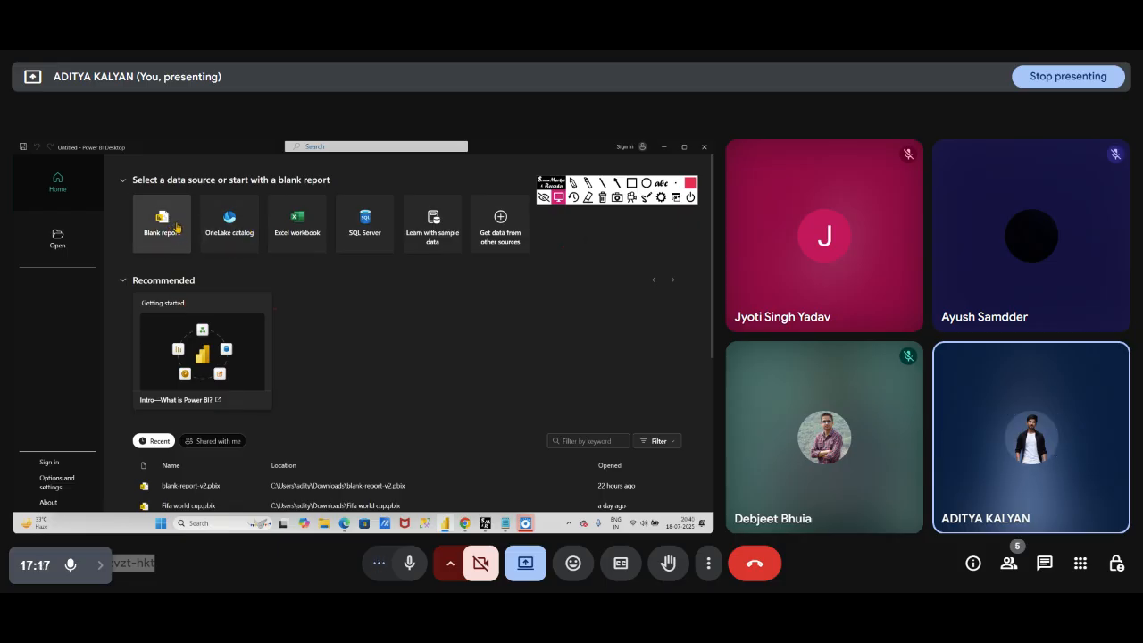
click(167, 224)
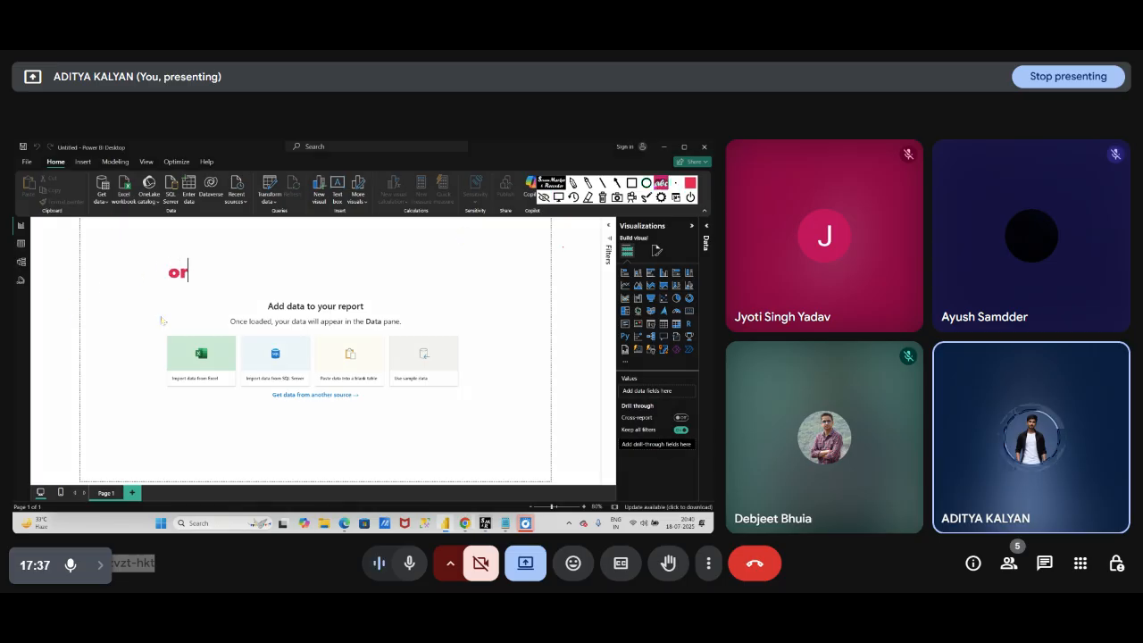
- Write the on-screen annotation "organize way to create data model" across the upper part of the blank report page
text(ganiz)
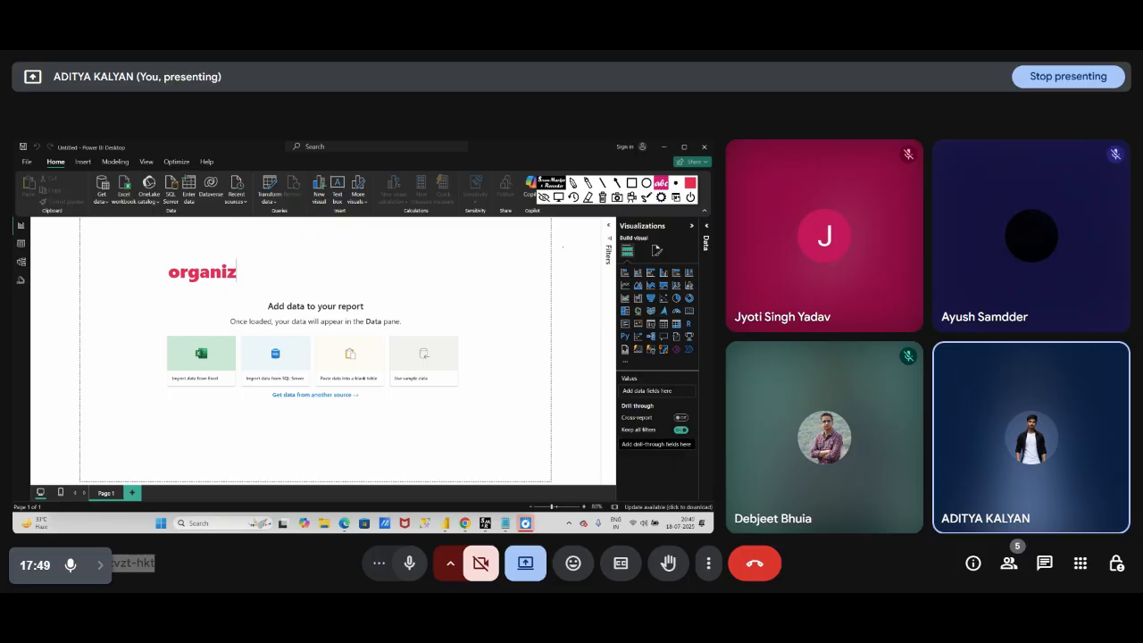
text(e way)
key(Escape)
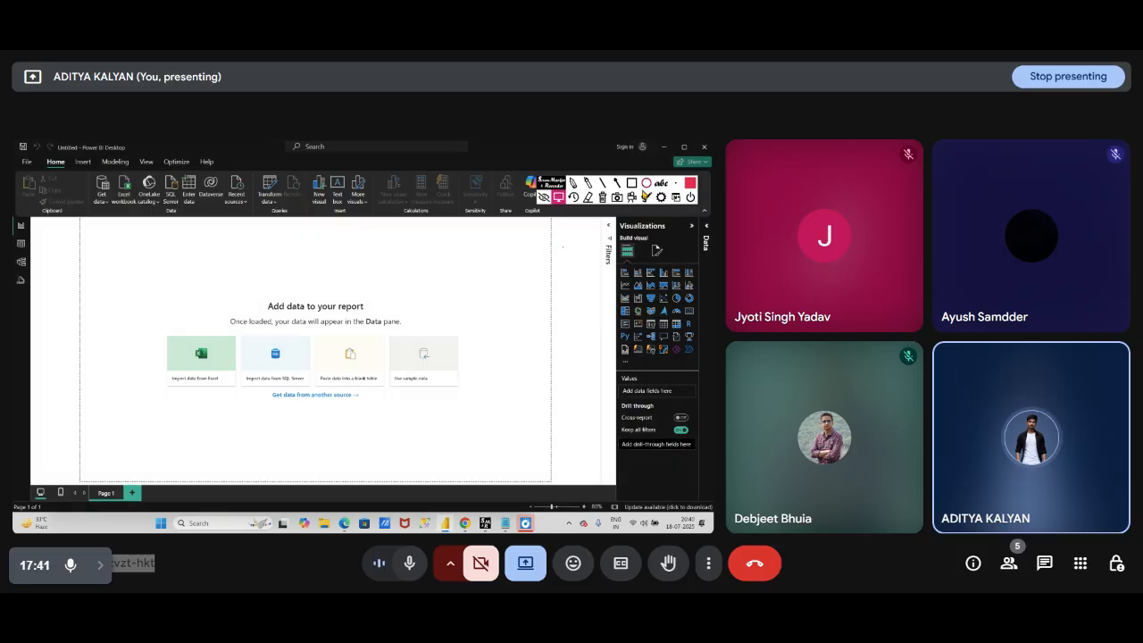
click(285, 272)
text(stor)
click(676, 183)
text(store)
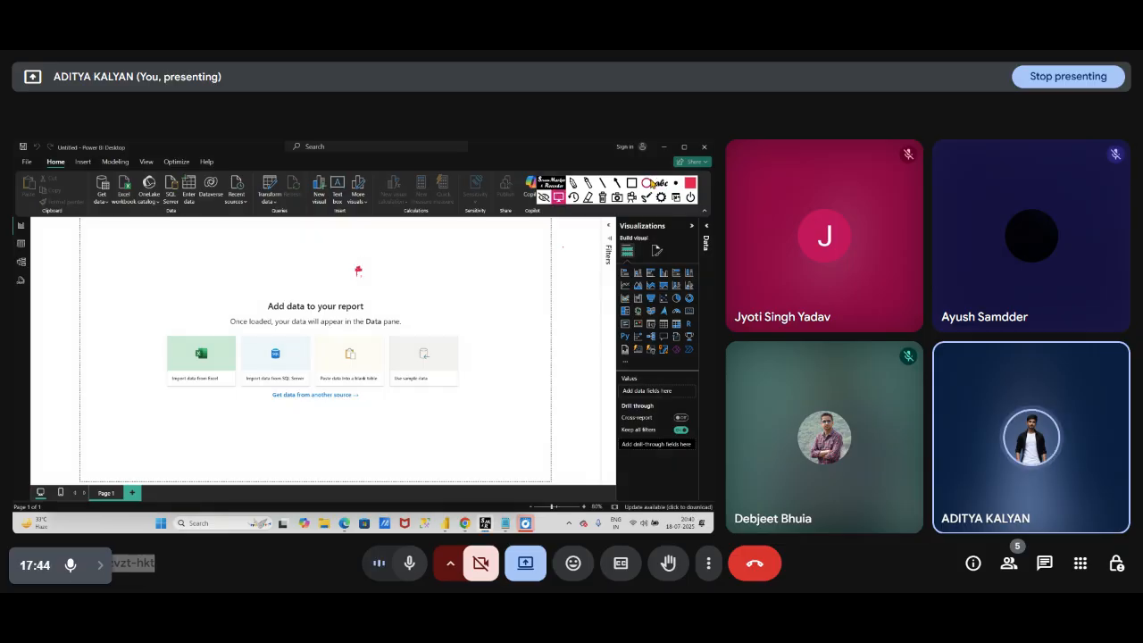
text(data)
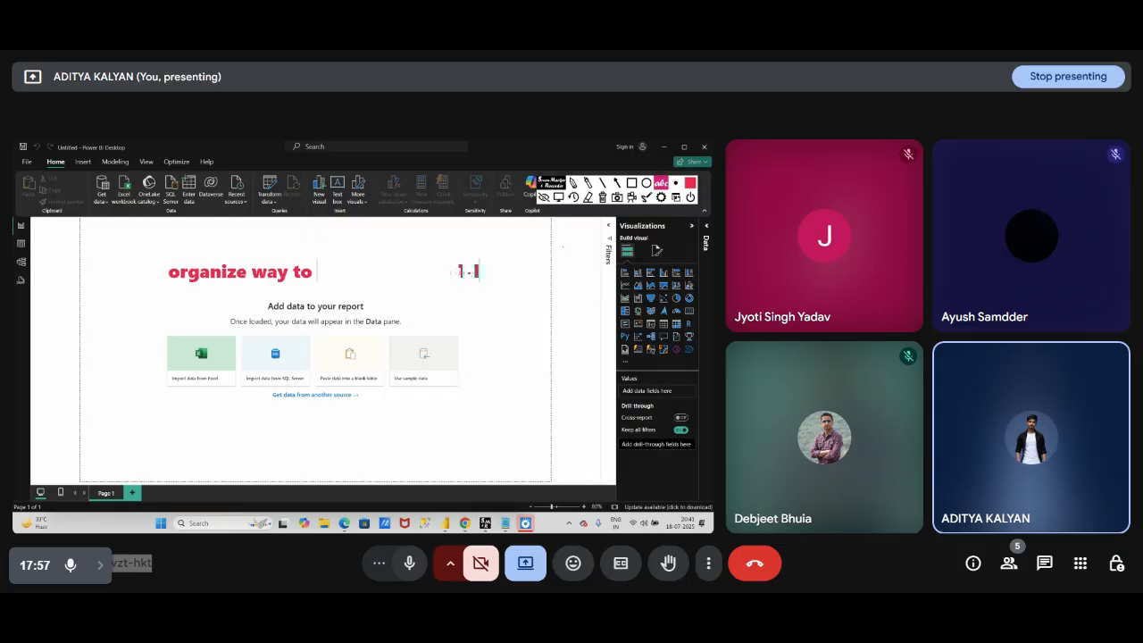
text(create data mo)
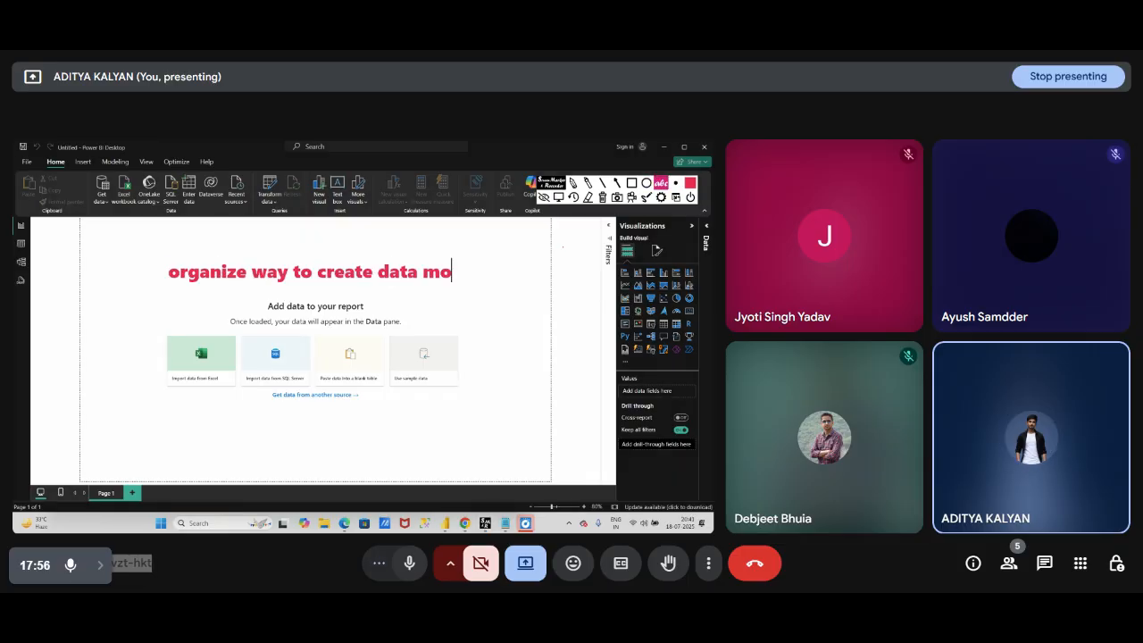
text(del)
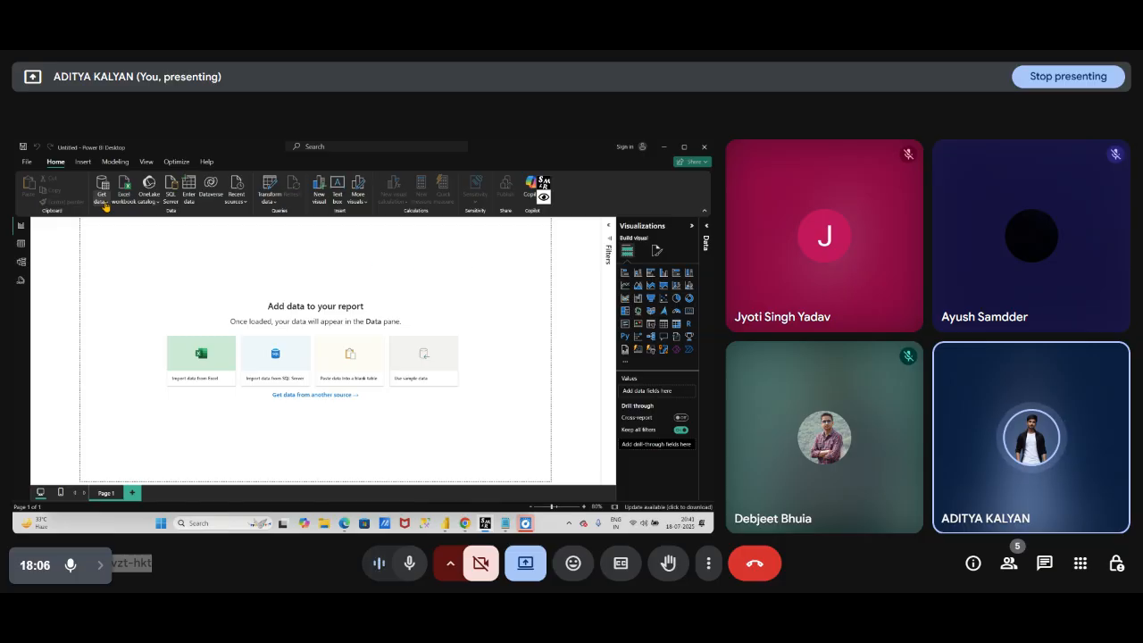
- Get data from the Excel workbook Superstore_data in the Downloads folder
click(101, 200)
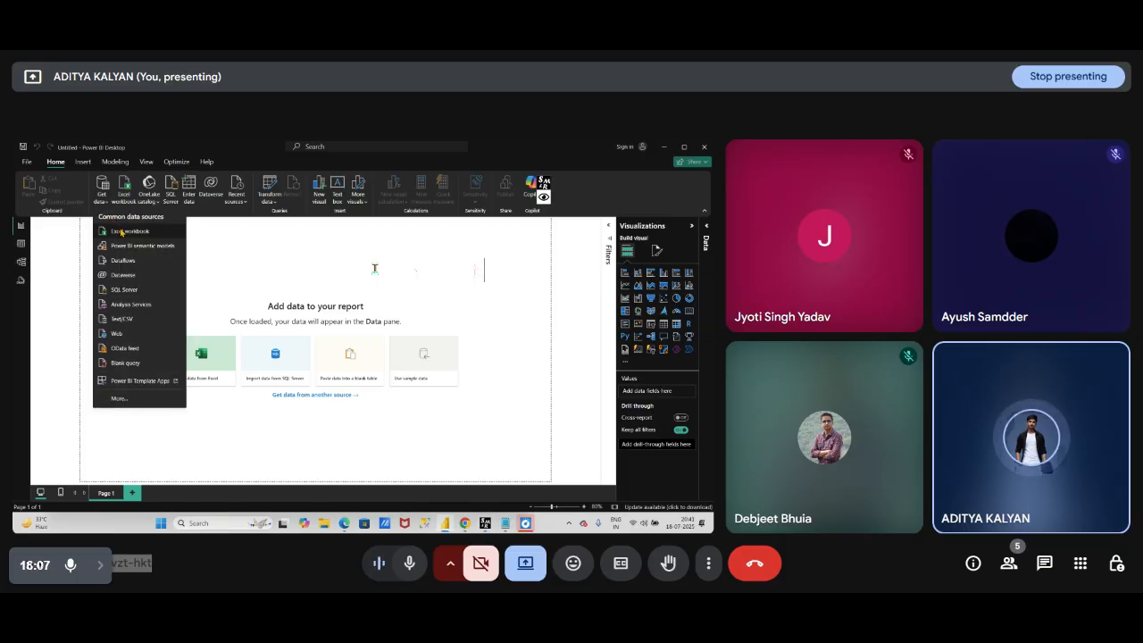
click(122, 231)
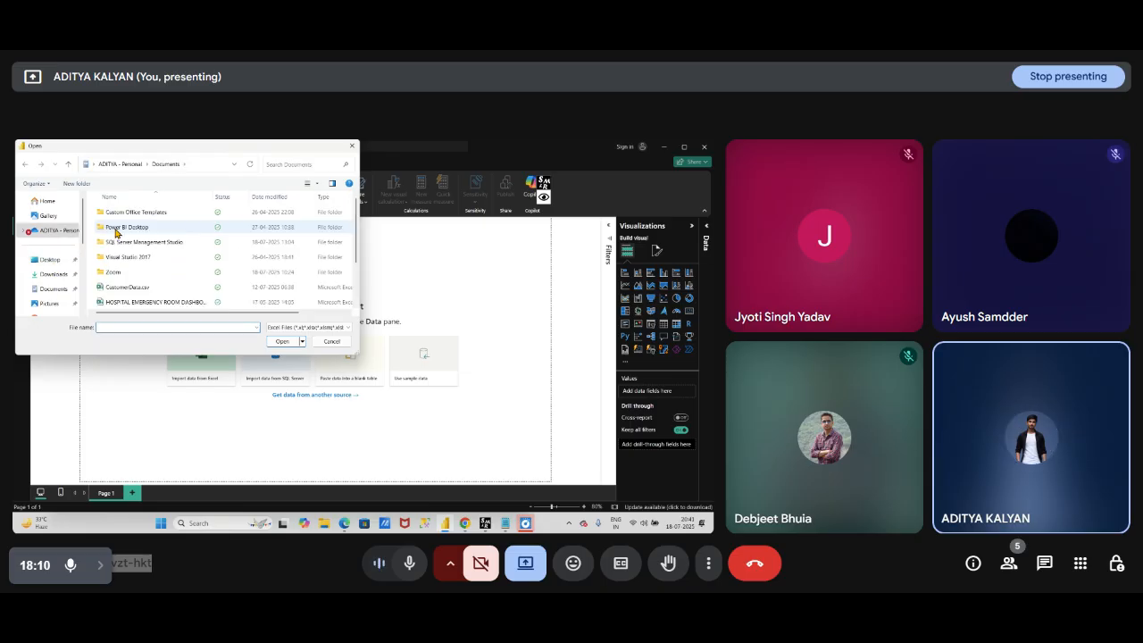
click(47, 200)
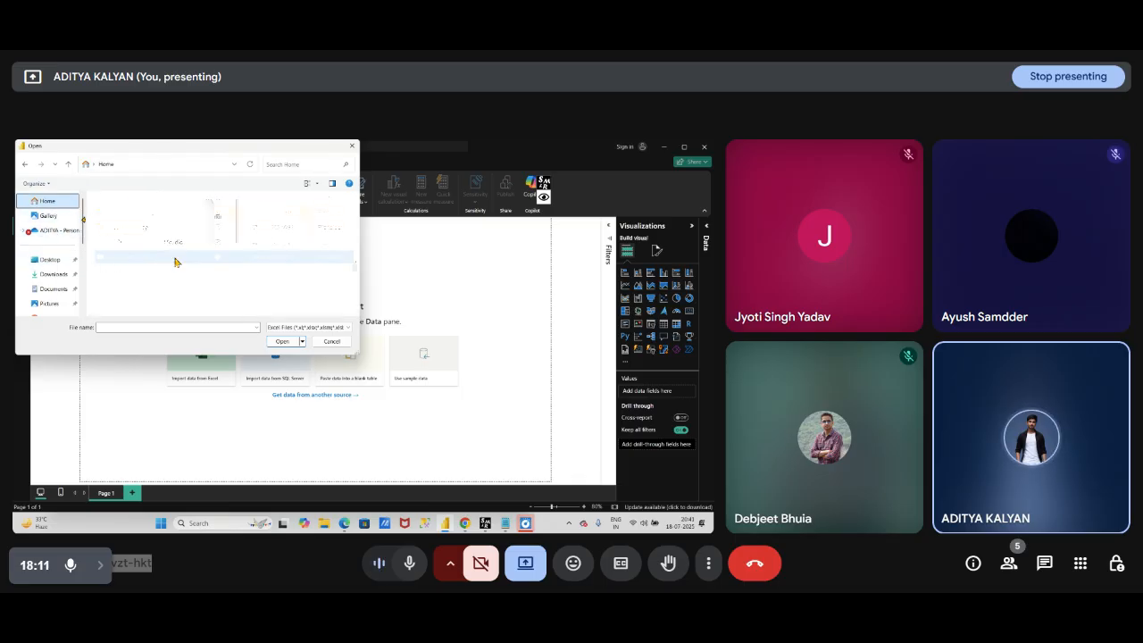
click(53, 273)
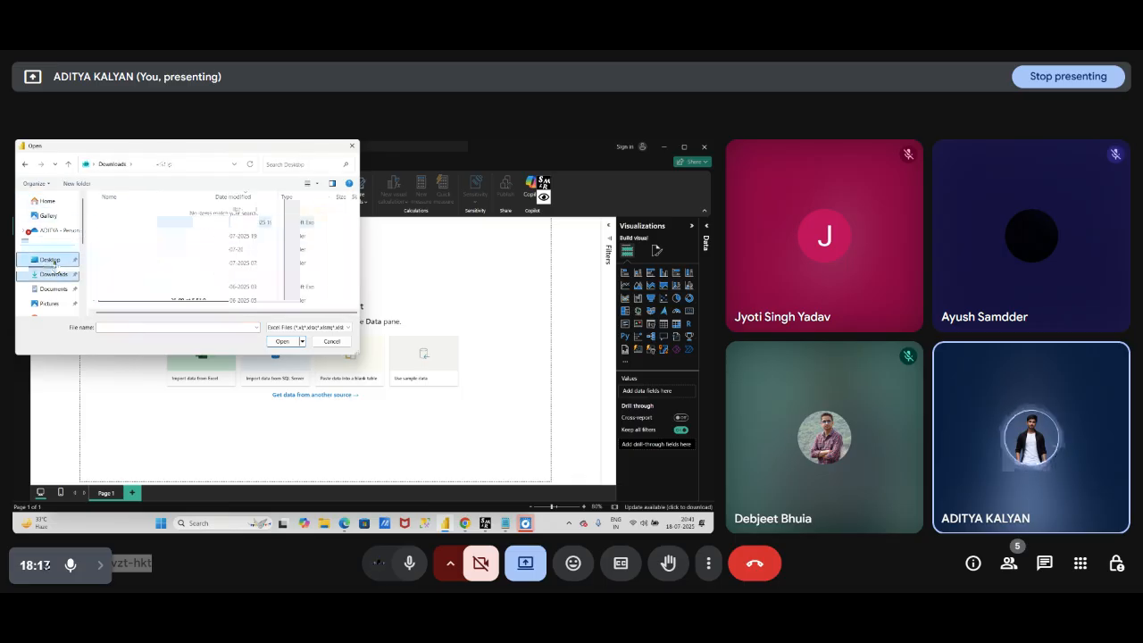
click(150, 223)
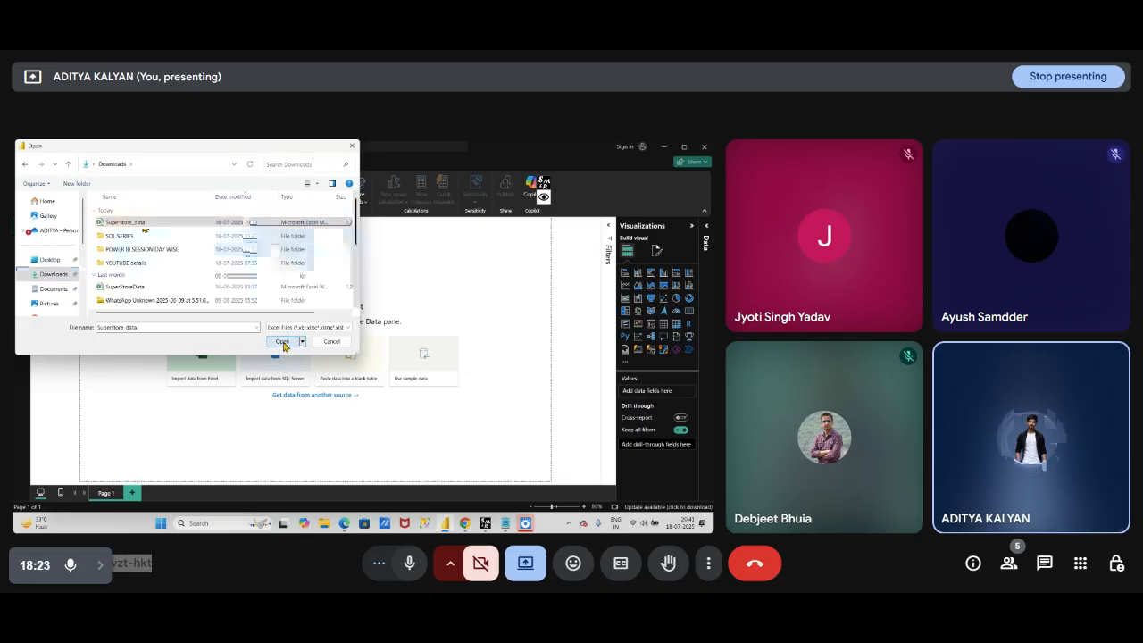
click(282, 342)
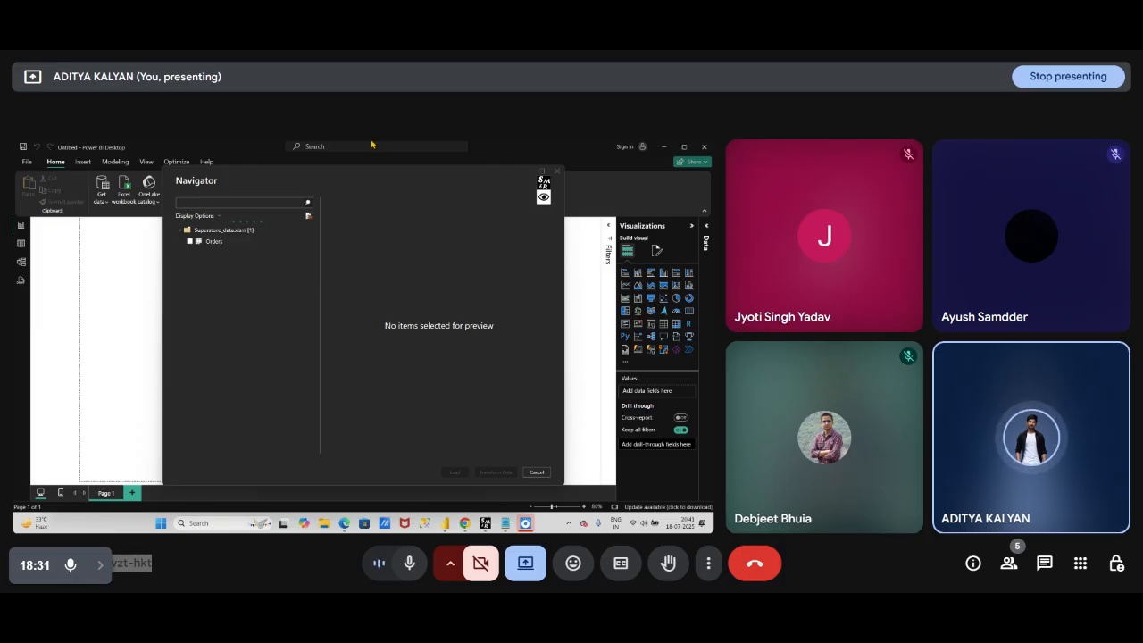
- Erase the on-screen annotation and load the Orders sheet from the workbook into the report
click(190, 241)
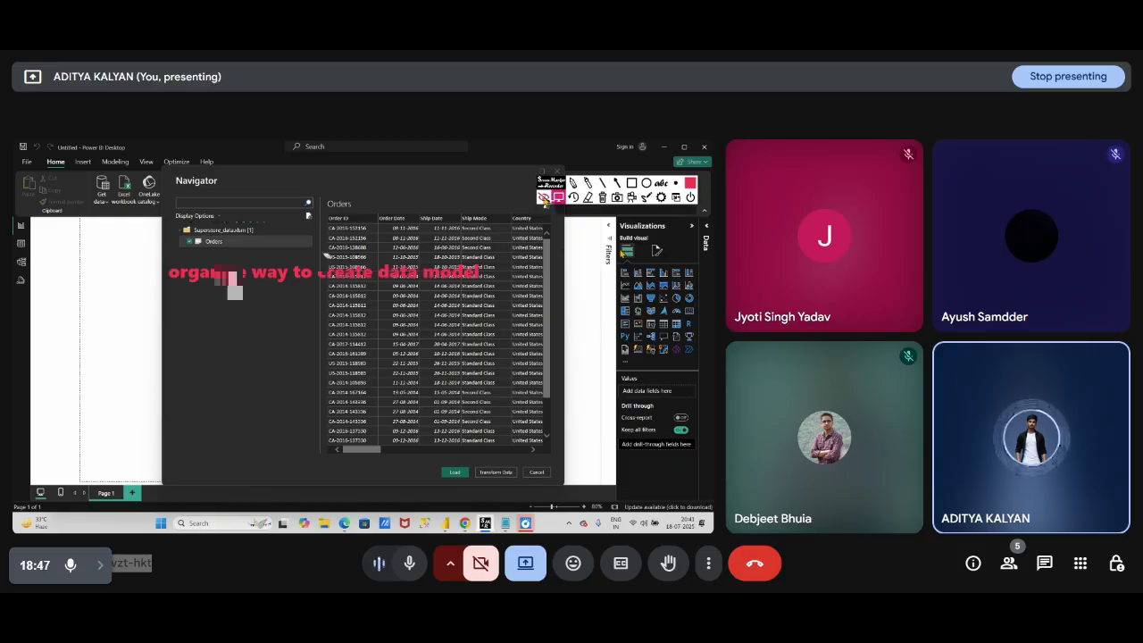
click(587, 196)
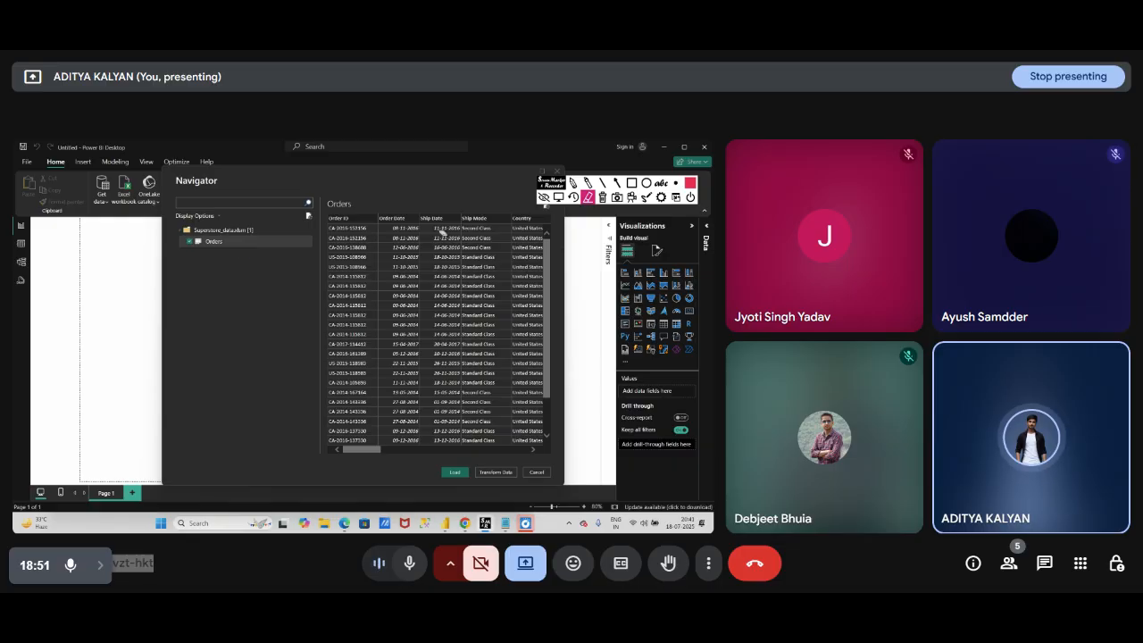
click(544, 197)
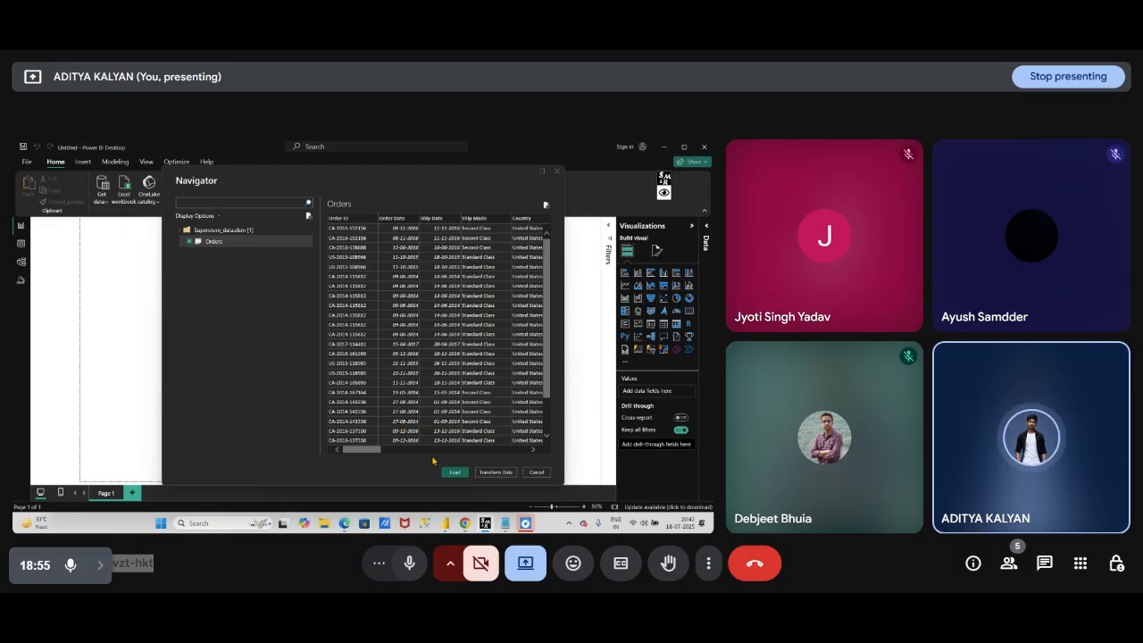
click(455, 472)
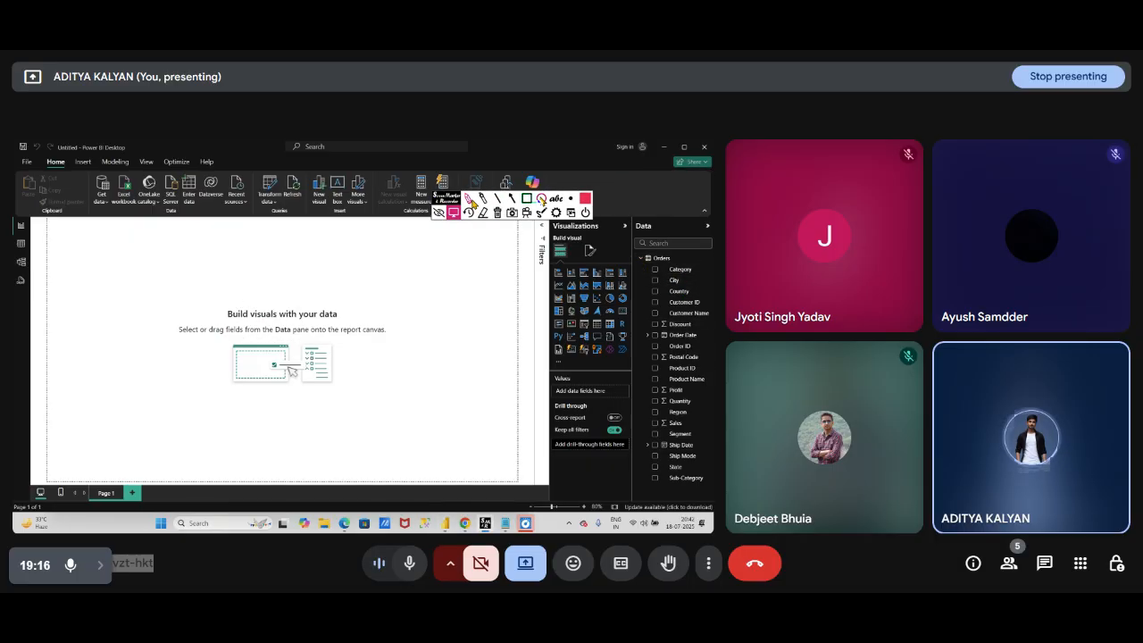
- Circle the Orders table name and its field list in red, and erase both annotation marks
click(541, 198)
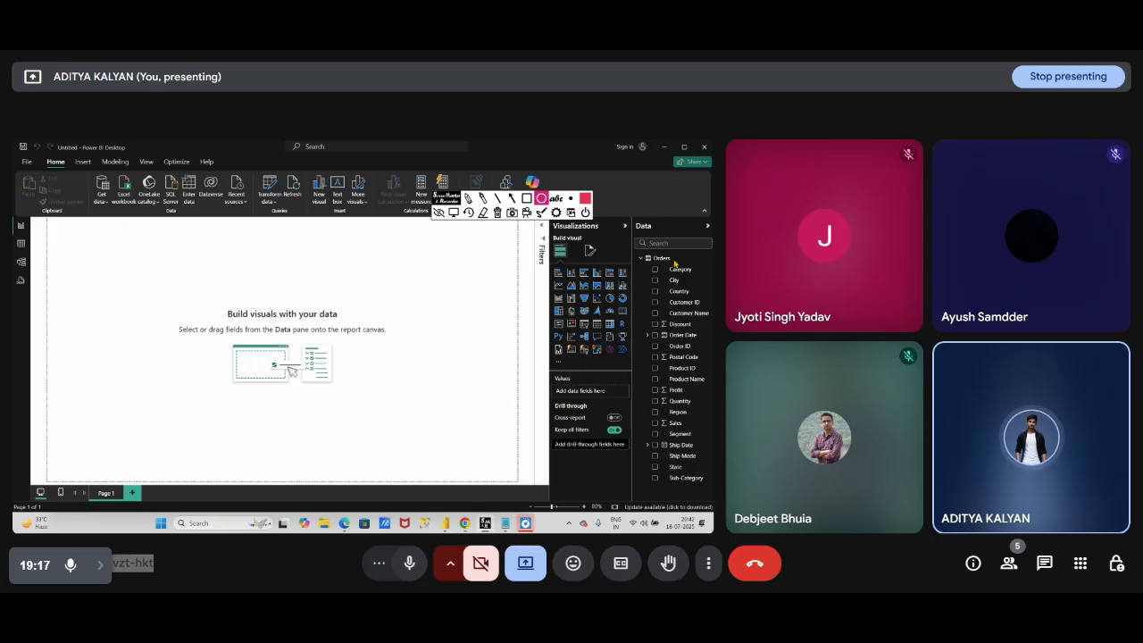
drag(638, 242, 680, 271)
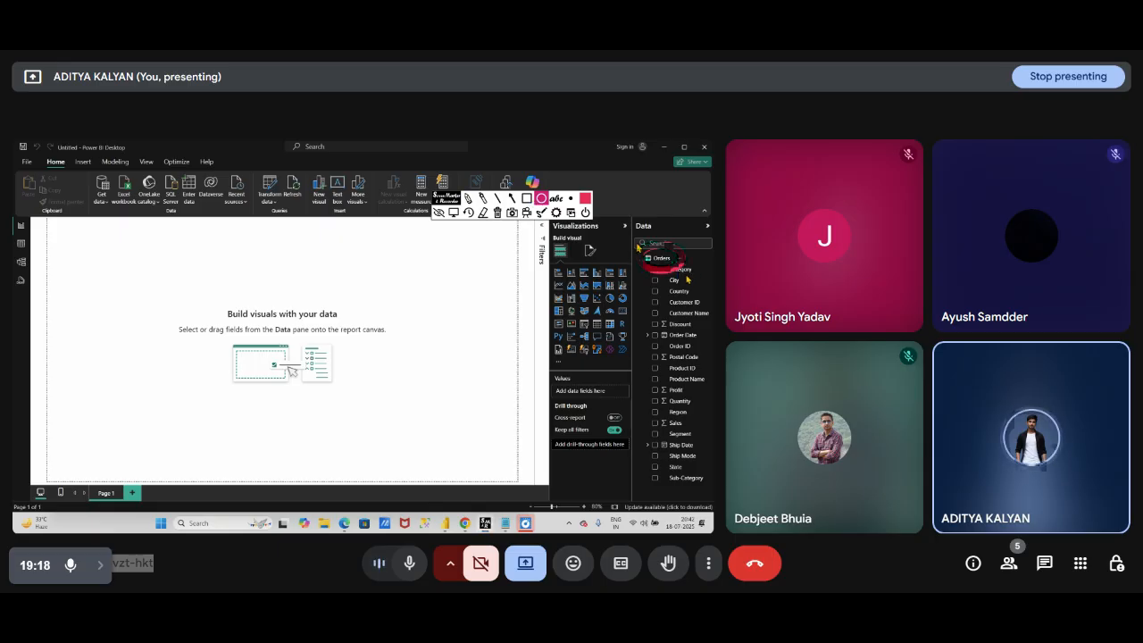
mouse_move(661, 245)
mouse_down()
mouse_move(684, 447)
mouse_move(657, 447)
mouse_move(645, 354)
mouse_up()
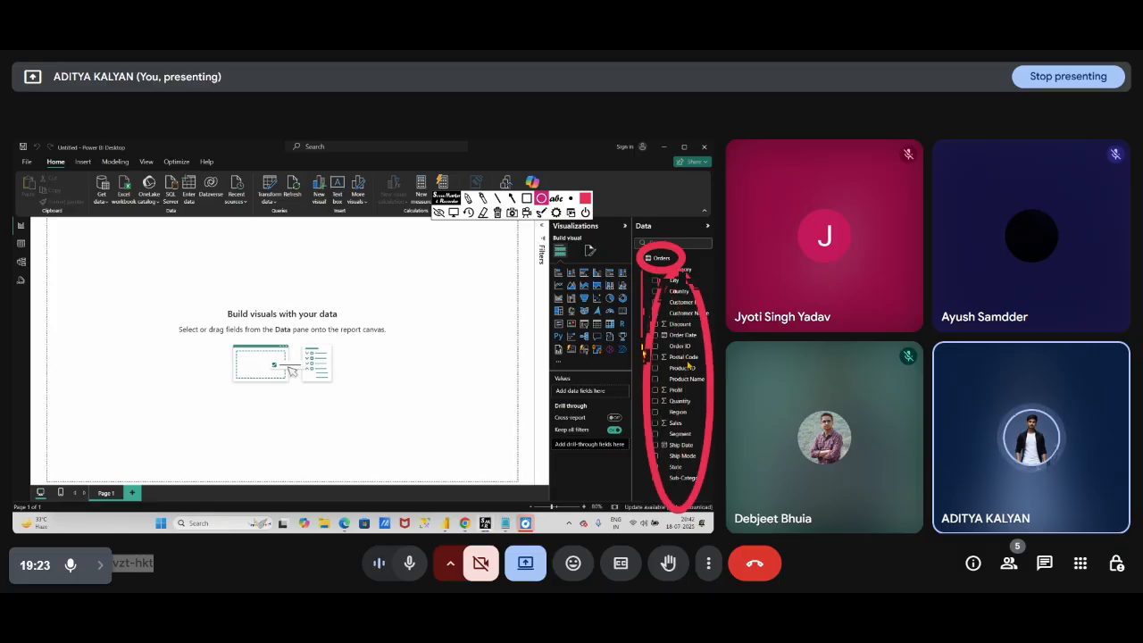
click(483, 213)
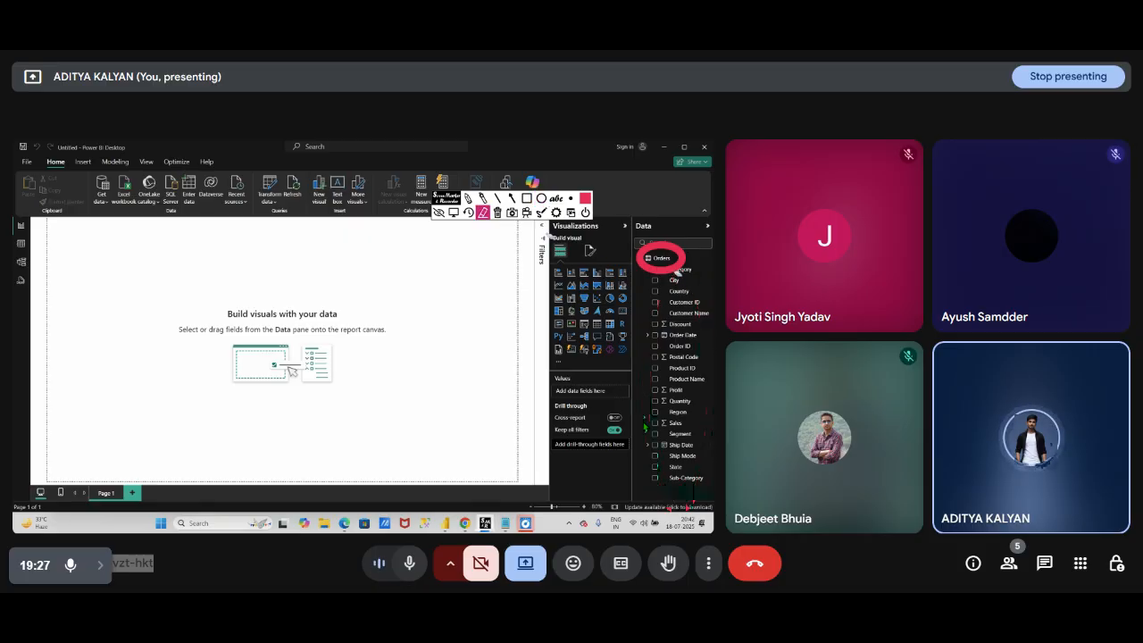
drag(679, 275, 666, 255)
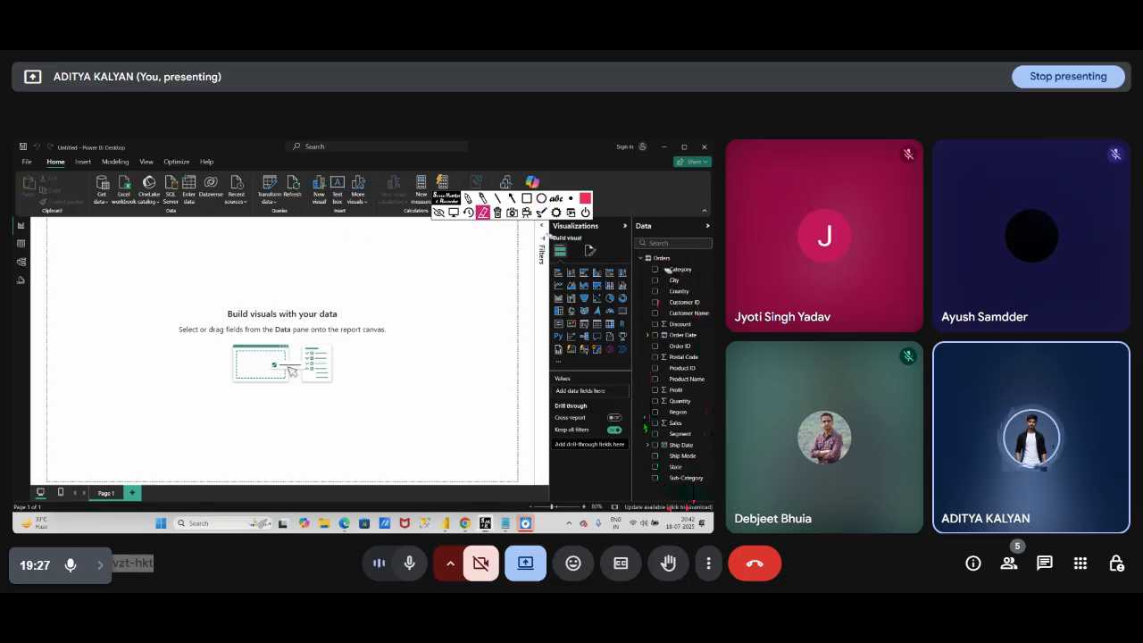
click(437, 213)
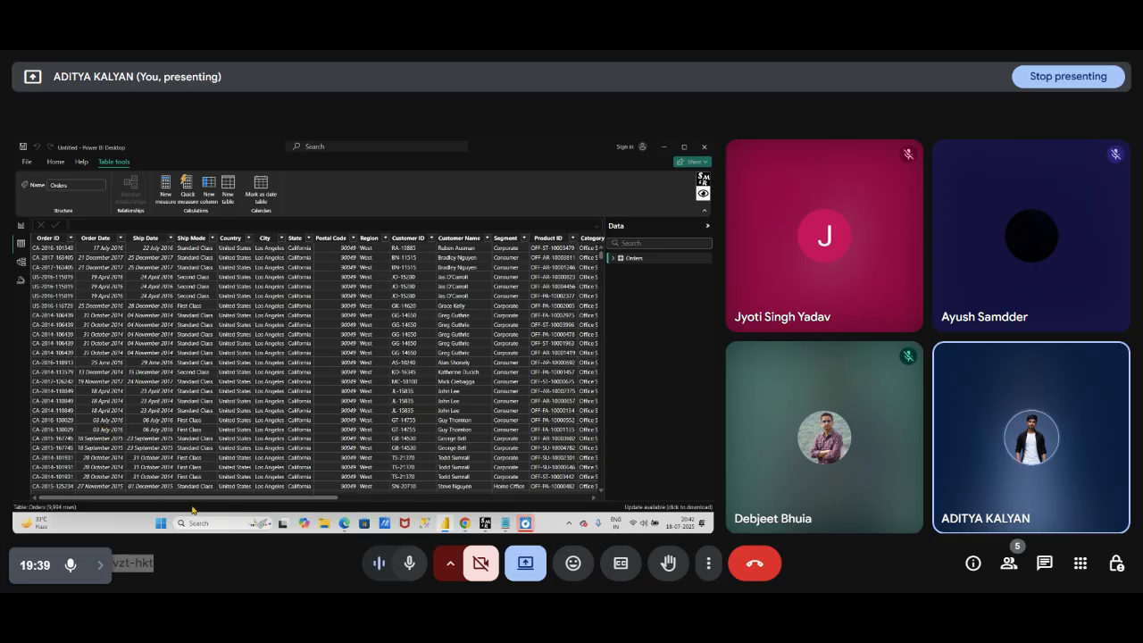
- Open the Orders table in the Power Query Editor through Transform data
mouse_move(192, 500)
mouse_down()
mouse_move(519, 507)
mouse_move(185, 502)
mouse_up()
click(55, 161)
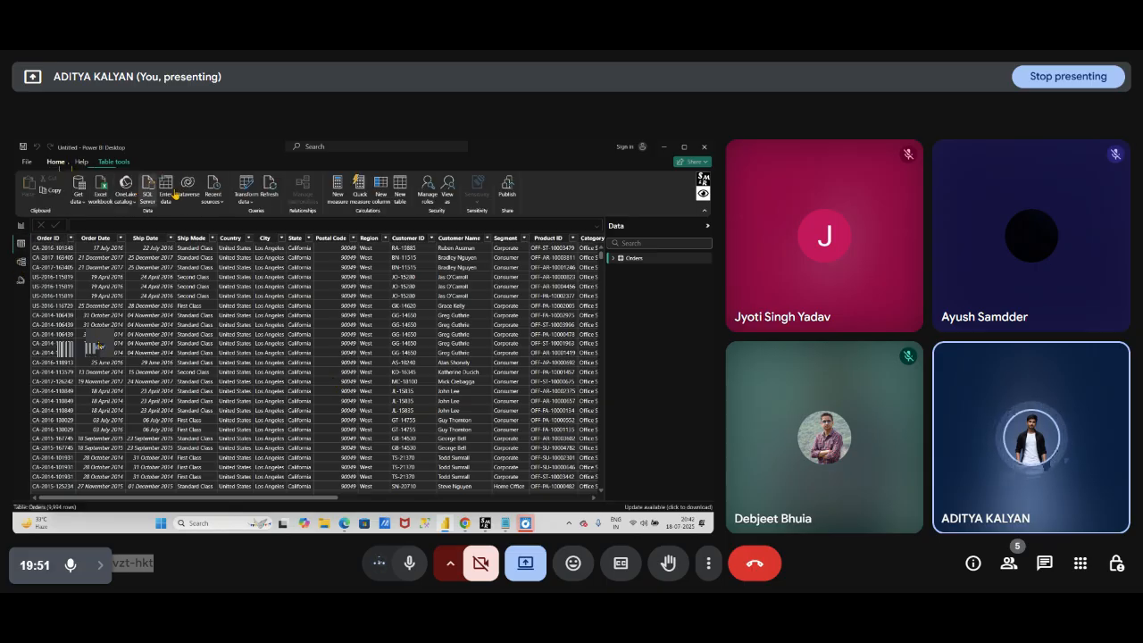
click(245, 202)
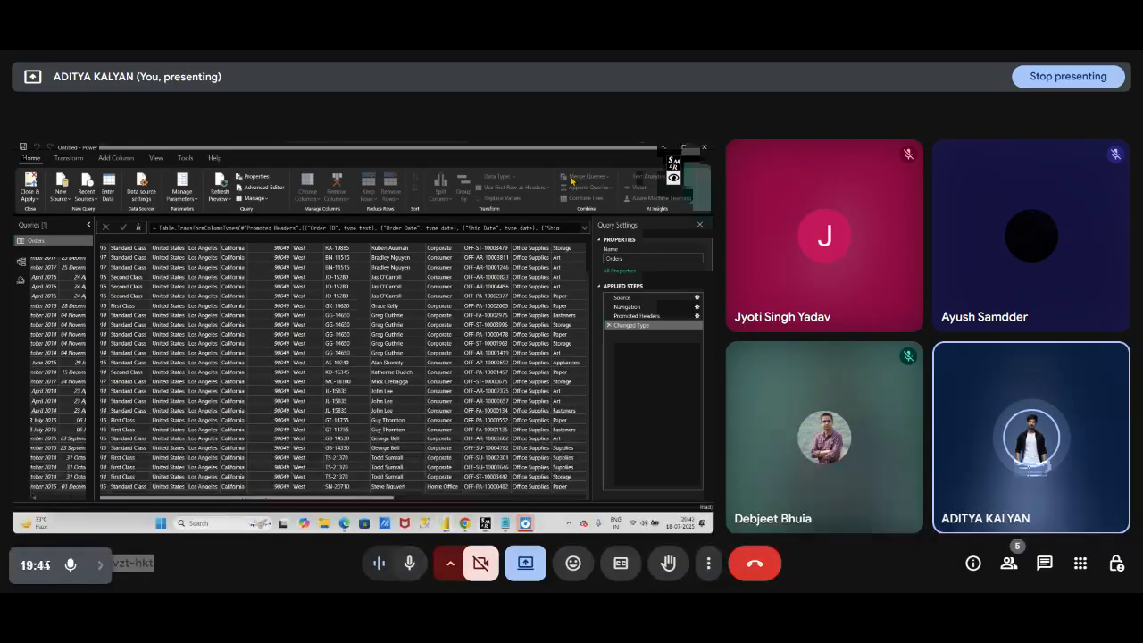
drag(236, 497, 413, 514)
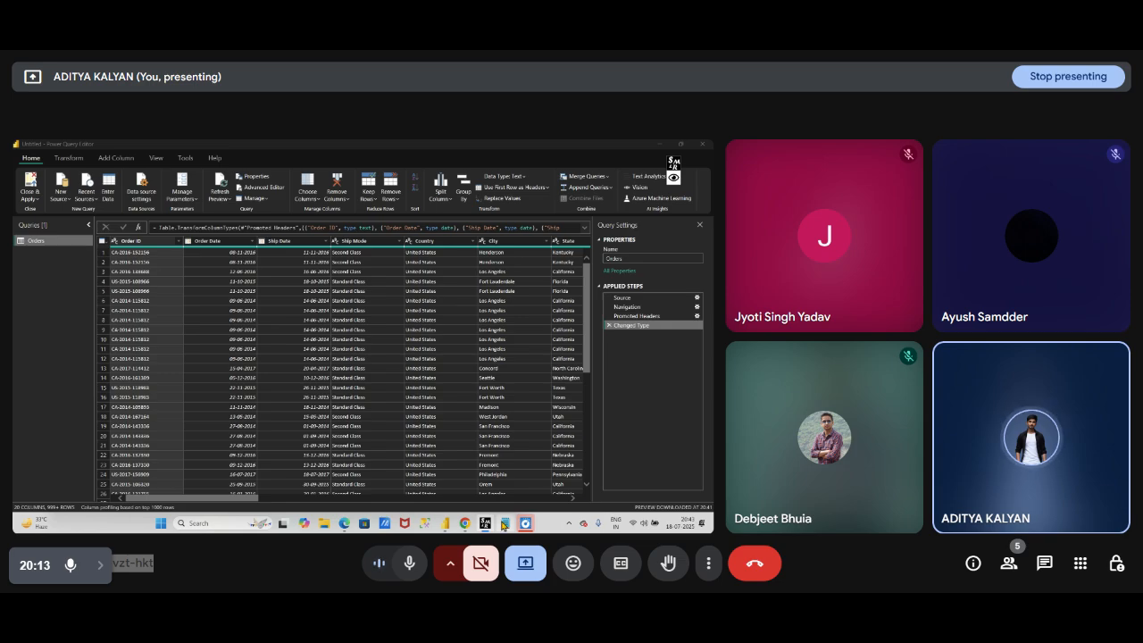
- Bring up a blank Notepad window and annotate over it the list "1. duplicate query." and "2. removing column"
click(503, 524)
drag(335, 179, 426, 207)
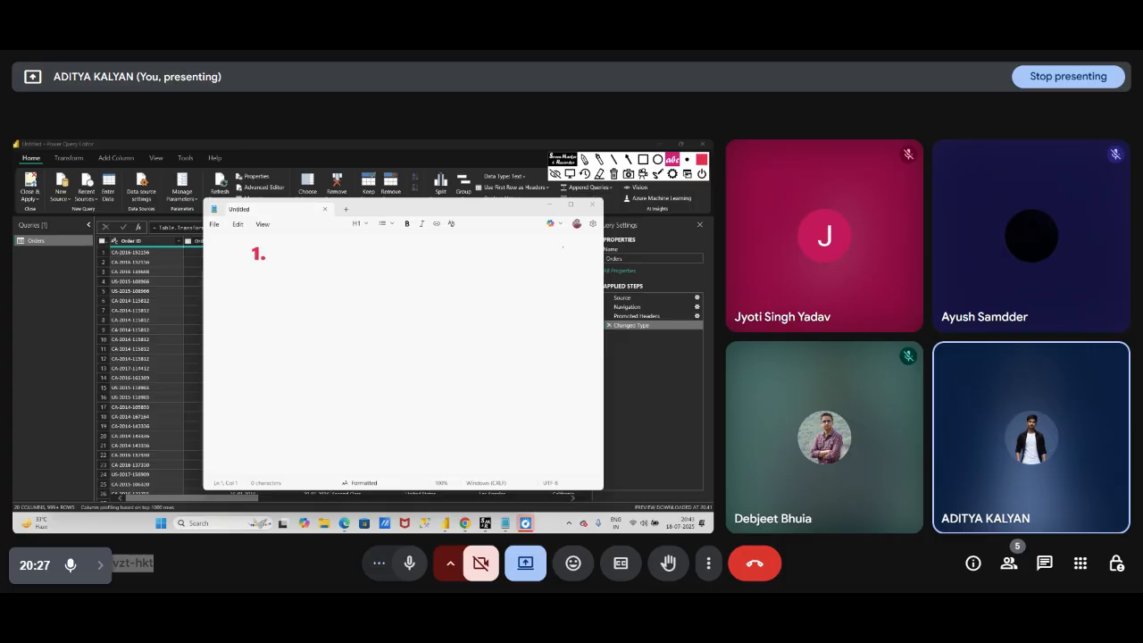
text(duplic)
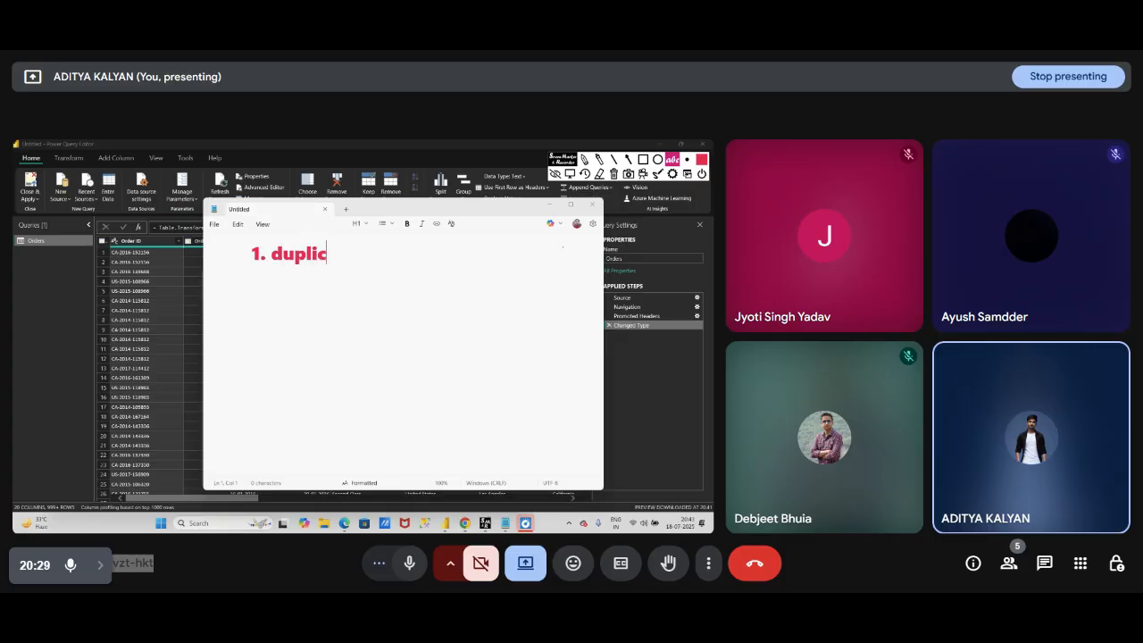
text(ate qu)
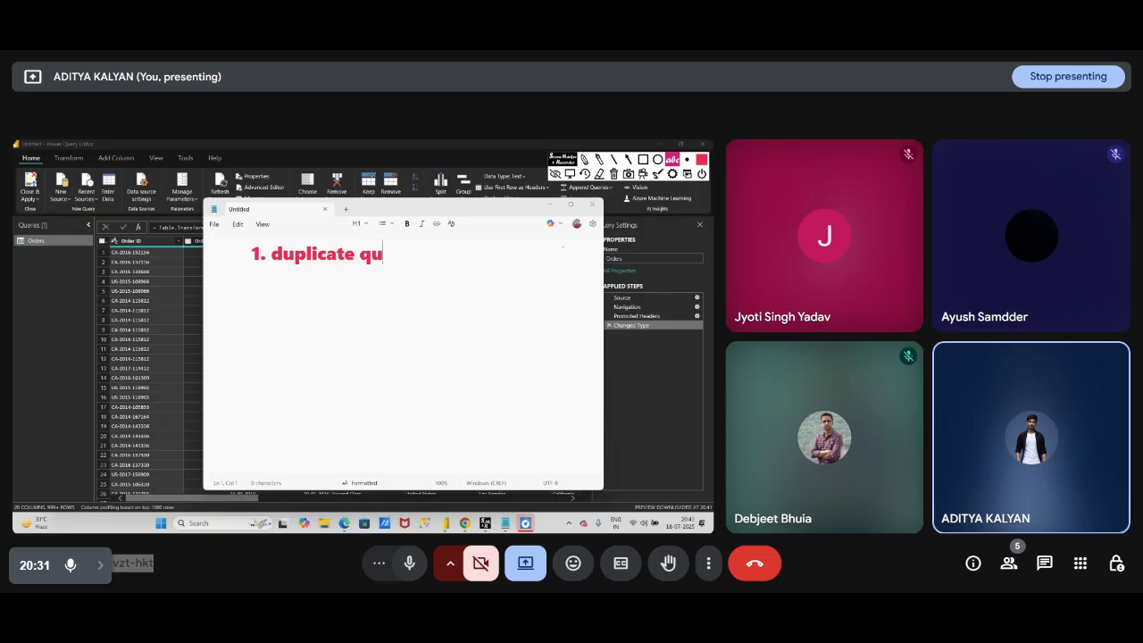
text(ery. )
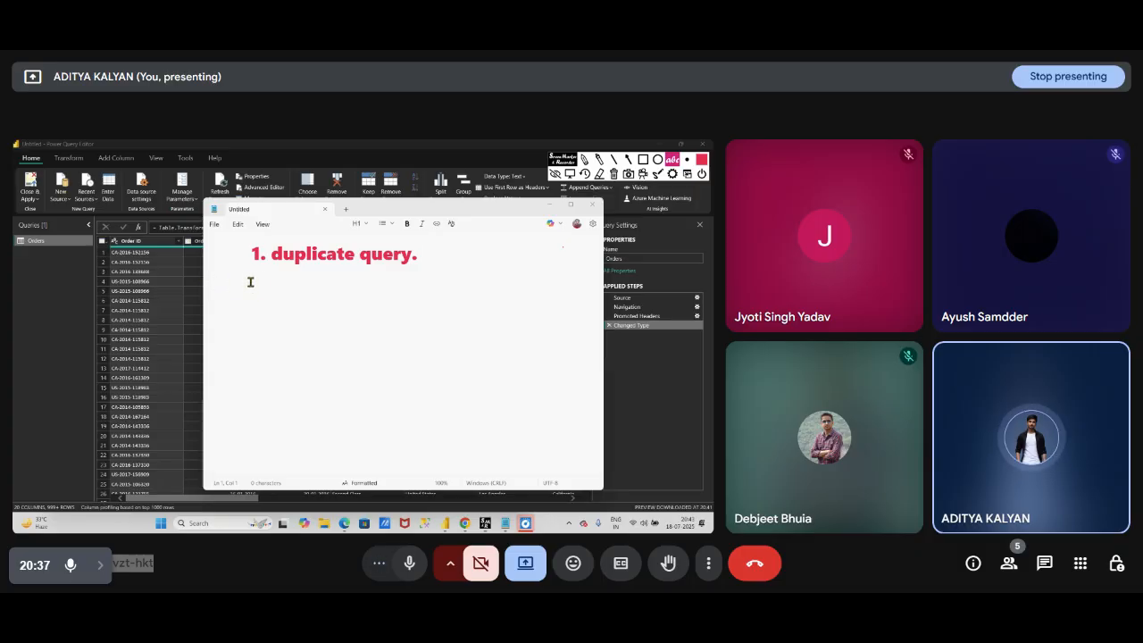
text(2. )
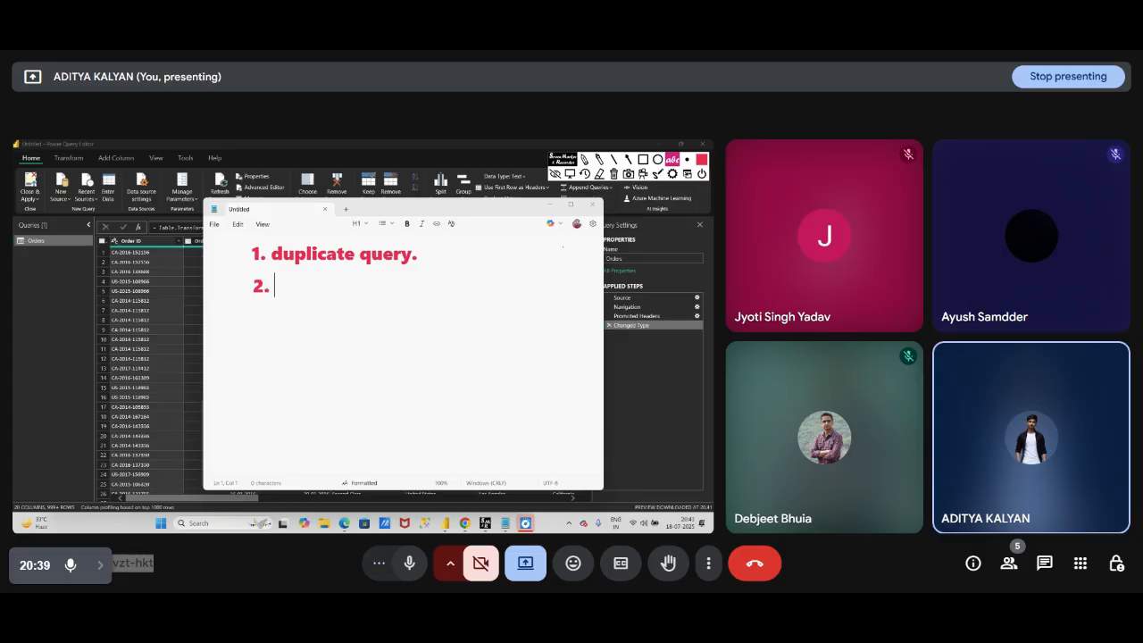
text(removi)
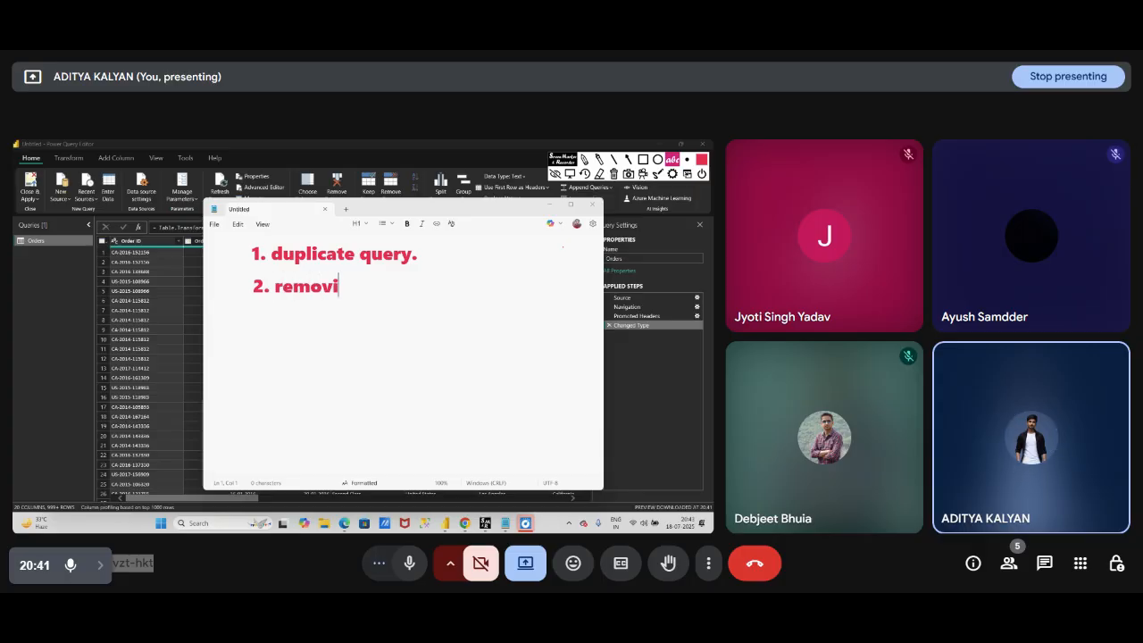
text(ng column)
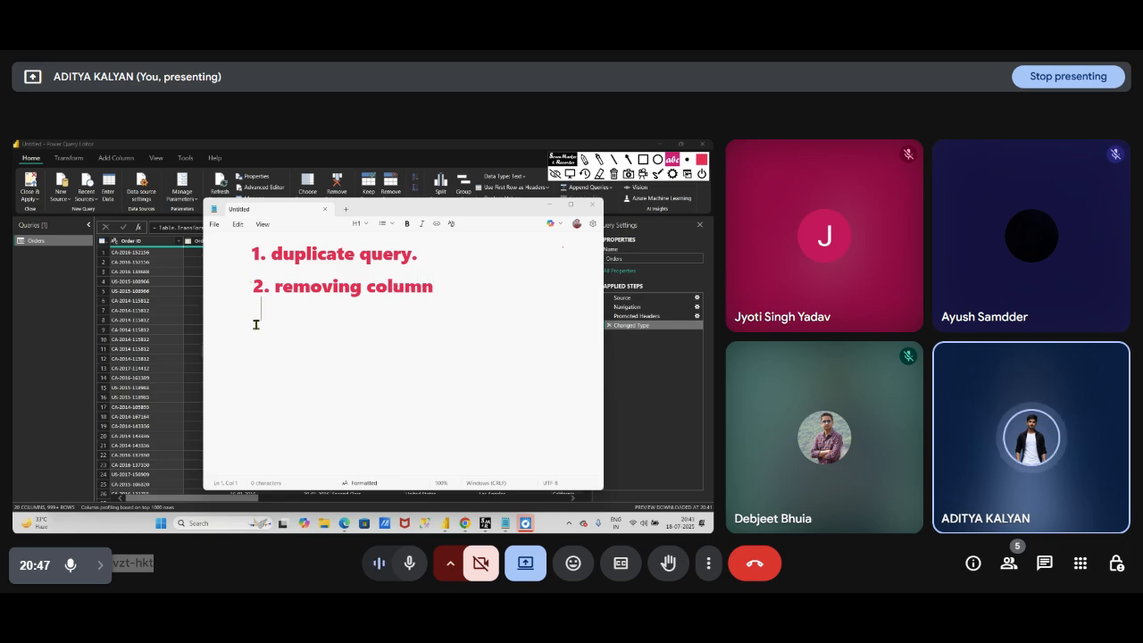
- Extend the on-screen annotation list with "3. removing duplicates." and "4. build relationship."
key(Return)
text(3. )
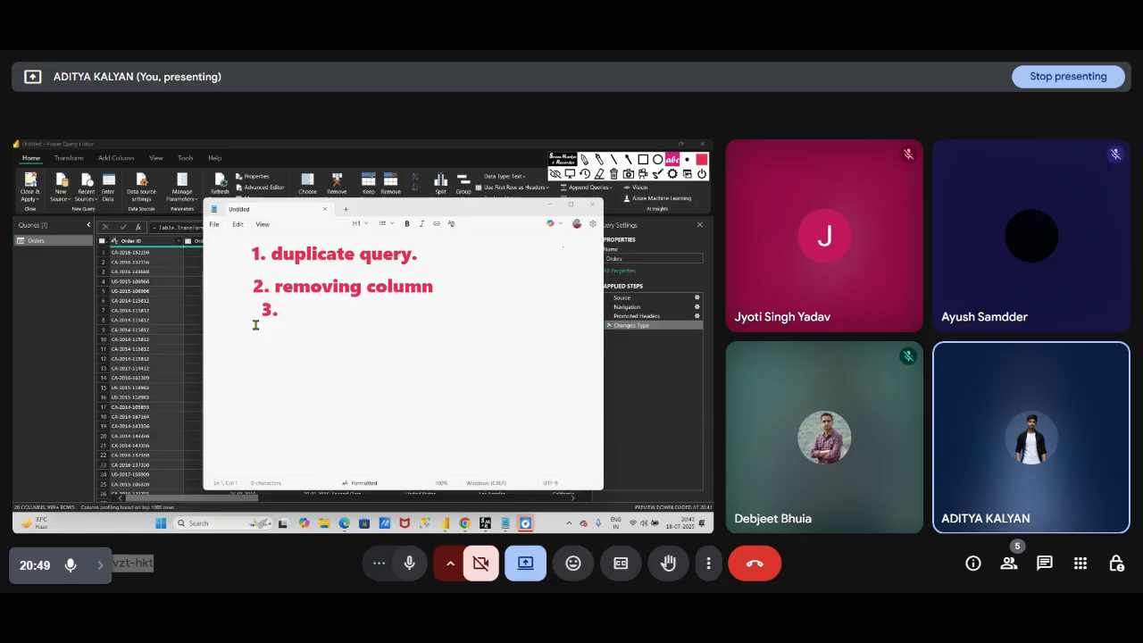
text(rem)
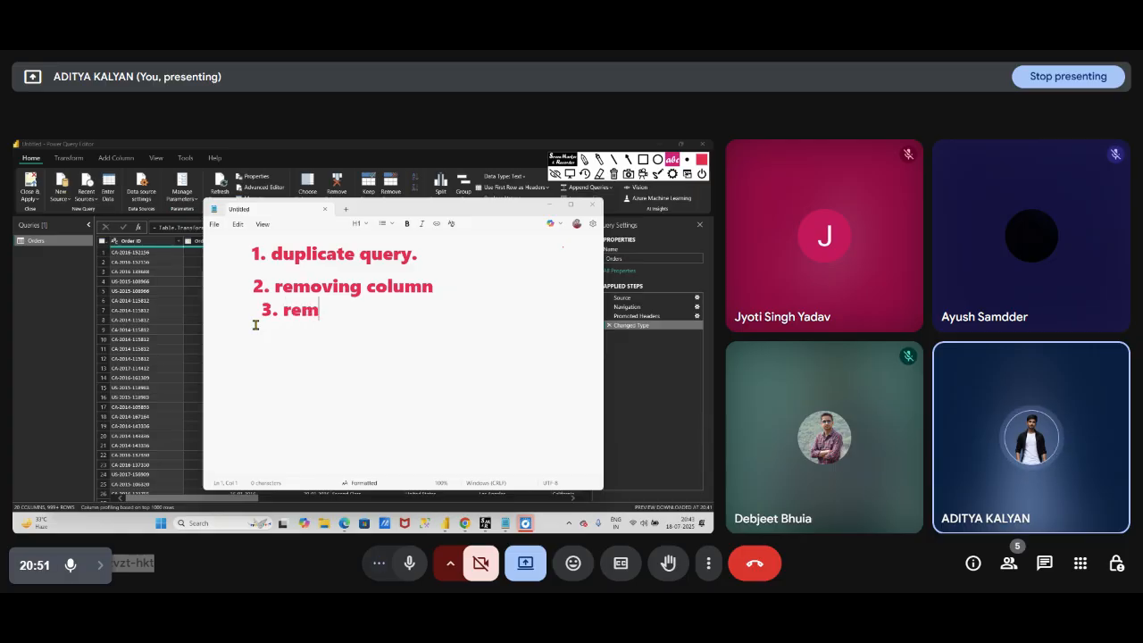
text(oving)
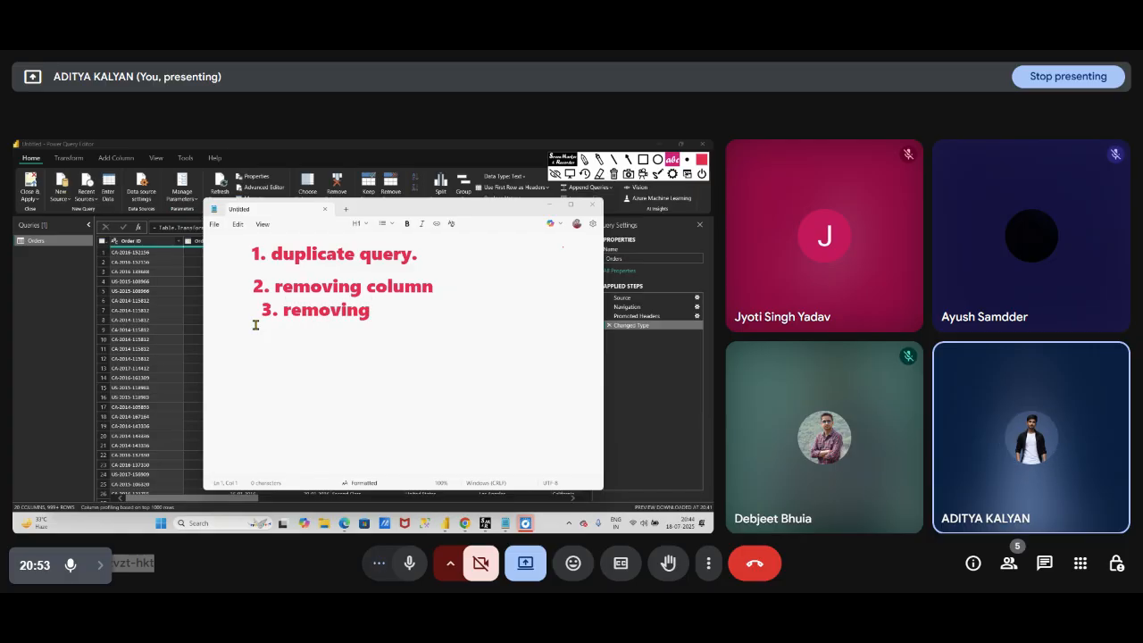
text( duplicates.)
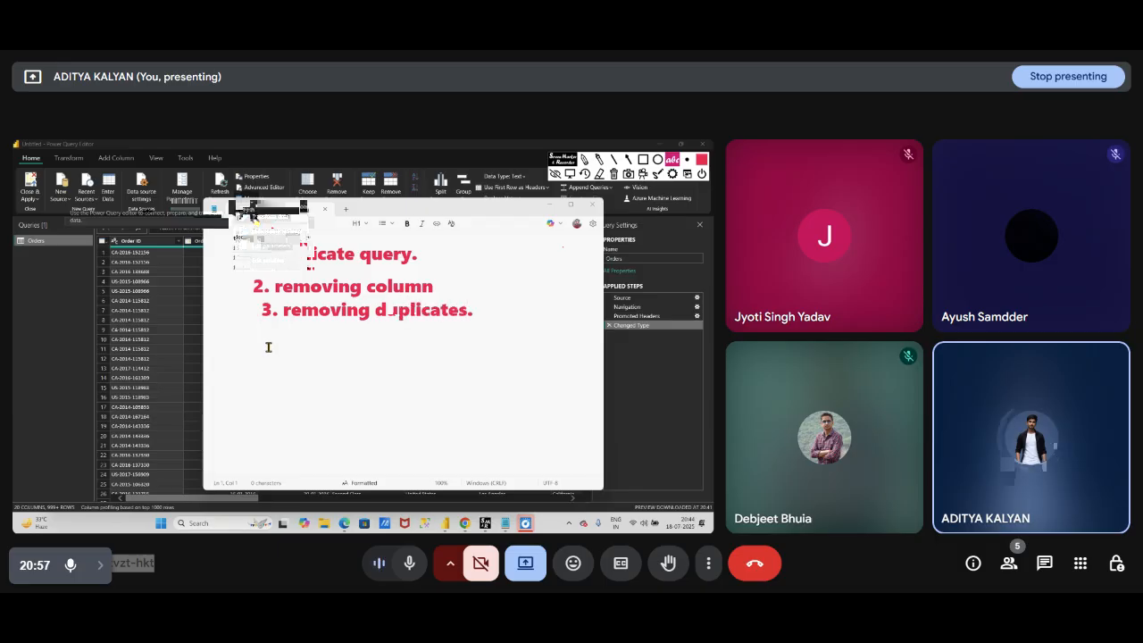
key(Return)
text(4.)
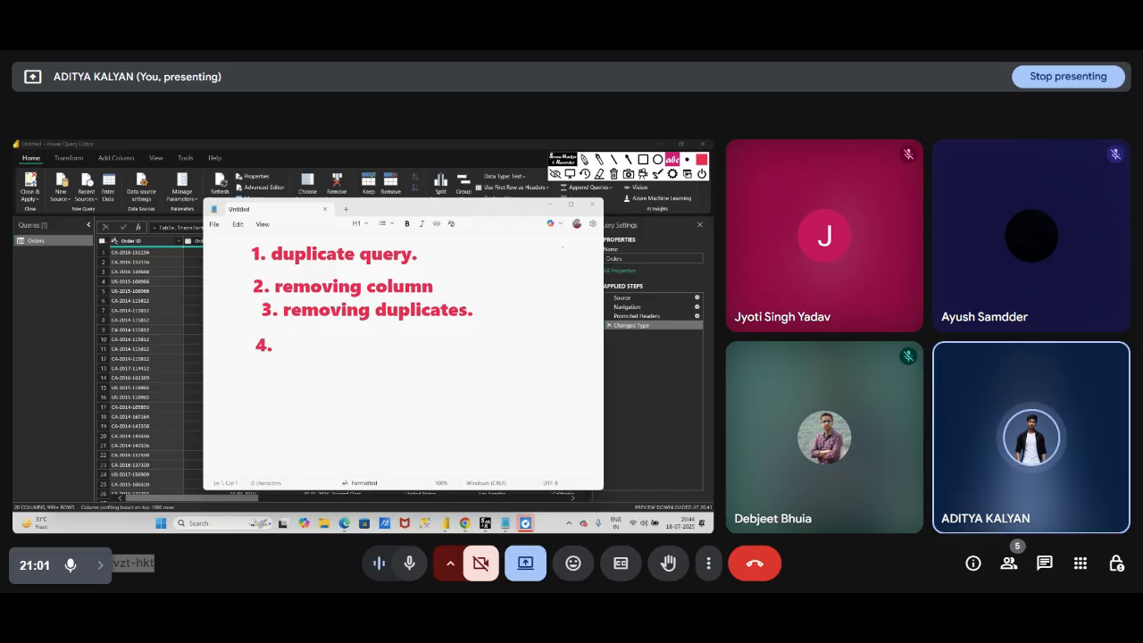
text( bui)
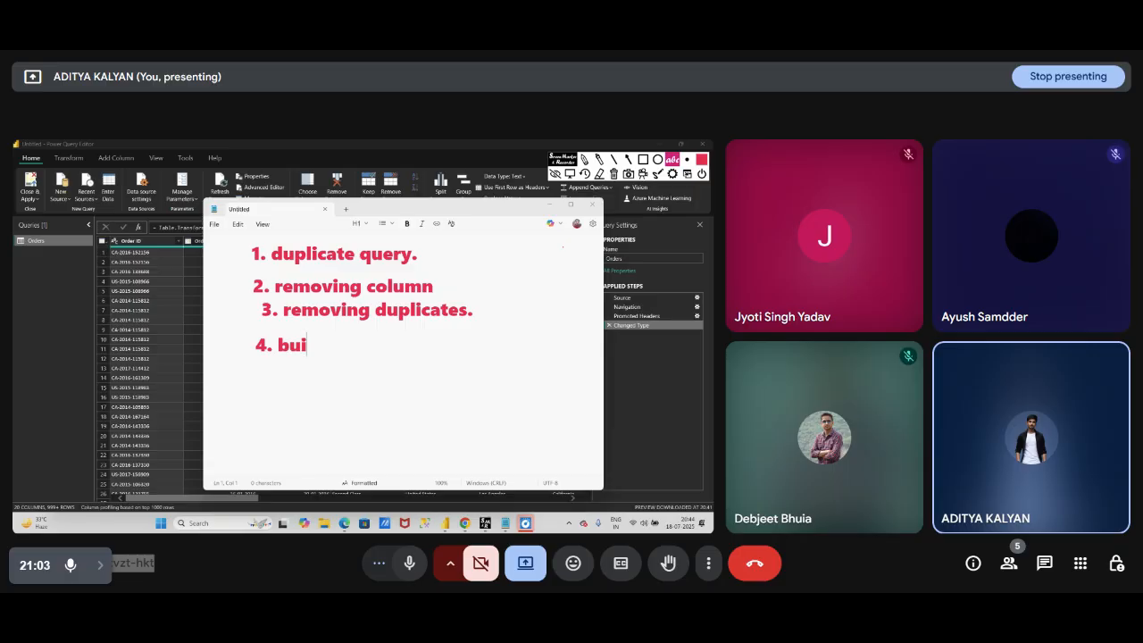
text(ld relationship.)
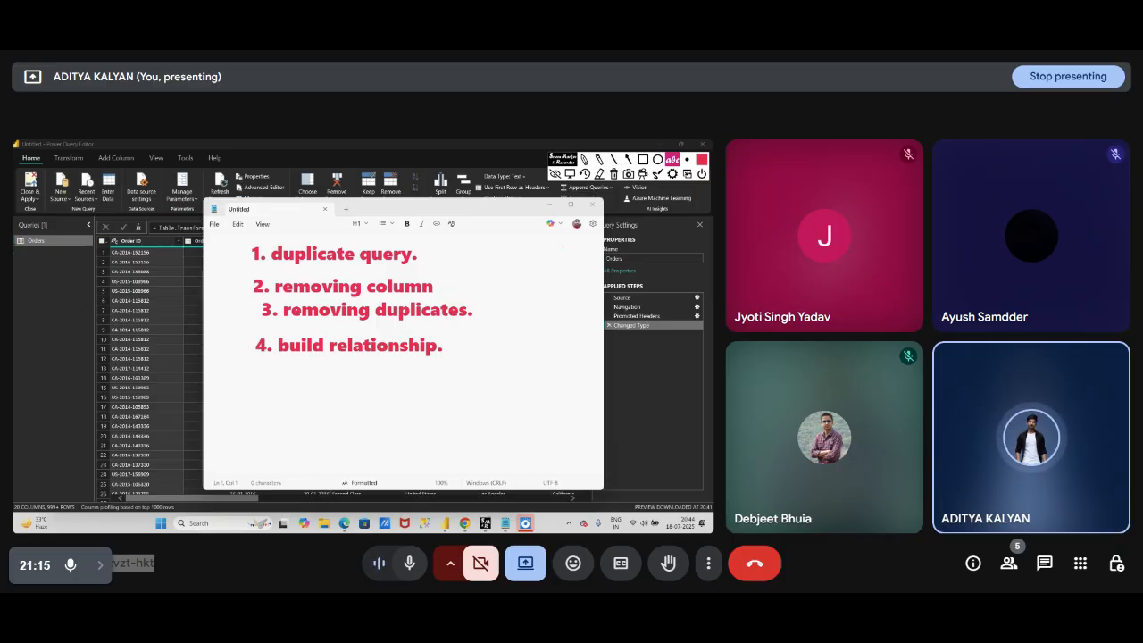
- Frame the Orders query with a red rectangle and draw a second rectangle beside the list labelled "master"
click(641, 162)
drag(13, 224, 71, 265)
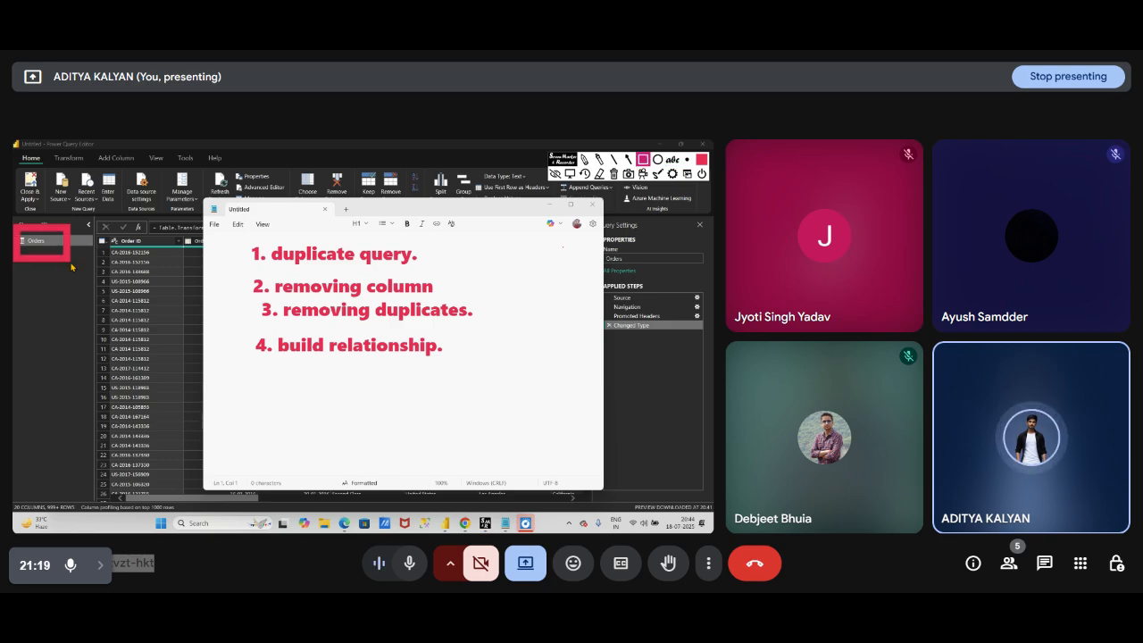
drag(14, 224, 64, 259)
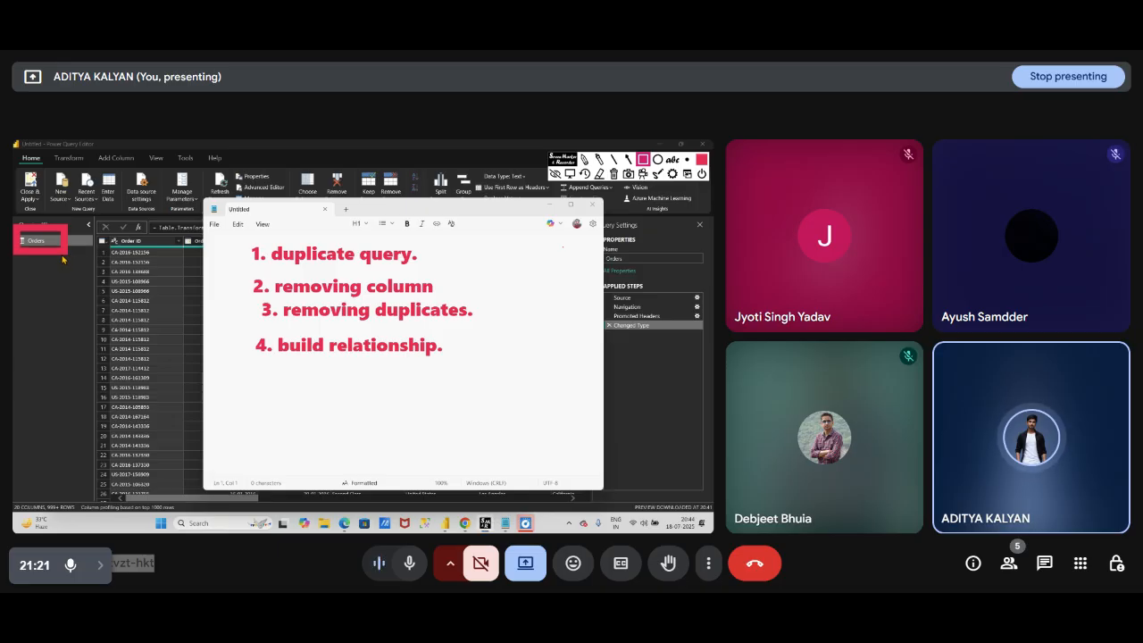
mouse_move(451, 243)
mouse_down()
mouse_move(461, 297)
mouse_move(571, 284)
mouse_up()
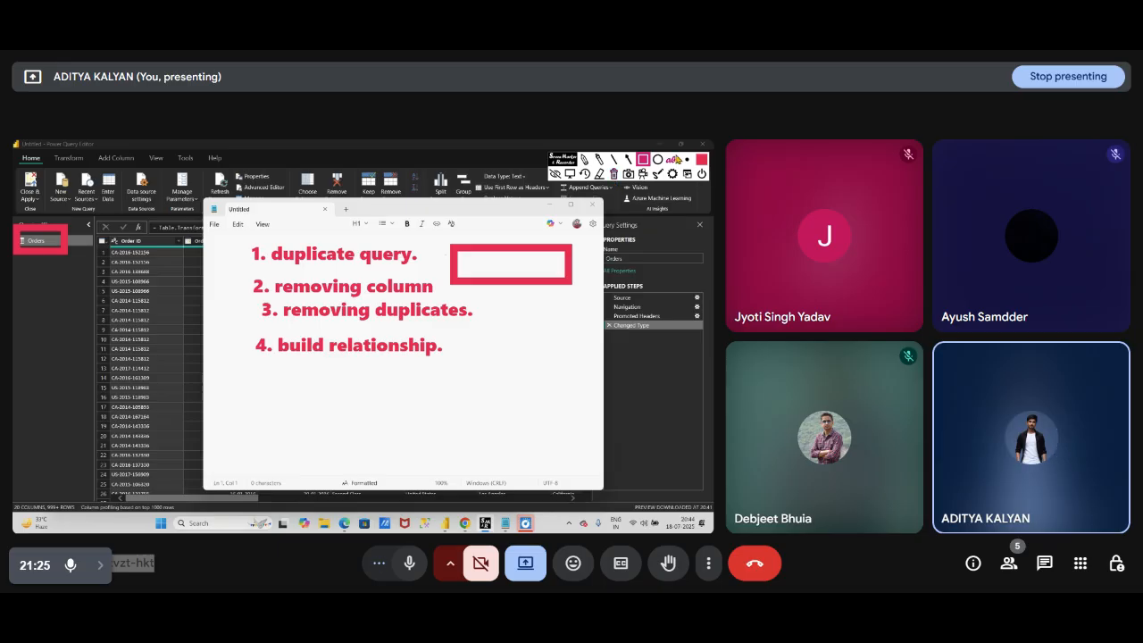
click(674, 159)
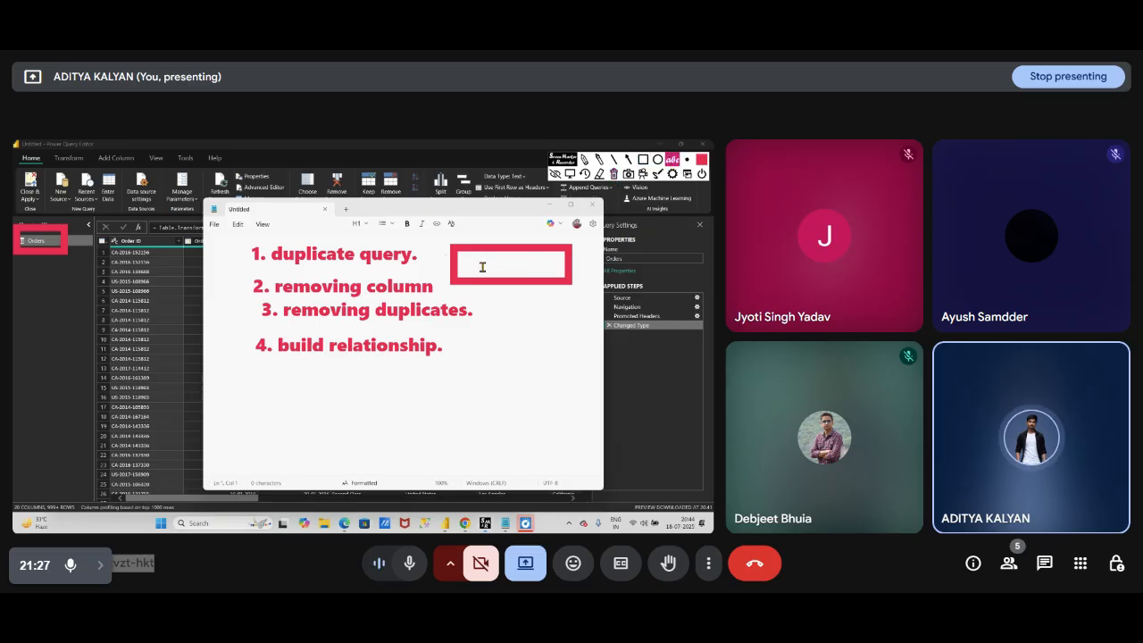
text(master)
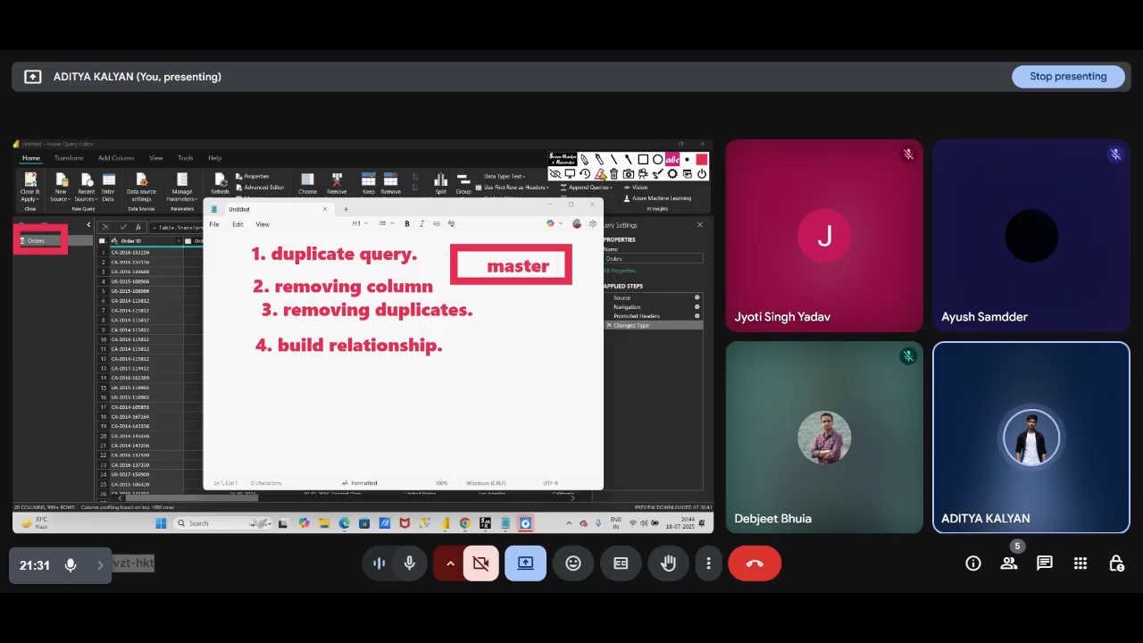
- Draw an arrow from the master label to "duplicate query." and erase the rectangle around the label
click(628, 158)
mouse_move(454, 268)
mouse_down()
mouse_move(393, 250)
mouse_move(424, 264)
mouse_up()
key(ctrl+z)
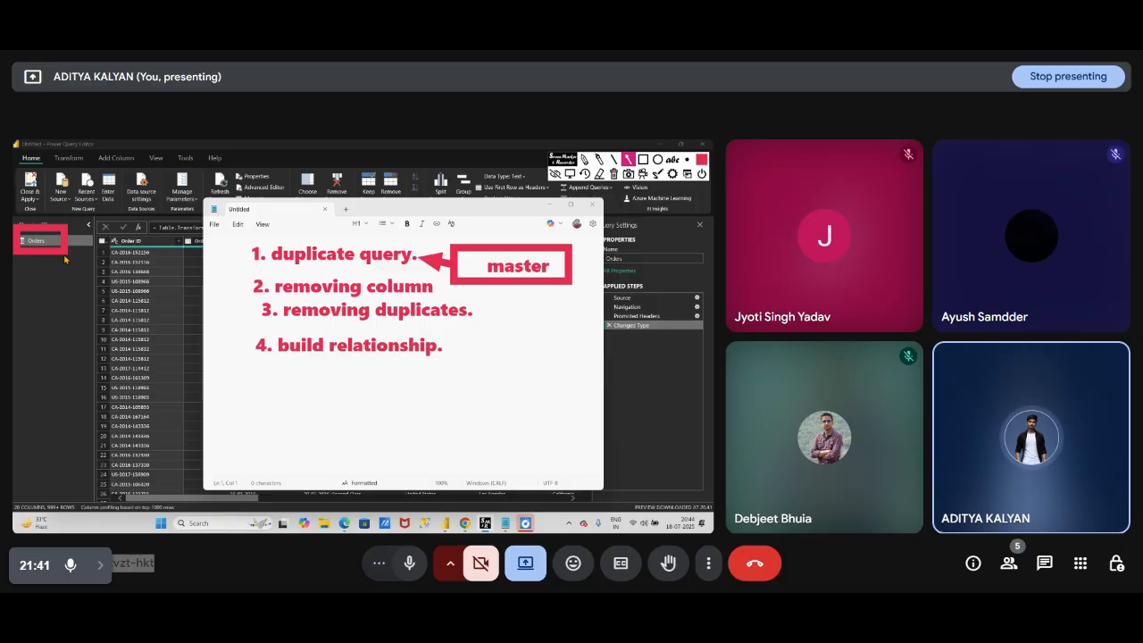
mouse_move(516, 315)
mouse_down()
mouse_move(517, 334)
mouse_move(530, 284)
mouse_up()
click(599, 174)
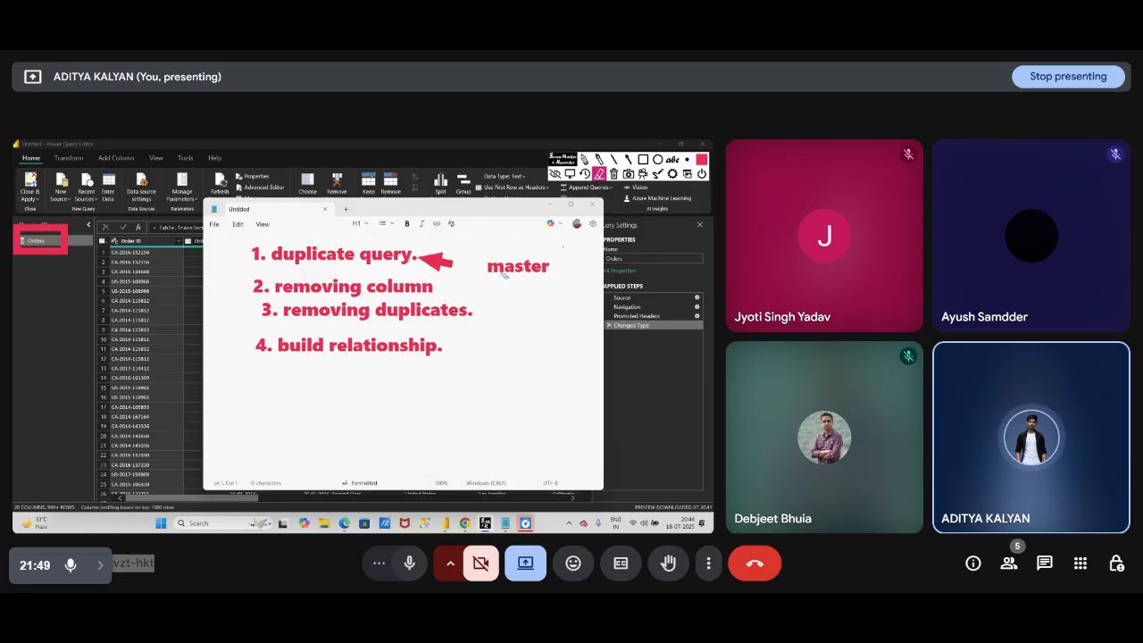
click(627, 159)
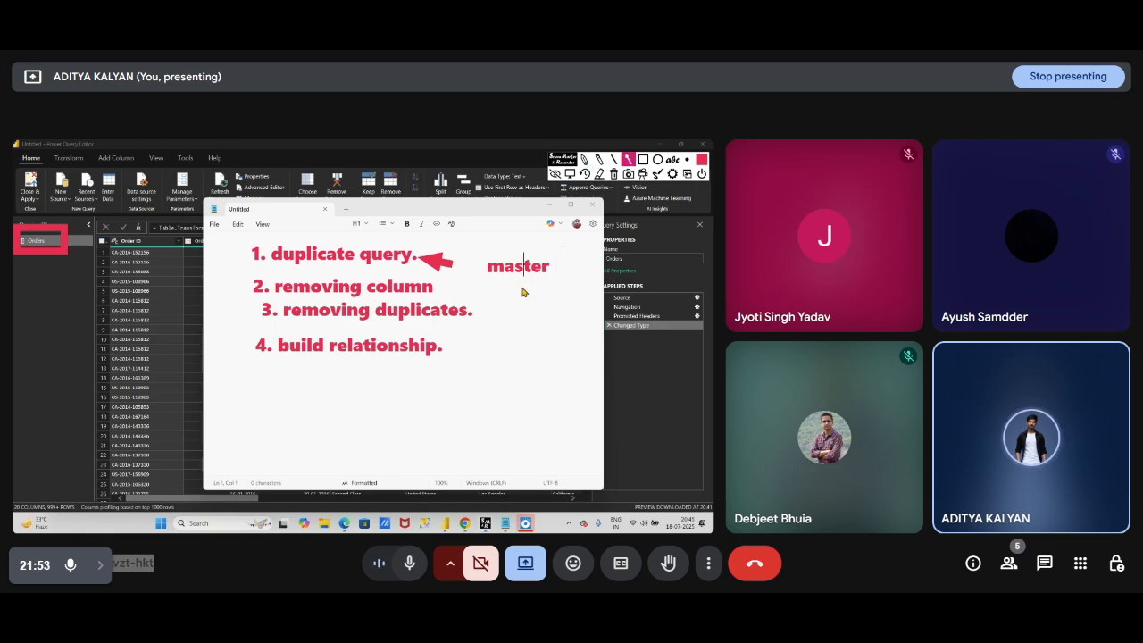
click(599, 174)
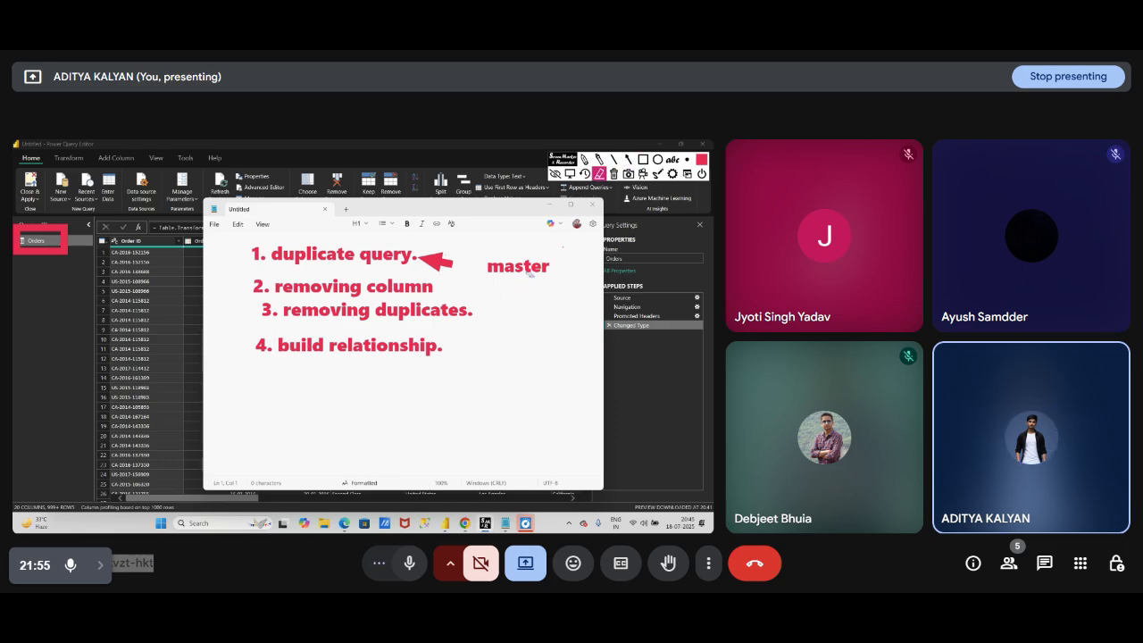
- Hide the annotations and duplicate the Orders query in the Power Query Editor
click(568, 176)
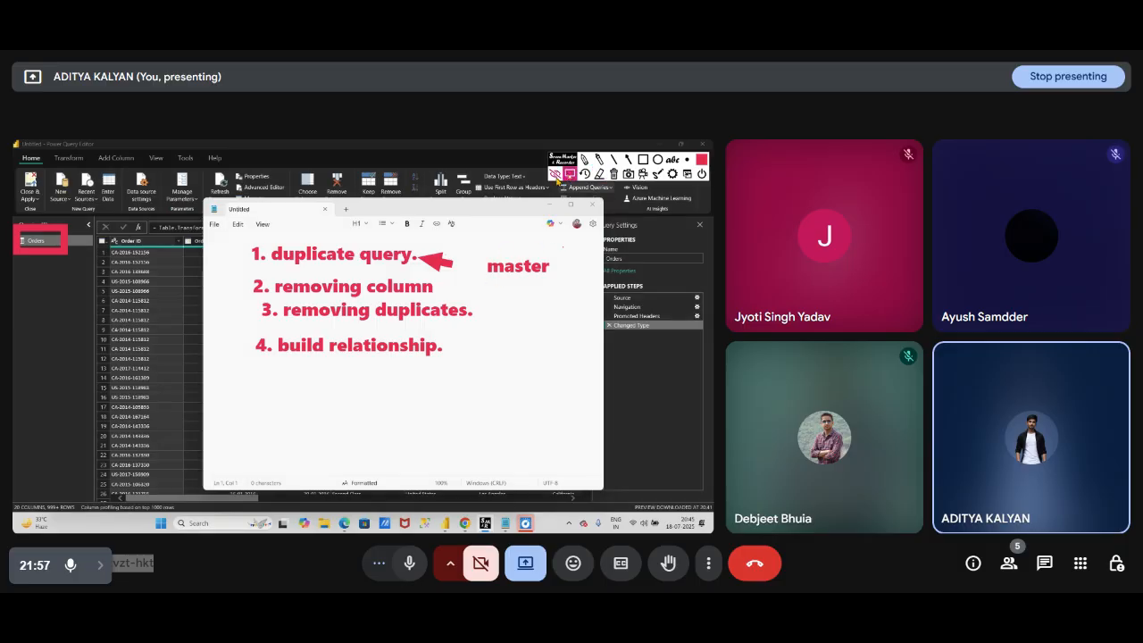
click(555, 176)
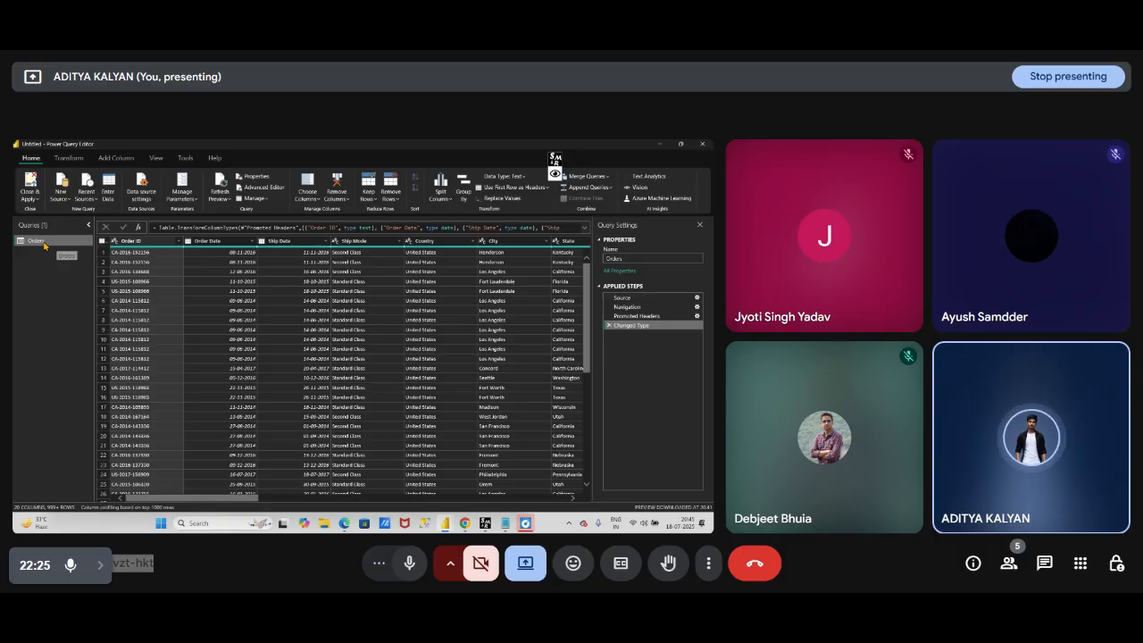
right_click(44, 242)
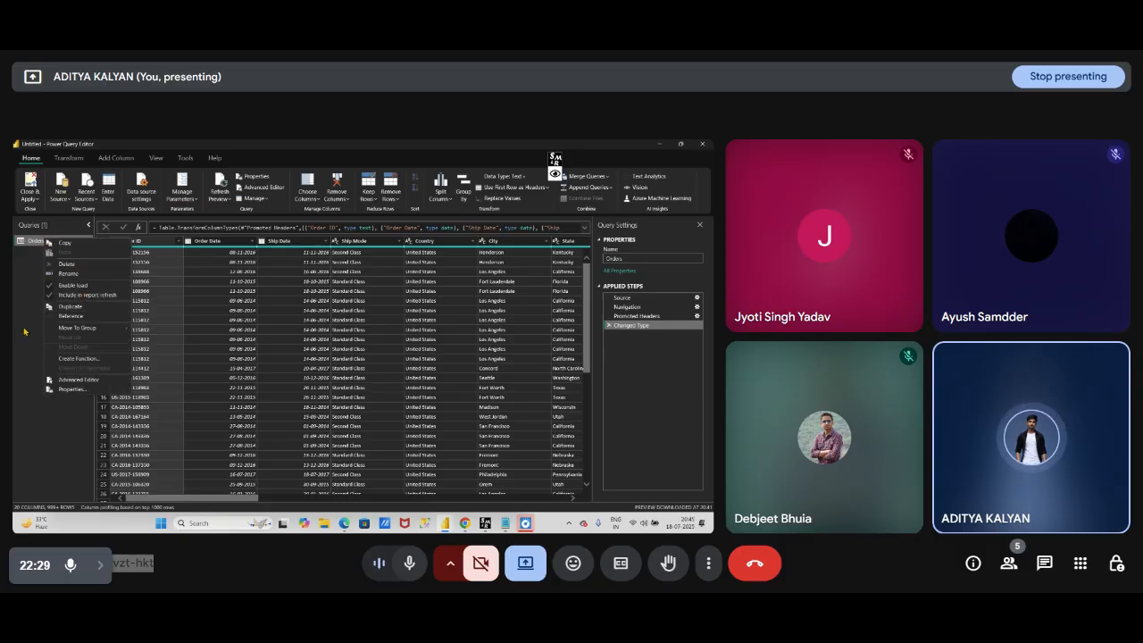
click(51, 307)
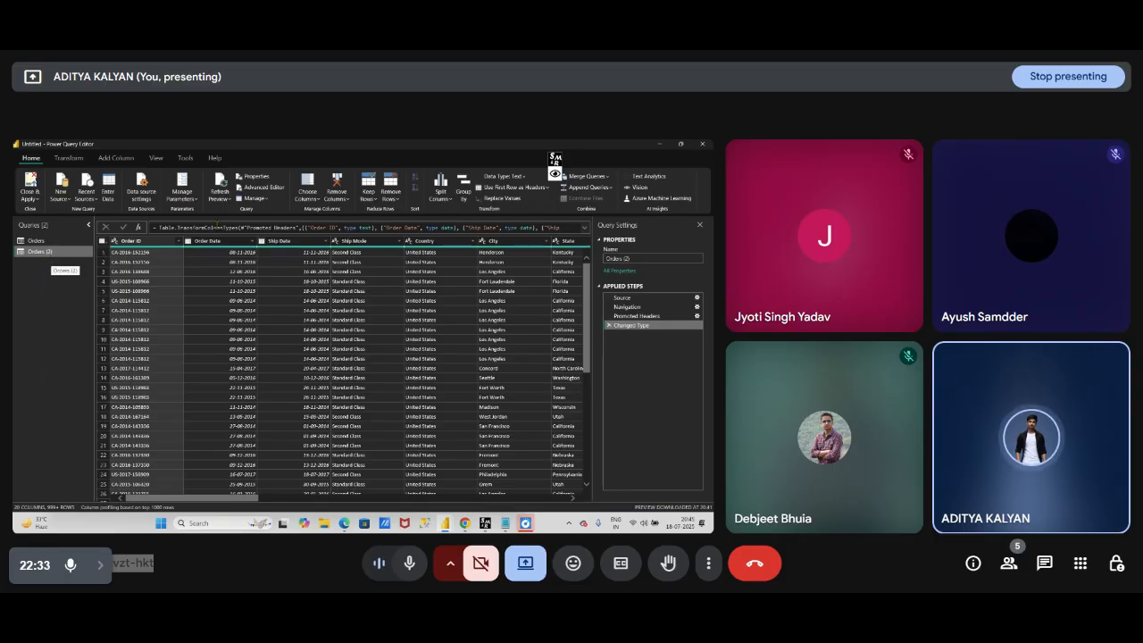
- Show the annotations again and erase the whole numbered list, the arrow, the master label and the frame around Orders
click(554, 172)
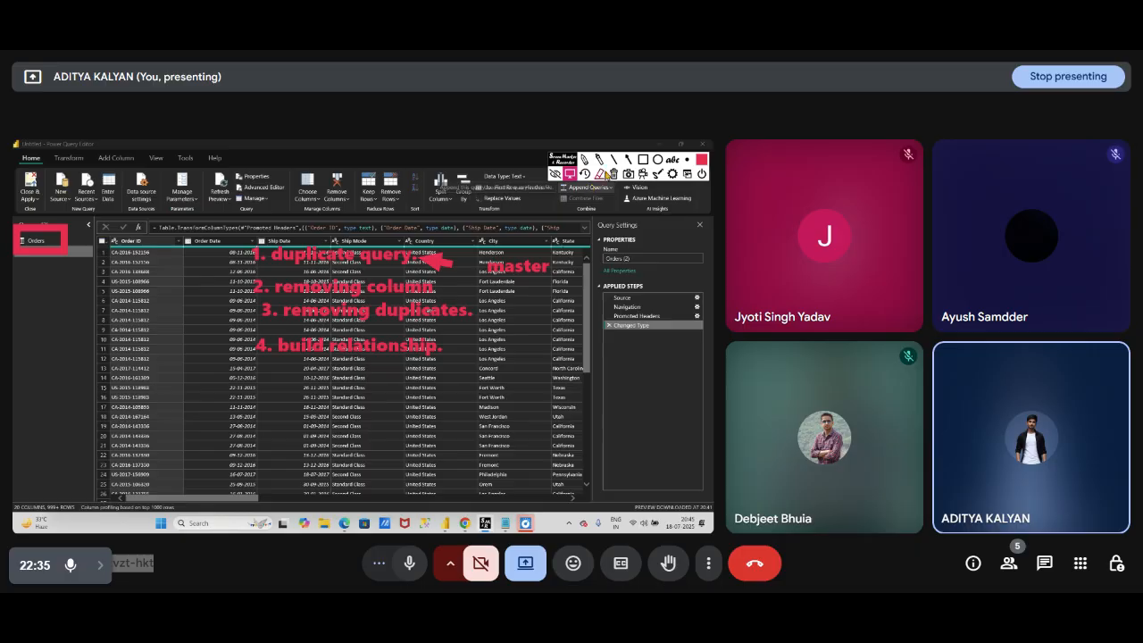
click(598, 173)
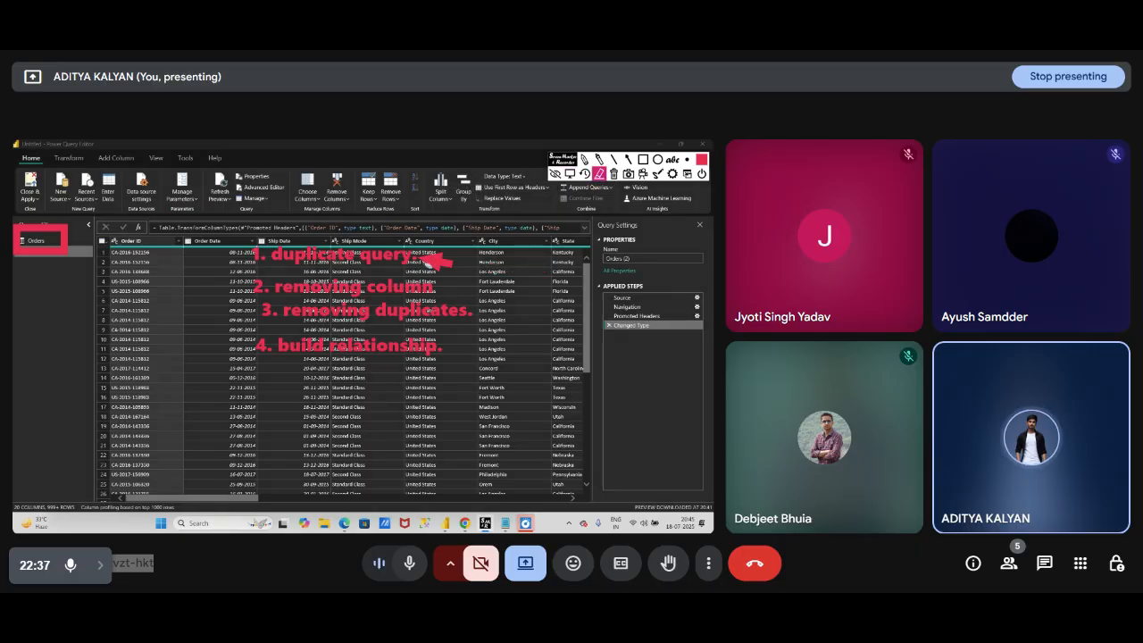
click(375, 261)
click(426, 262)
click(387, 291)
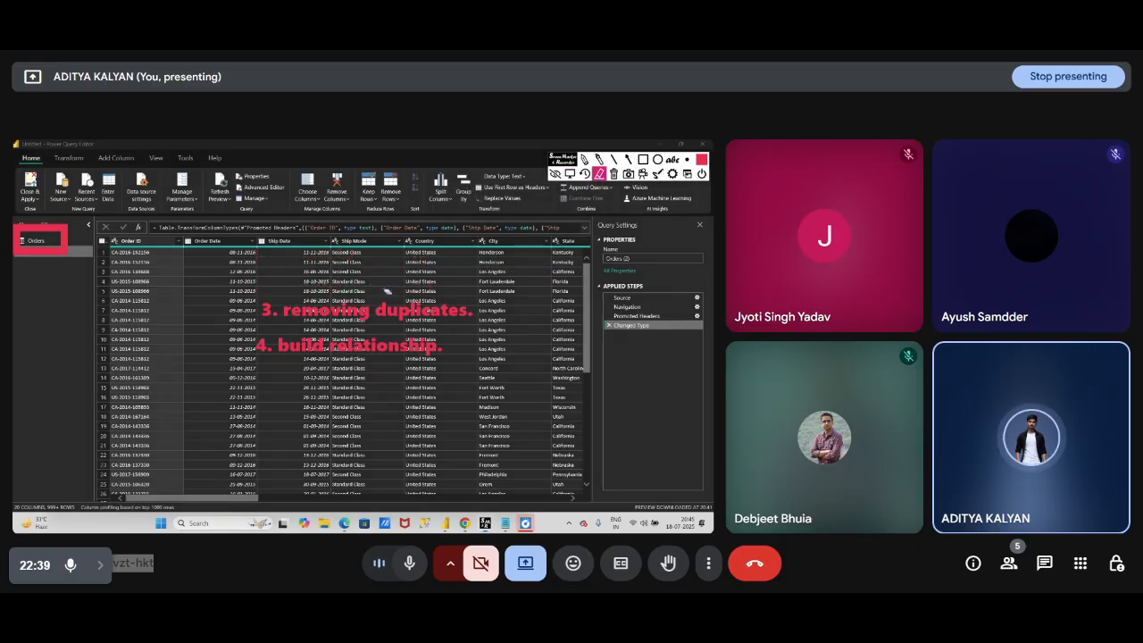
click(382, 310)
click(379, 345)
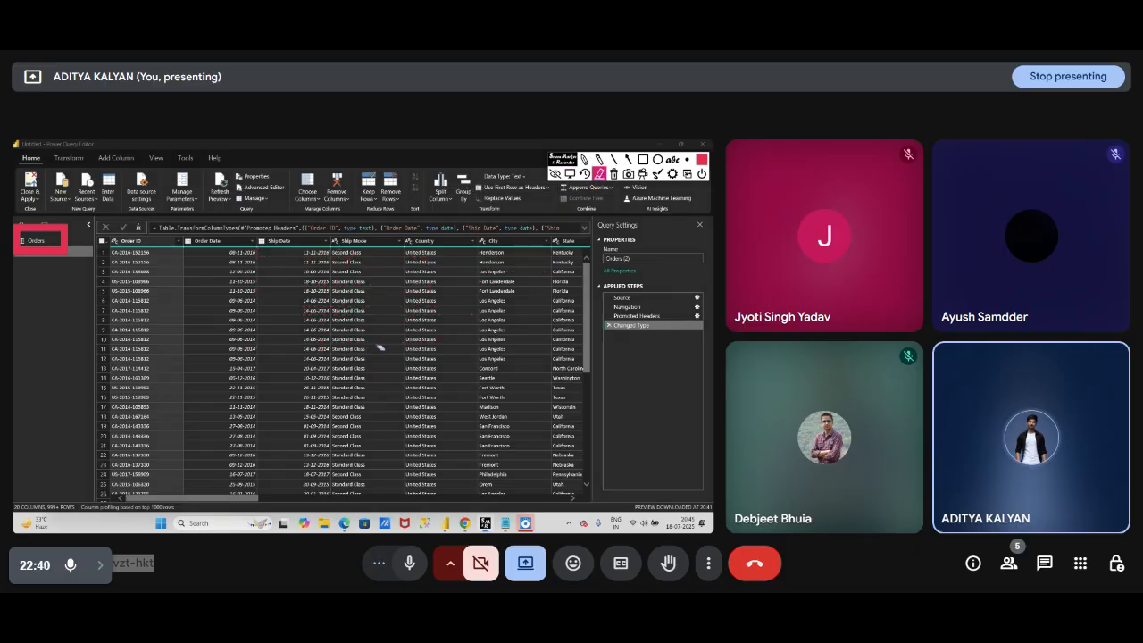
click(54, 254)
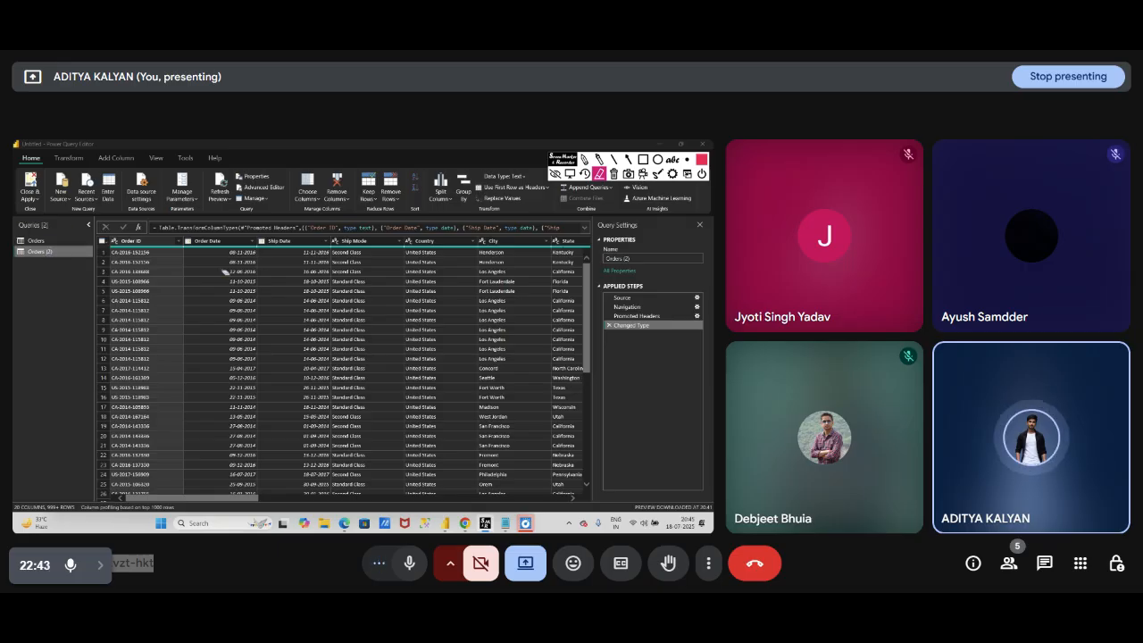
- Rename the duplicated Orders query as Customer_dim
click(569, 174)
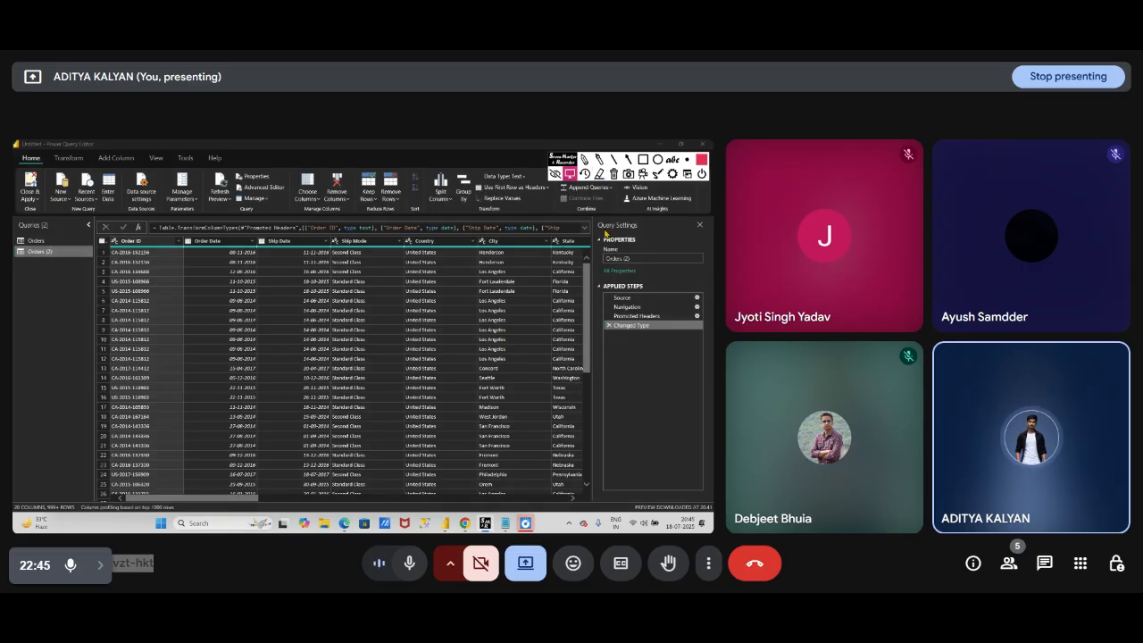
click(634, 258)
drag(634, 258, 608, 262)
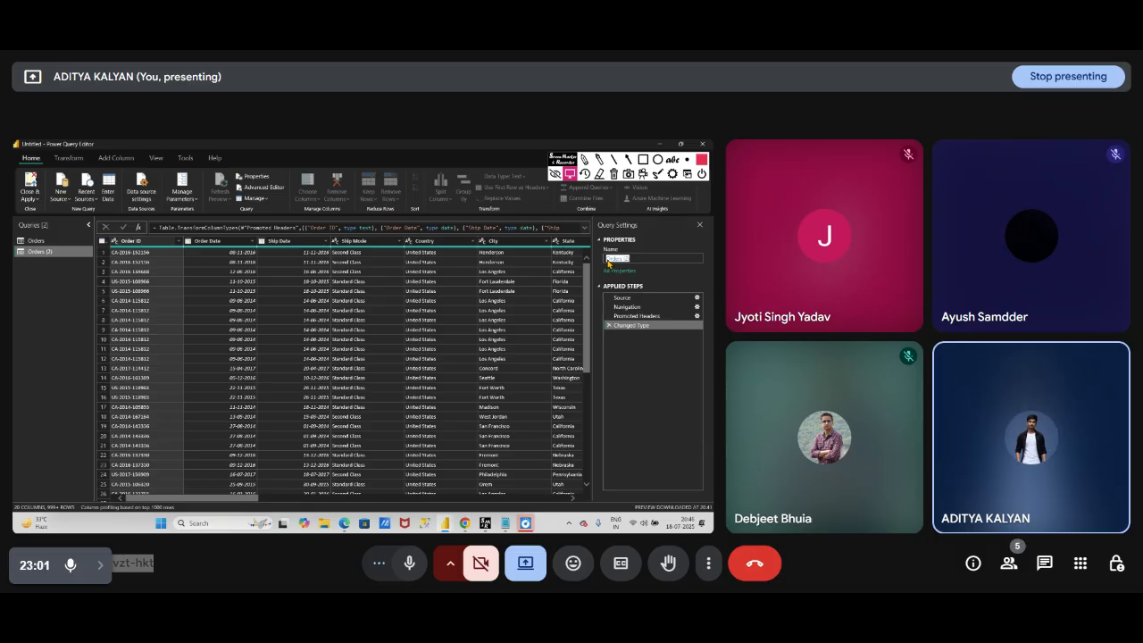
key(BackSpace)
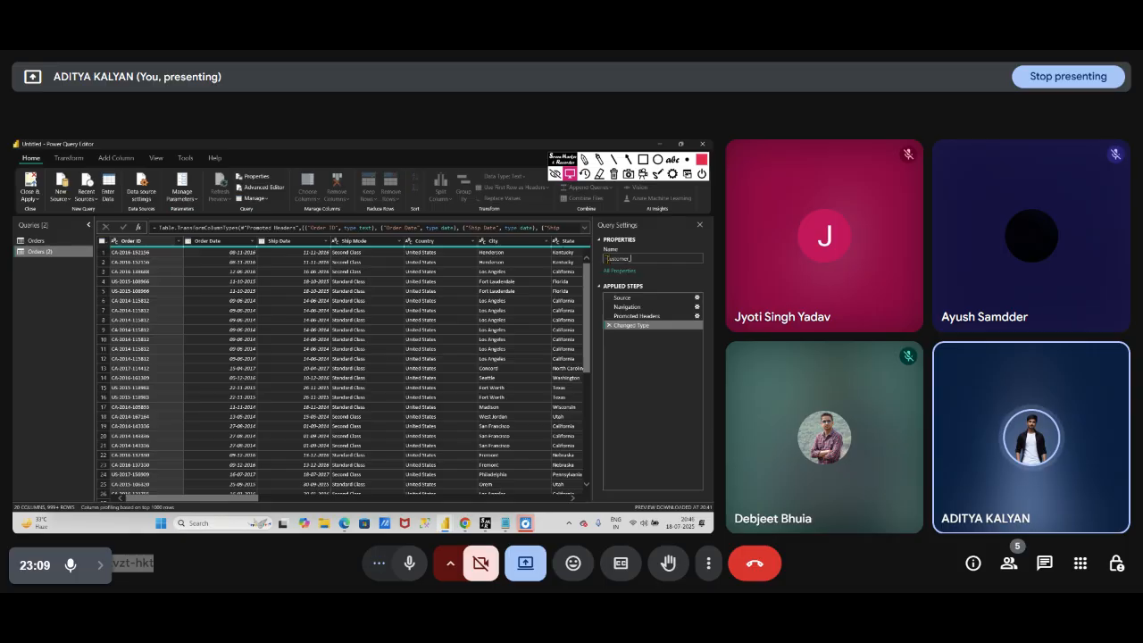
text(Customer_dm)
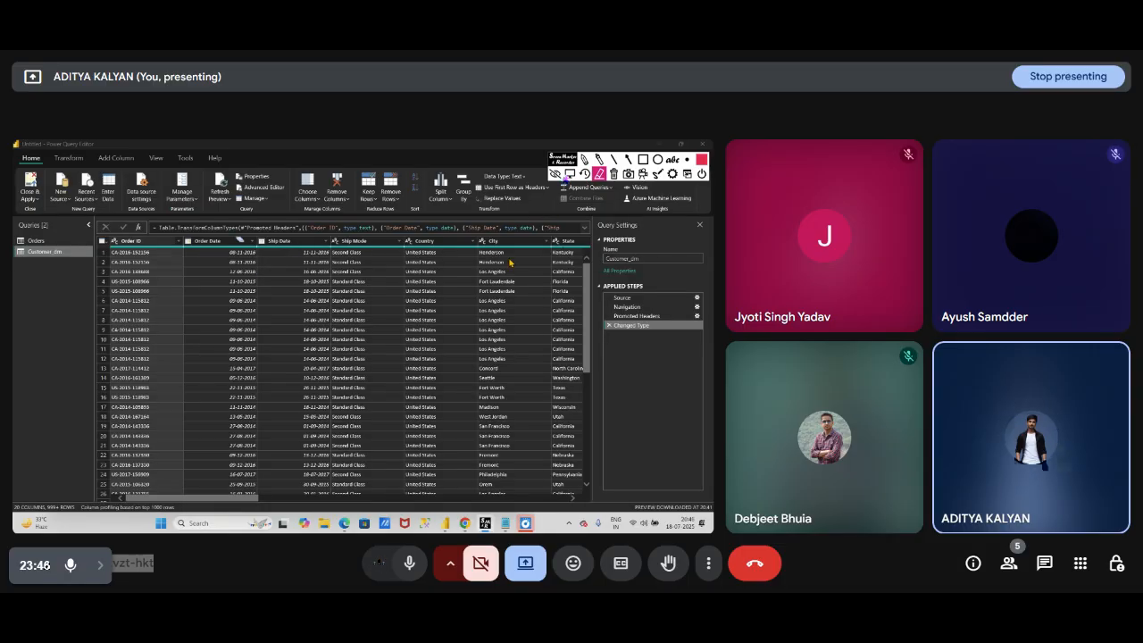
- Keep only the Customer ID, Customer Name and Segment columns in the Customer_dim query by removing all other columns
click(569, 175)
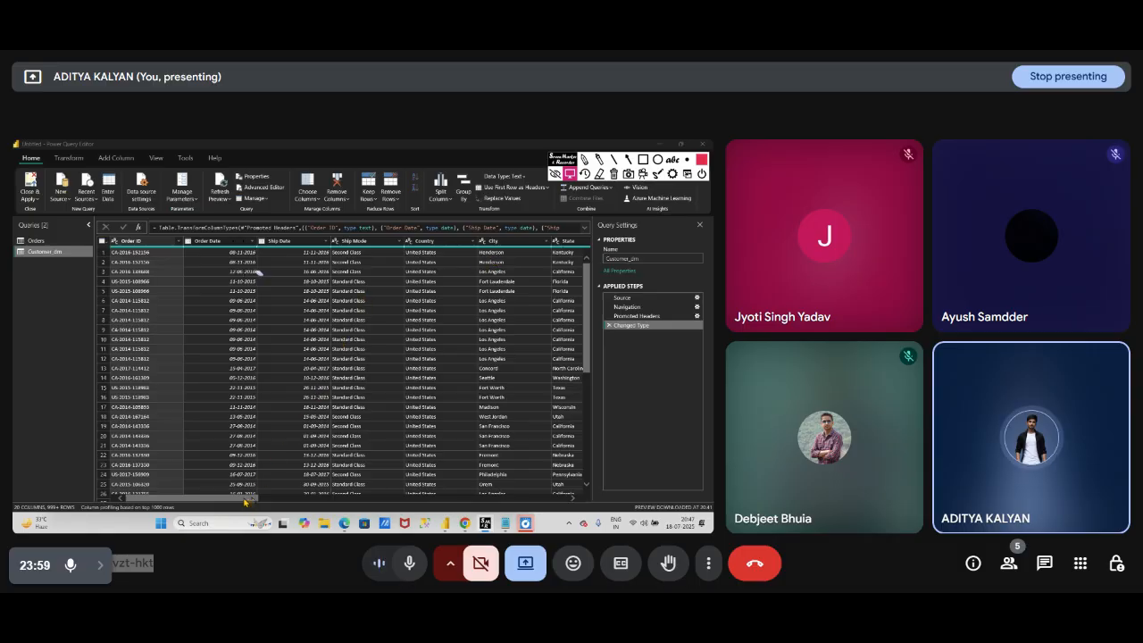
drag(245, 501, 264, 504)
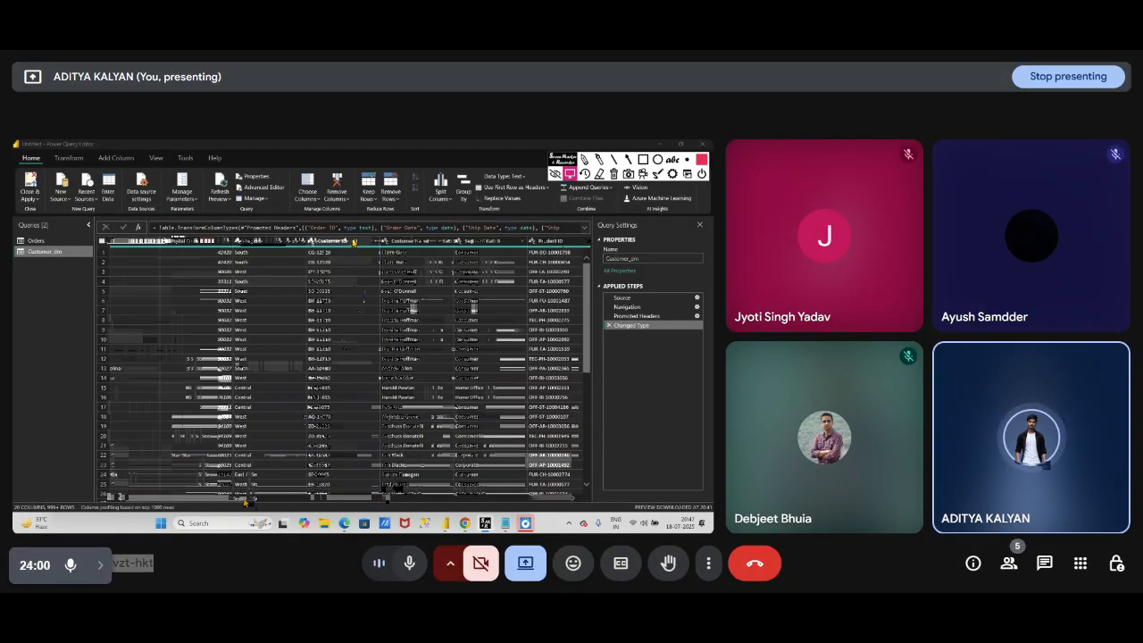
drag(251, 501, 271, 504)
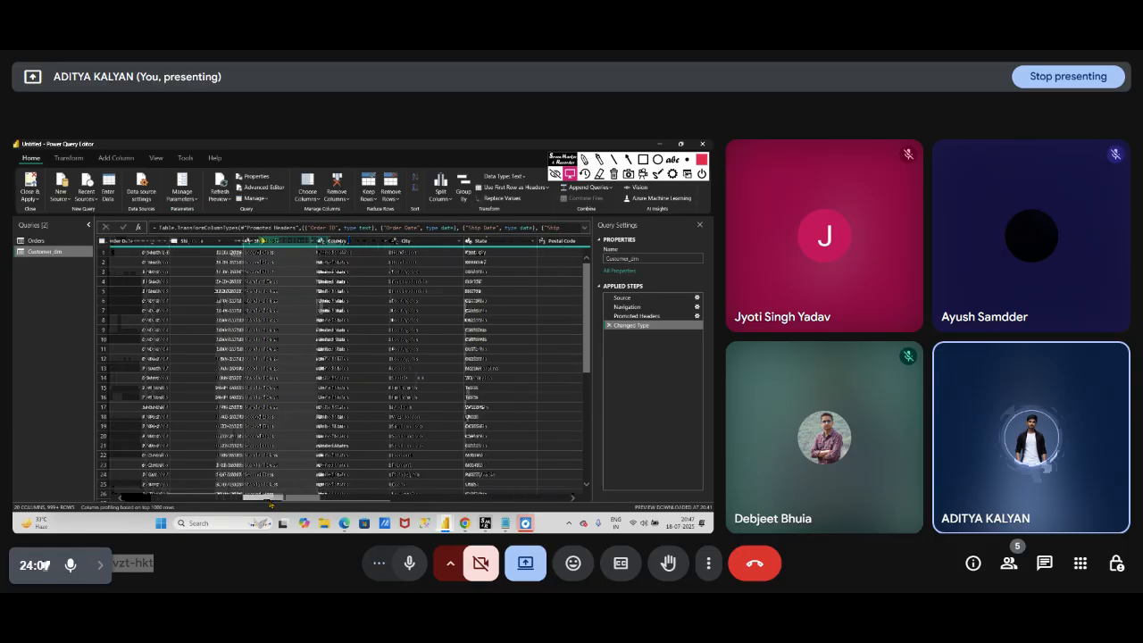
shift+click(414, 243)
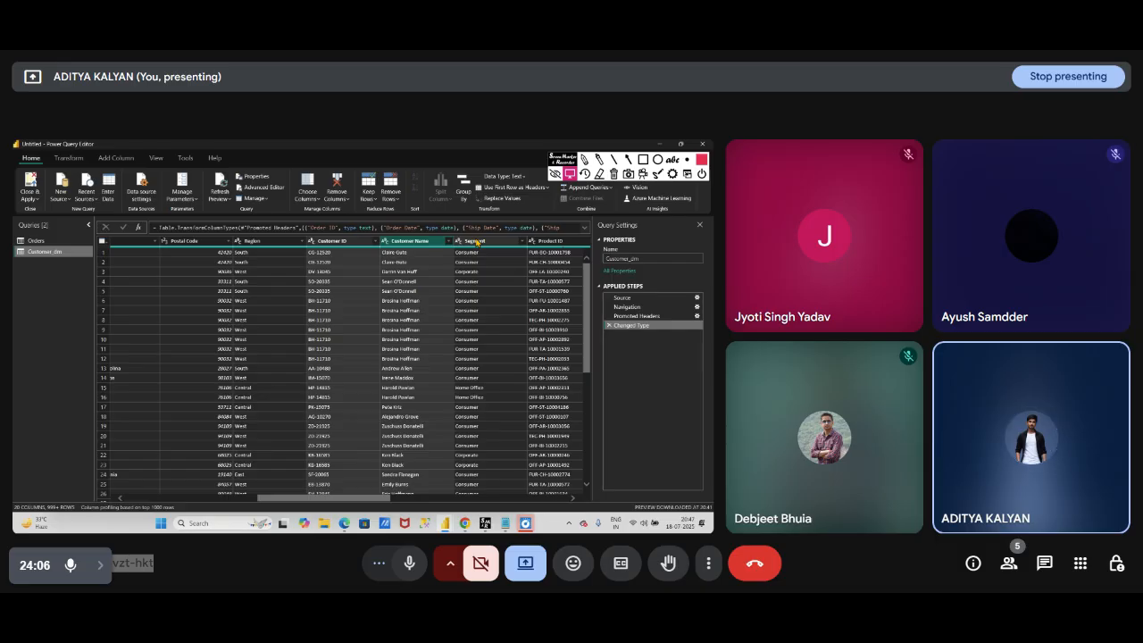
shift+click(476, 241)
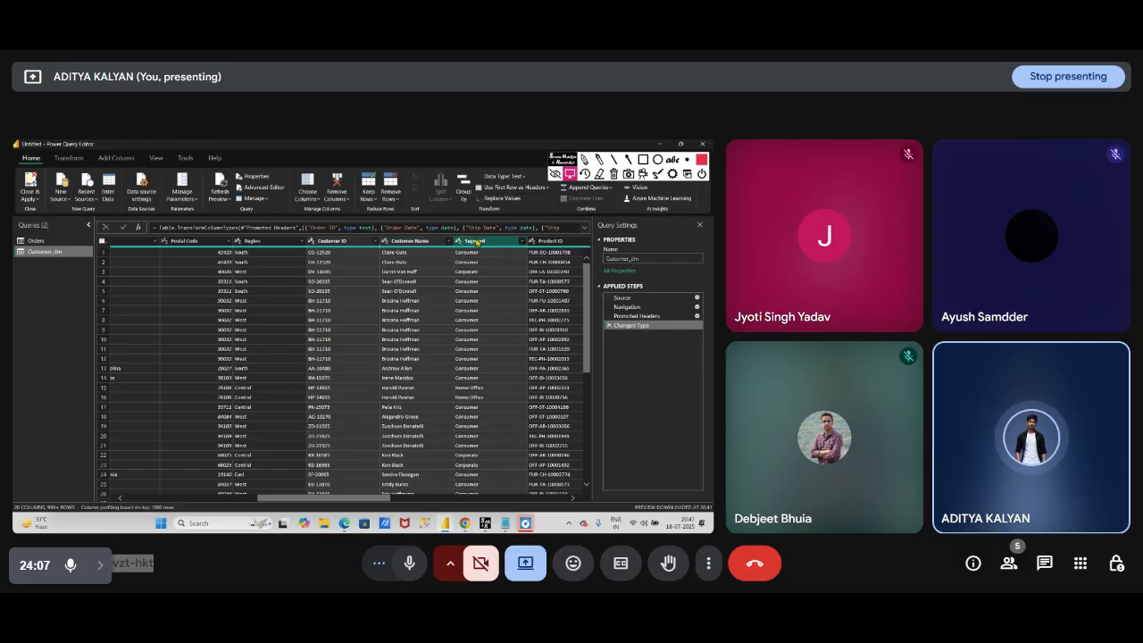
right_click(476, 241)
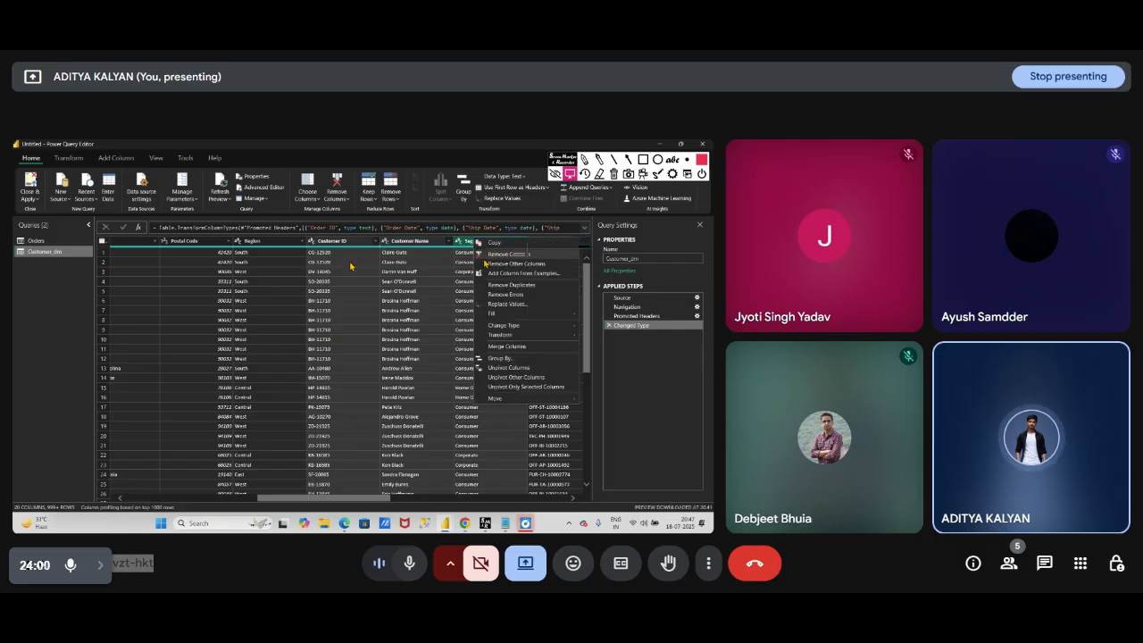
click(351, 241)
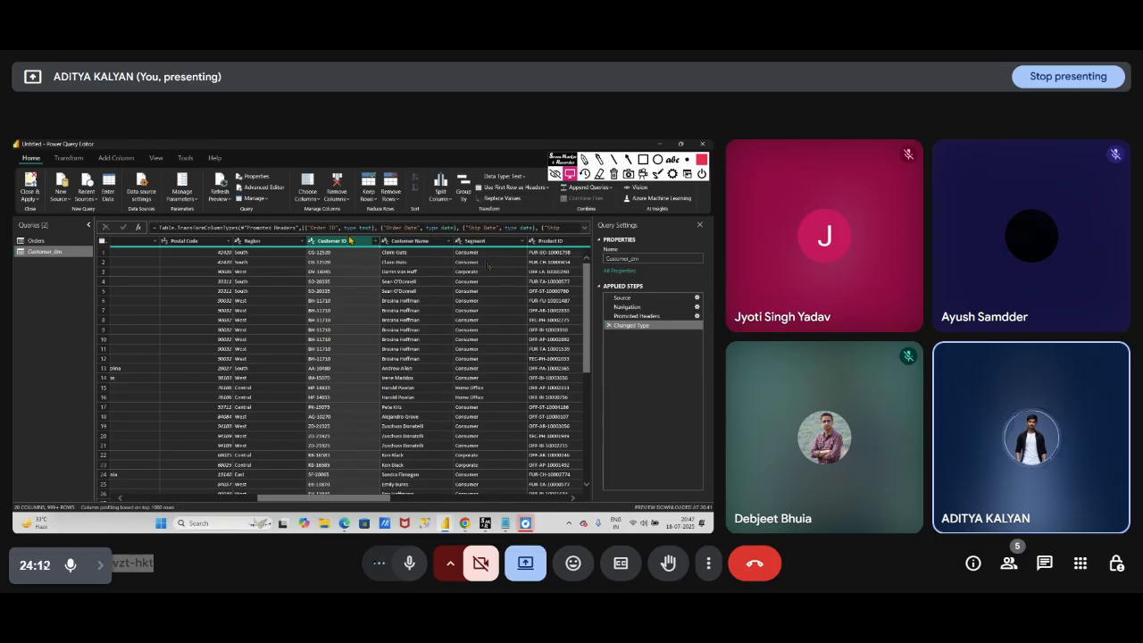
right_click(476, 241)
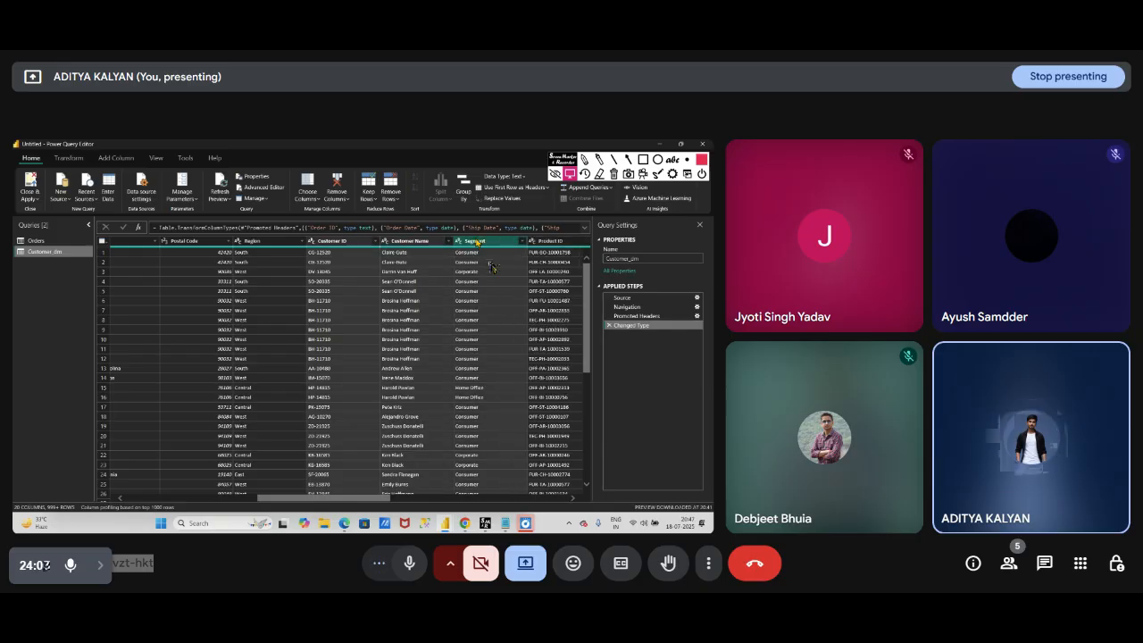
right_click(476, 241)
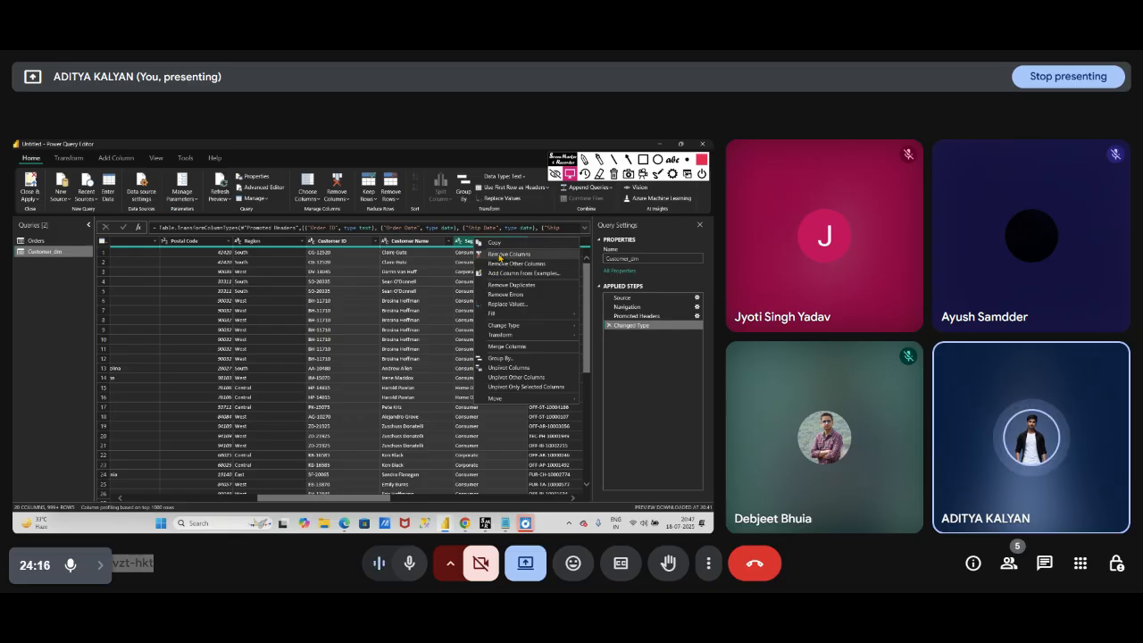
click(506, 266)
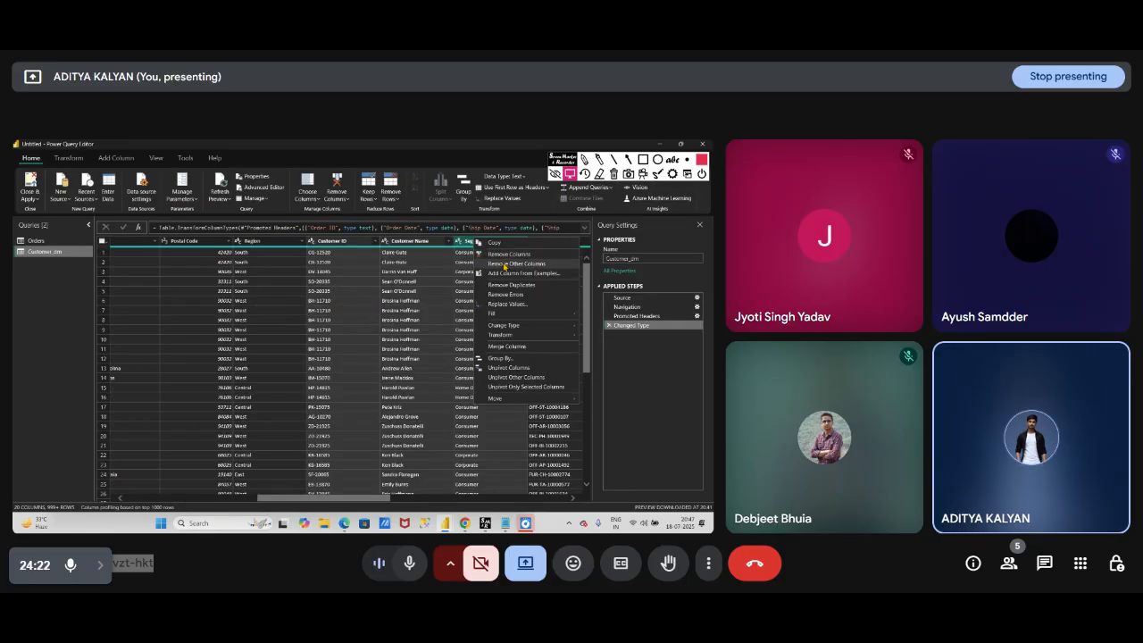
click(506, 263)
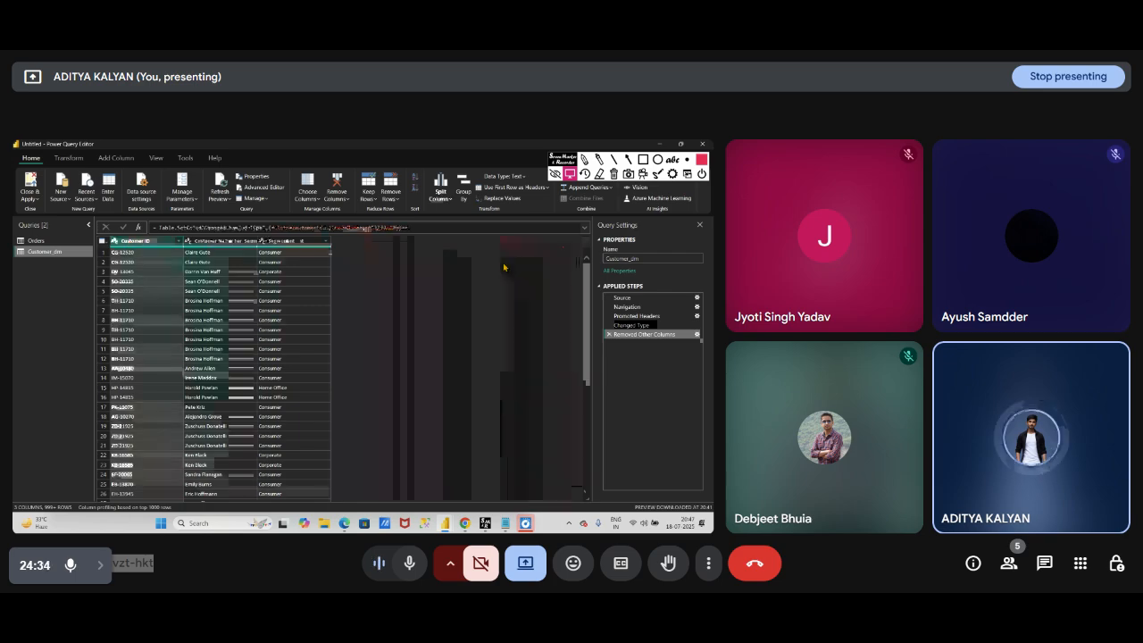
- Remove duplicate rows across the Customer ID, Customer Name and Segment columns of Customer_dim
click(134, 241)
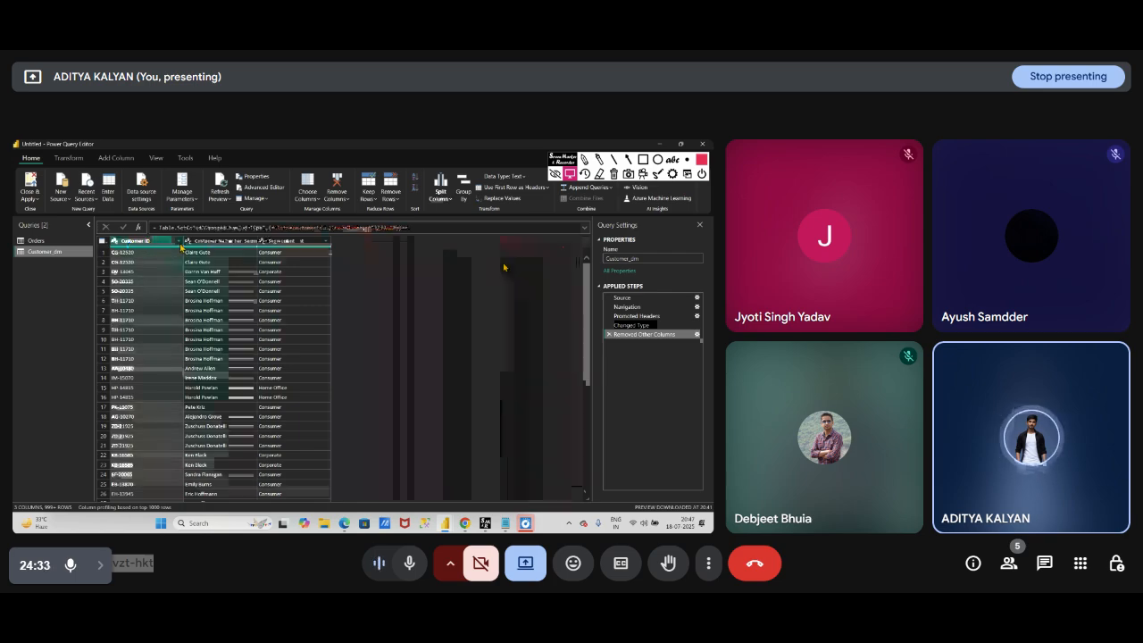
ctrl+click(232, 243)
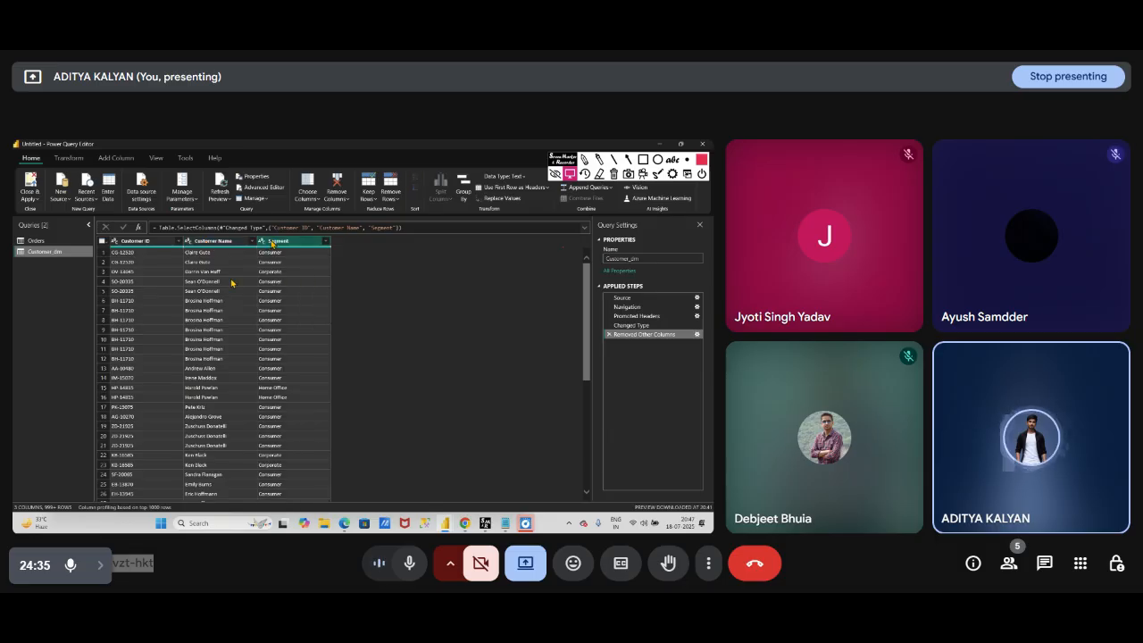
right_click(271, 240)
click(130, 241)
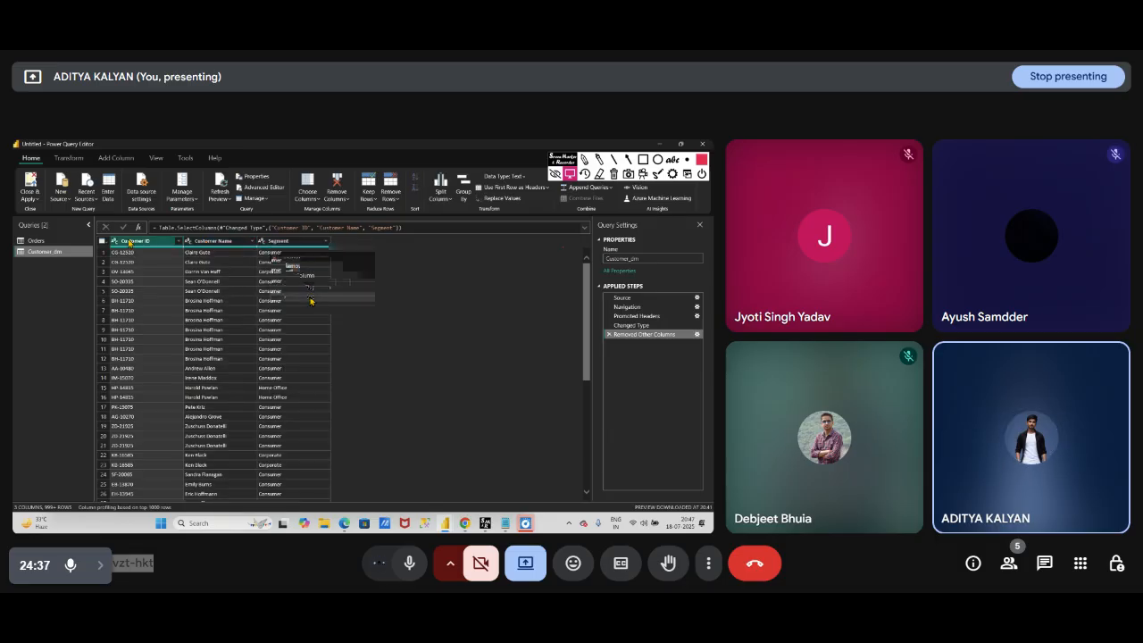
click(312, 288)
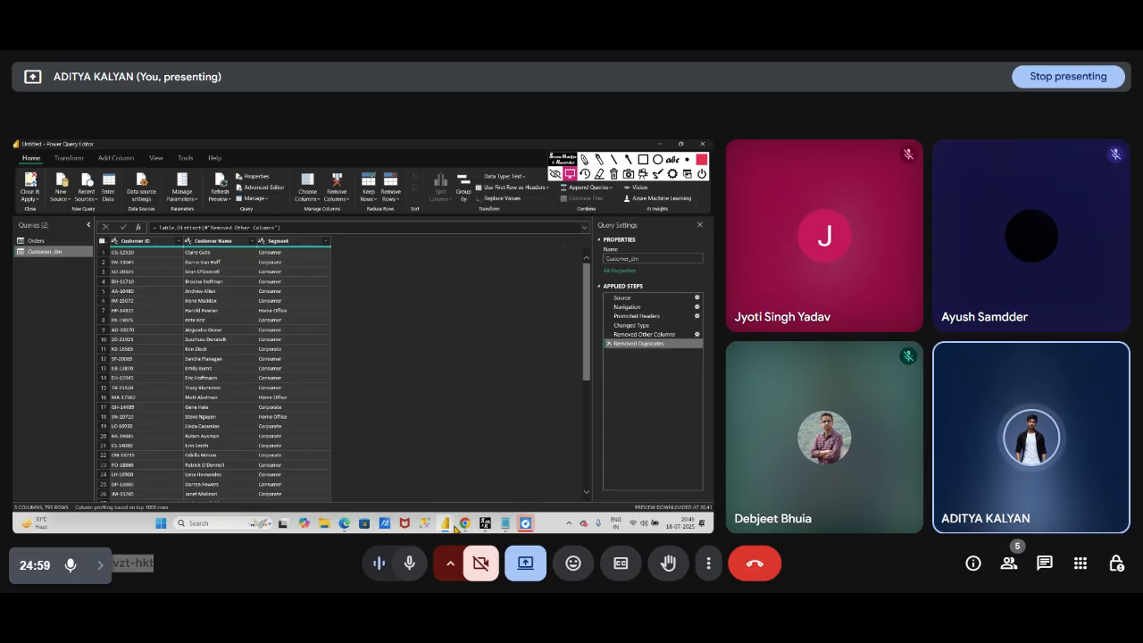
- Switch to Notepad, annotate the blank page with "1st dm created.", erase the annotation and return to the Power Query Editor
click(505, 524)
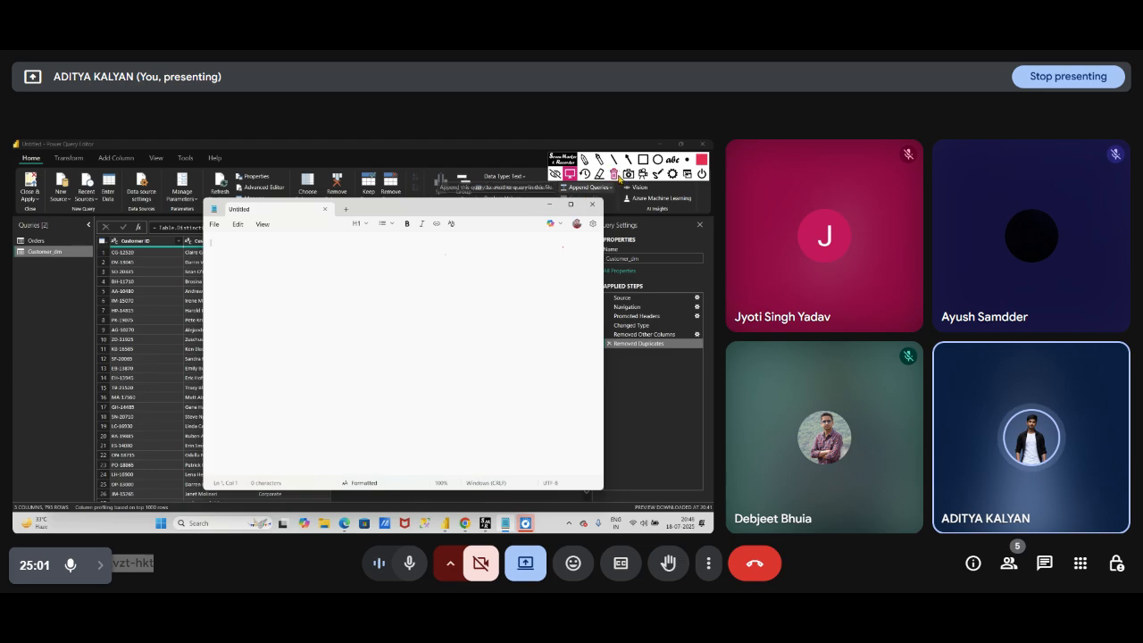
click(673, 159)
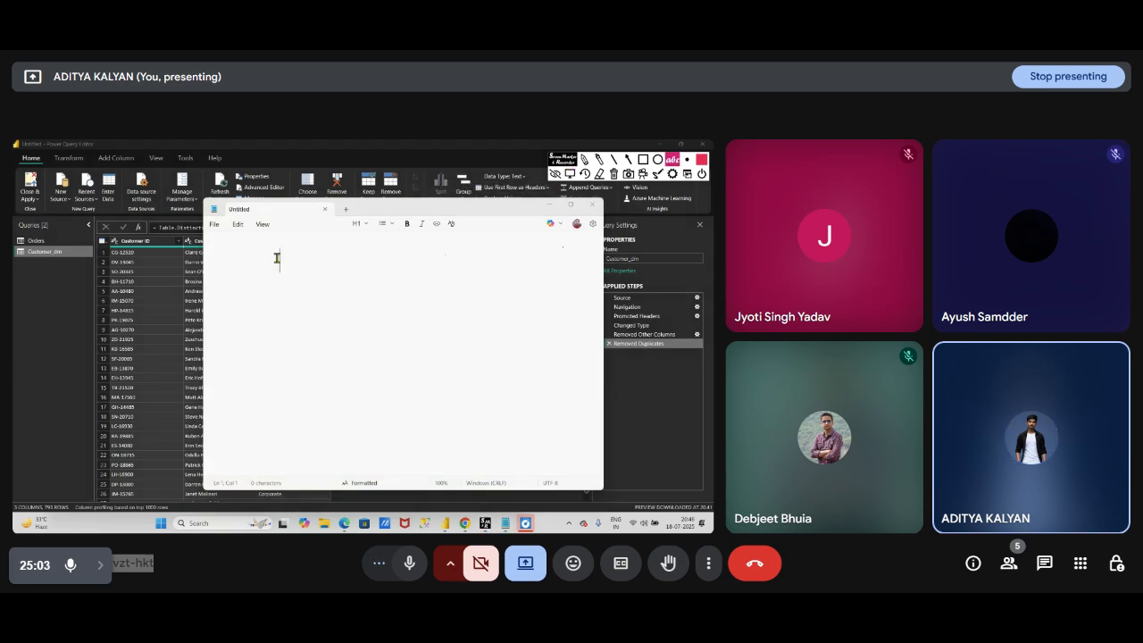
text(1st dm created.)
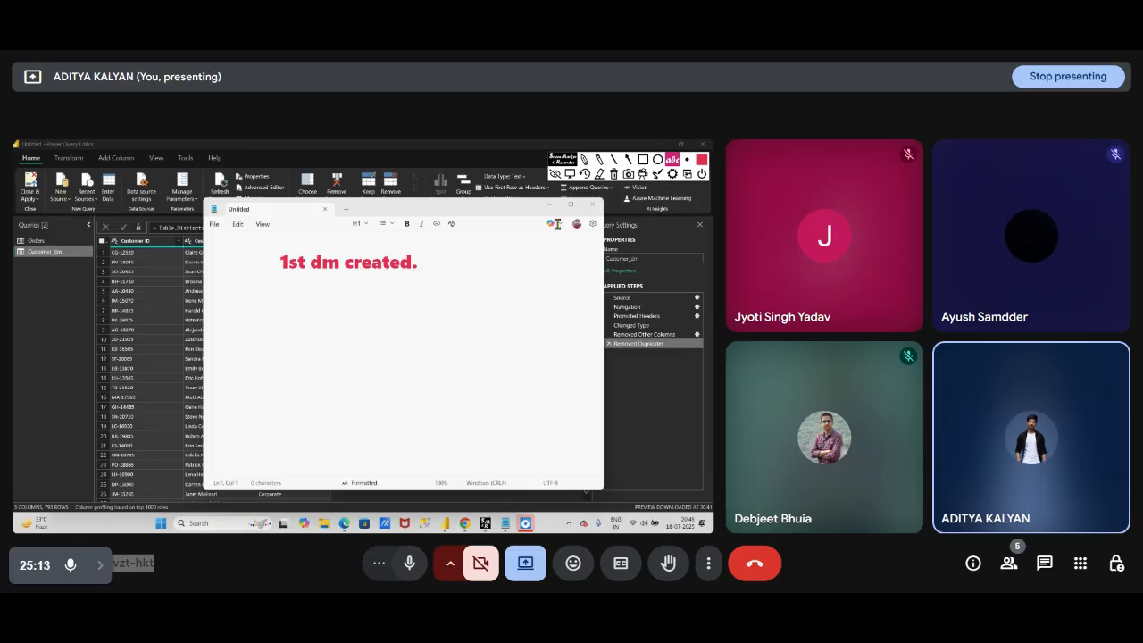
click(599, 173)
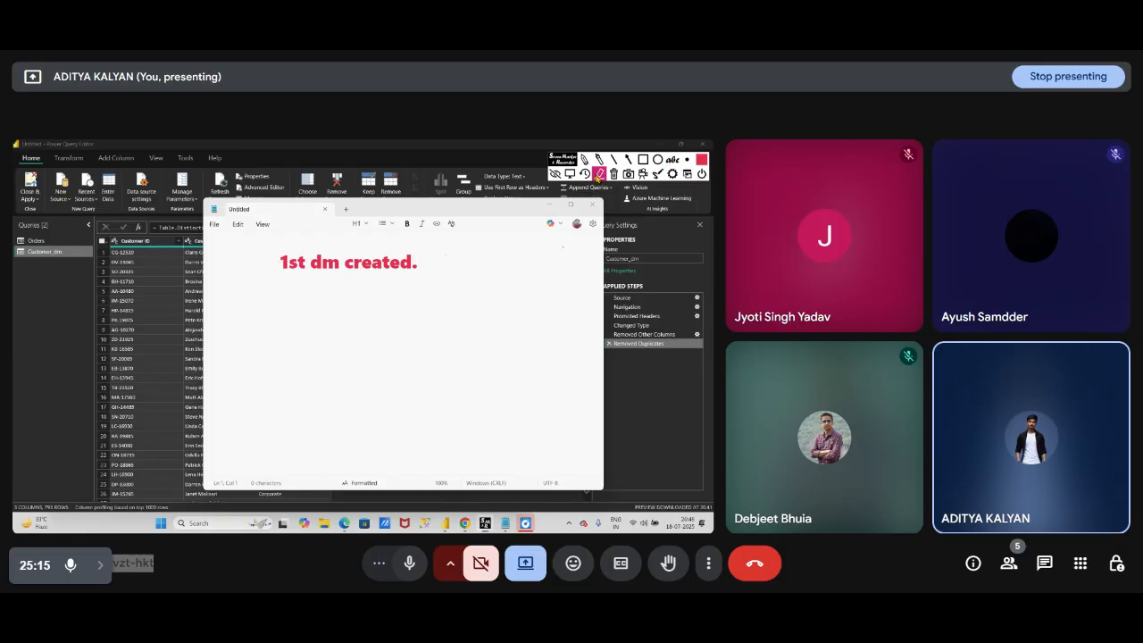
key(ctrl+z)
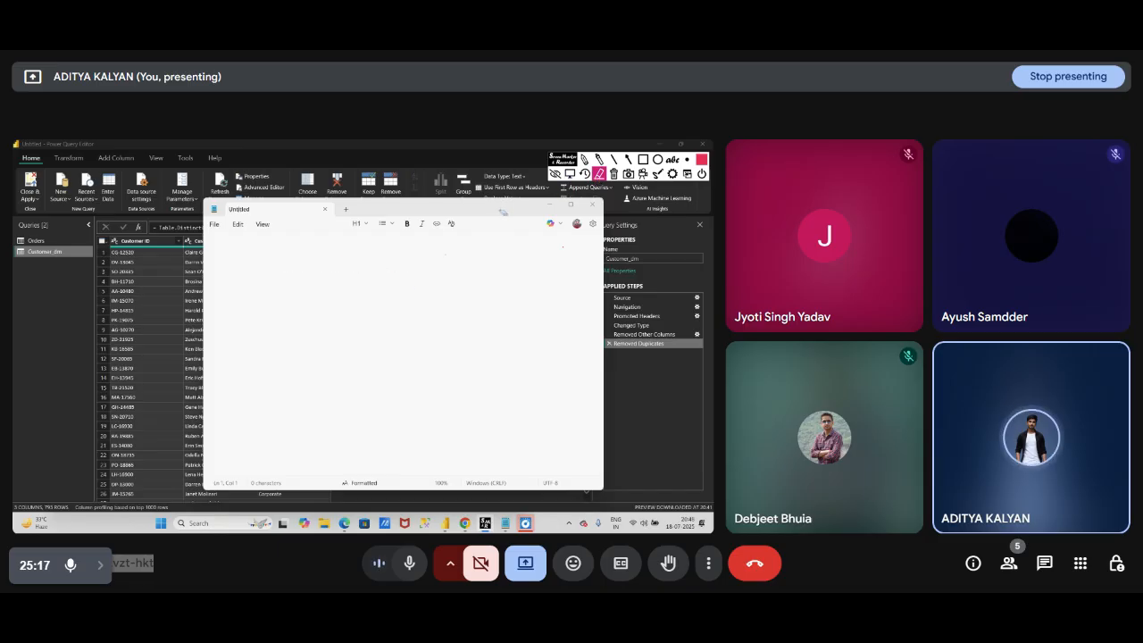
click(569, 173)
click(592, 206)
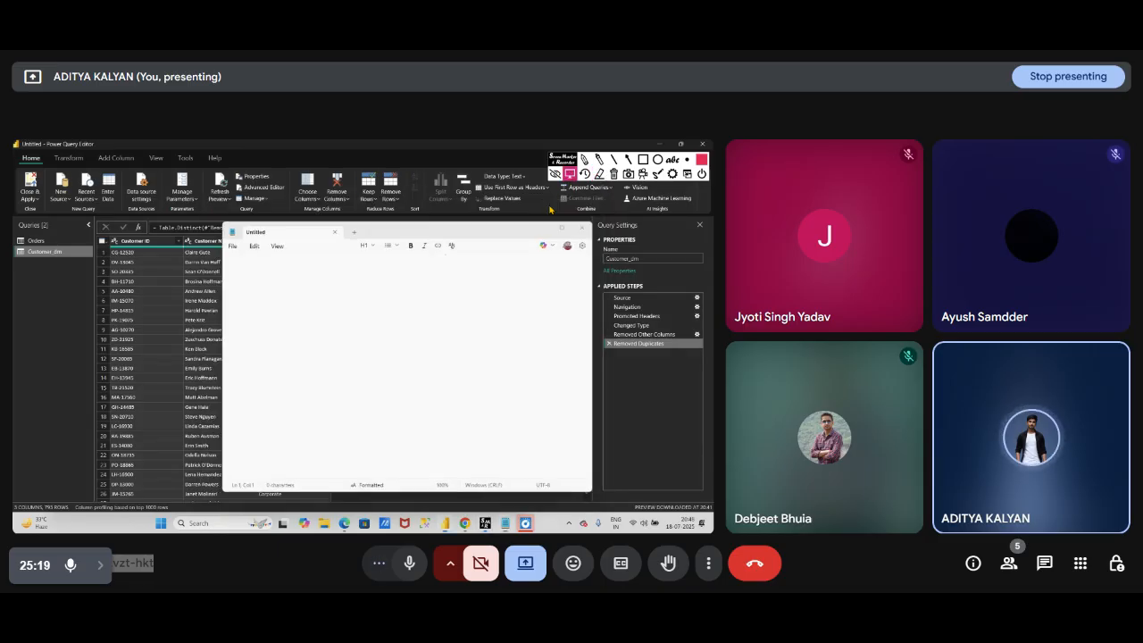
- Duplicate the Orders query again to start a second dimension table
click(51, 240)
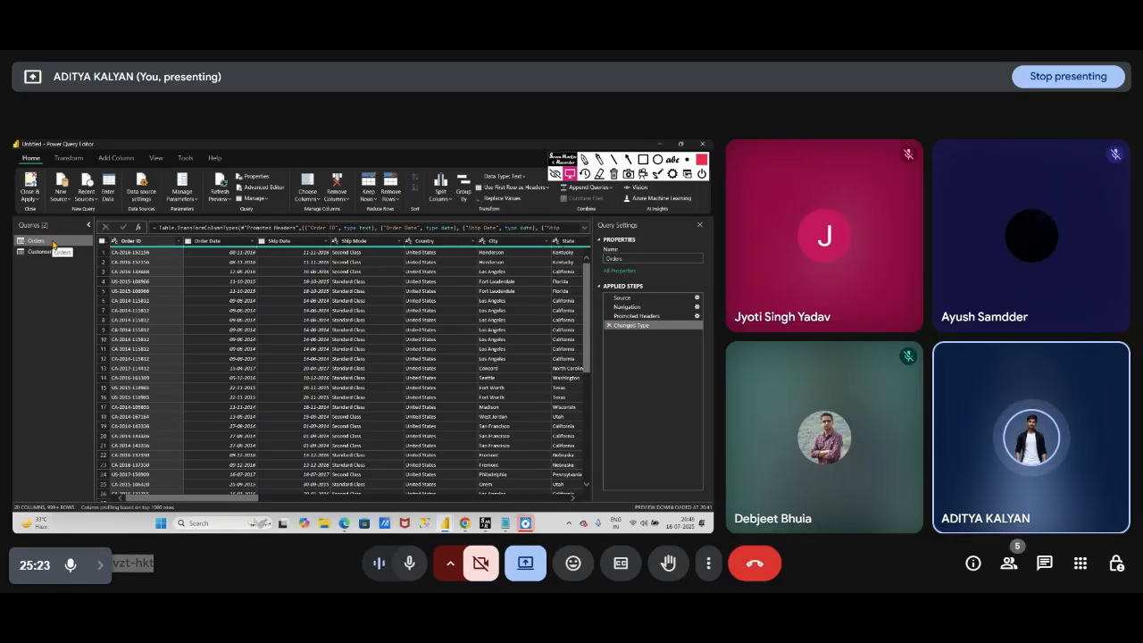
right_click(53, 244)
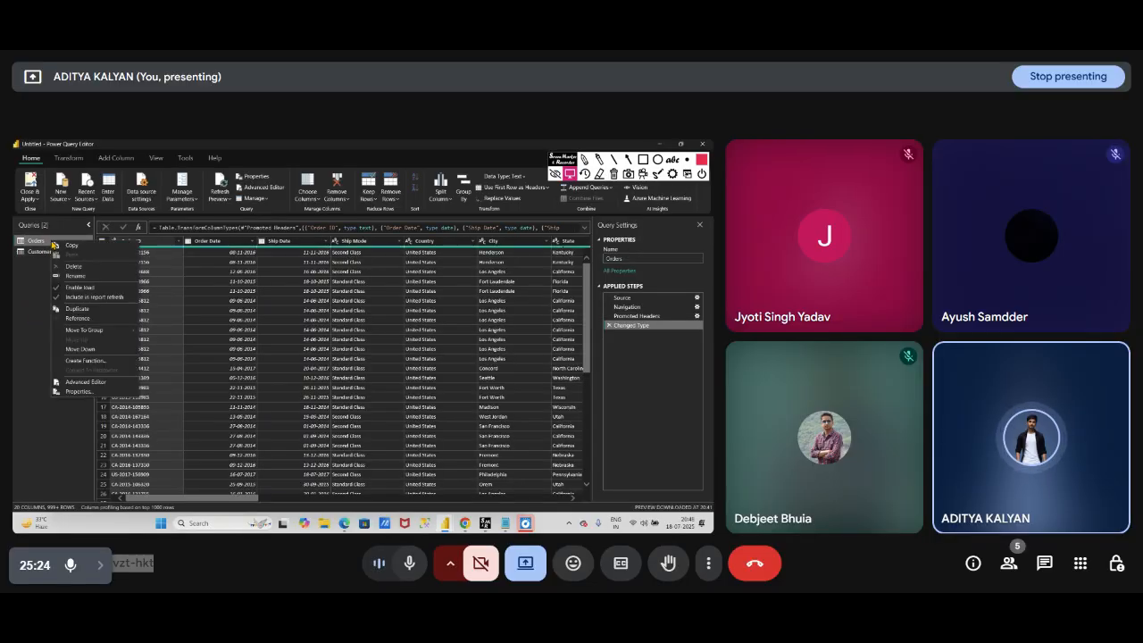
click(80, 308)
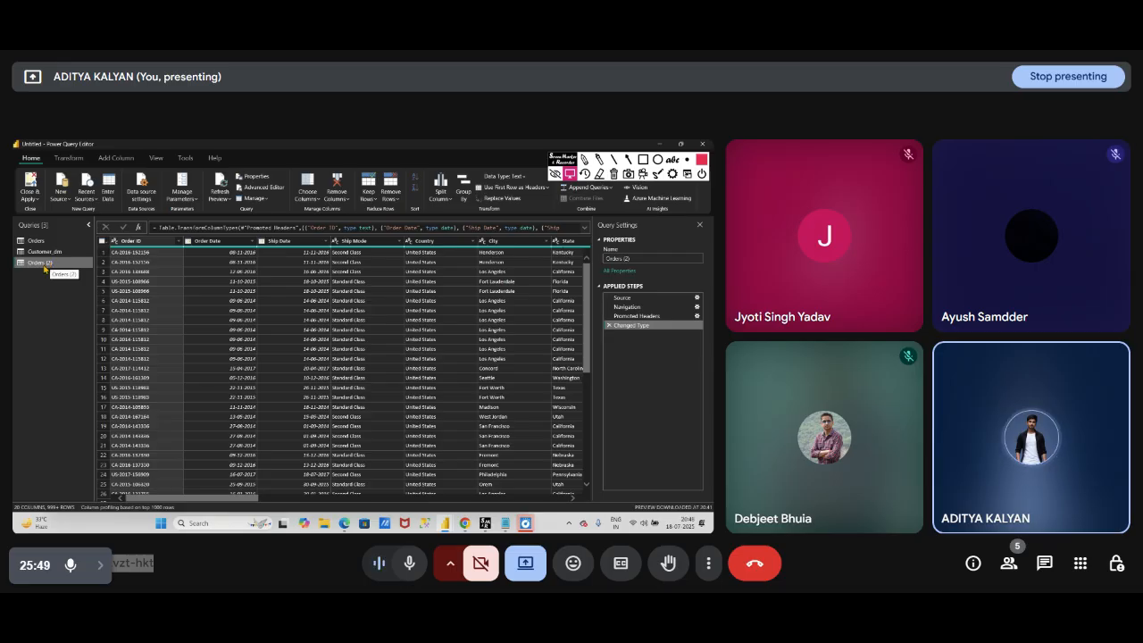
- Switch to Notepad and annotate the blank page with a rectangle containing three small squares and the letter "M"
click(505, 523)
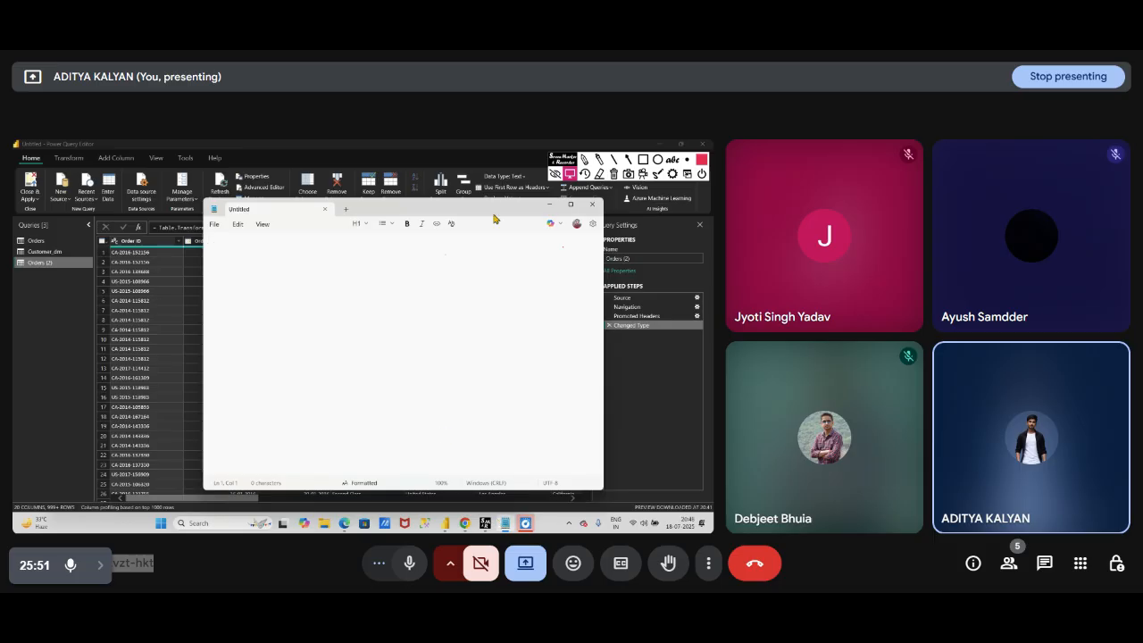
click(643, 159)
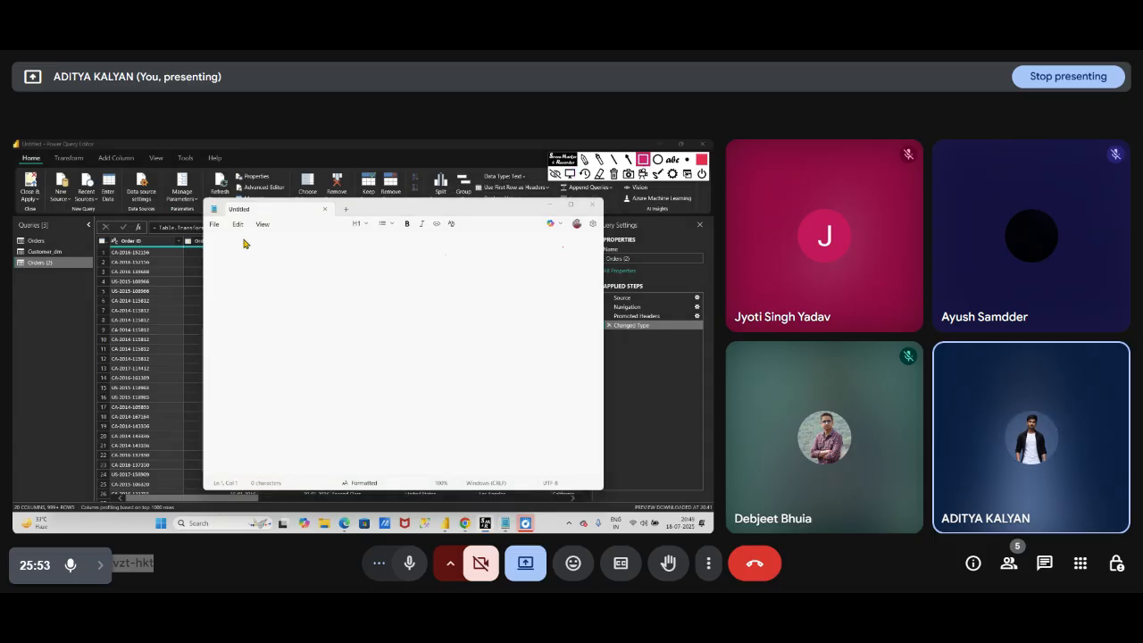
mouse_move(230, 249)
mouse_down()
mouse_move(339, 318)
mouse_move(328, 333)
mouse_up()
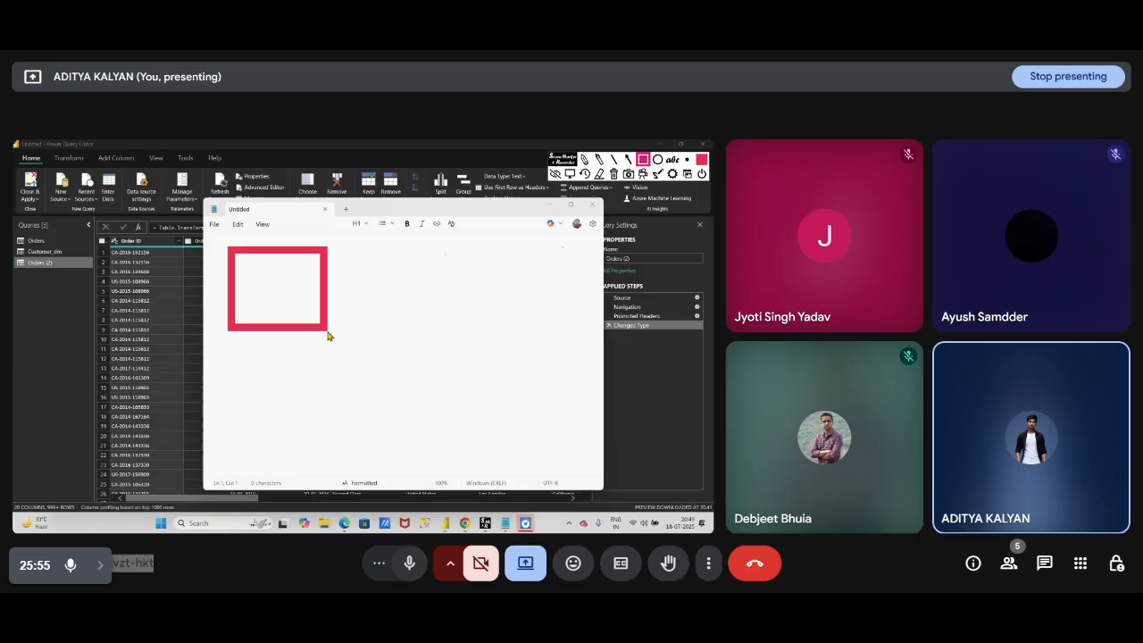
click(237, 282)
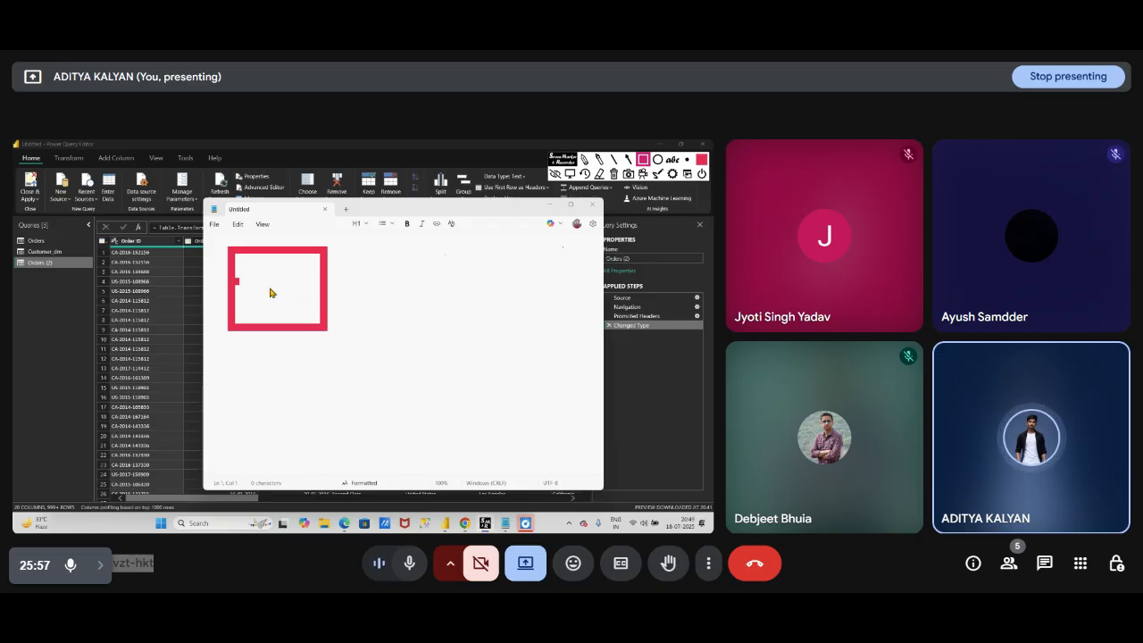
click(273, 287)
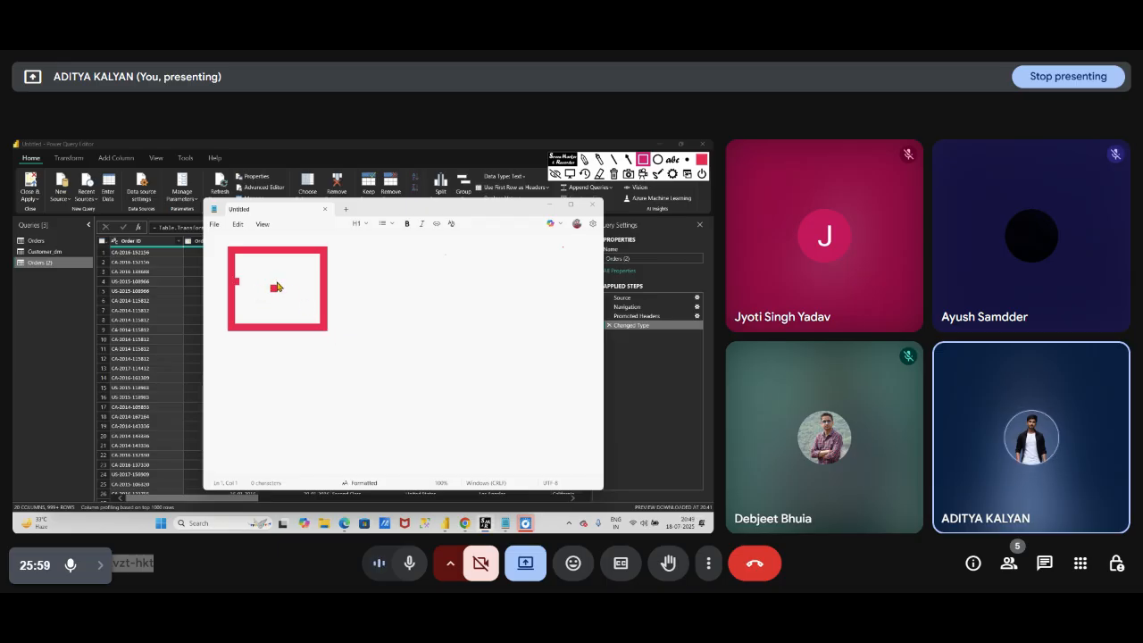
click(282, 297)
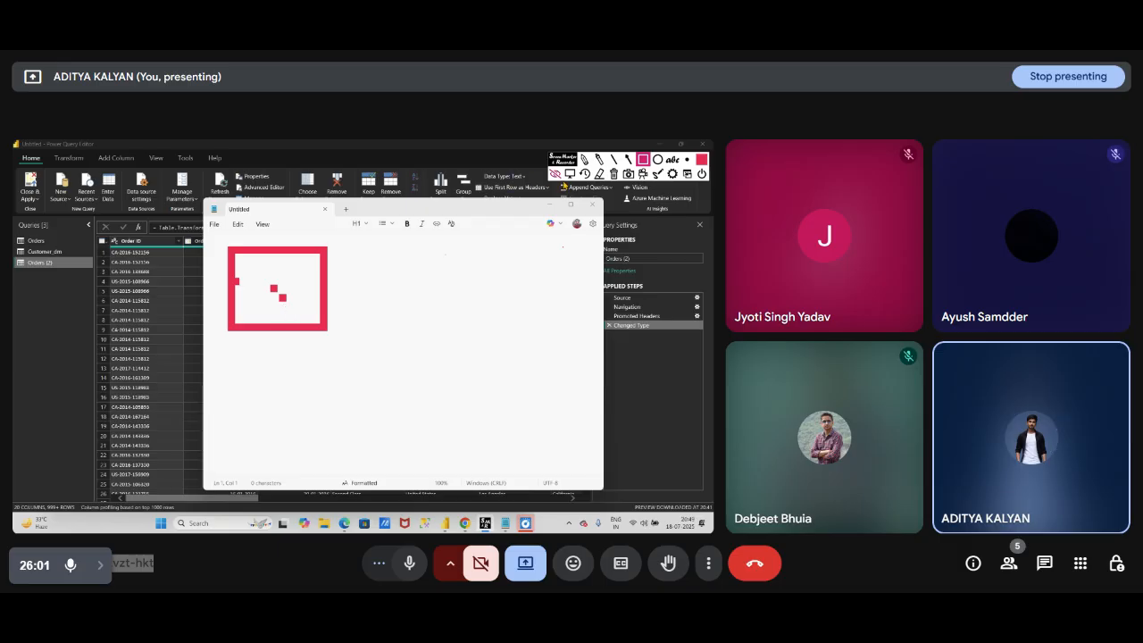
click(672, 159)
click(287, 277)
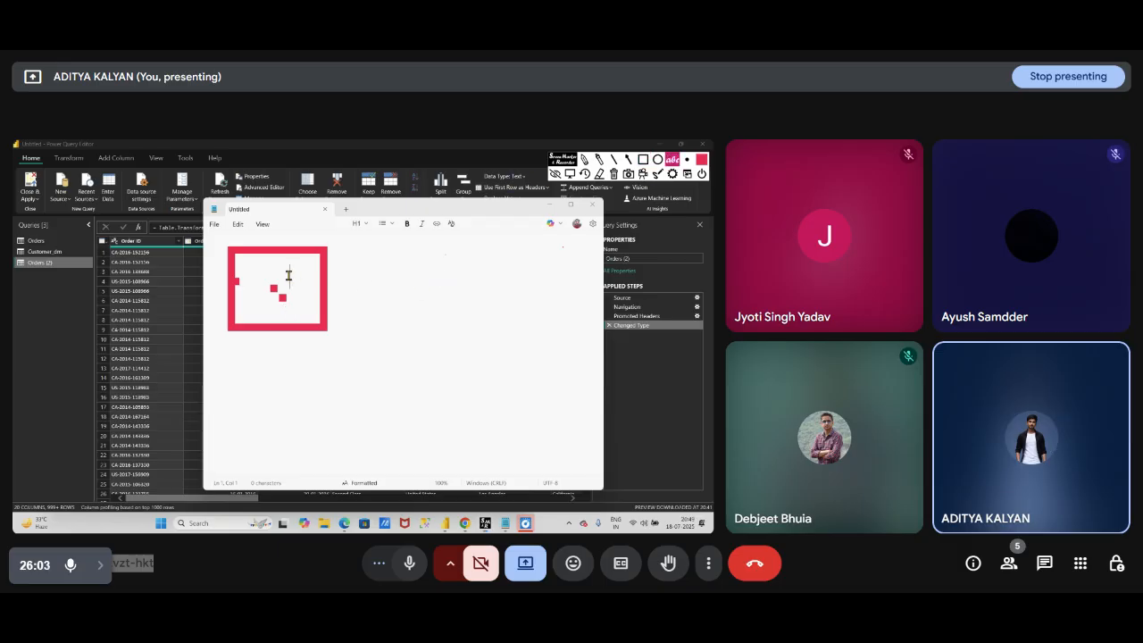
text(M)
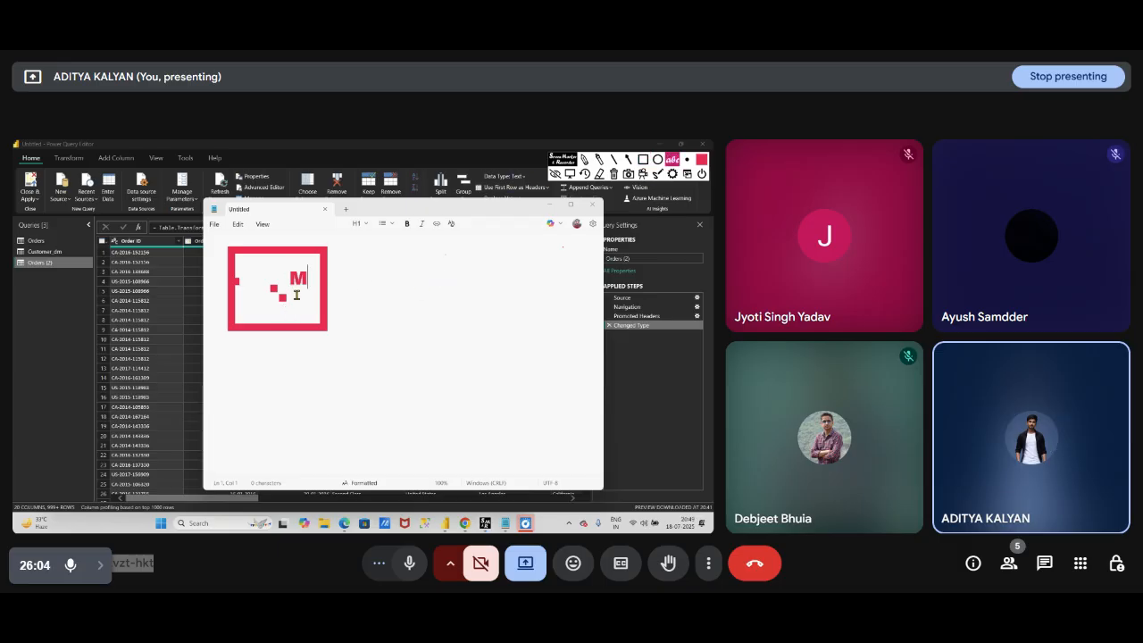
click(381, 262)
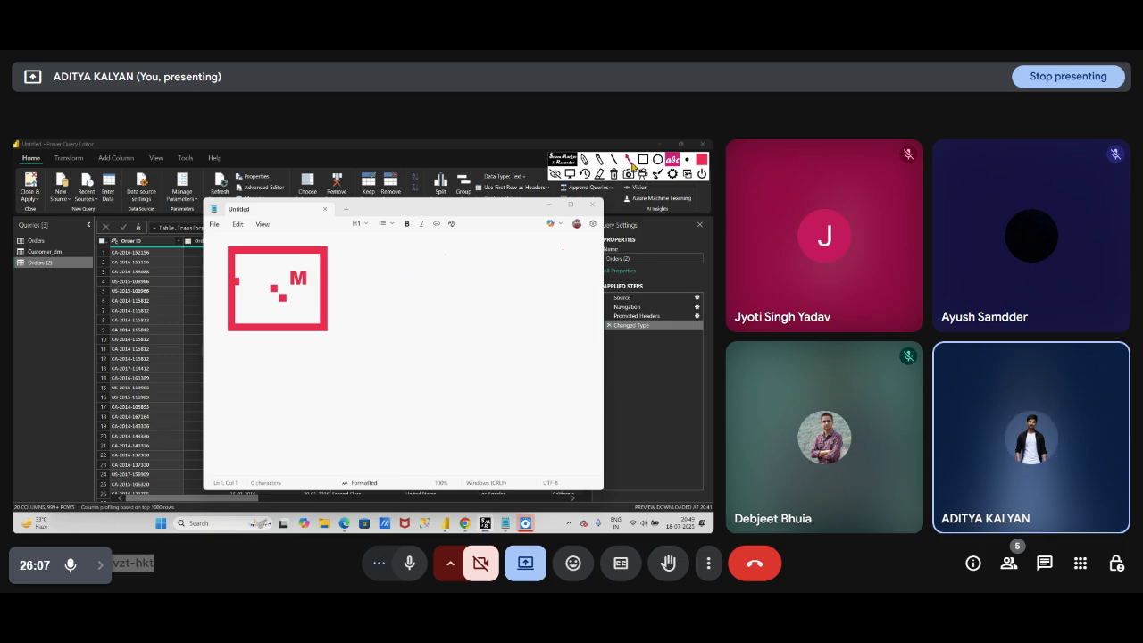
- Draw two more empty rectangles on the page, one beside the M rectangle and one below it
click(629, 160)
click(642, 160)
mouse_move(391, 248)
mouse_down()
mouse_move(526, 288)
mouse_move(523, 305)
mouse_up()
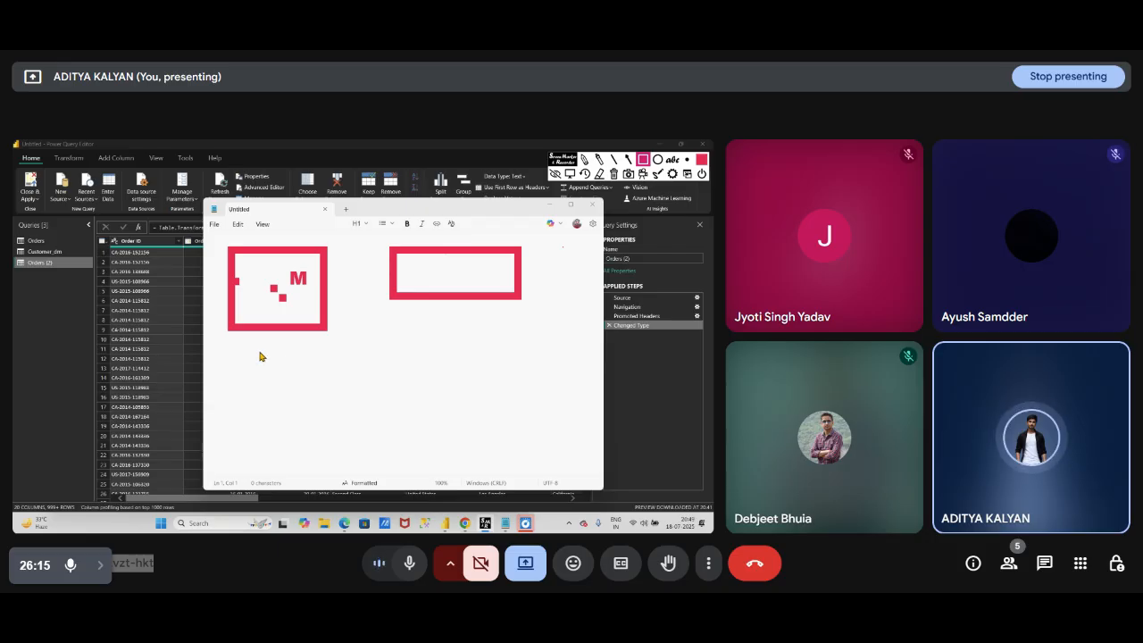
mouse_move(246, 347)
mouse_down()
mouse_move(320, 395)
mouse_move(340, 436)
mouse_up()
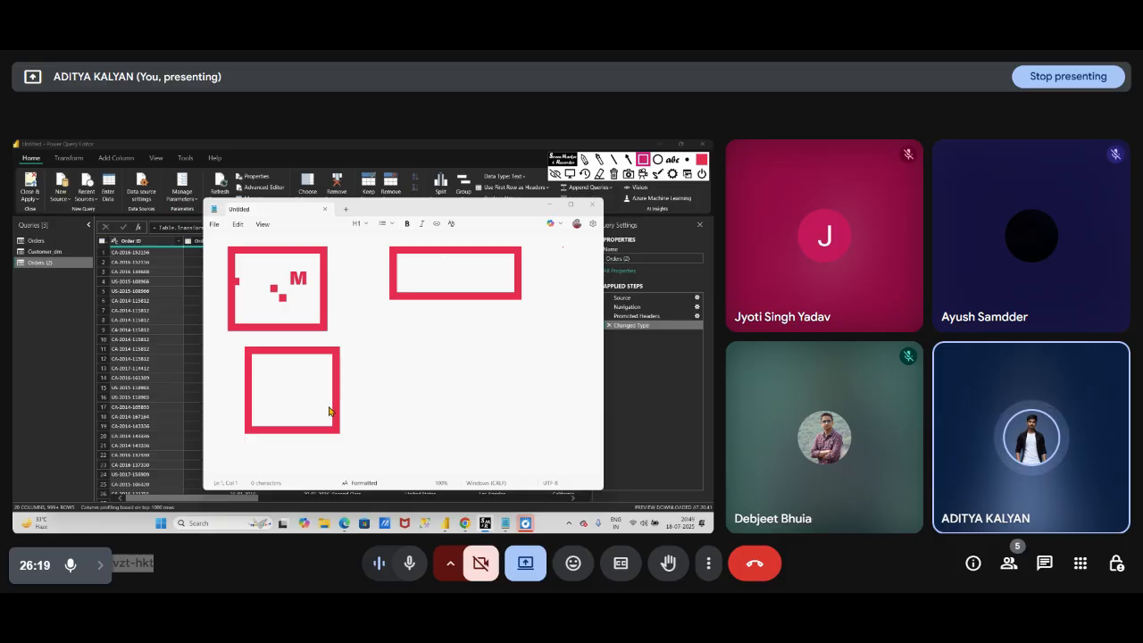
- Draw a fourth annotation rectangle beside the lower one and label the three empty rectangles CUST, GEOG and PRO
mouse_move(464, 337)
mouse_down()
mouse_move(486, 382)
mouse_move(585, 426)
mouse_move(574, 439)
mouse_up()
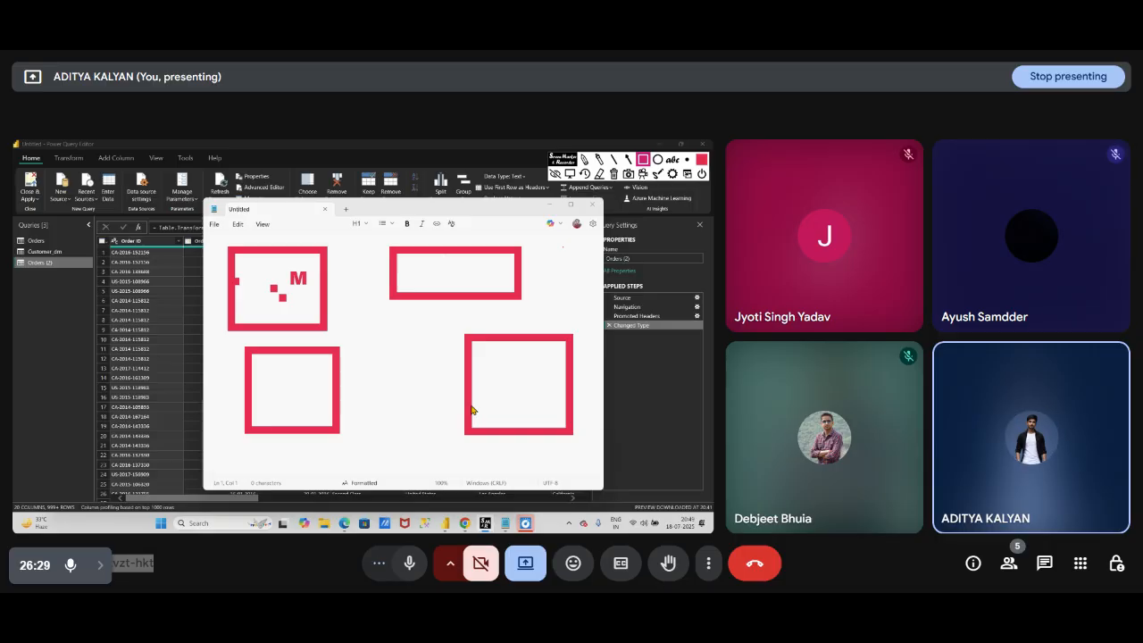
click(672, 160)
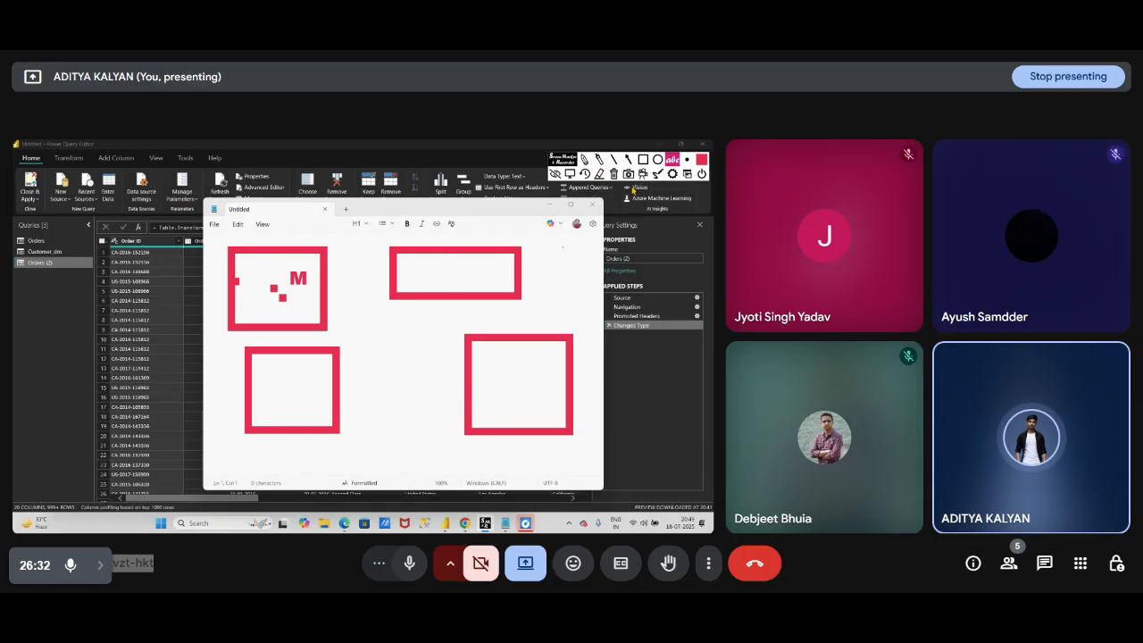
click(457, 278)
text(CUST)
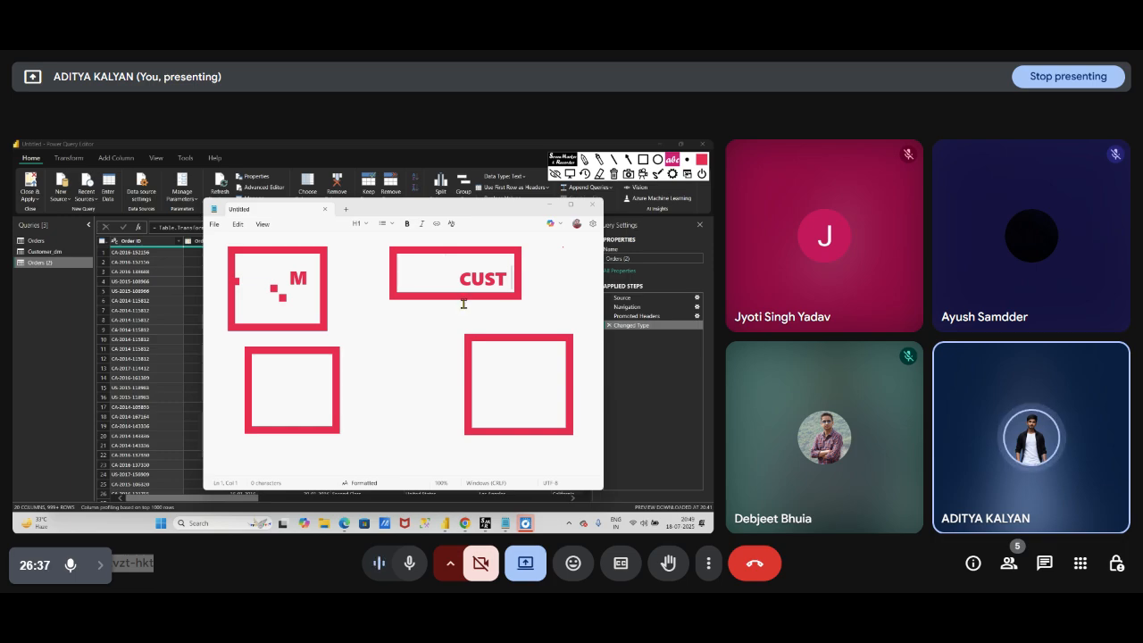
click(293, 383)
text(G)
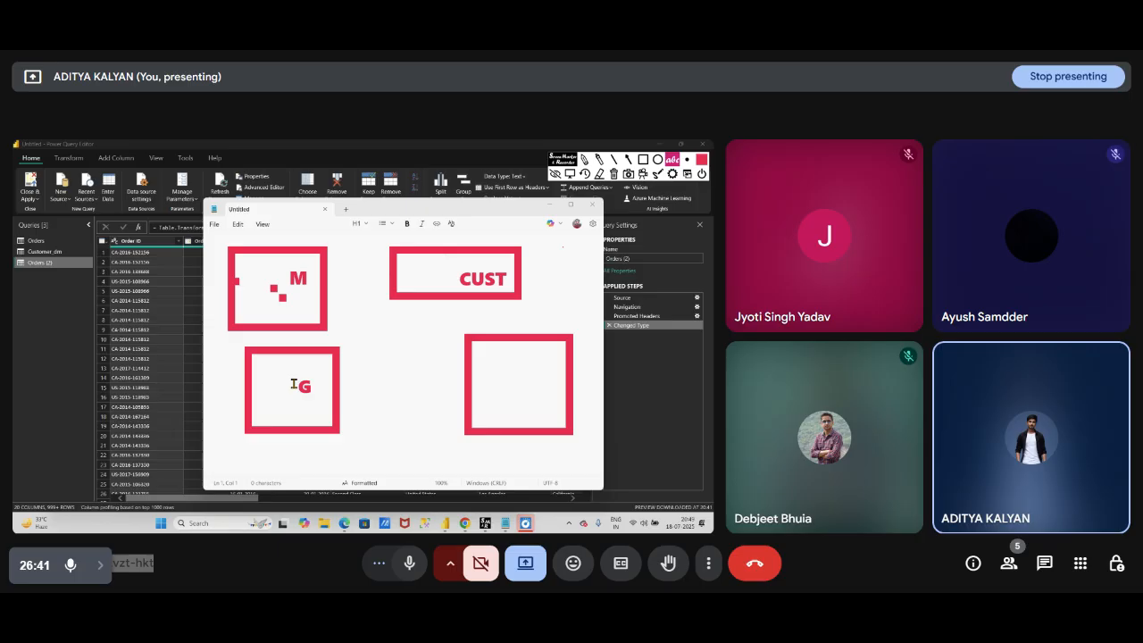
text(EOG)
click(501, 384)
text(P)
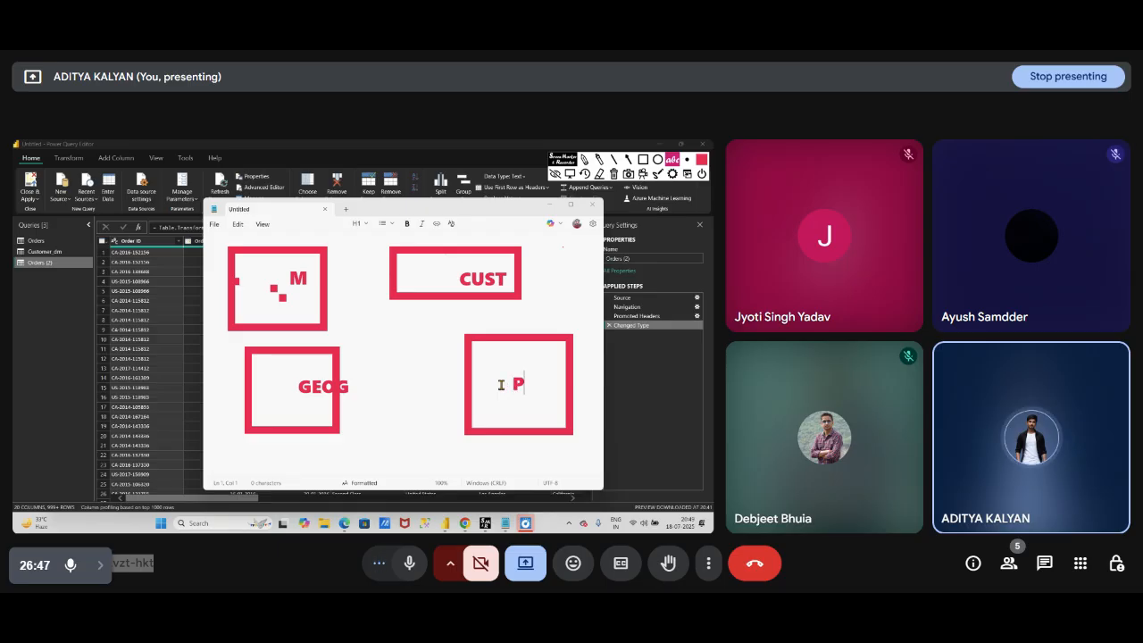
text(ROF)
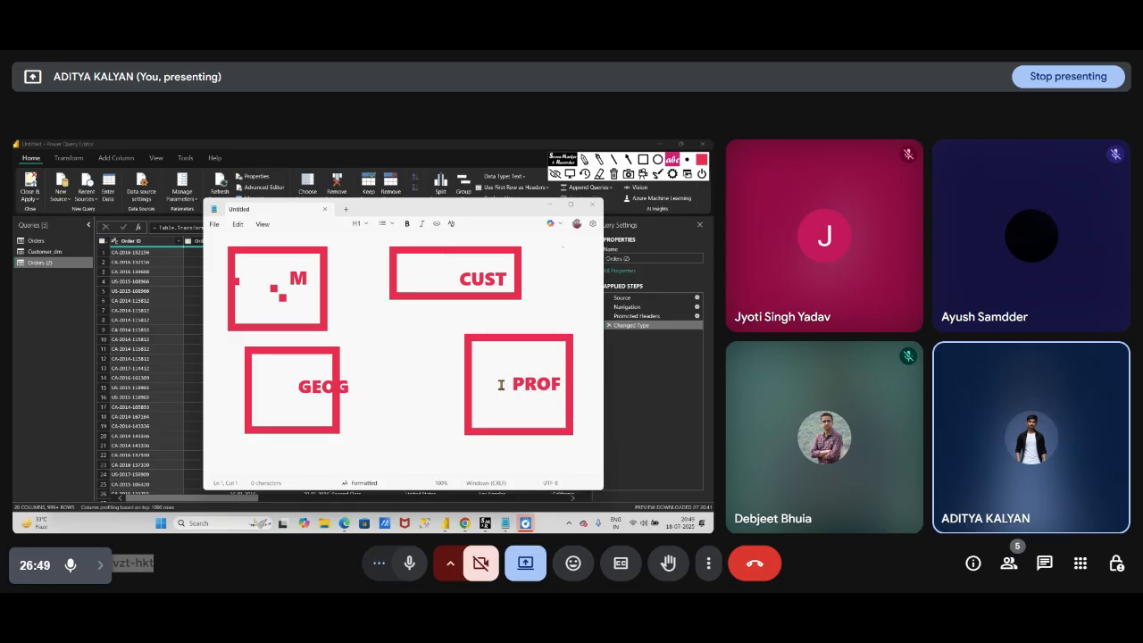
key(BackSpace)
text(D)
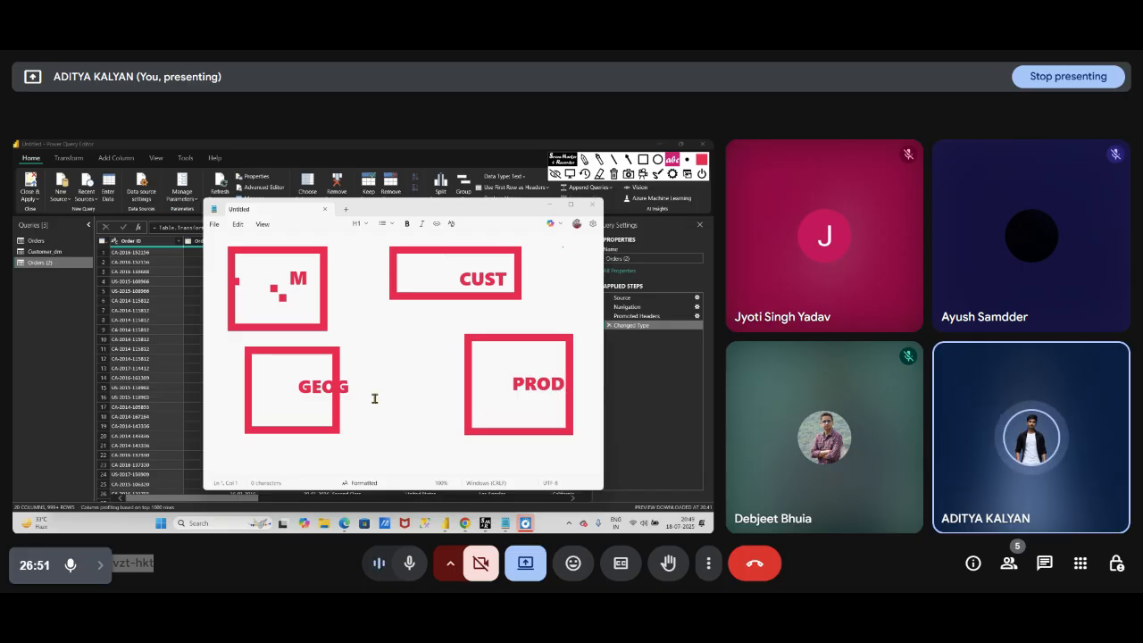
key(BackSpace)
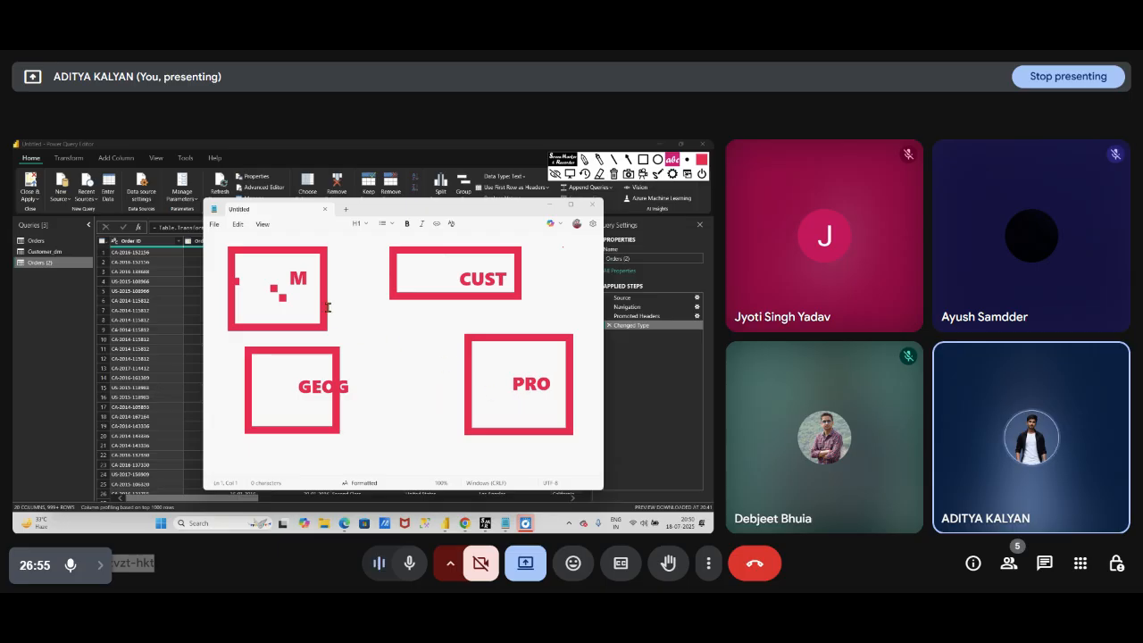
- Connect the annotated rectangles with arrows from M to CUST, CUST to GEOG, and GEOG to PRO
click(628, 161)
drag(327, 291, 389, 271)
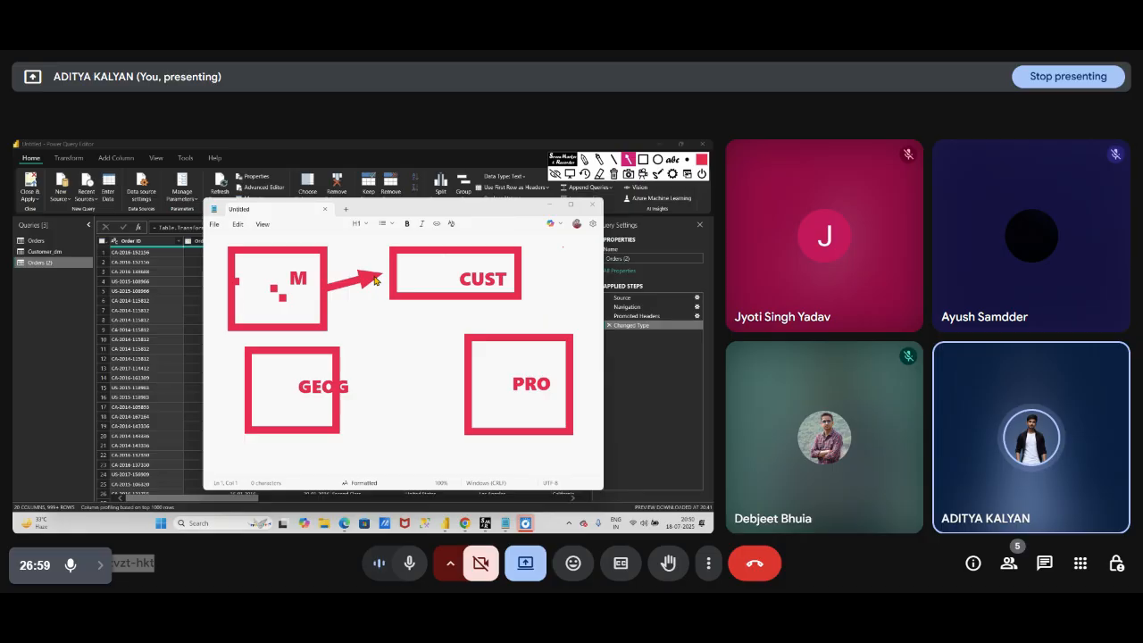
drag(458, 302, 341, 354)
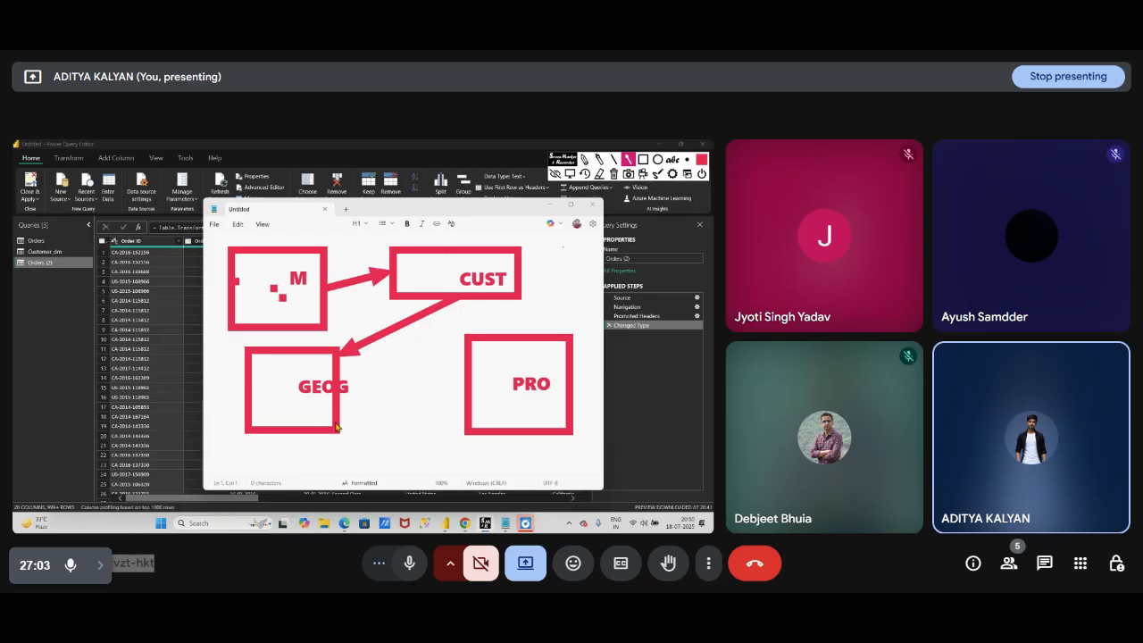
drag(340, 409, 455, 393)
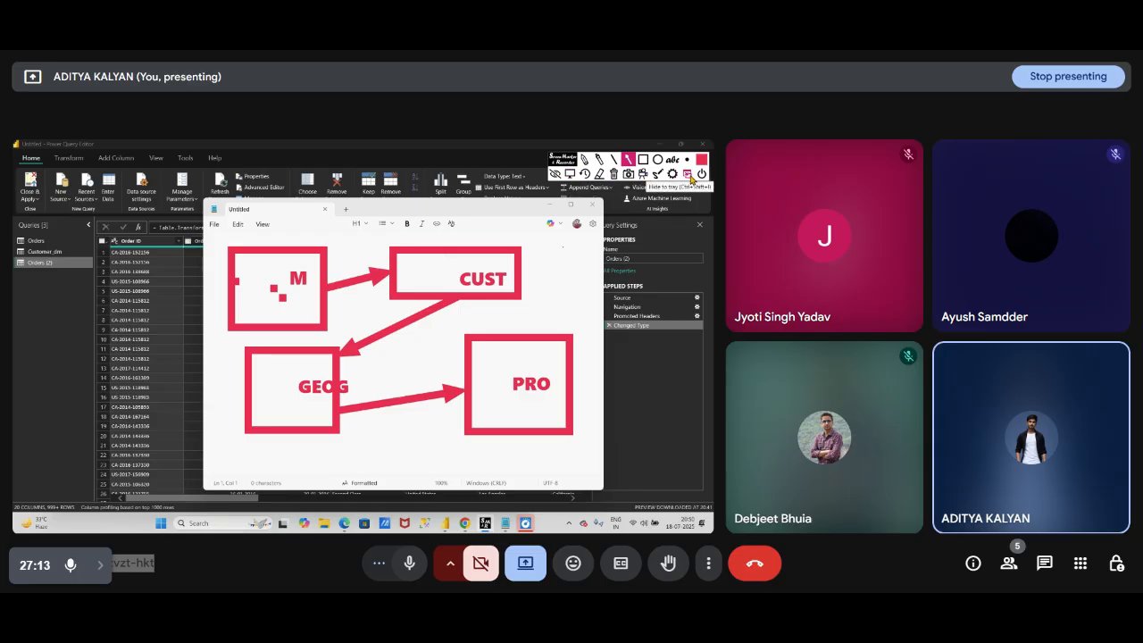
- Hide the annotations, return to the Power Query Editor and rename the Orders (2) query to Geographical_dm
click(553, 176)
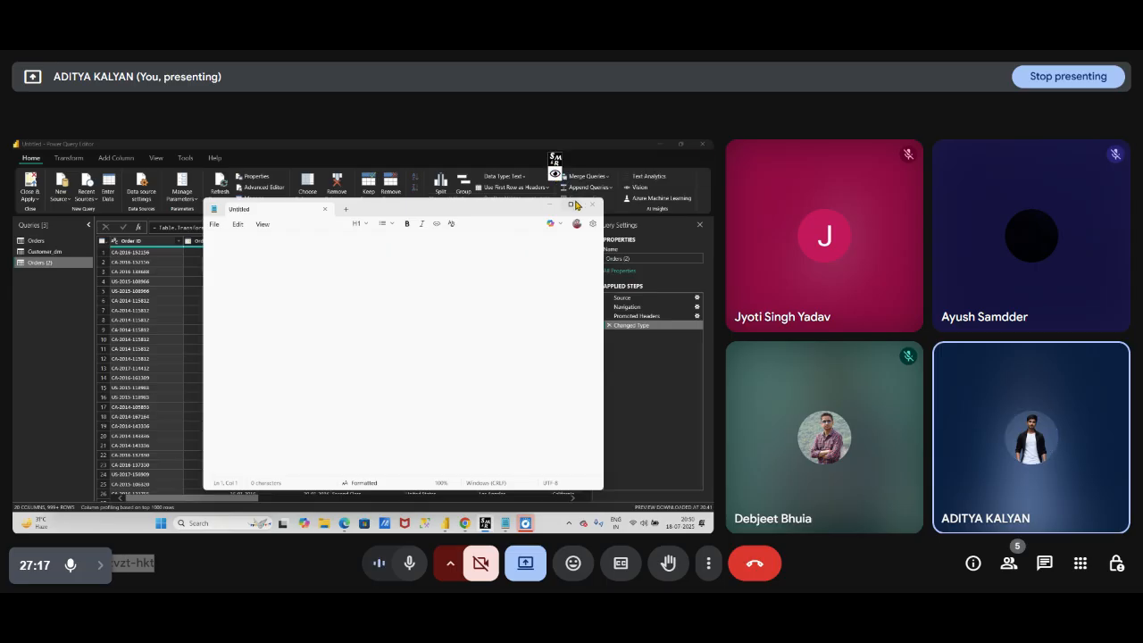
click(547, 208)
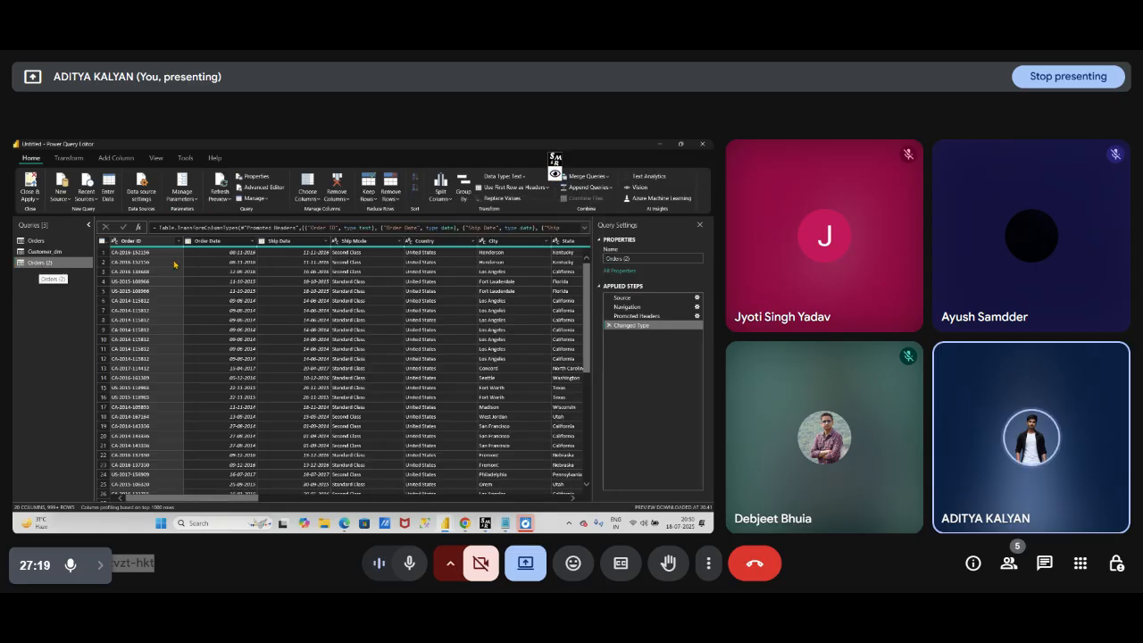
drag(636, 259, 587, 262)
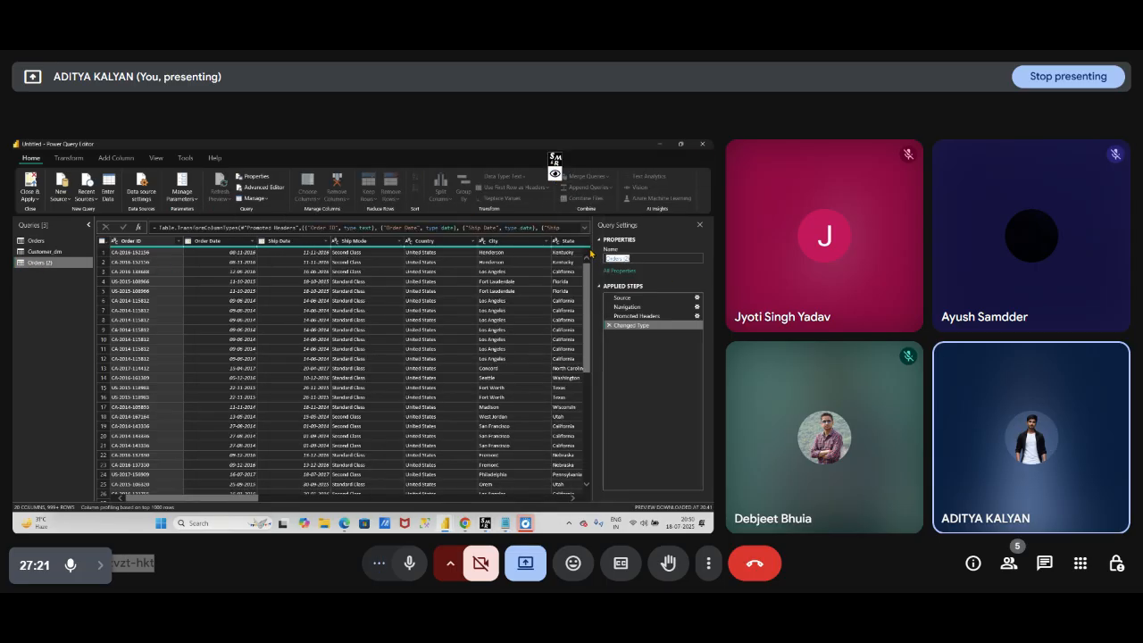
key(BackSpace)
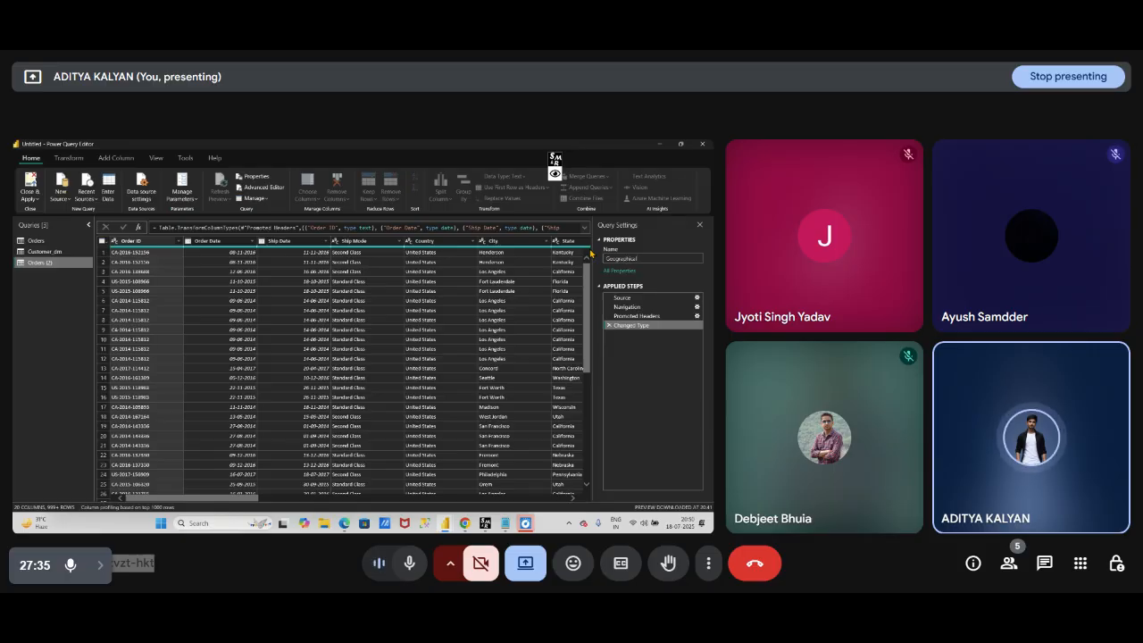
text(_dm)
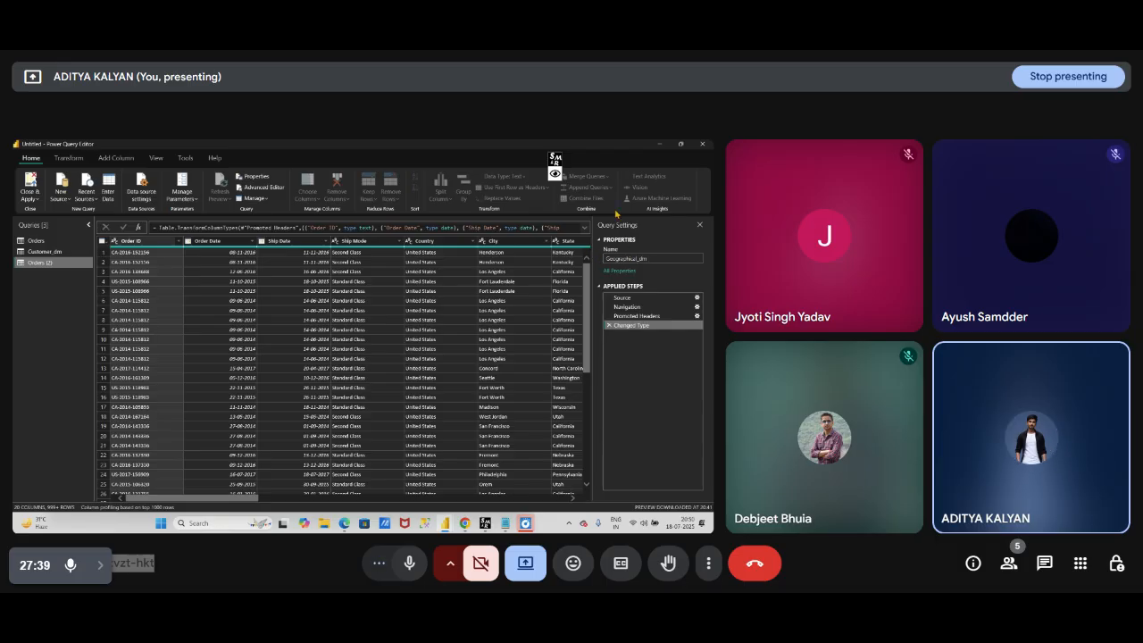
- Show the annotations again and outline the query's name with a rectangle
click(554, 173)
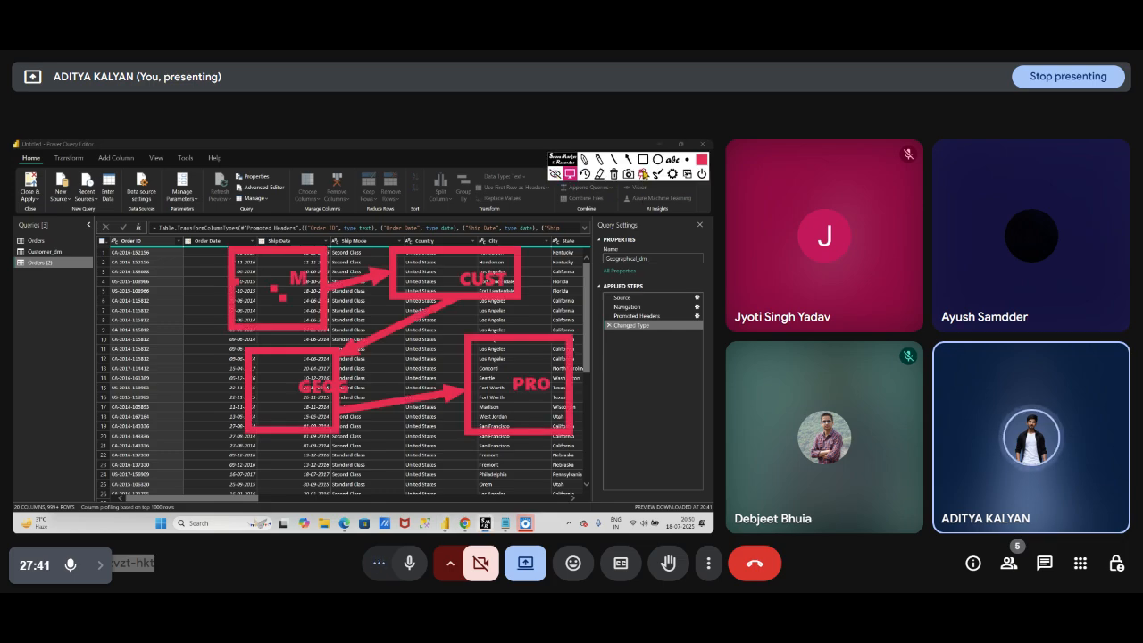
click(642, 159)
mouse_move(603, 236)
mouse_down()
mouse_move(664, 265)
mouse_move(658, 274)
mouse_up()
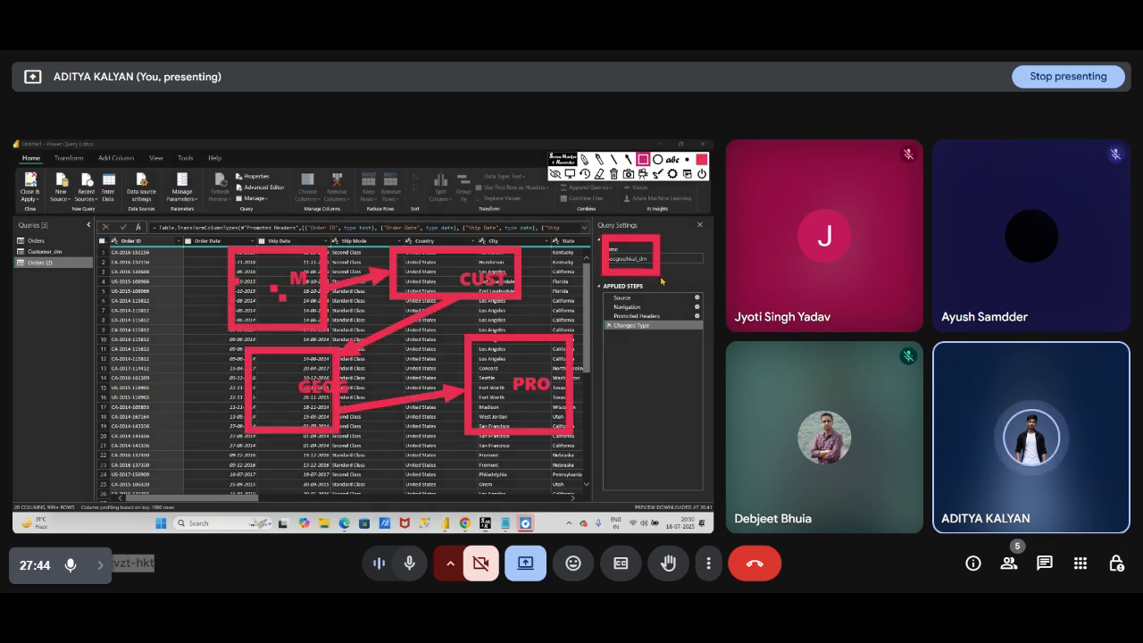
- Erase all the annotation rectangles, arrows, labels and small squares, and restore normal pointer control
click(598, 174)
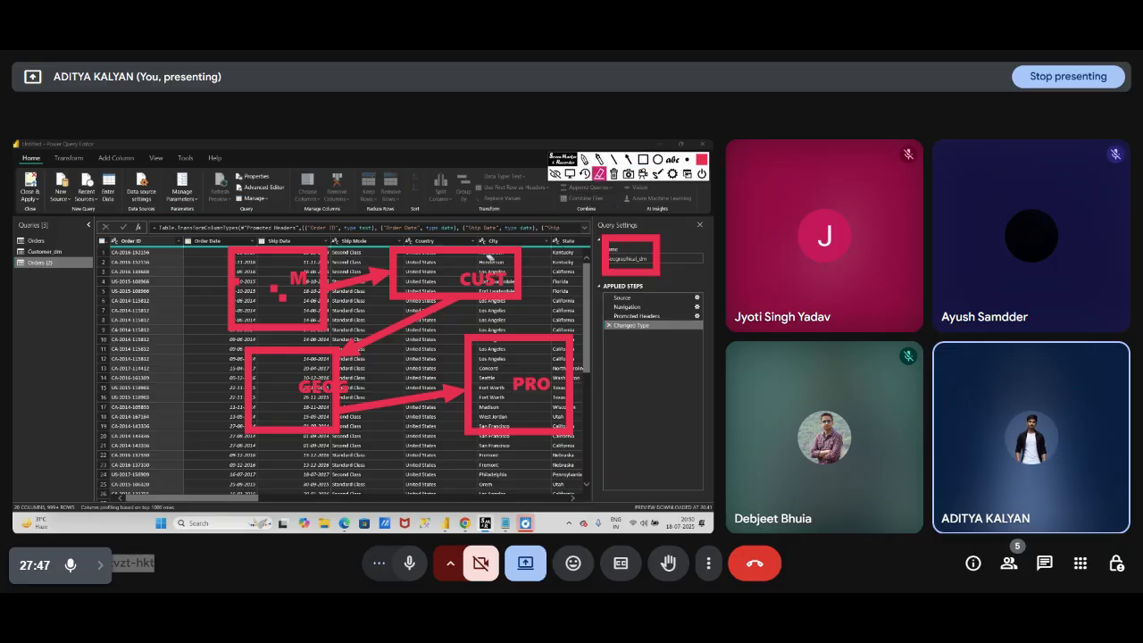
click(489, 257)
click(489, 274)
click(440, 305)
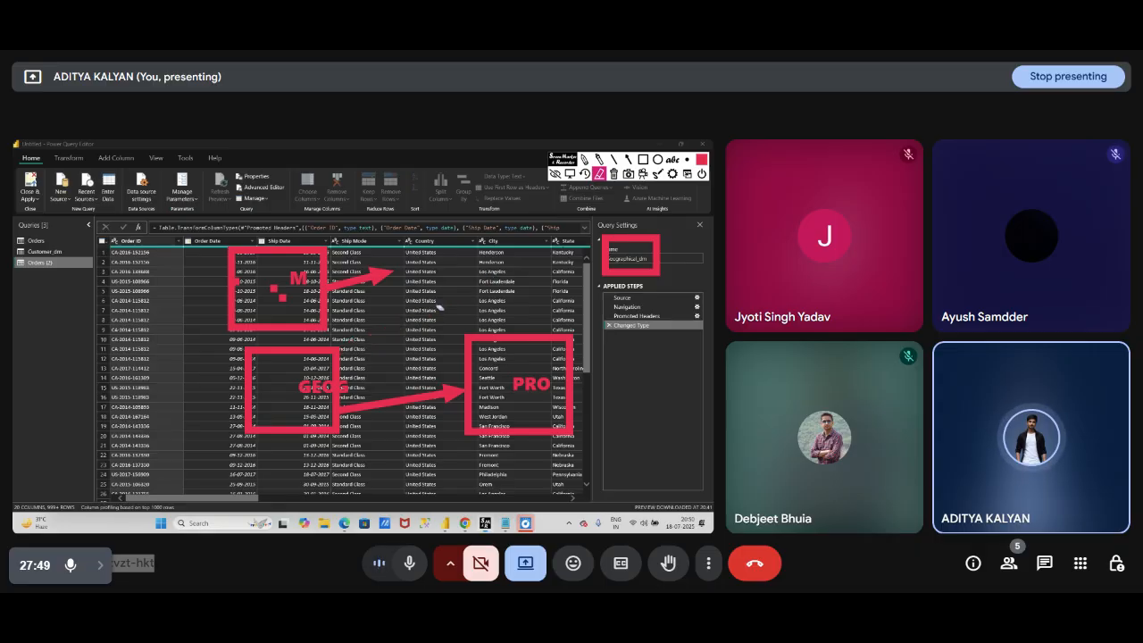
click(387, 275)
click(329, 297)
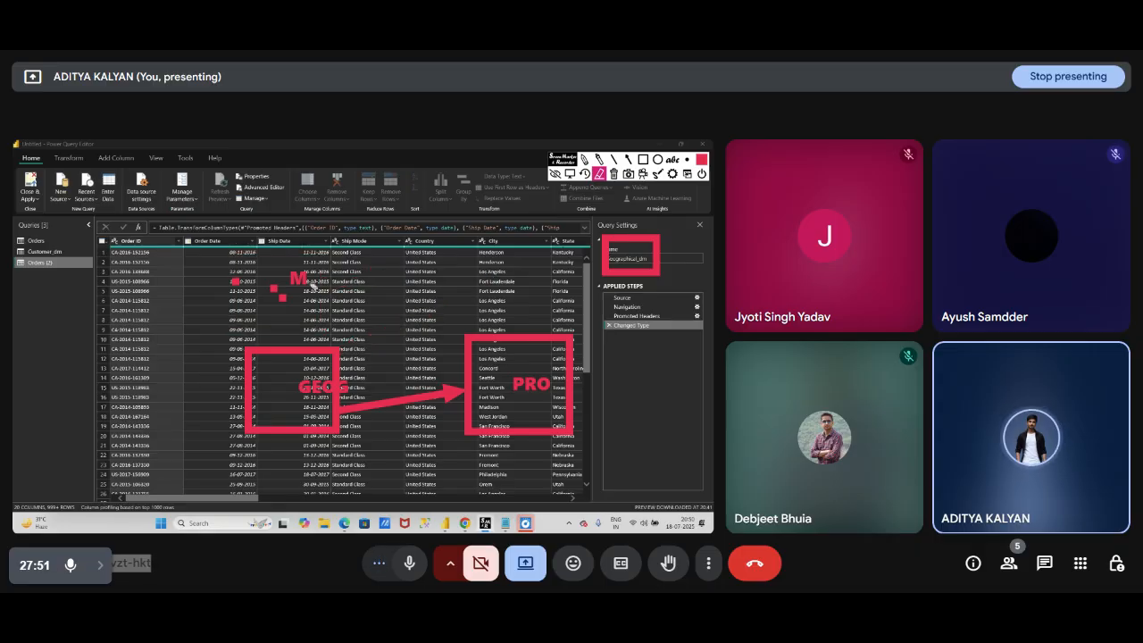
click(299, 280)
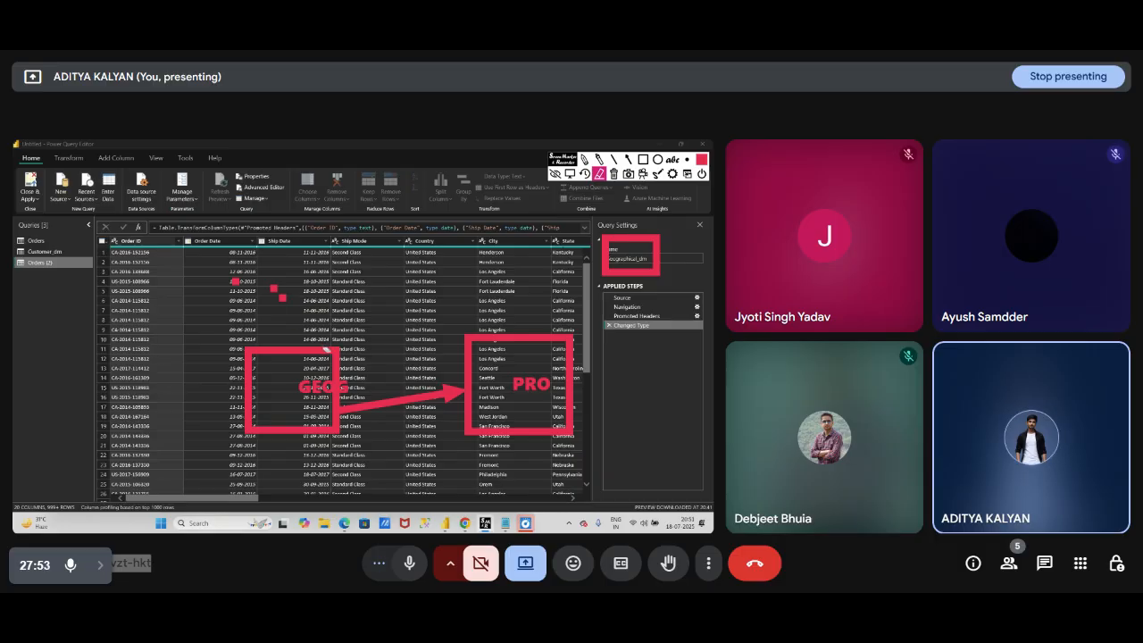
click(328, 348)
click(343, 384)
click(429, 400)
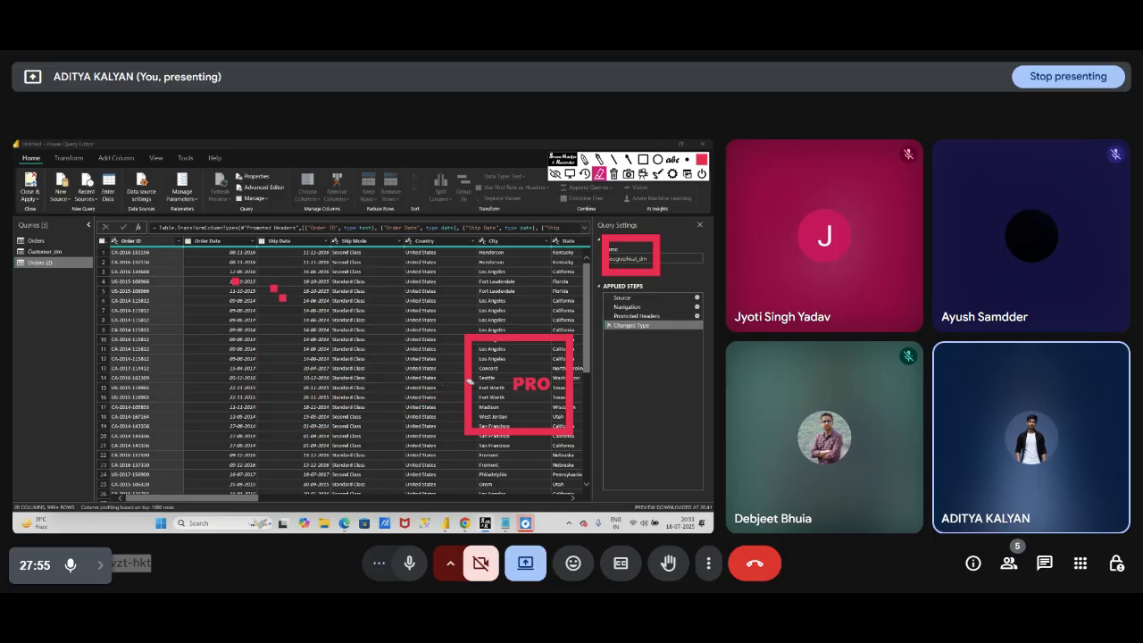
click(471, 374)
click(534, 385)
click(282, 300)
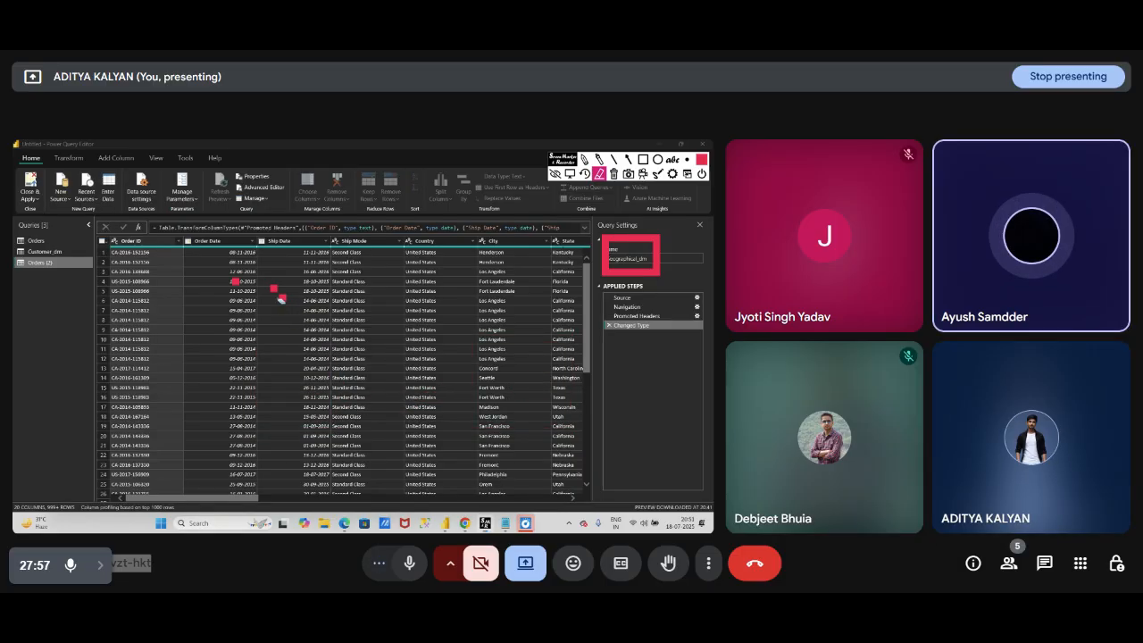
click(241, 283)
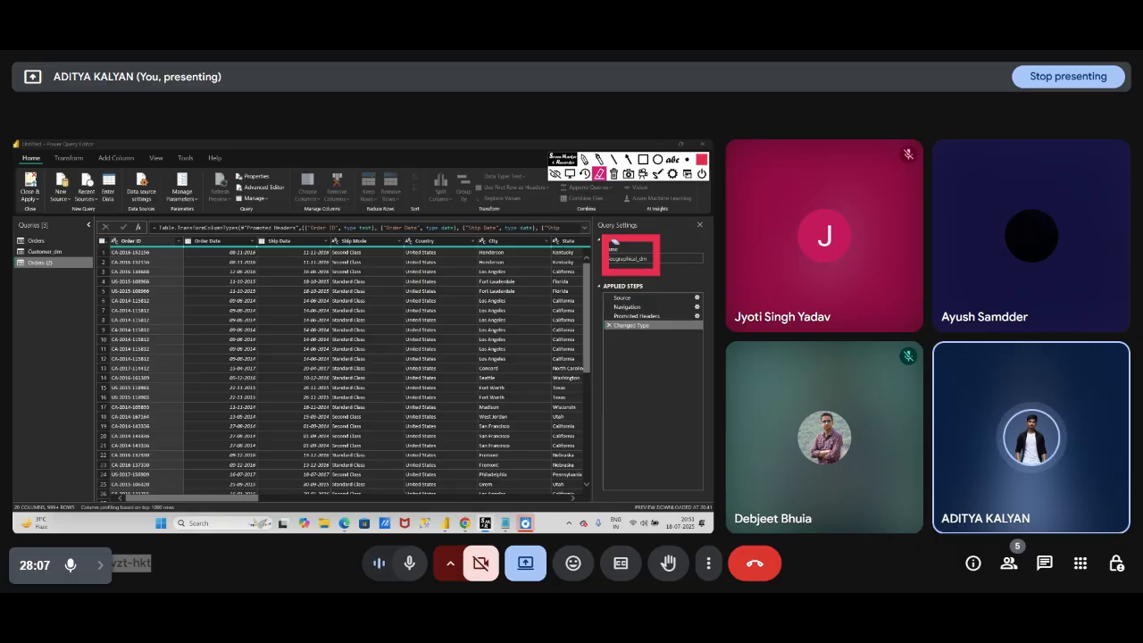
click(614, 242)
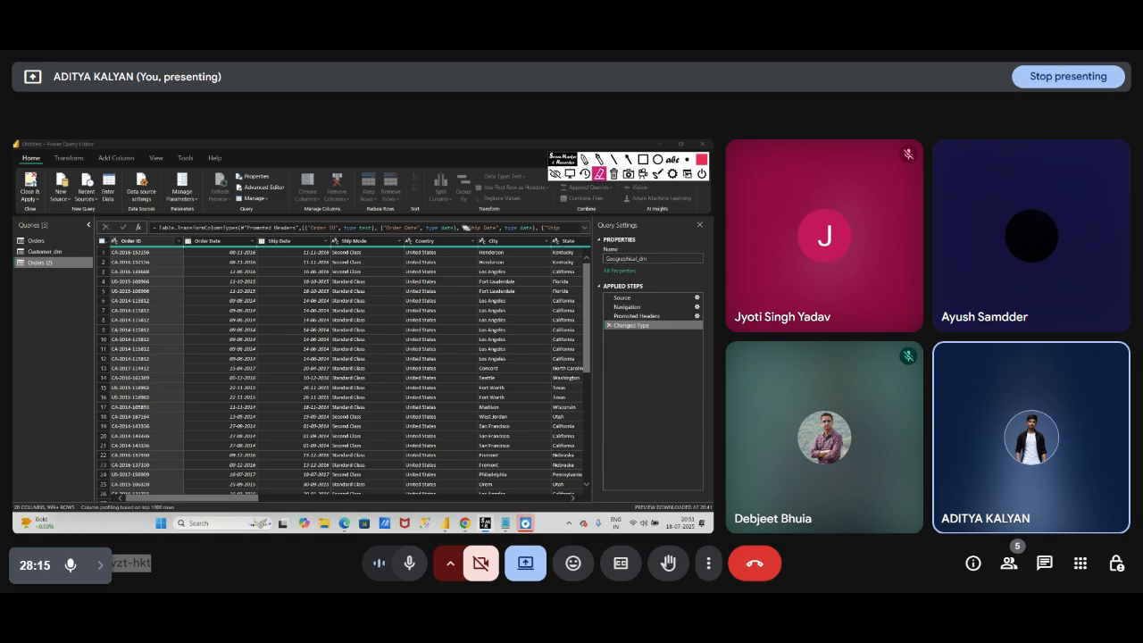
click(570, 173)
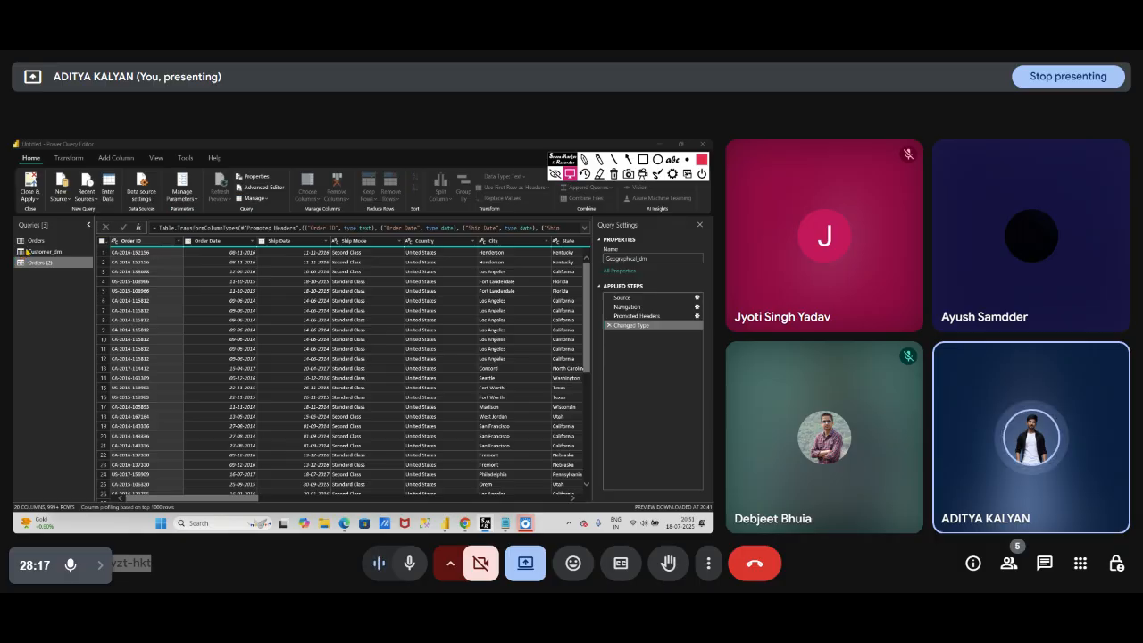
- Review the customer query's columns against the Orders query, and open the geographical query
click(34, 252)
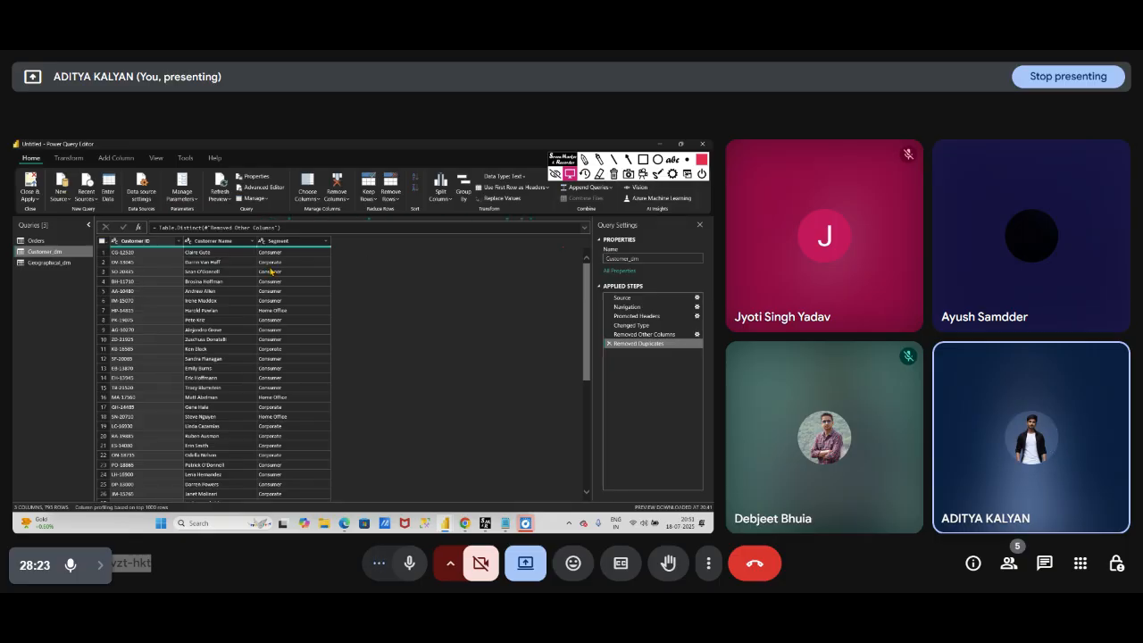
click(209, 243)
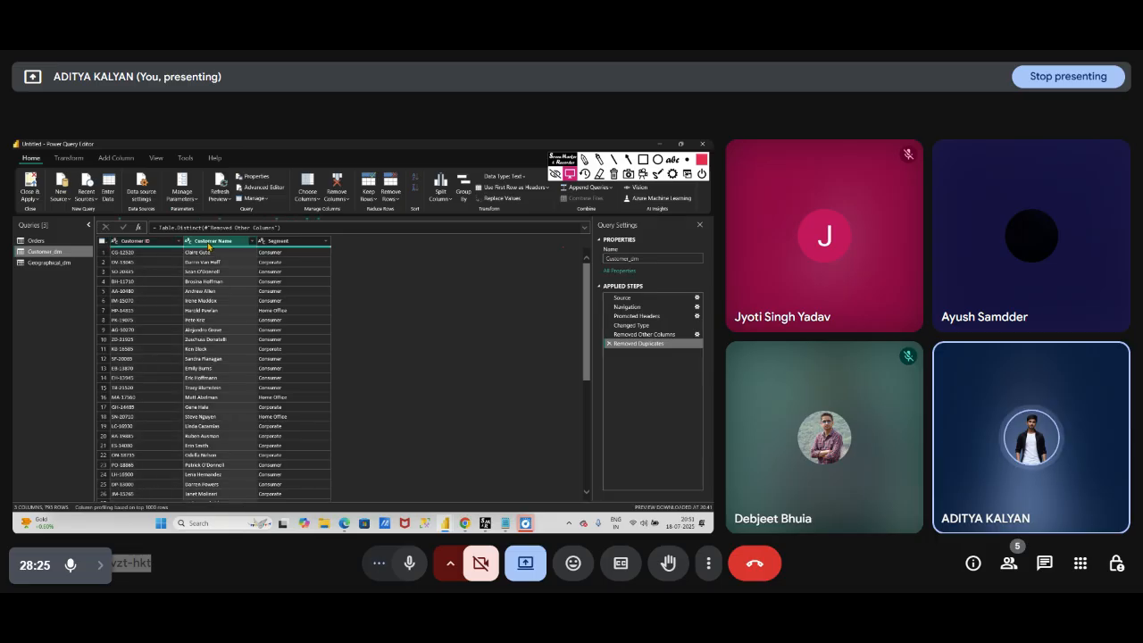
click(261, 242)
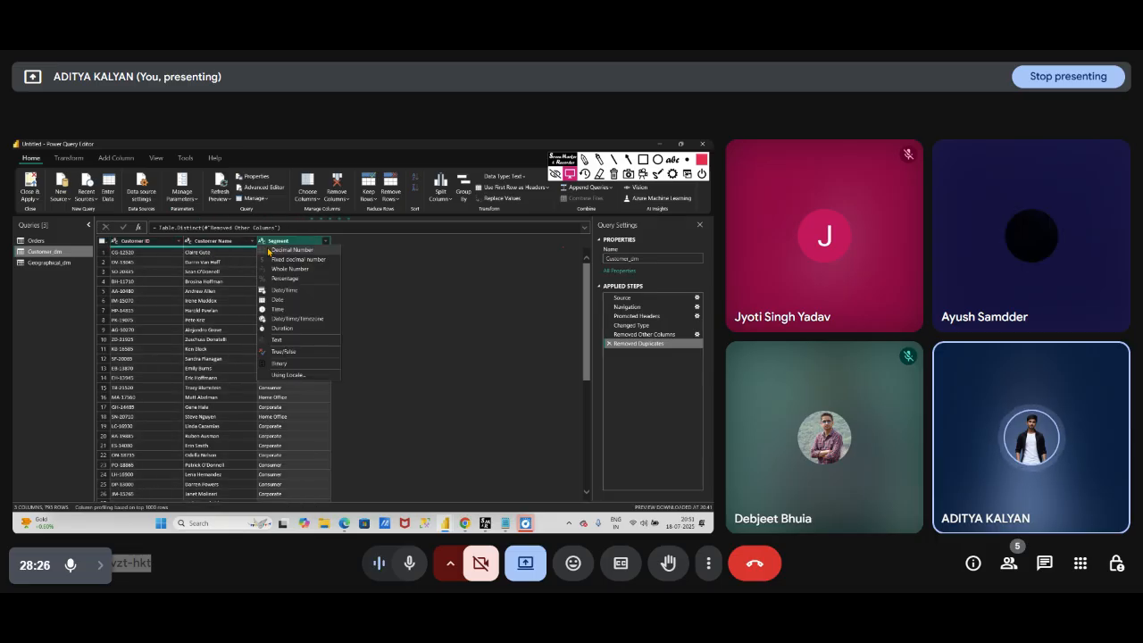
click(377, 303)
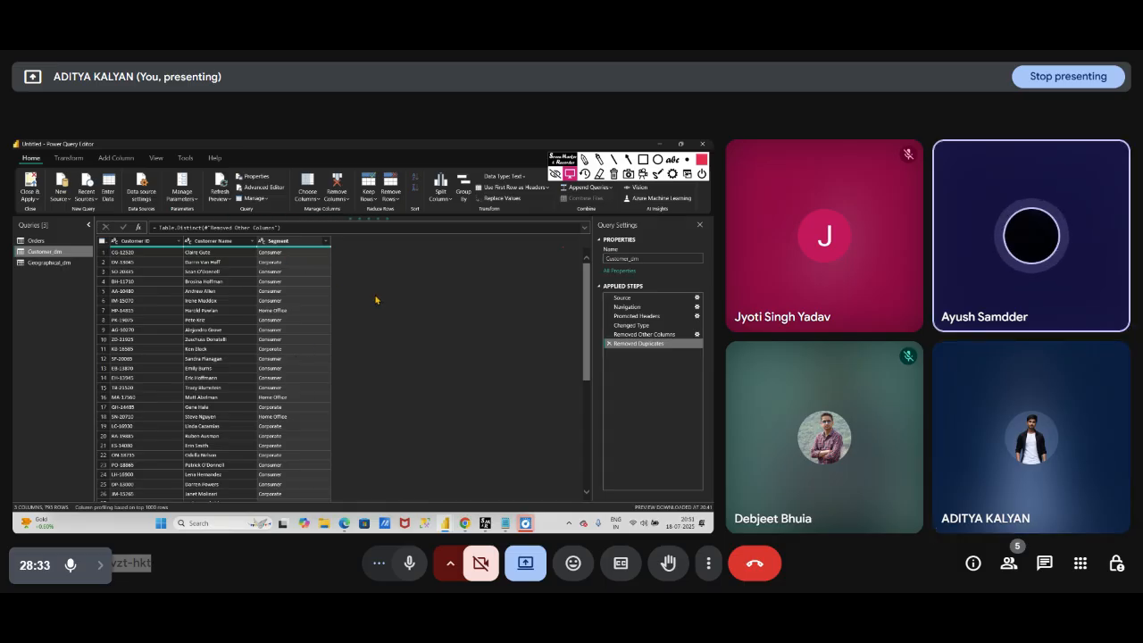
click(40, 241)
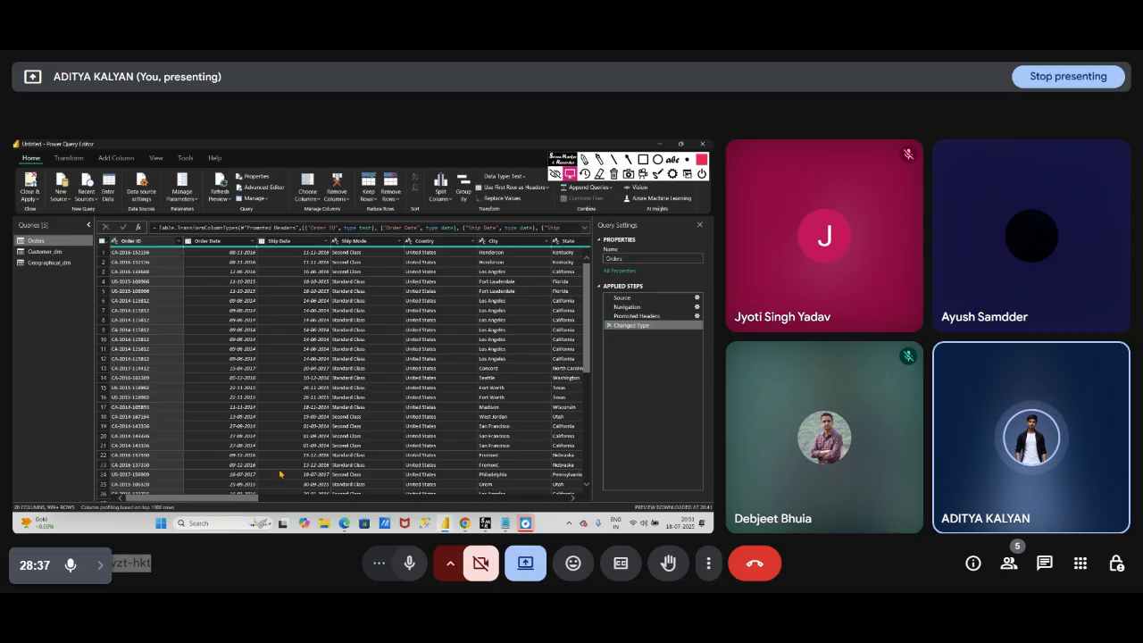
drag(255, 499, 185, 488)
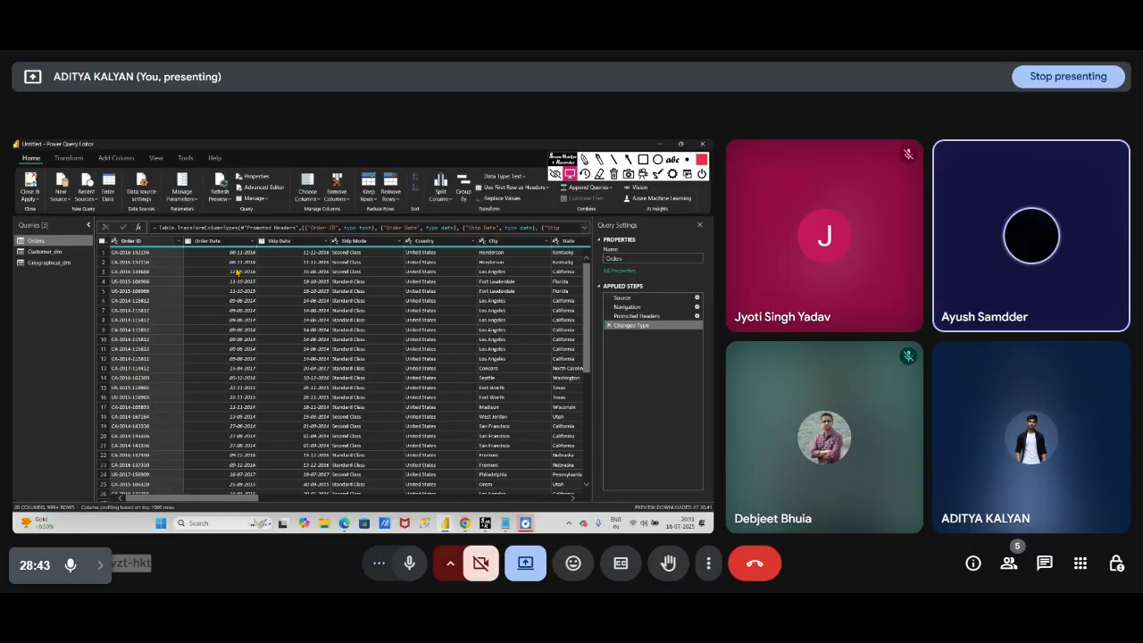
click(54, 251)
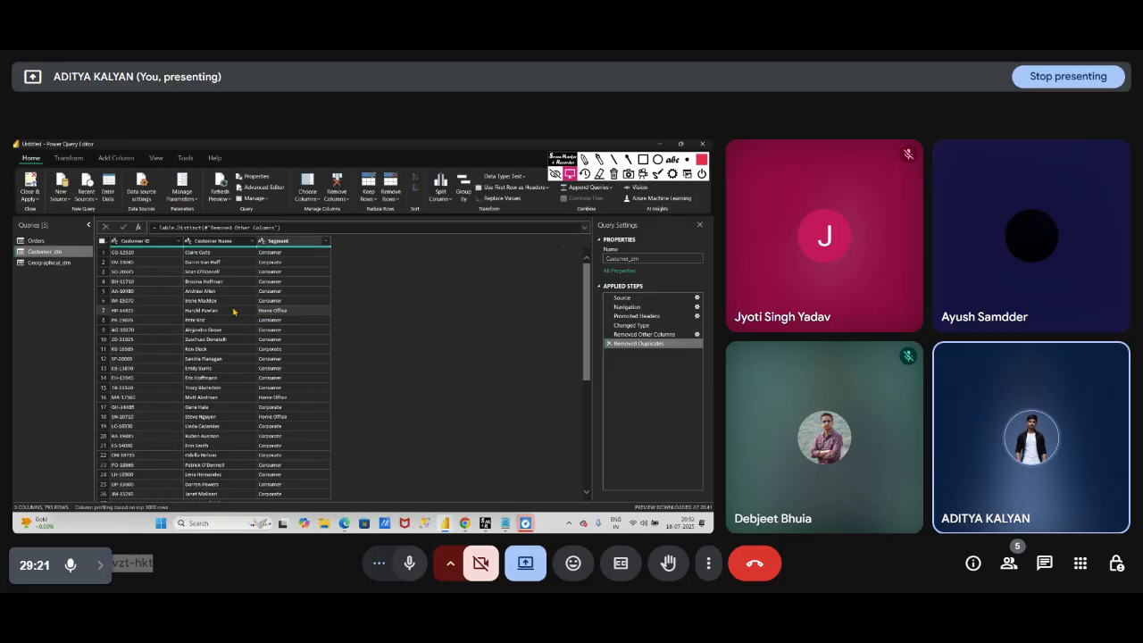
click(51, 263)
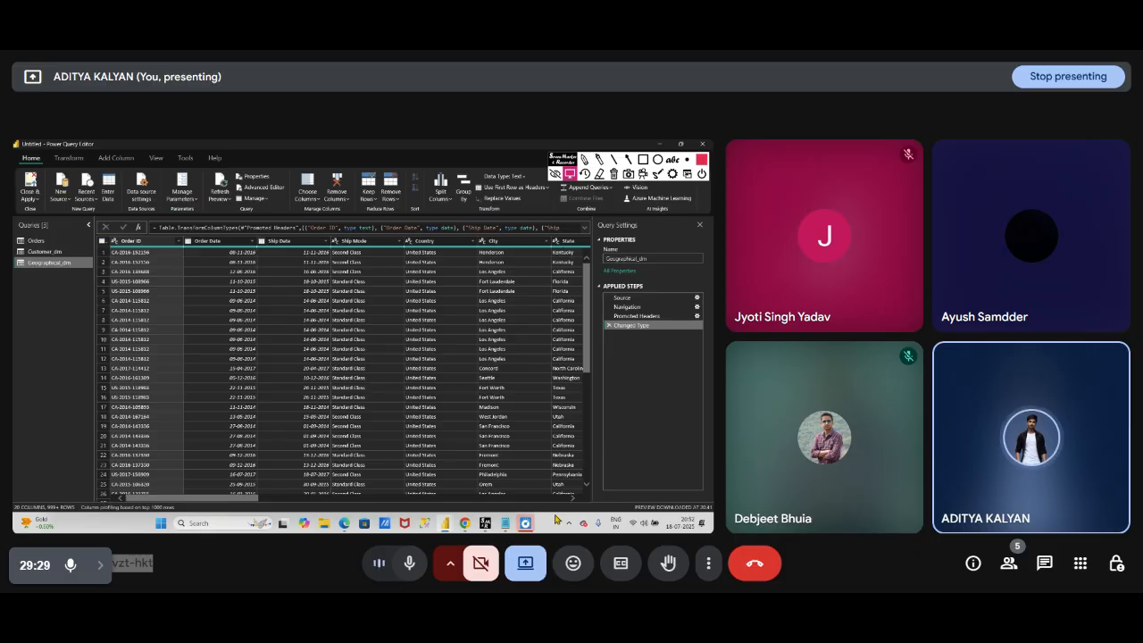
- Over a blank Notepad window, write the text annotation "country , postalcode , city, State, region" and highlight "city, State, region"
click(504, 524)
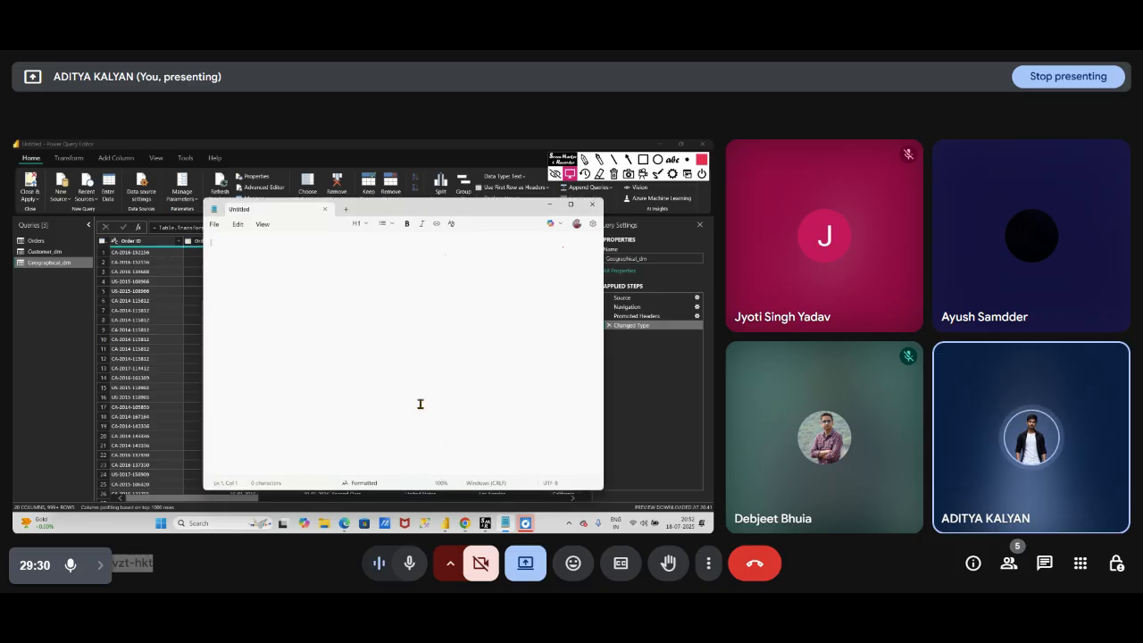
click(672, 159)
click(263, 257)
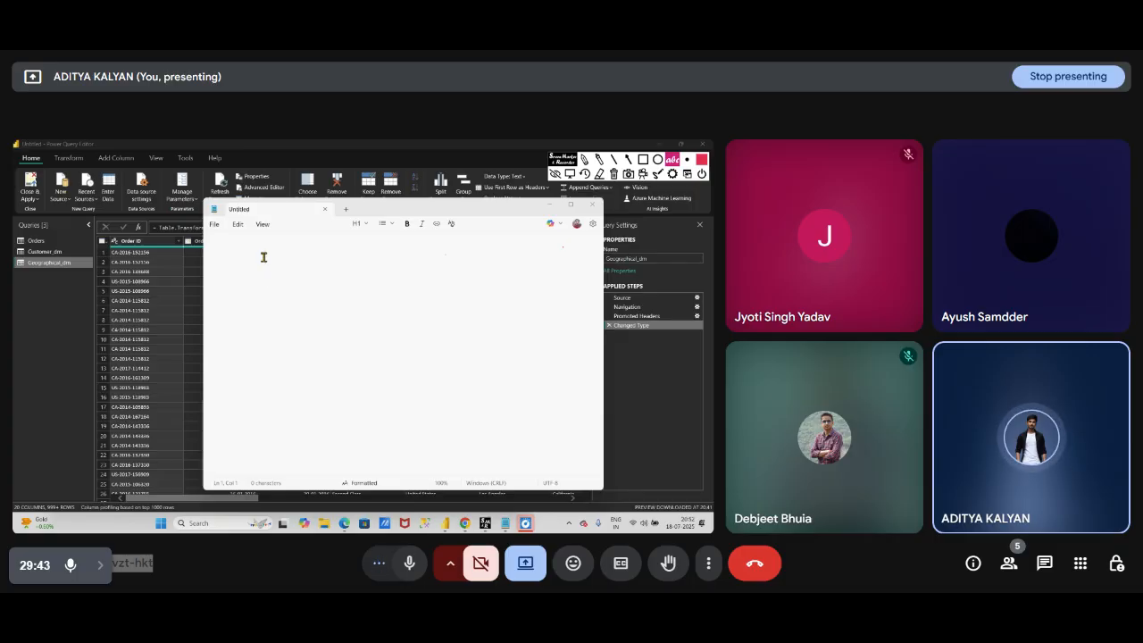
text(c)
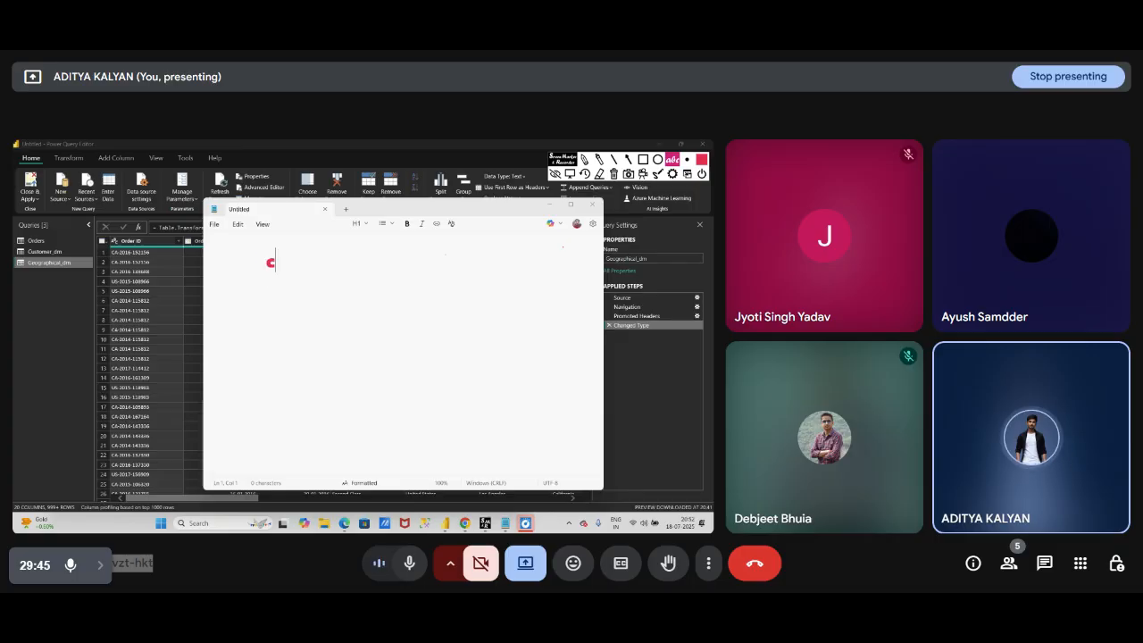
text(ount)
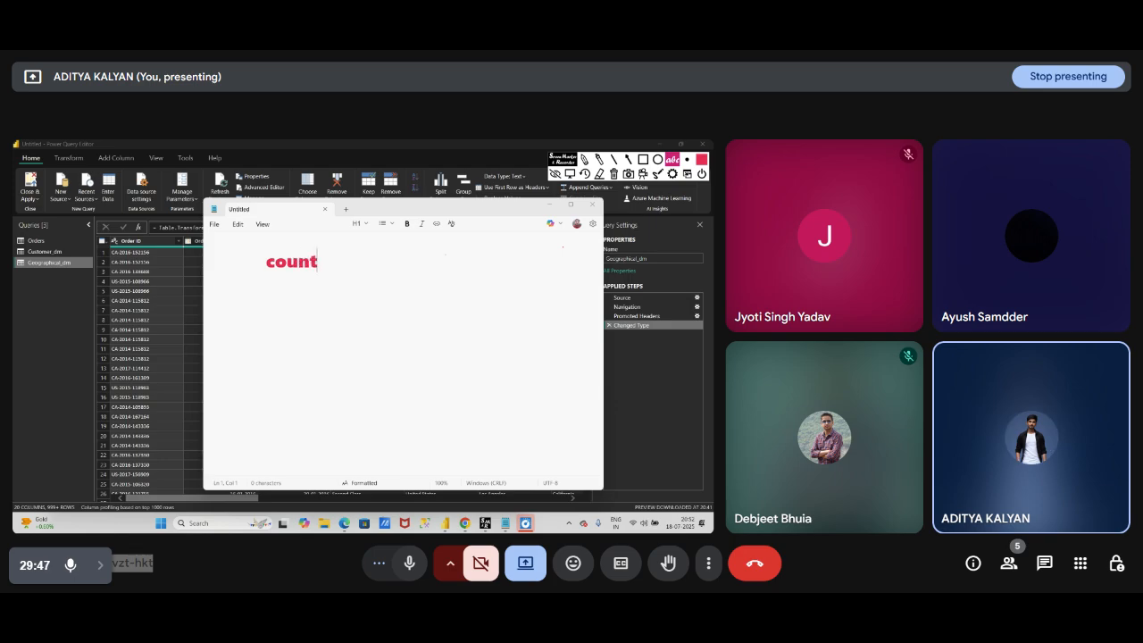
text(ry ,)
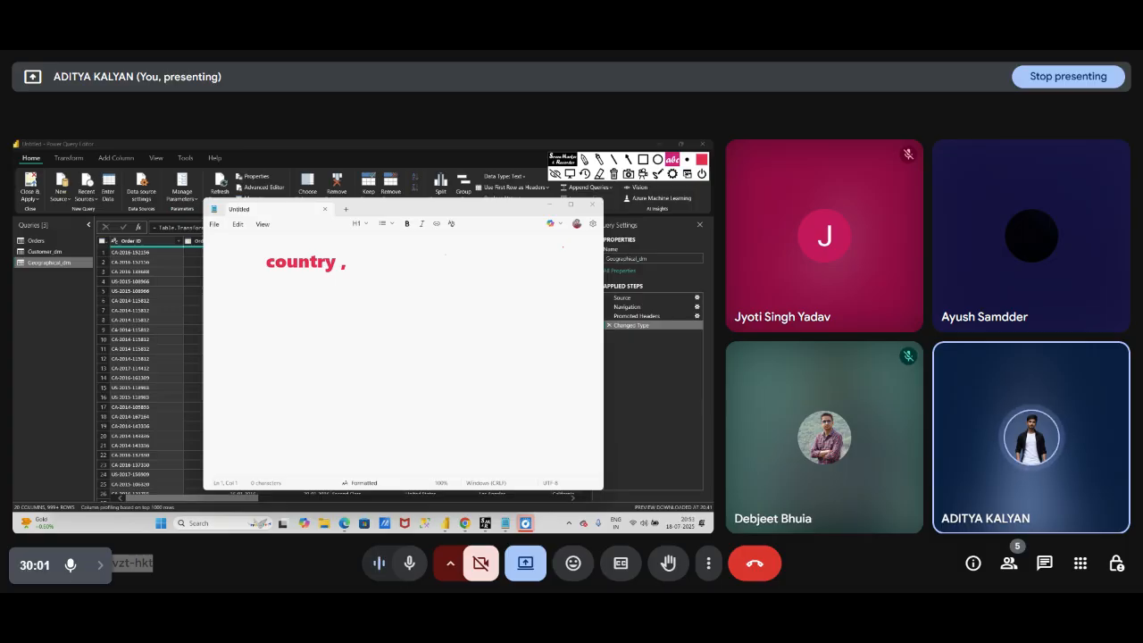
text(postal)
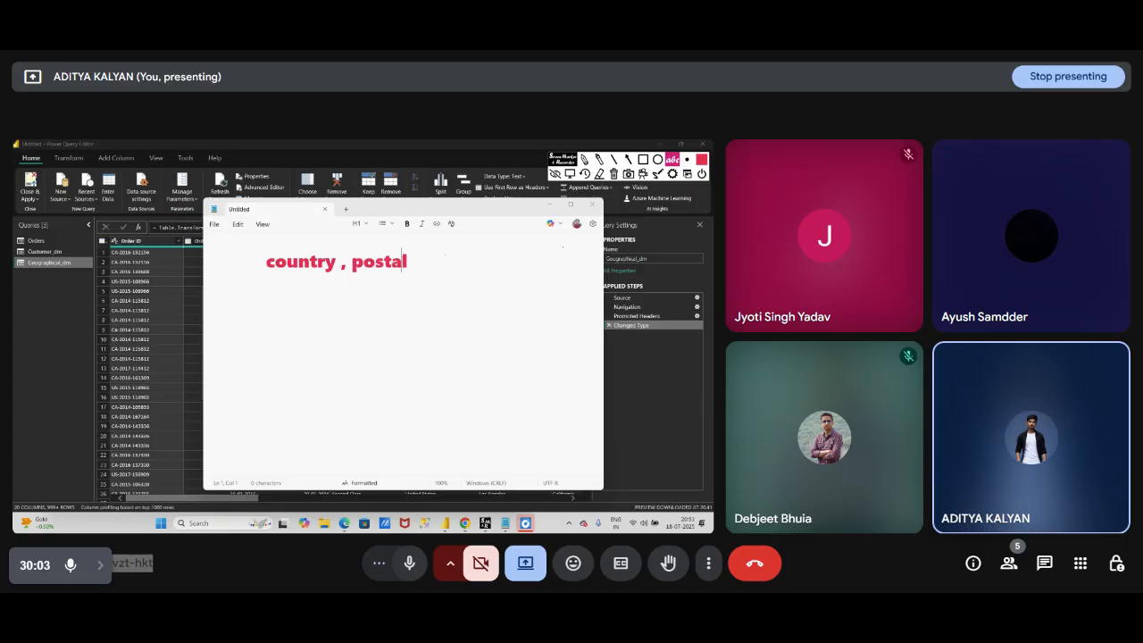
text(code )
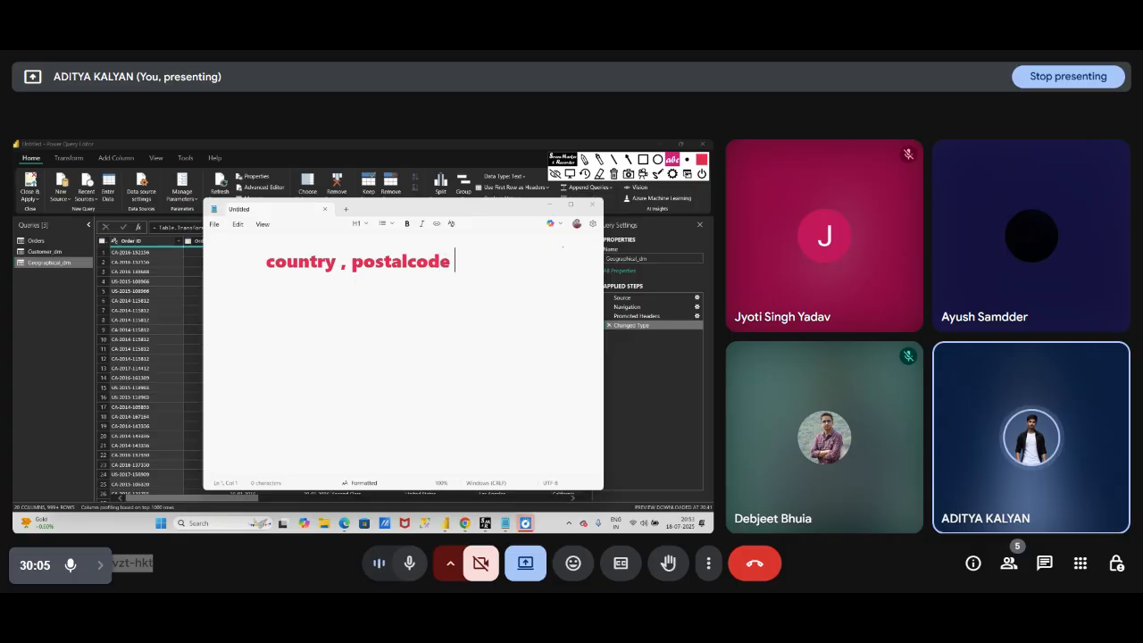
text(,)
text(city,)
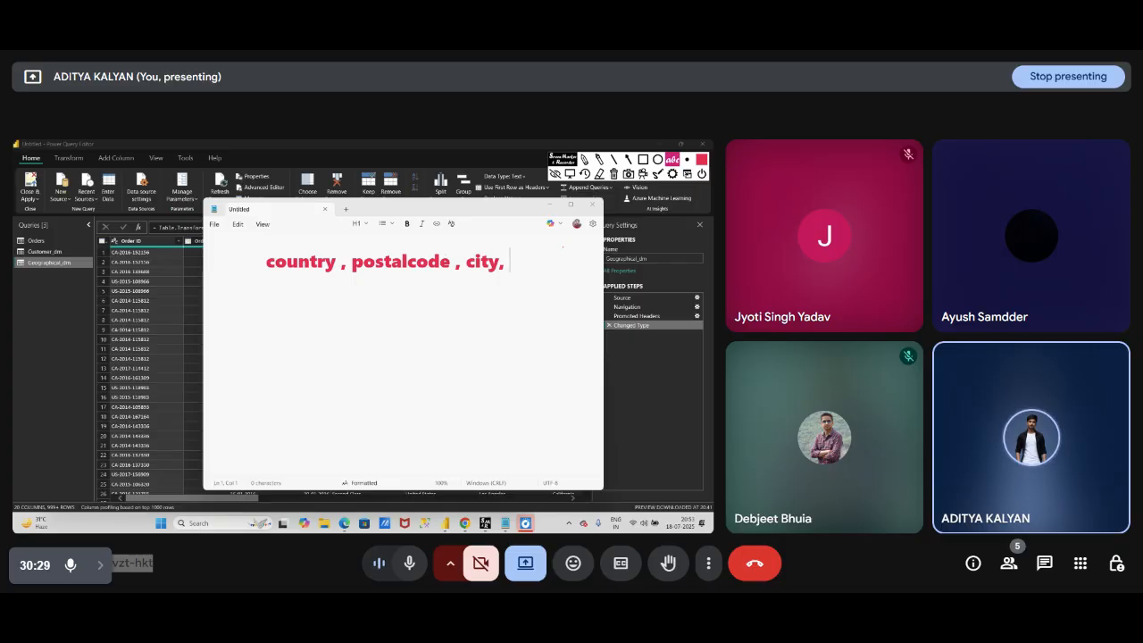
text(S)
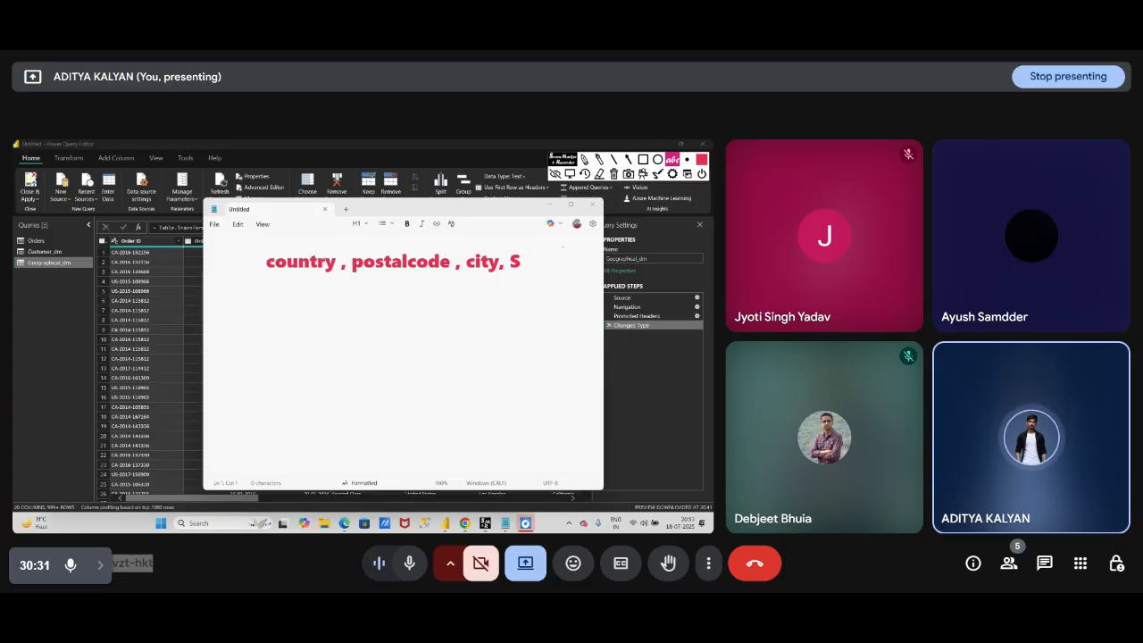
text(tate)
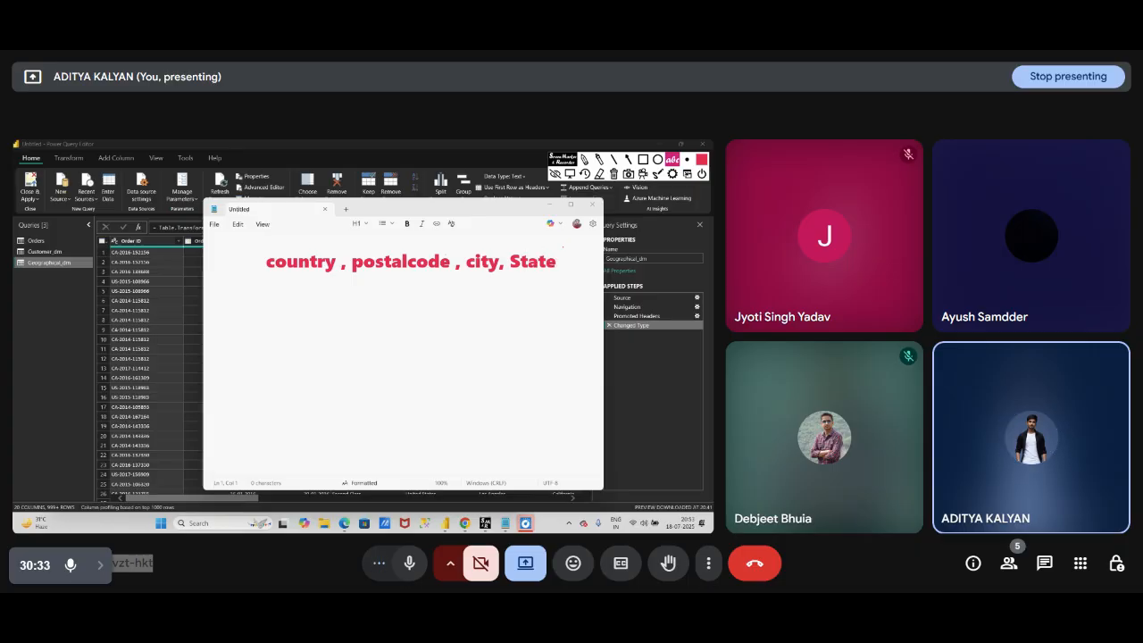
text(, )
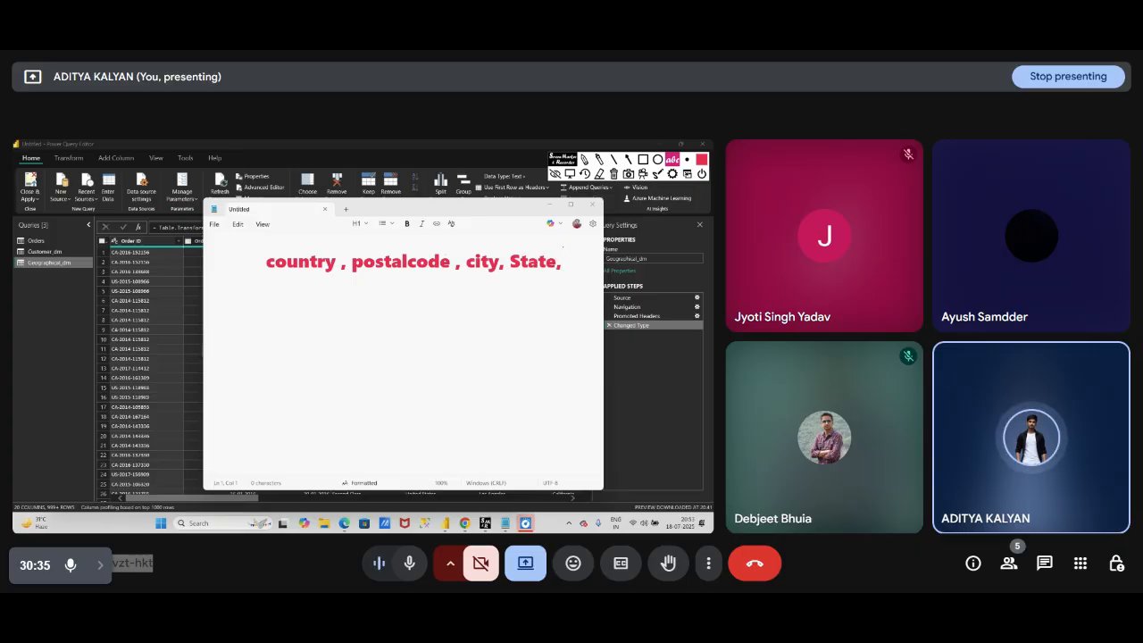
text(regi)
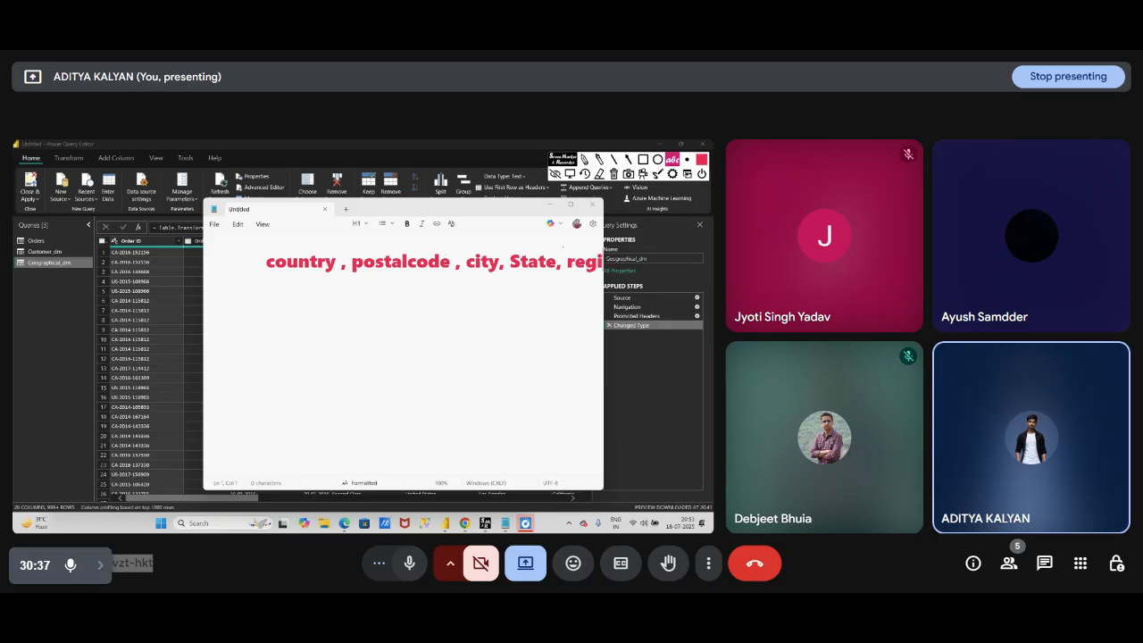
text(on)
drag(467, 262, 627, 262)
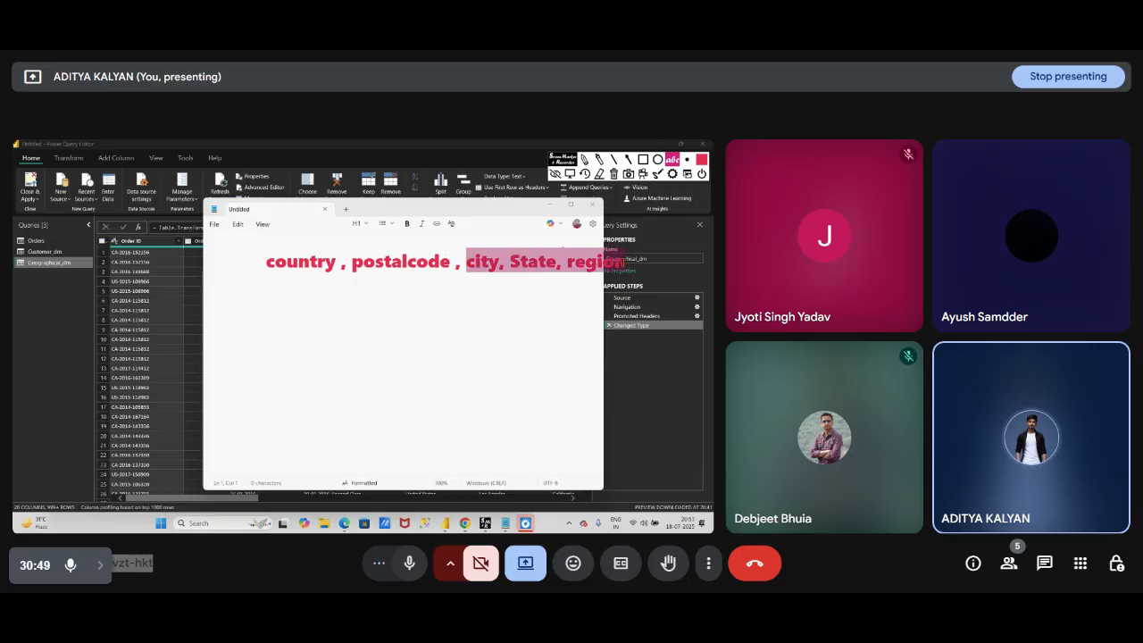
- Erase the text annotation, collapse the annotation toolbar and minimise Notepad to return to the Power Query Editor
click(598, 172)
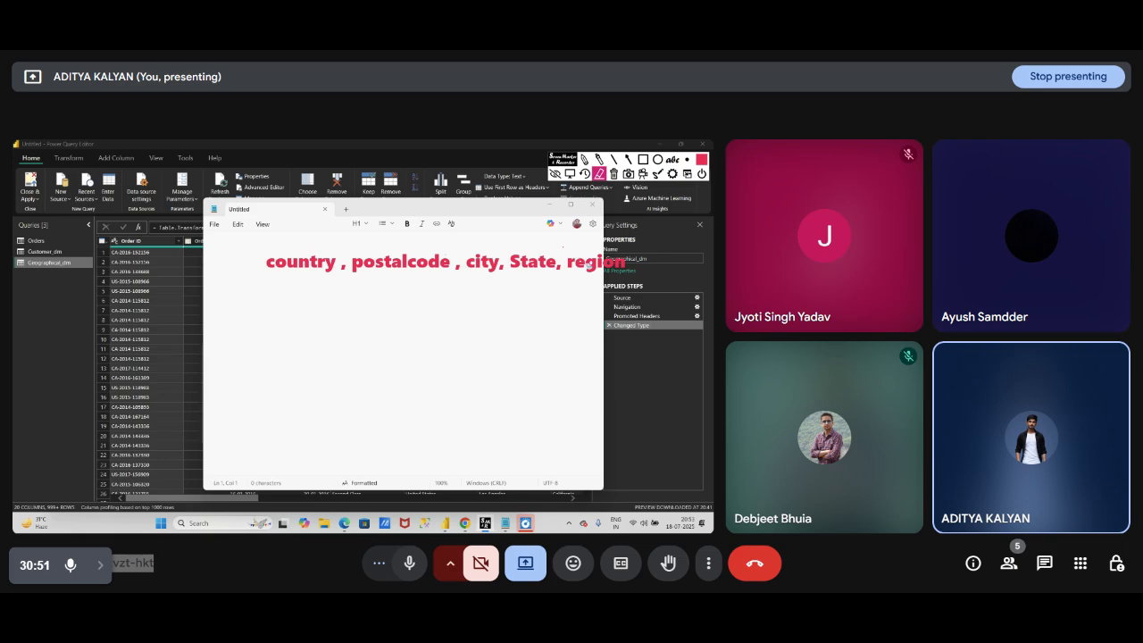
click(602, 263)
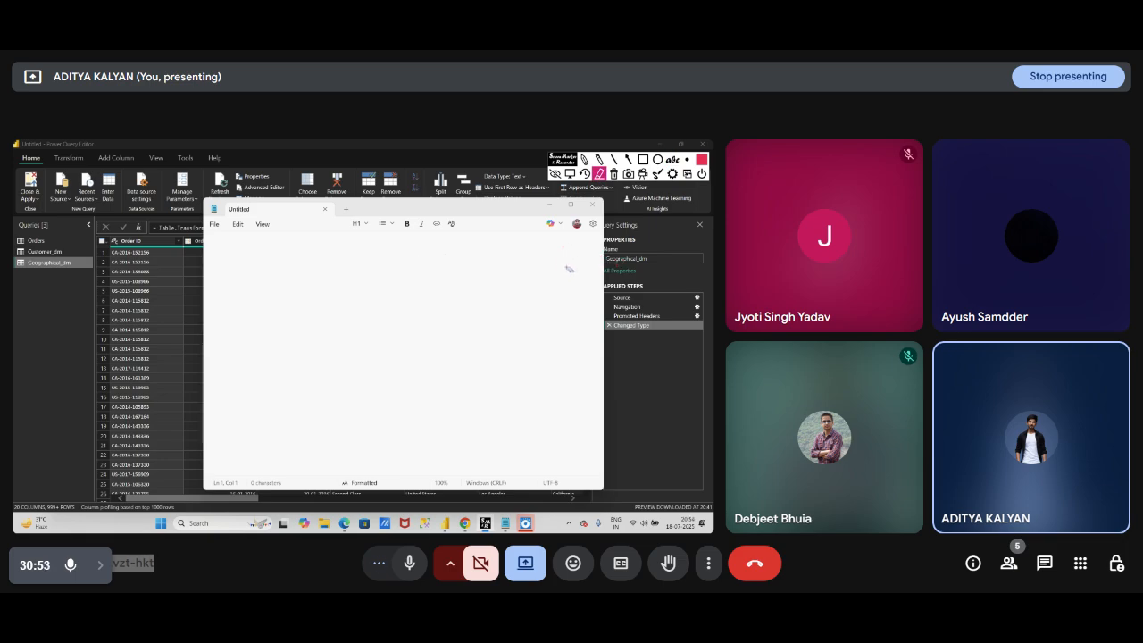
click(568, 172)
click(556, 174)
drag(557, 163, 658, 164)
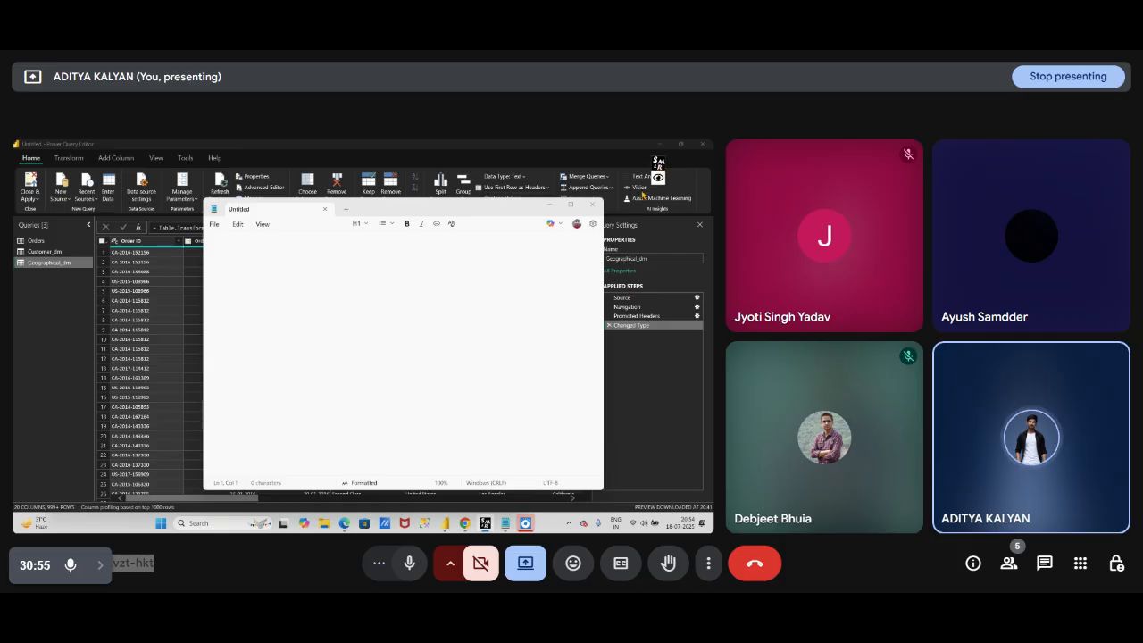
click(550, 206)
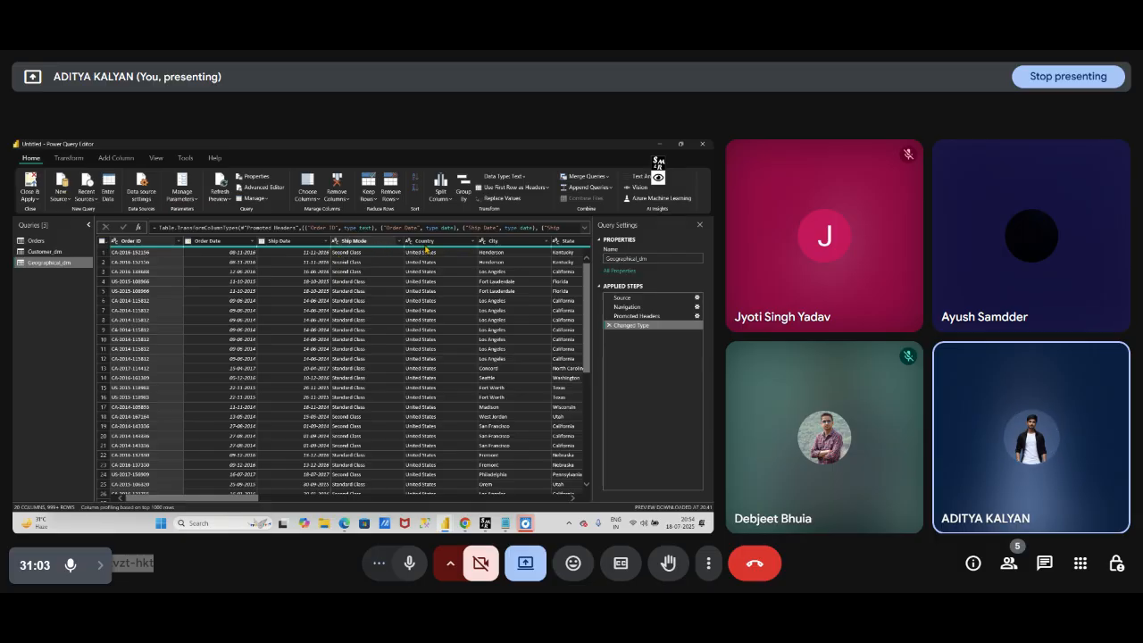
- Keep only the Country, City, State, Postal Code and Region columns in the geographical query by removing all other columns
click(457, 245)
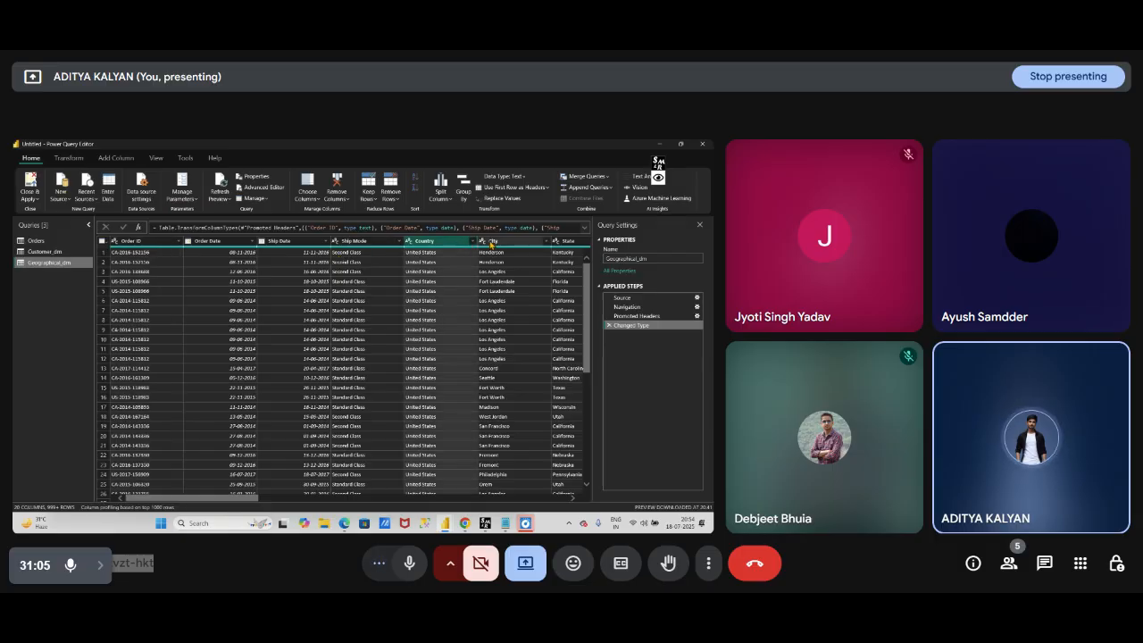
click(508, 241)
click(562, 241)
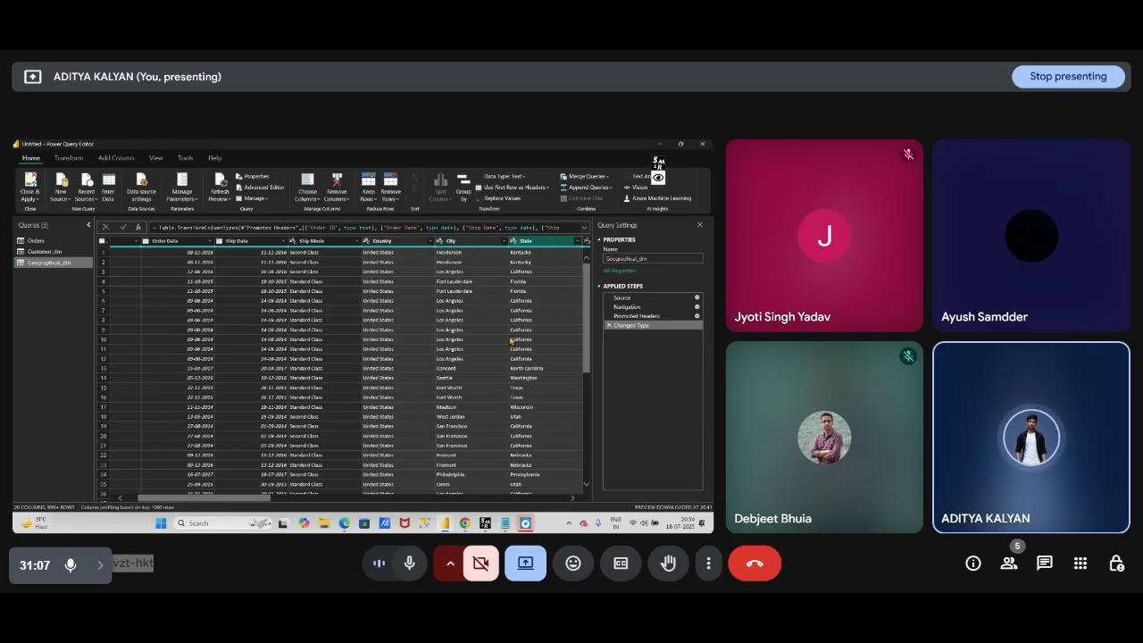
drag(284, 496, 345, 424)
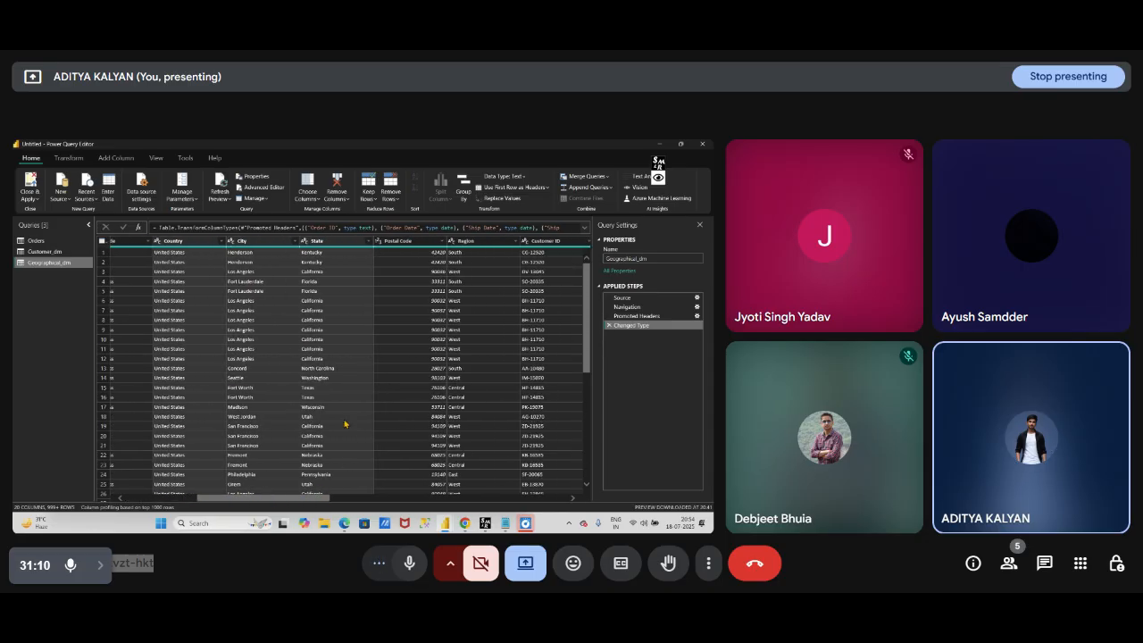
click(406, 241)
shift+click(486, 241)
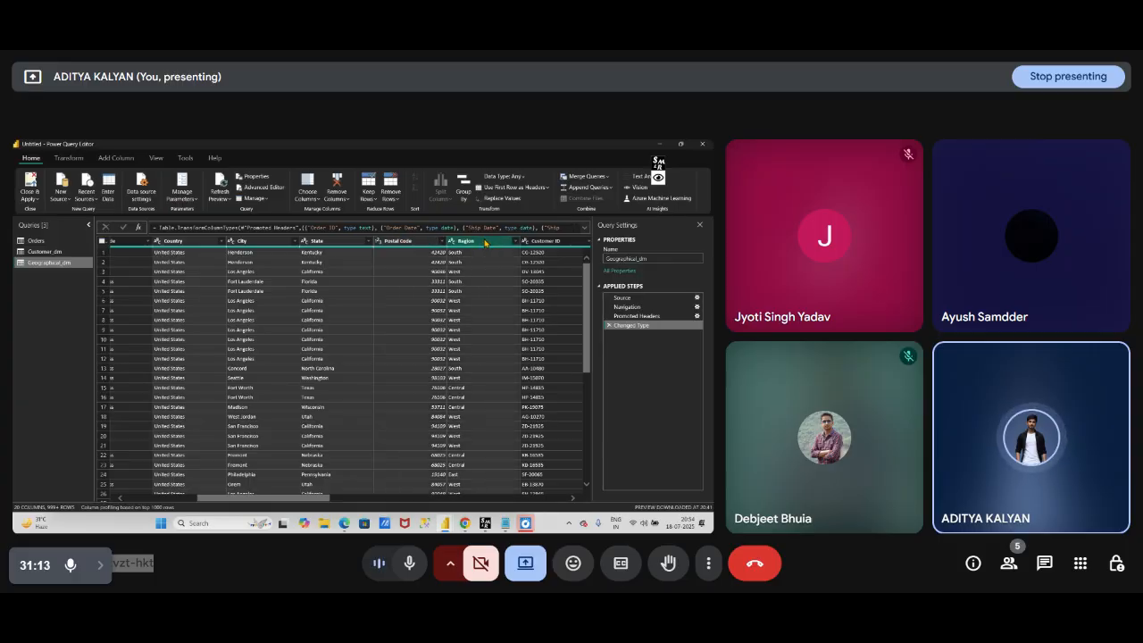
right_click(485, 242)
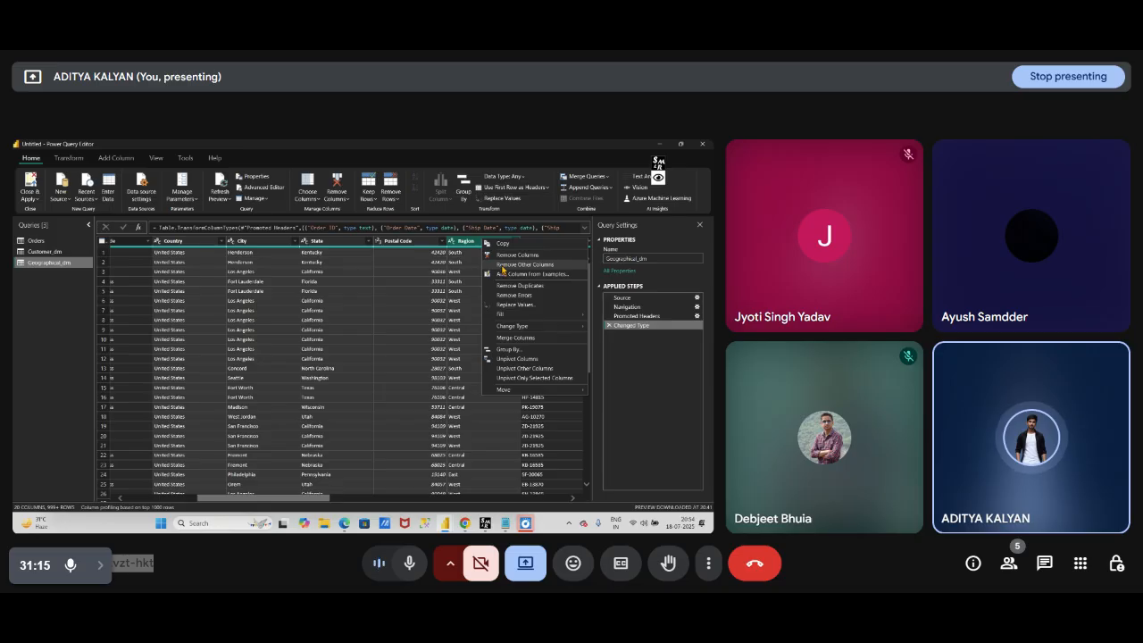
click(501, 265)
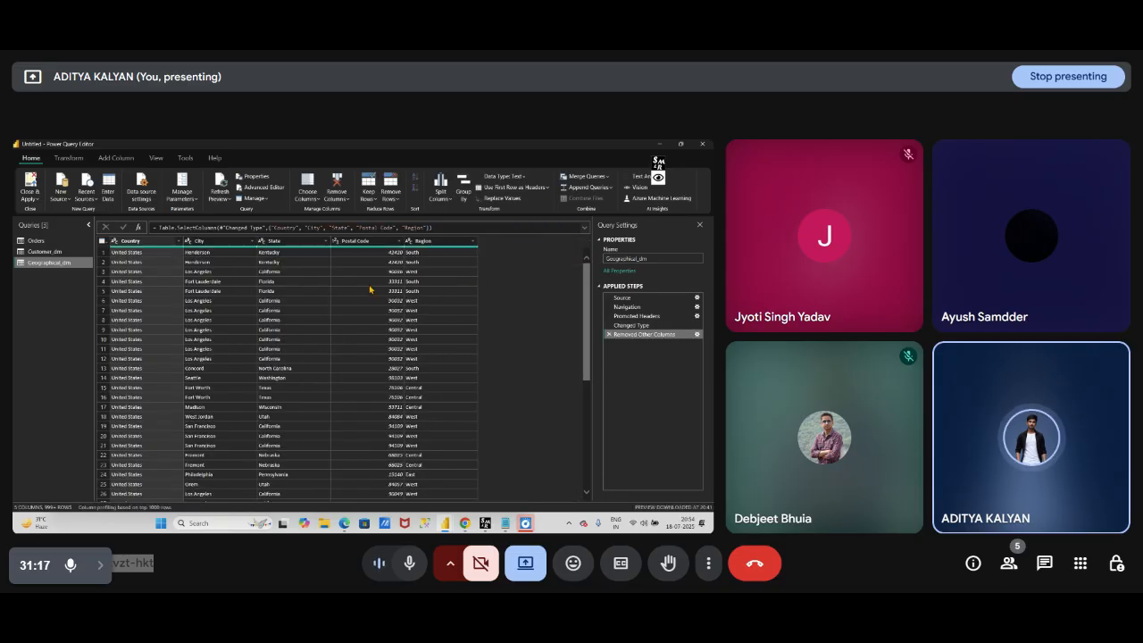
- Remove duplicate rows from the geographical query across the Country, City, State, Postal Code and Region columns together
click(125, 242)
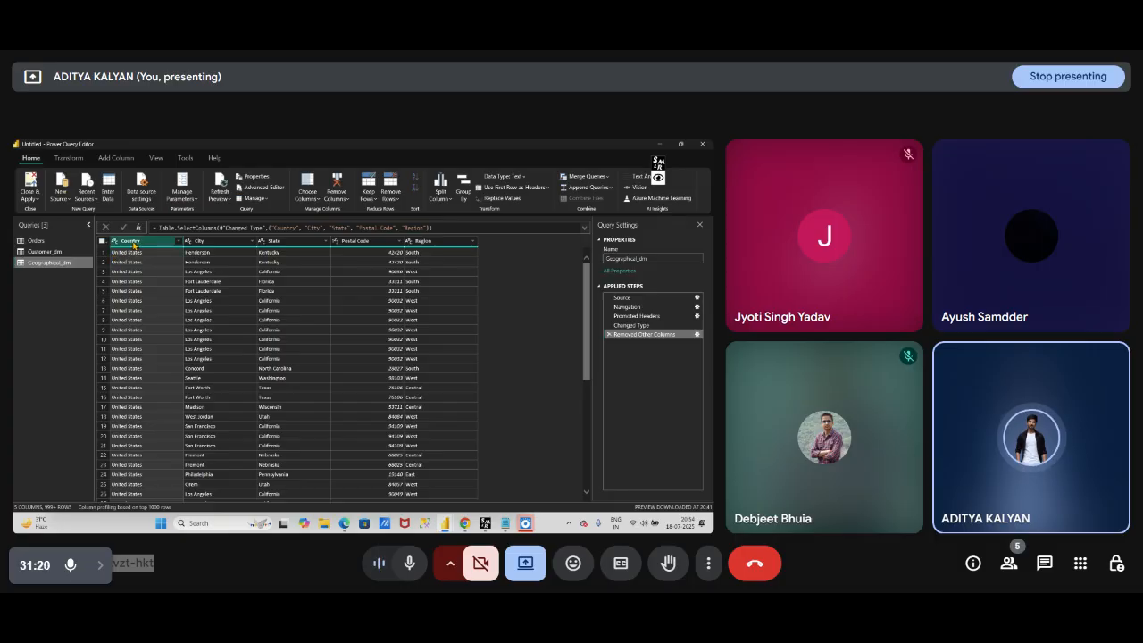
ctrl+click(219, 243)
ctrl+click(285, 241)
ctrl+click(358, 241)
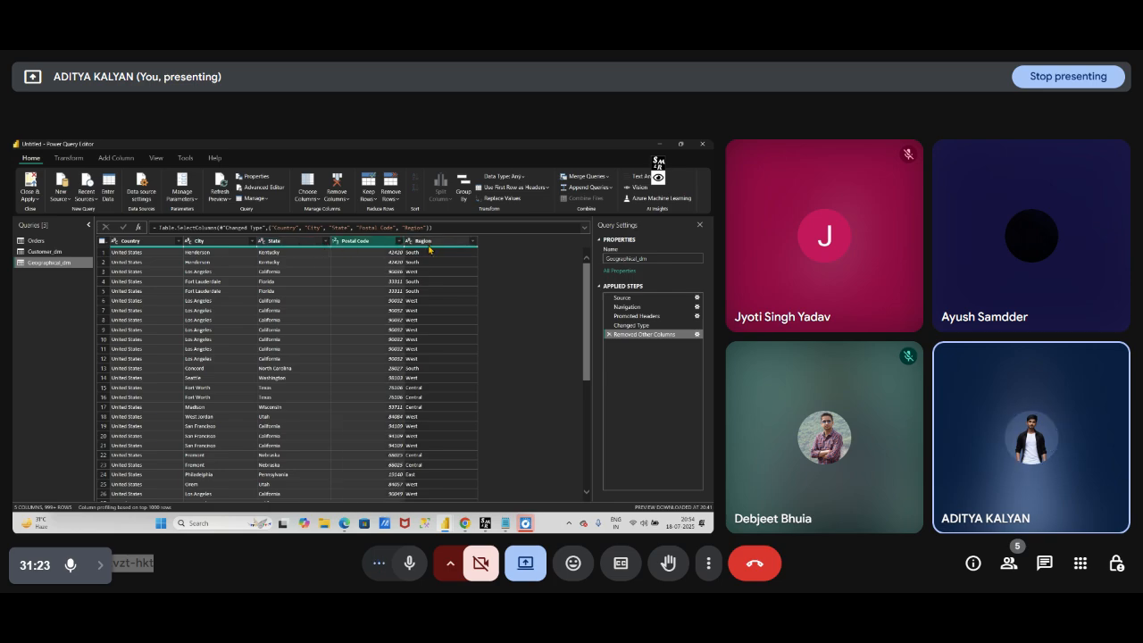
ctrl+click(431, 247)
right_click(432, 245)
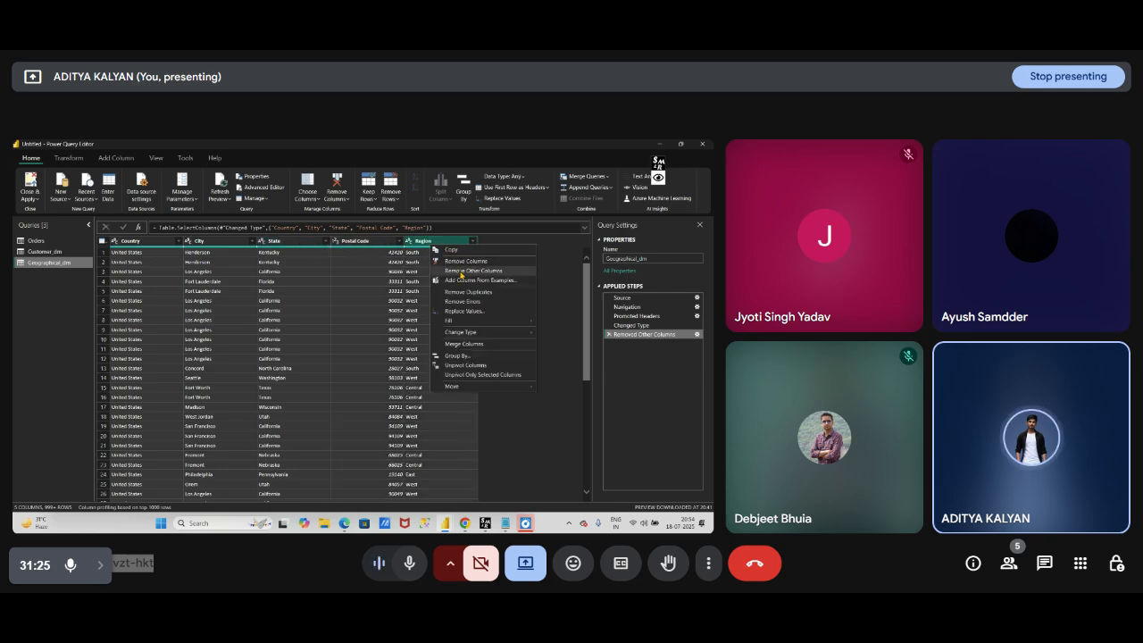
click(467, 292)
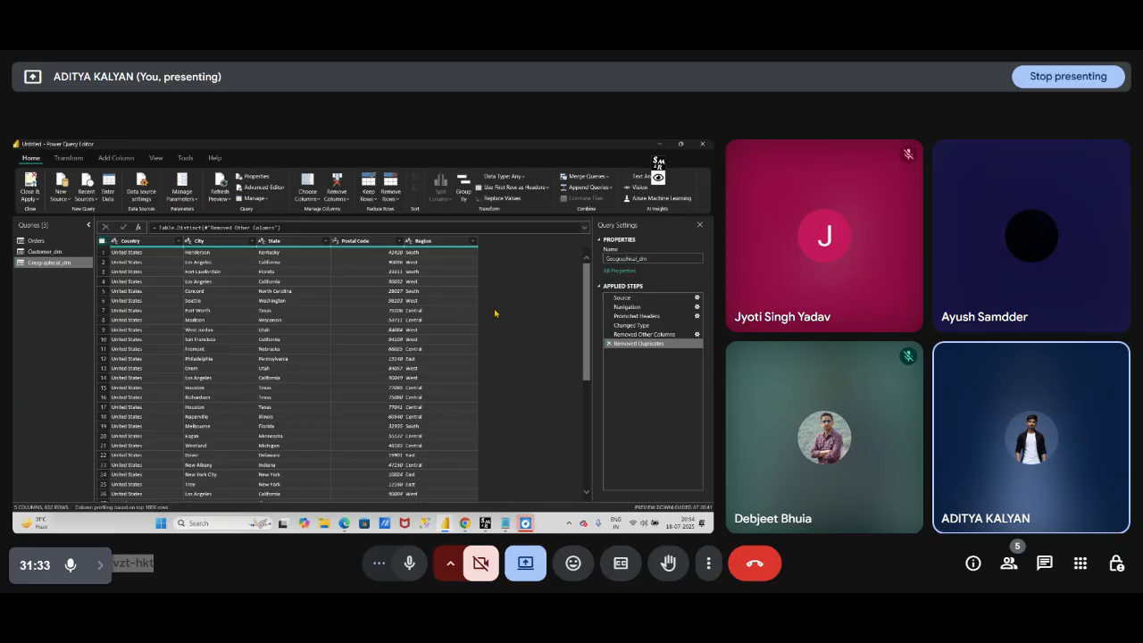
- Duplicate the Orders query and rename the copy to Product_dm
click(37, 241)
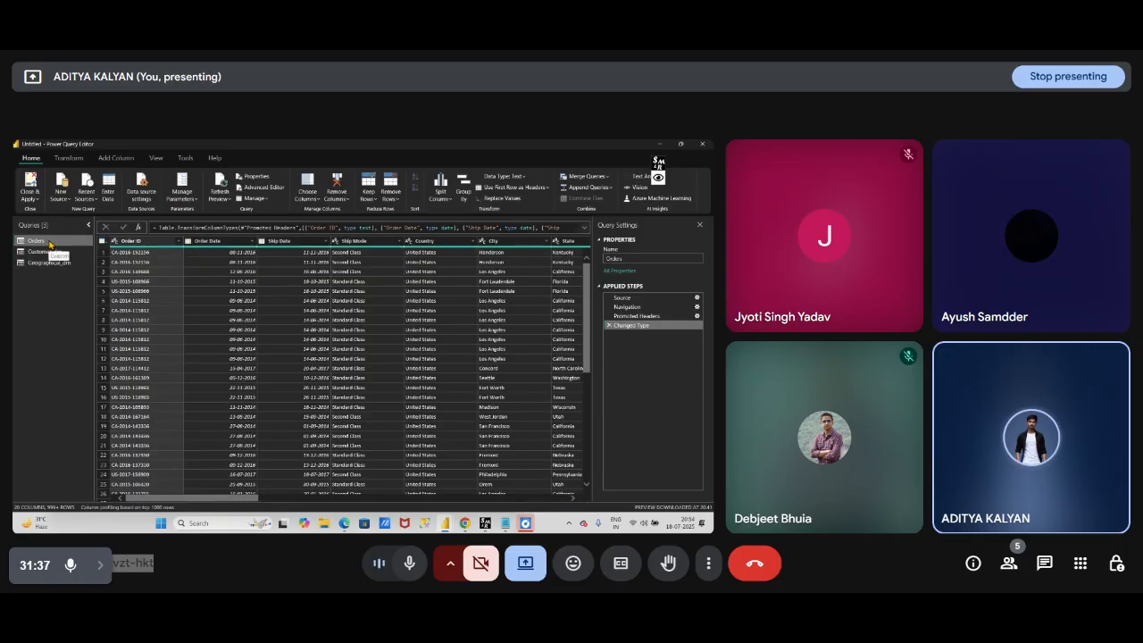
right_click(49, 243)
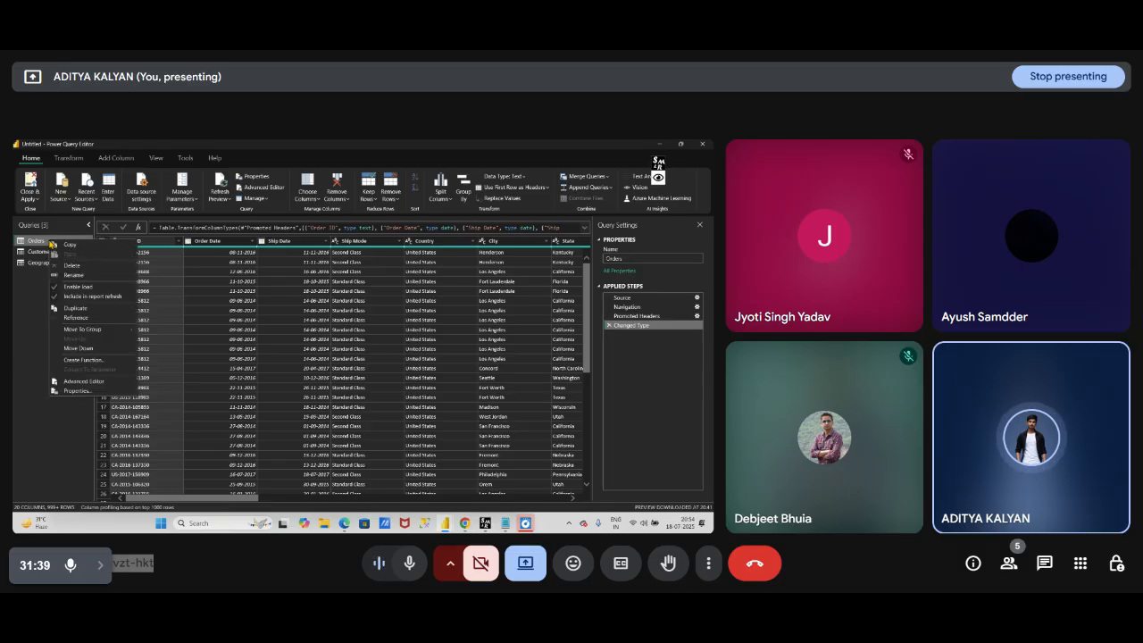
click(72, 308)
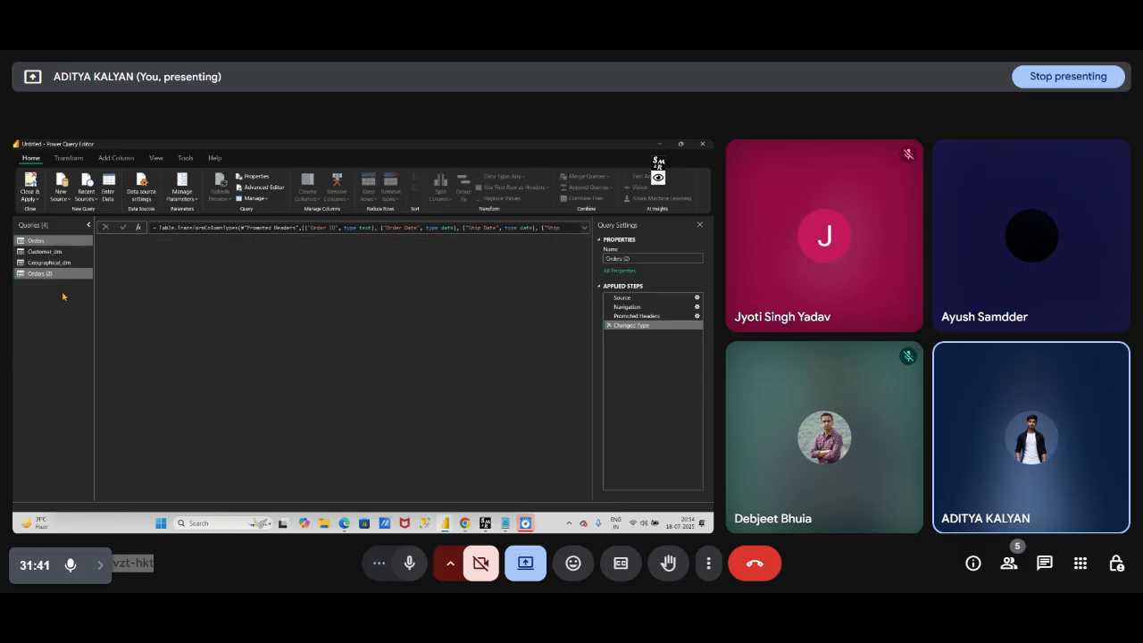
drag(632, 259, 586, 273)
key(BackSpace)
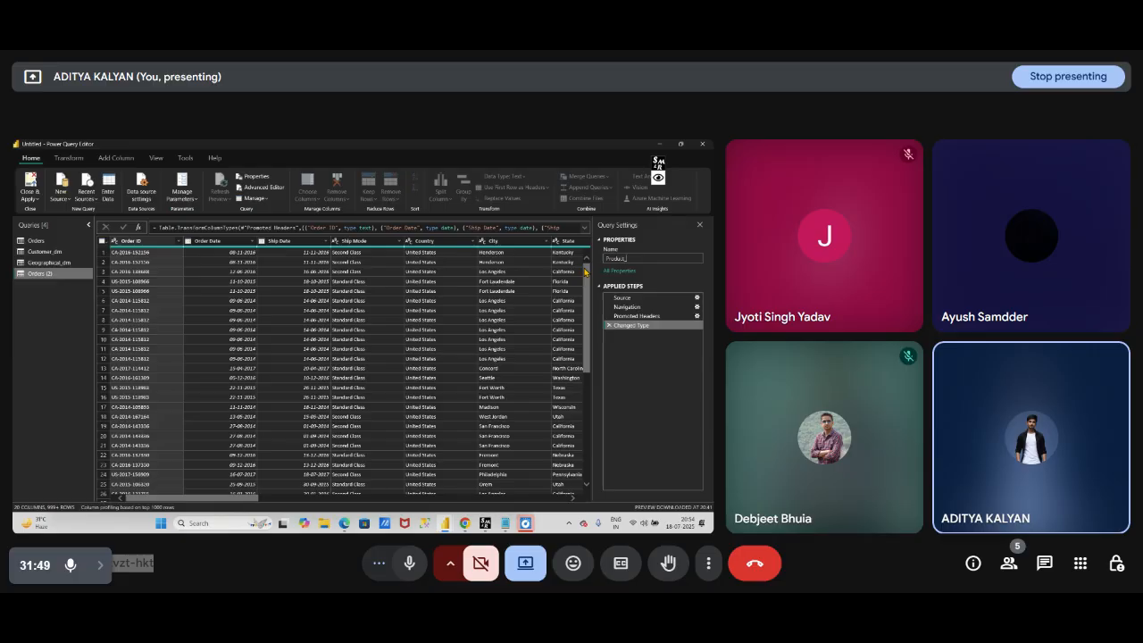
text(Product_dm)
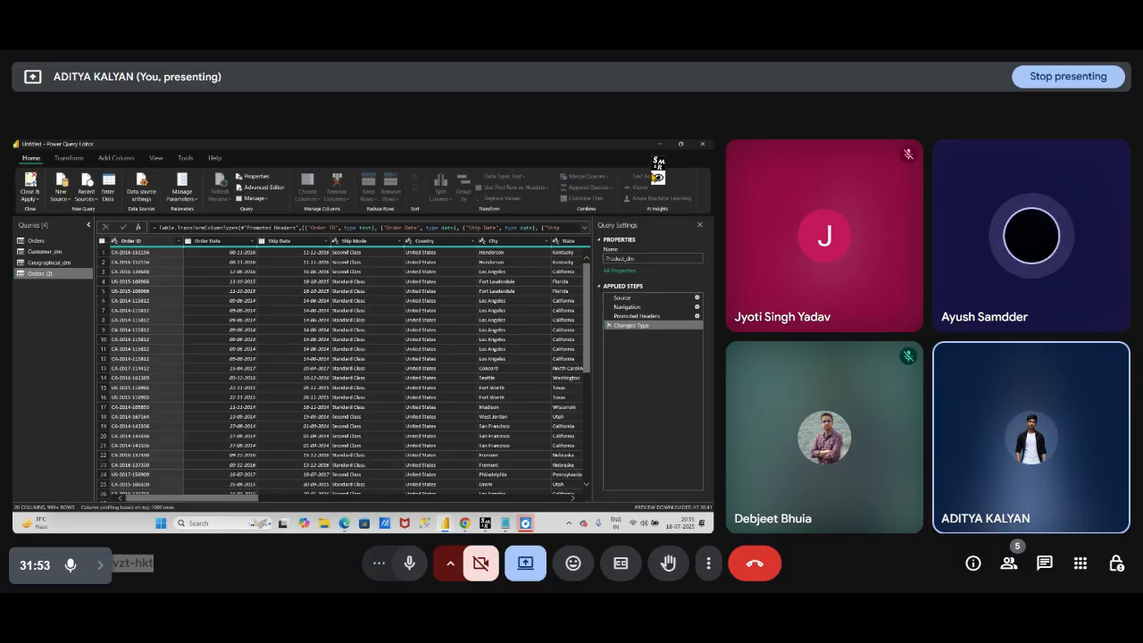
- Show the annotation tools, outline the Product_dm query's name with a rectangle, and restore normal pointer control with the annotations hidden
click(604, 169)
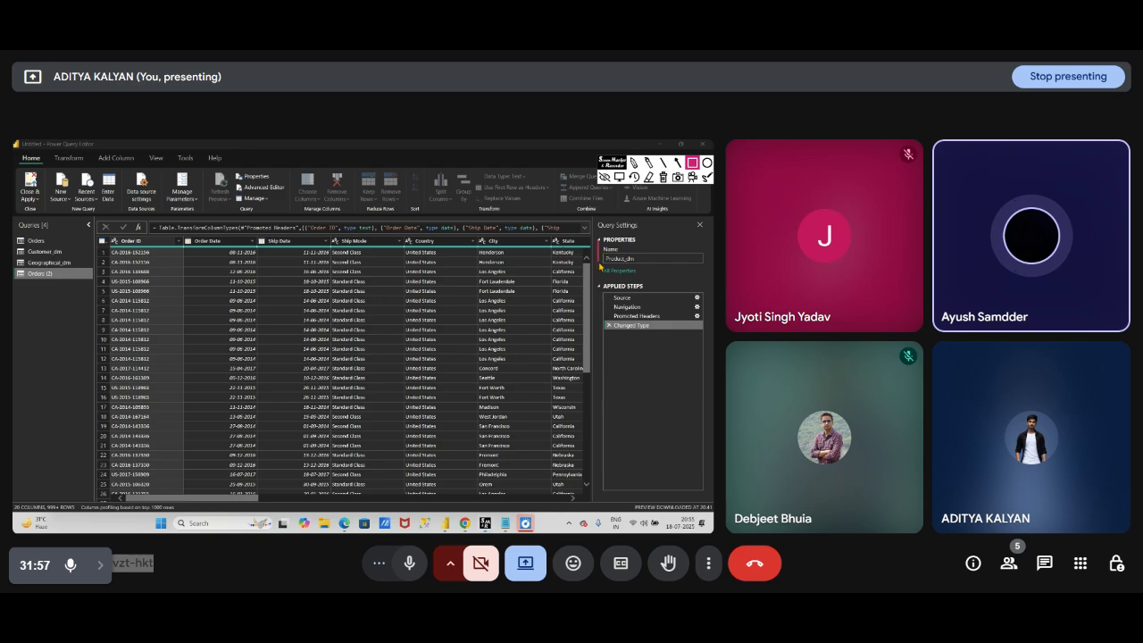
drag(599, 245, 647, 274)
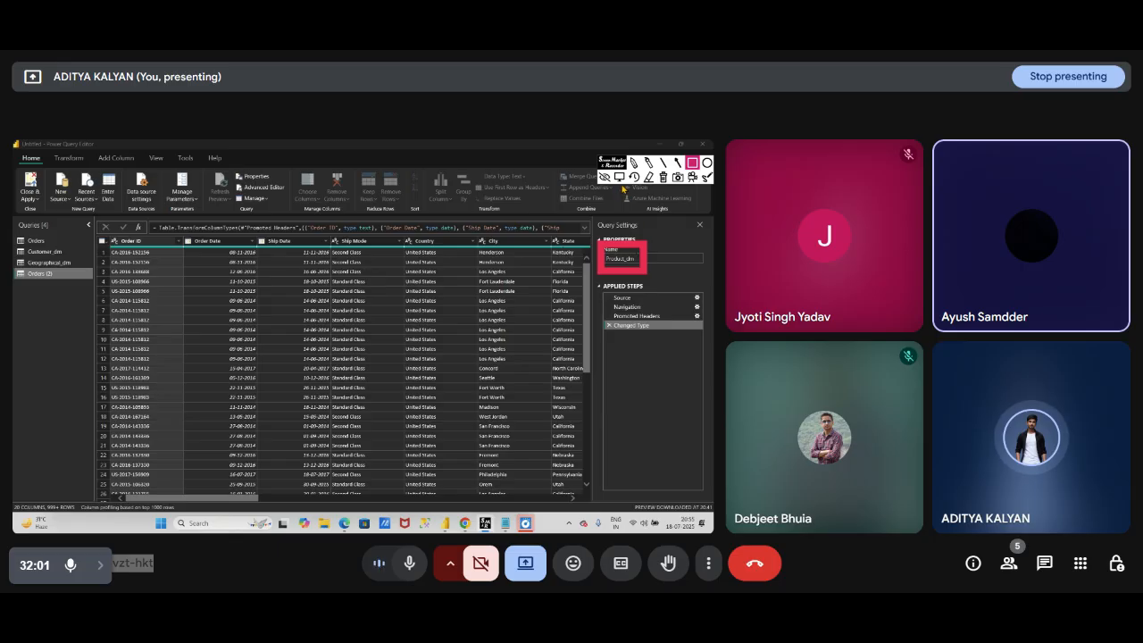
click(618, 177)
click(618, 176)
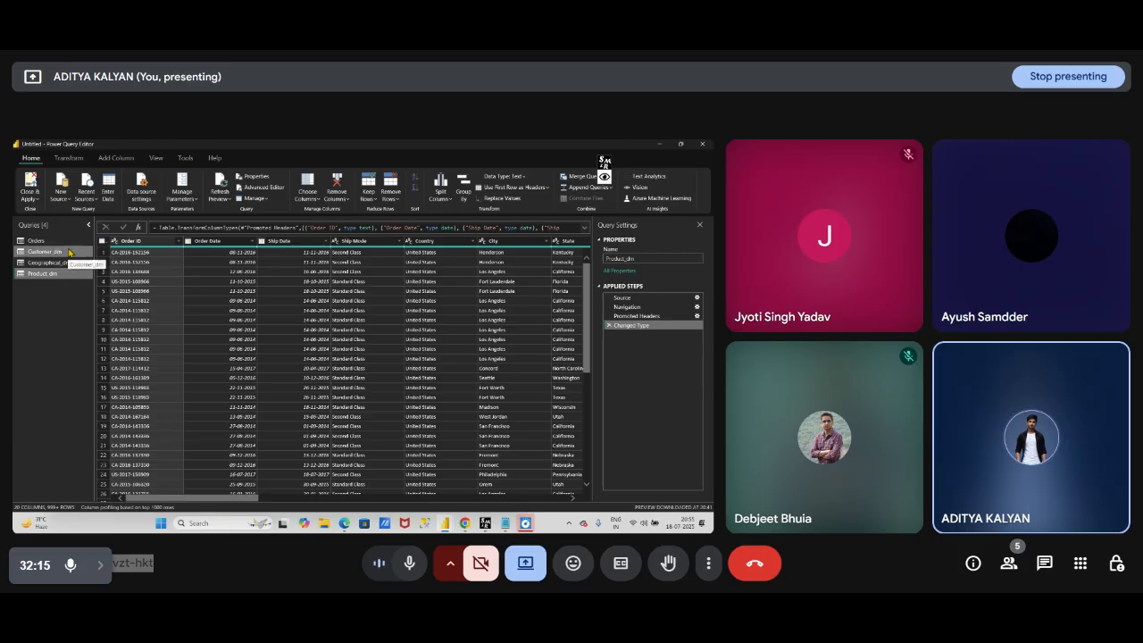
click(53, 243)
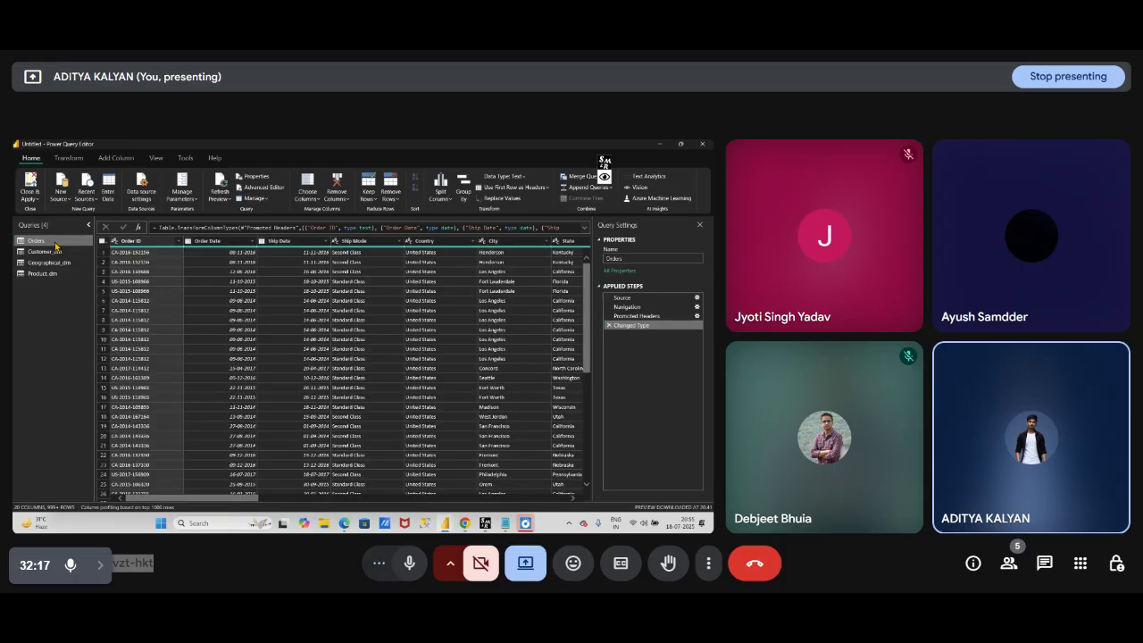
right_click(55, 243)
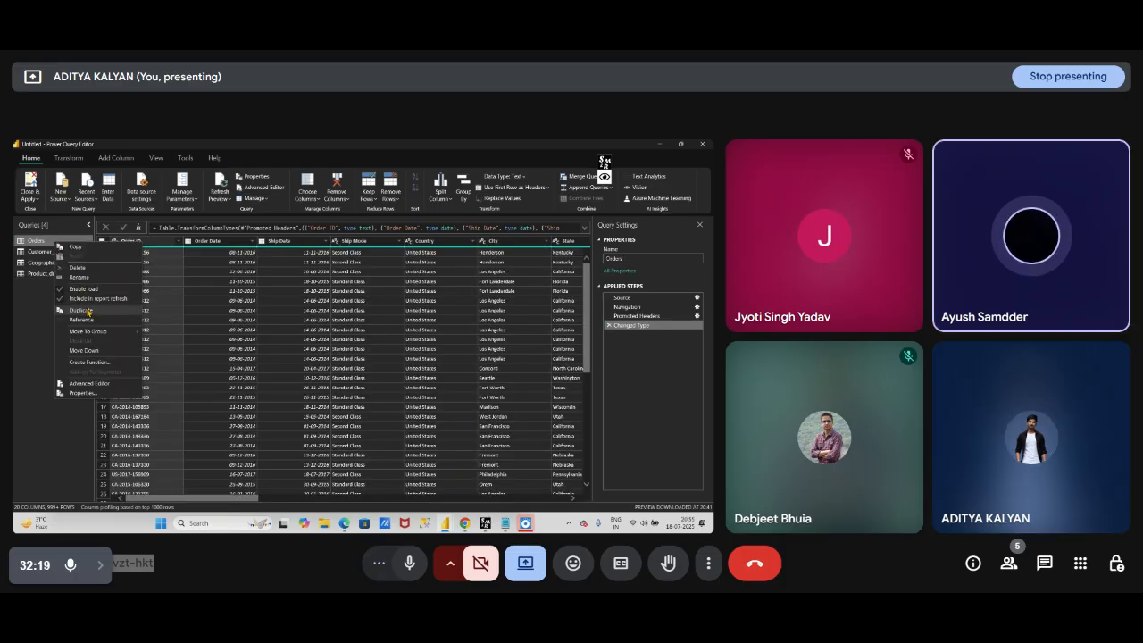
click(43, 315)
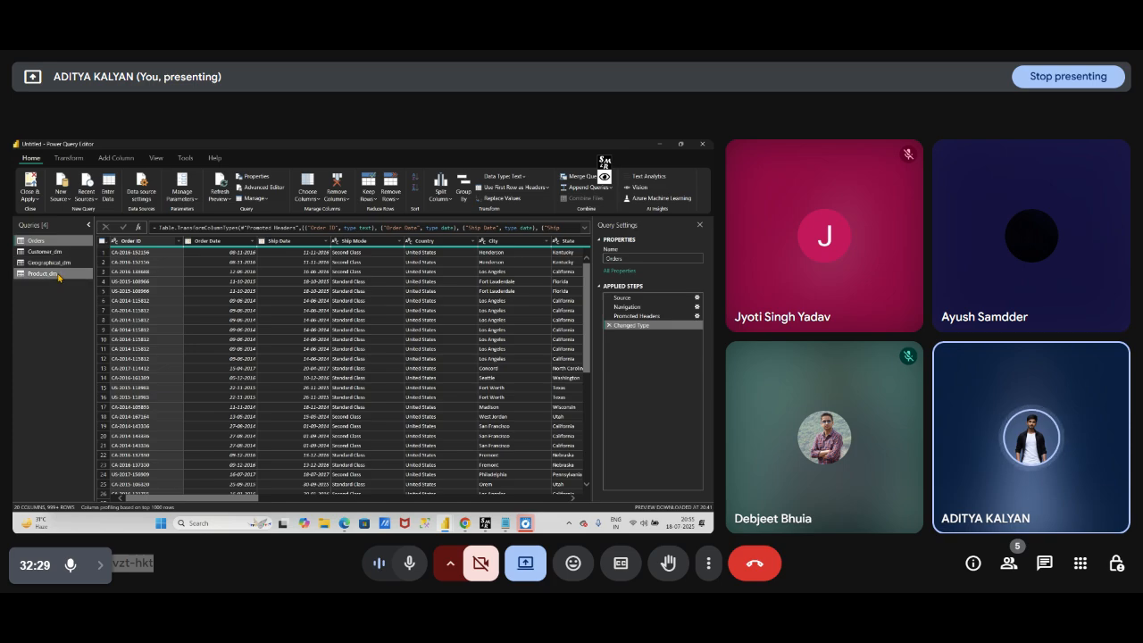
- Keep only the Order ID, Product ID, Category and Sub-Category columns in the Product_dm query by removing all other columns
click(59, 274)
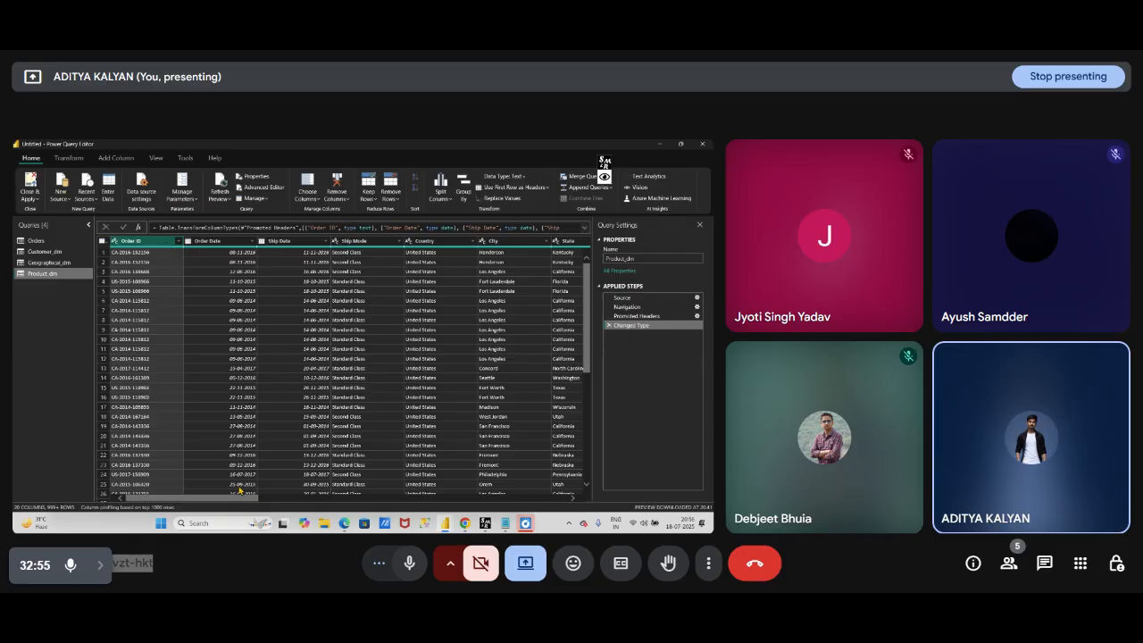
scroll(245, 498, right, 5)
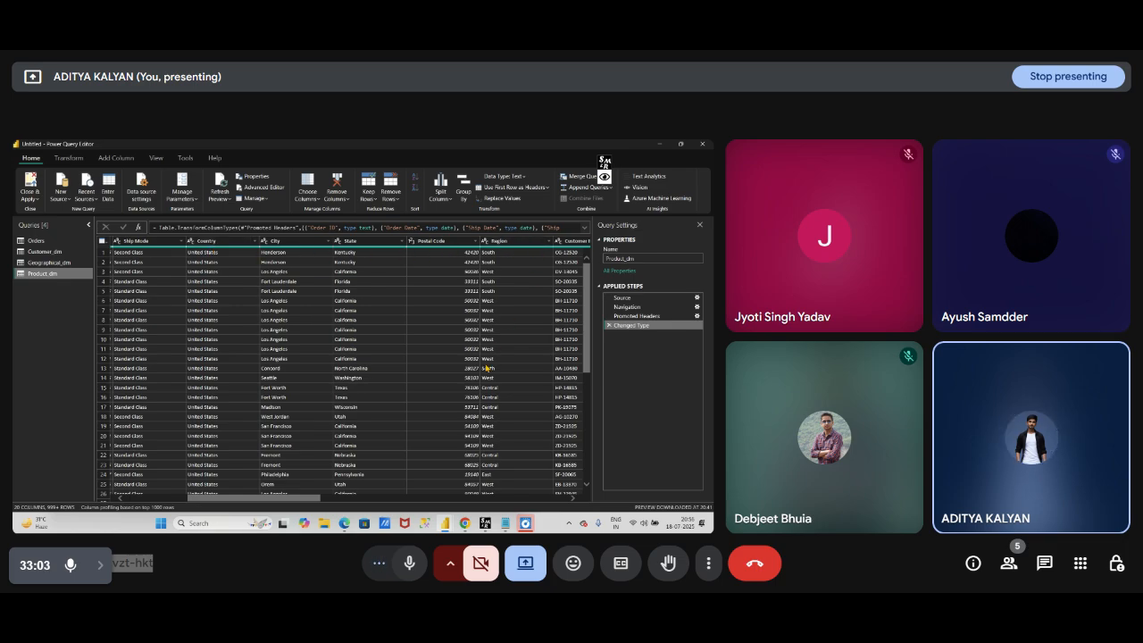
drag(318, 498, 449, 499)
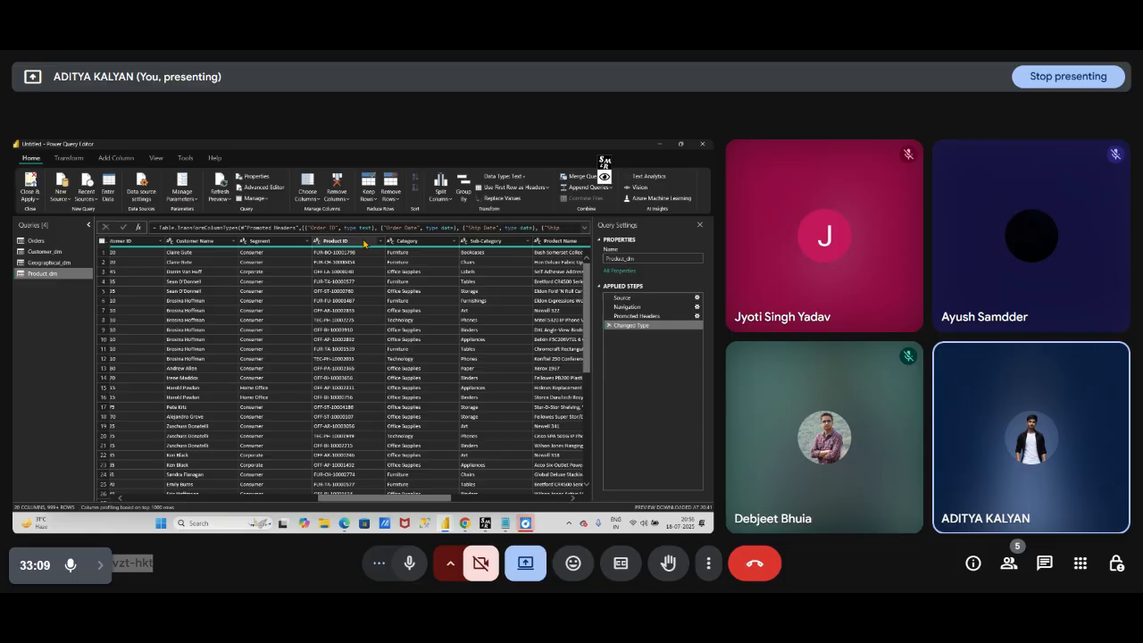
click(413, 241)
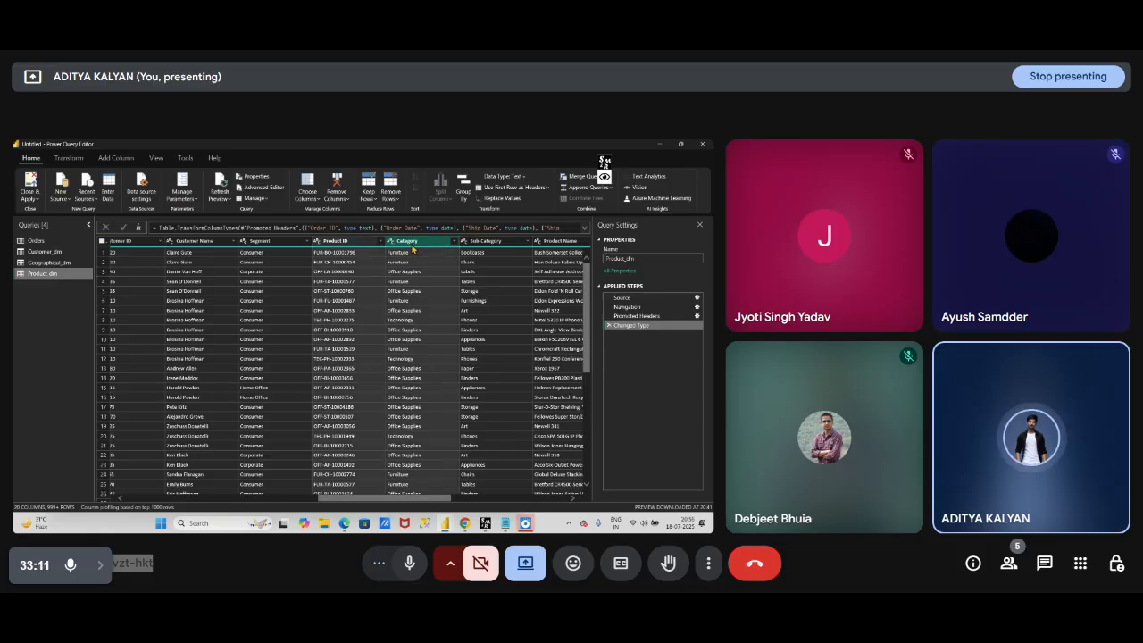
ctrl+click(493, 244)
right_click(492, 244)
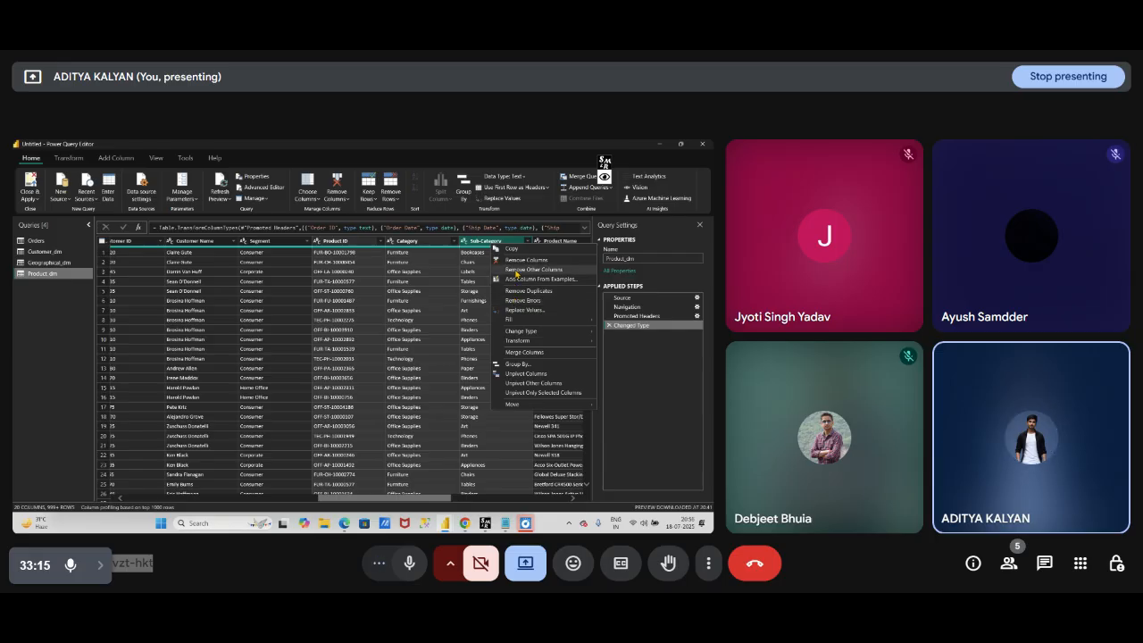
click(516, 269)
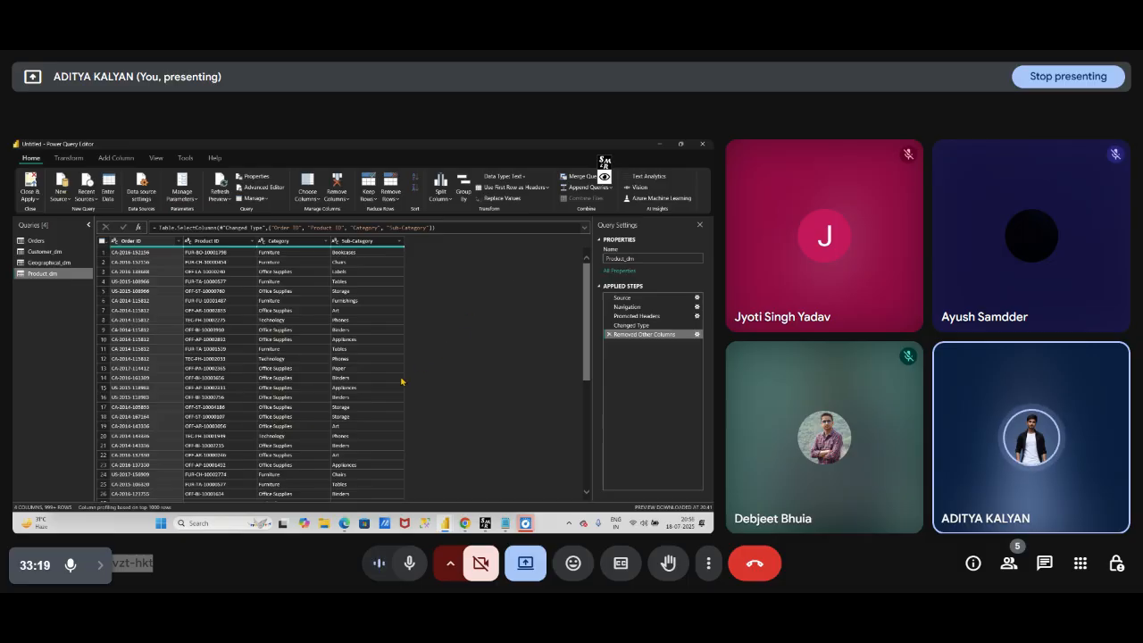
- Mute and unmute the microphone in the Google Meet window and return to the Power Query Editor
click(431, 487)
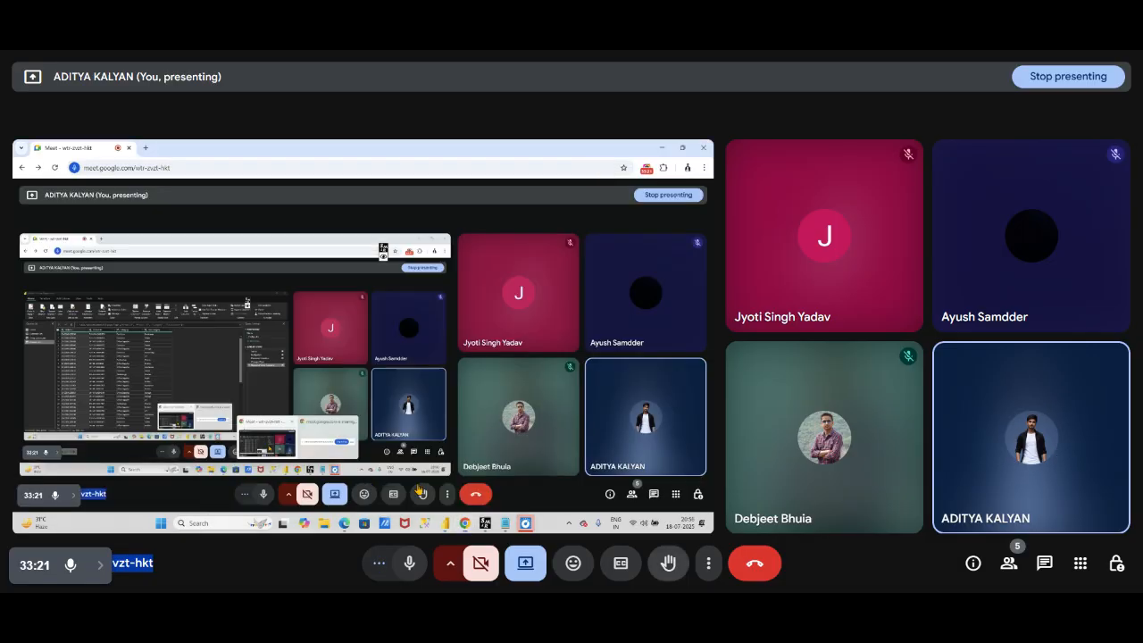
click(401, 567)
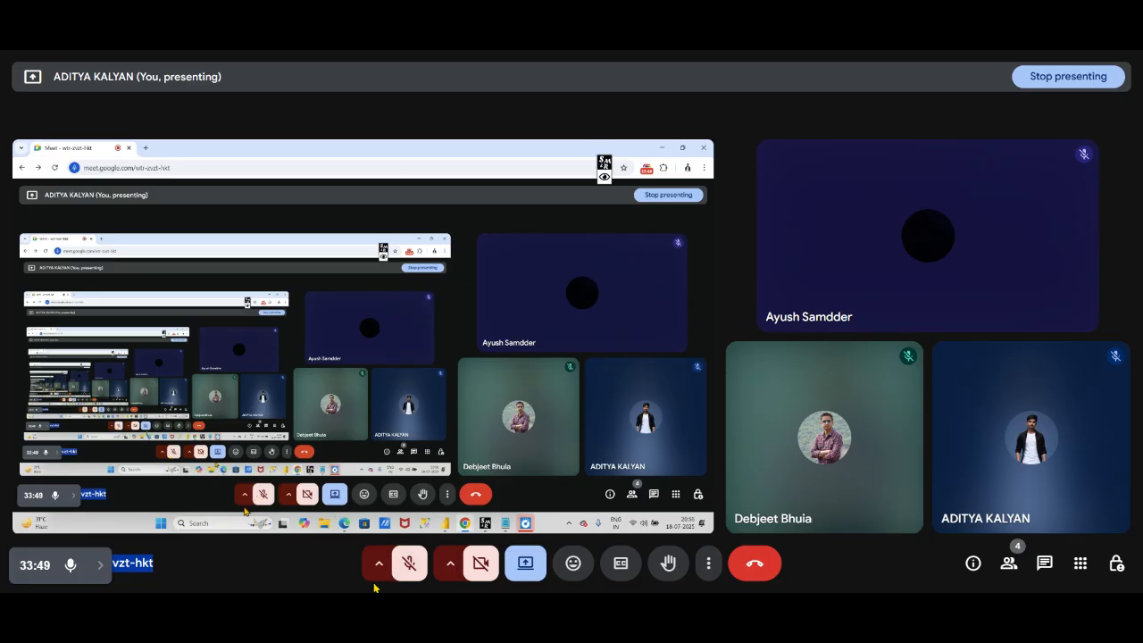
click(406, 564)
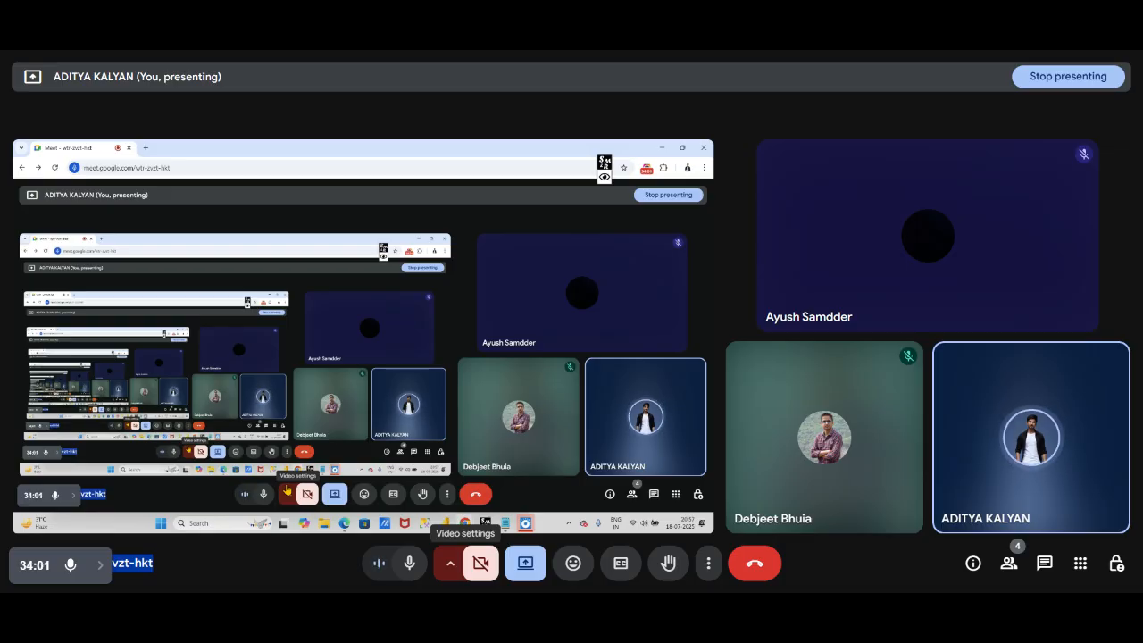
mouse_move(444, 522)
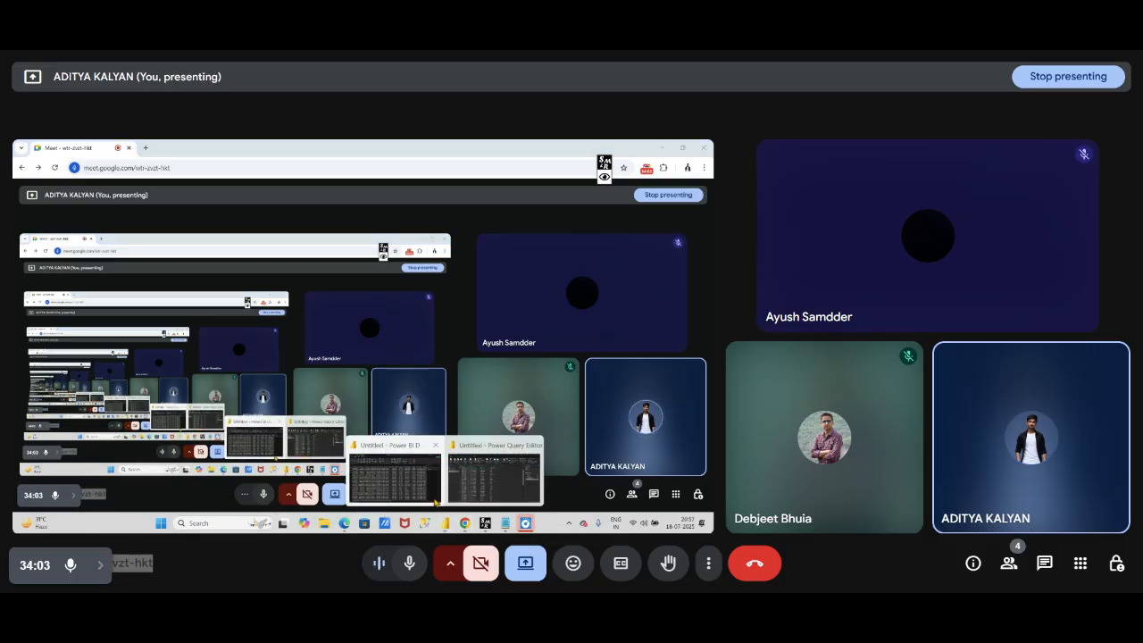
click(455, 487)
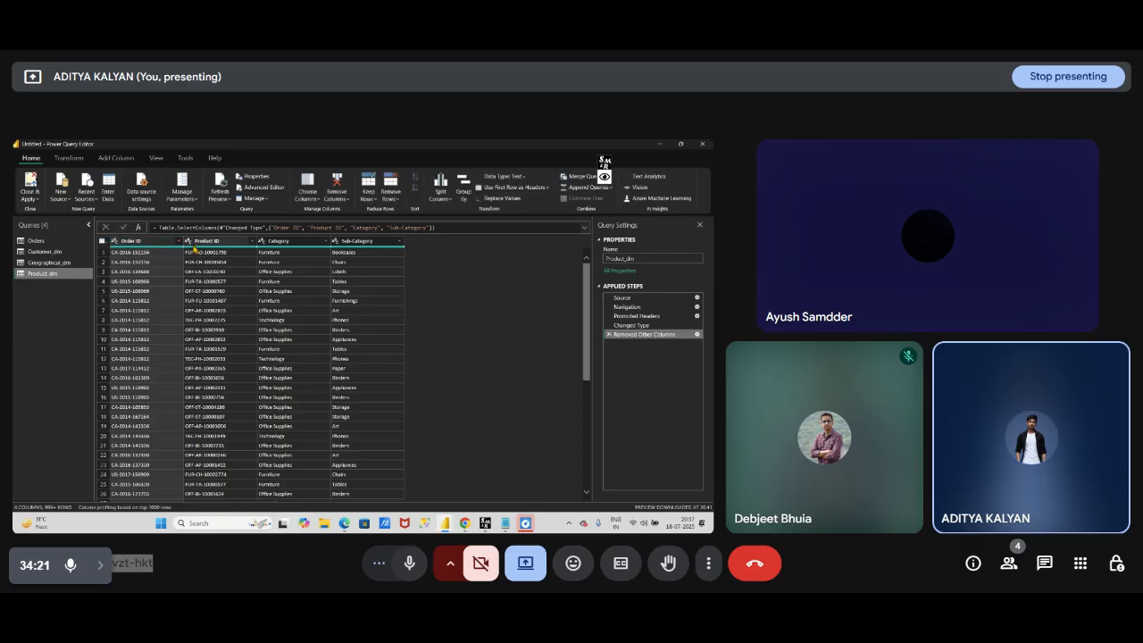
ctrl+click(225, 244)
ctrl+click(282, 243)
ctrl+click(373, 242)
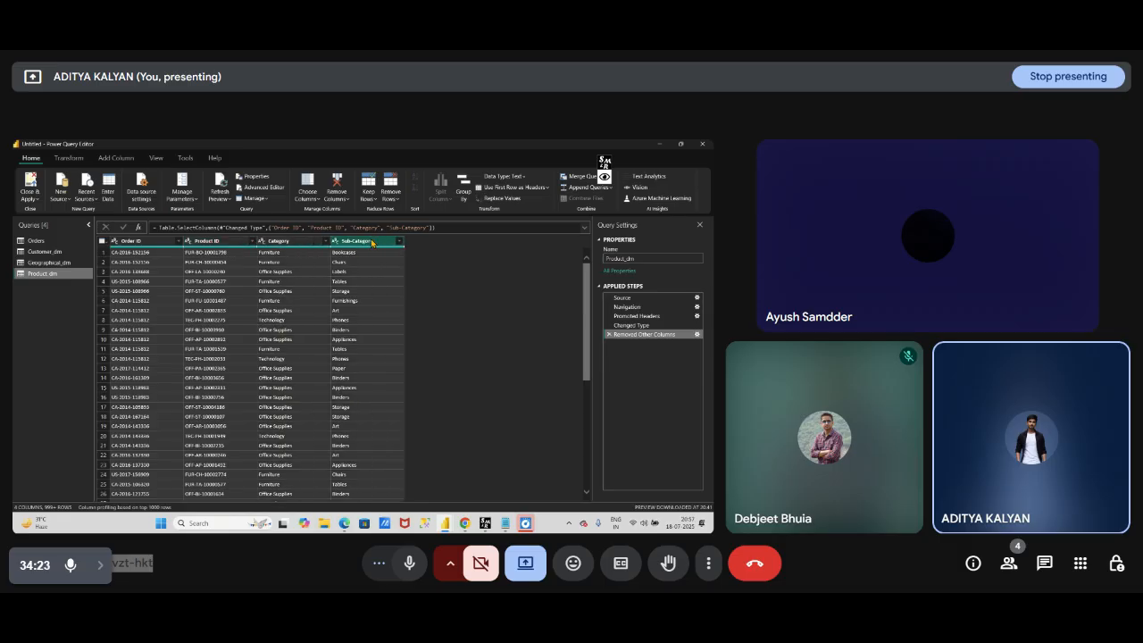
click(336, 199)
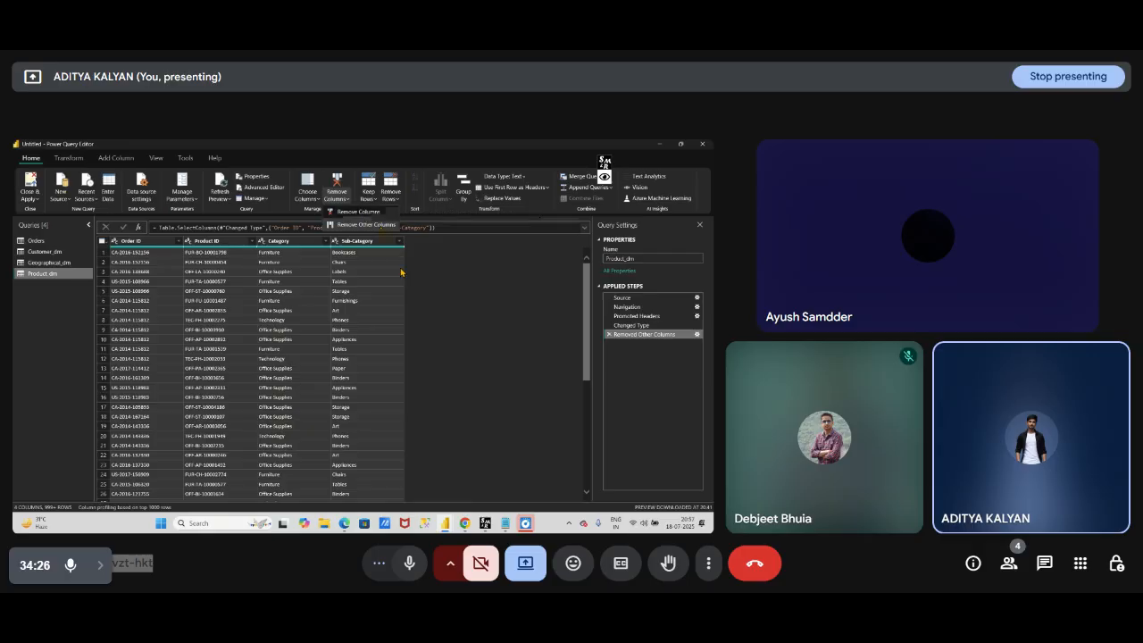
click(425, 300)
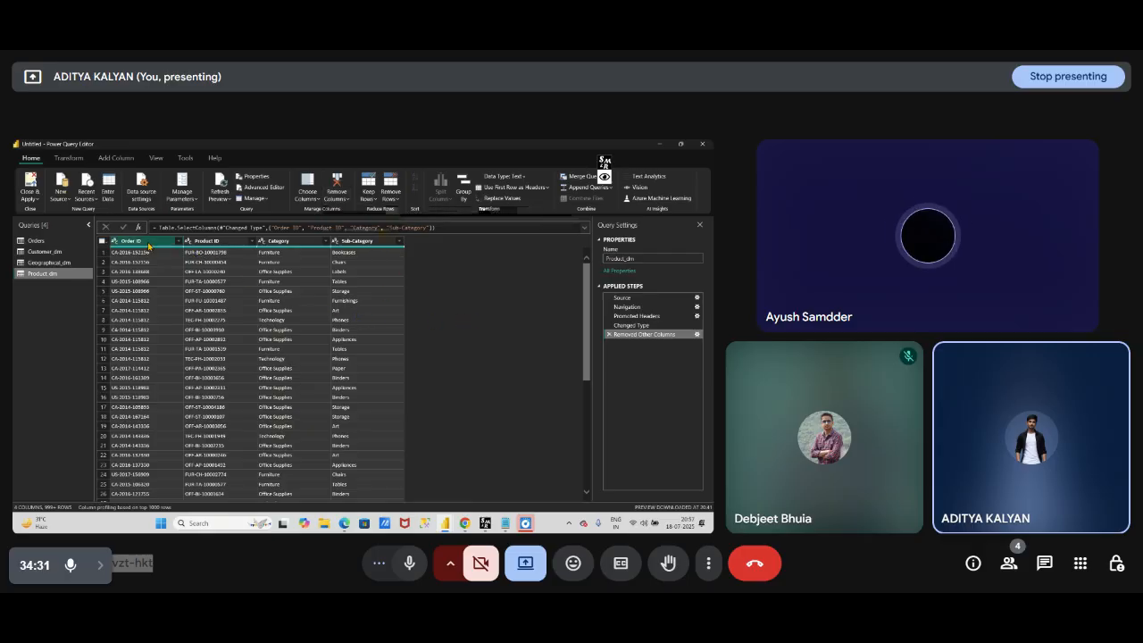
- Remove duplicate rows from the Product_dm query based on the Sub-Category column
click(212, 246)
click(284, 241)
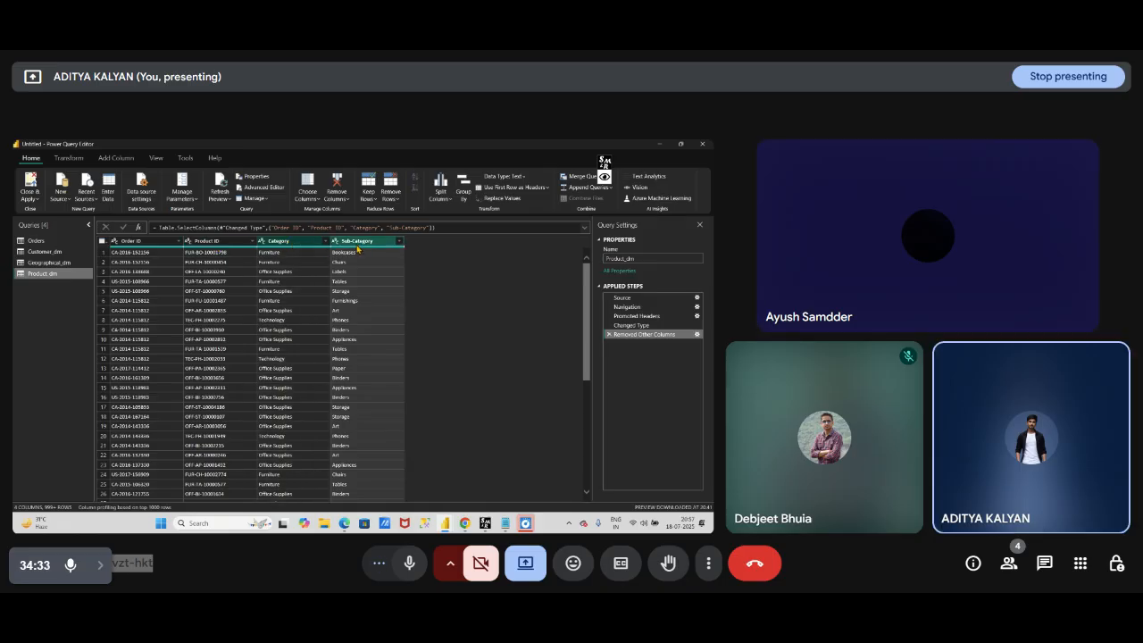
click(357, 241)
right_click(358, 245)
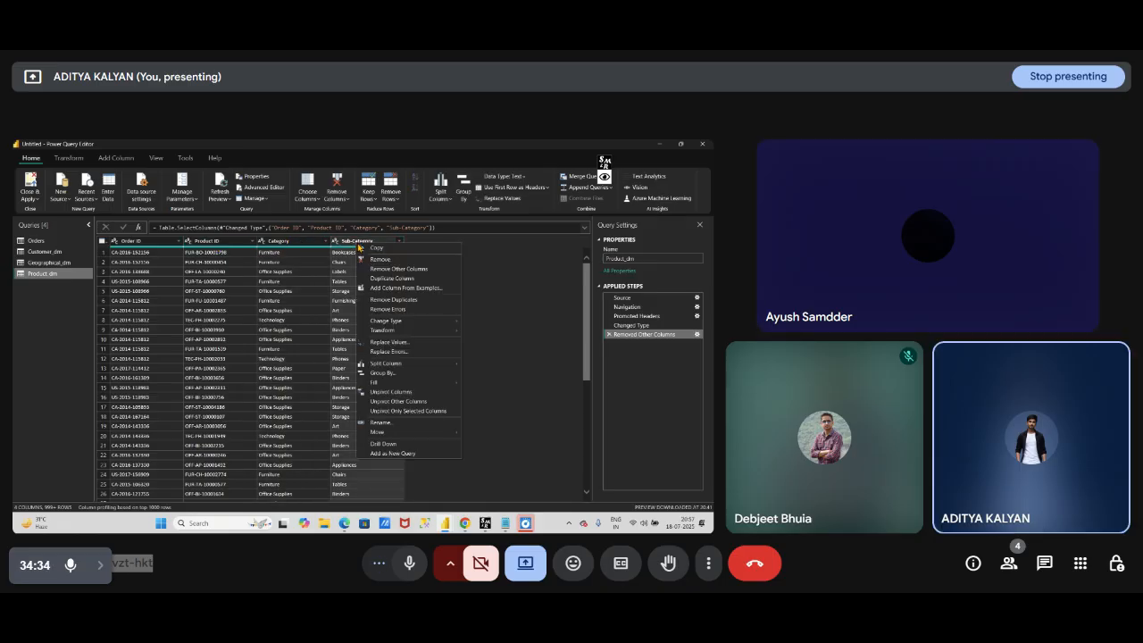
click(408, 302)
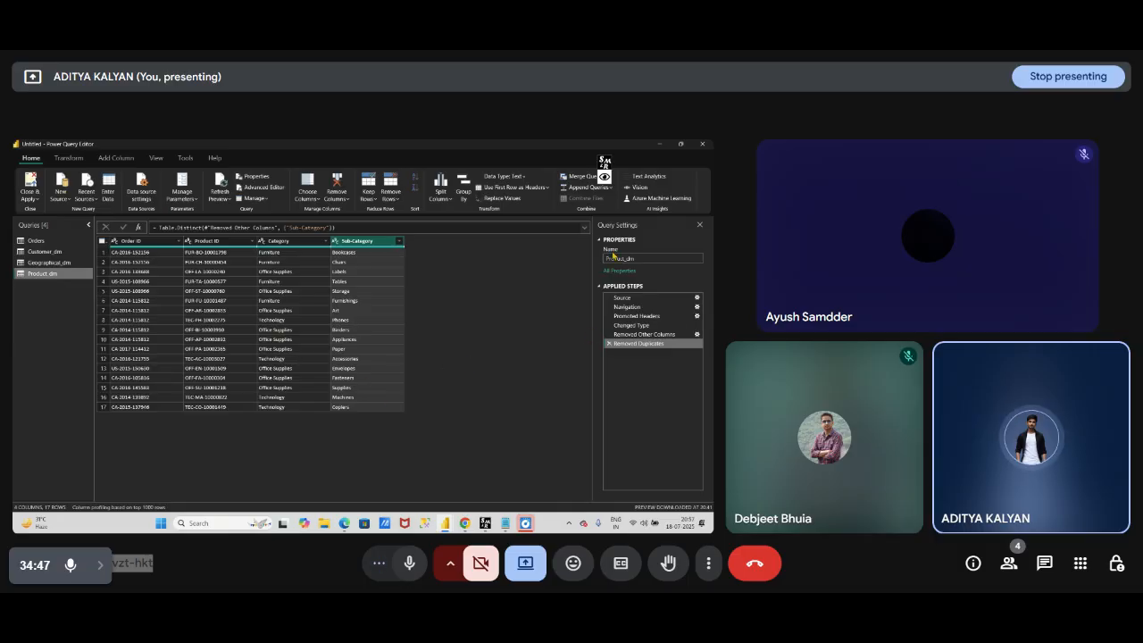
- Show the annotation tools and outline the Product_dm query's list of applied steps with a rectangle
click(604, 177)
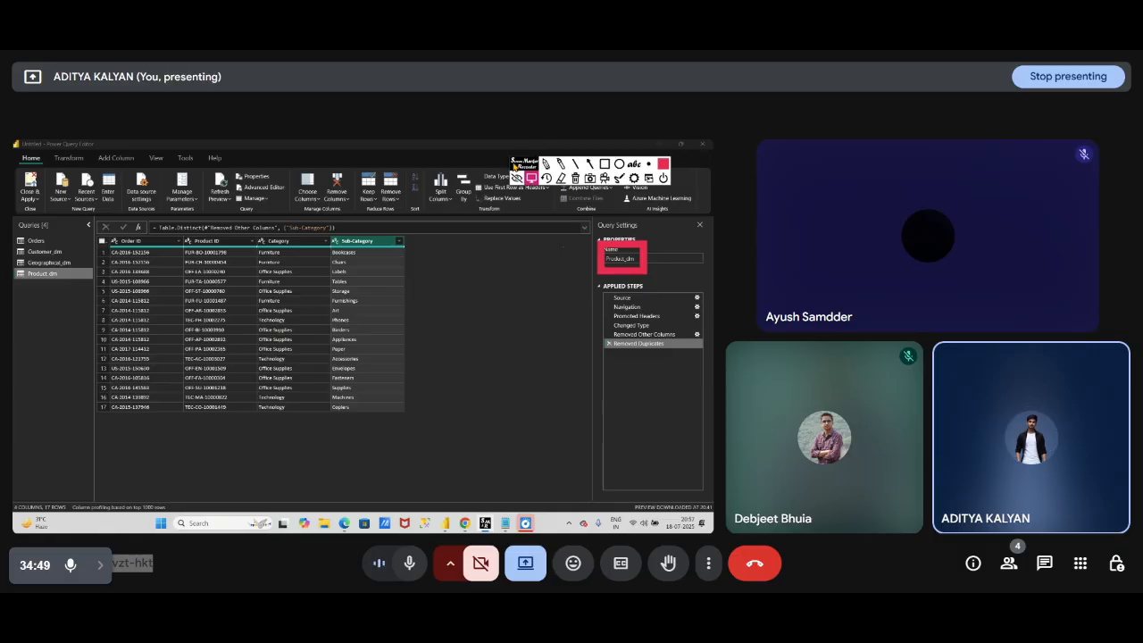
click(605, 165)
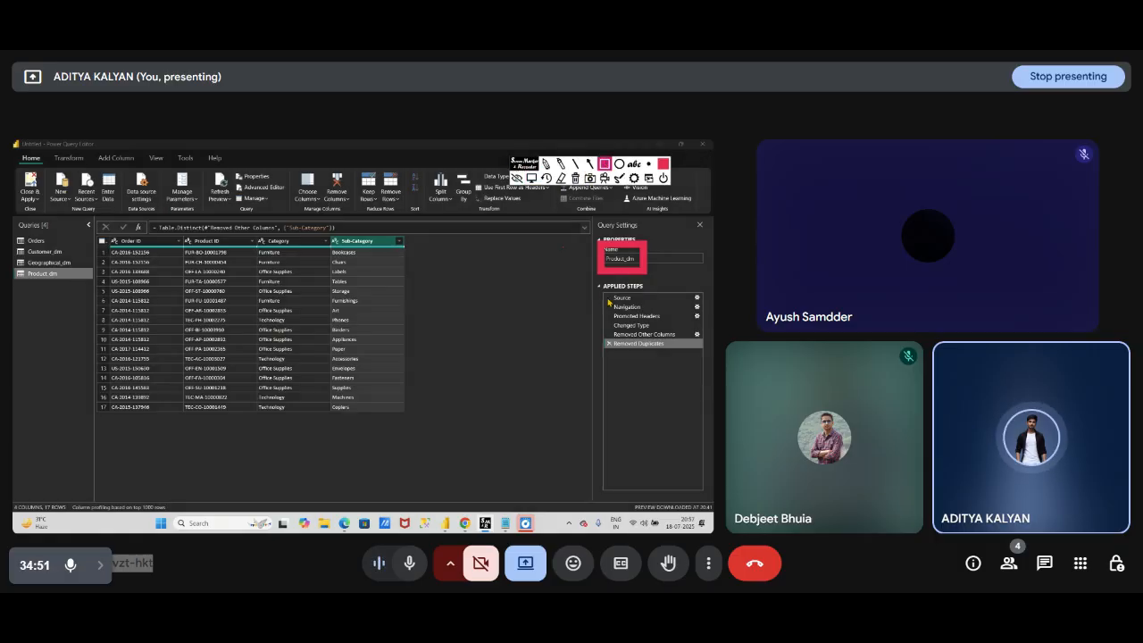
mouse_move(602, 286)
mouse_down()
mouse_move(619, 392)
mouse_move(695, 388)
mouse_up()
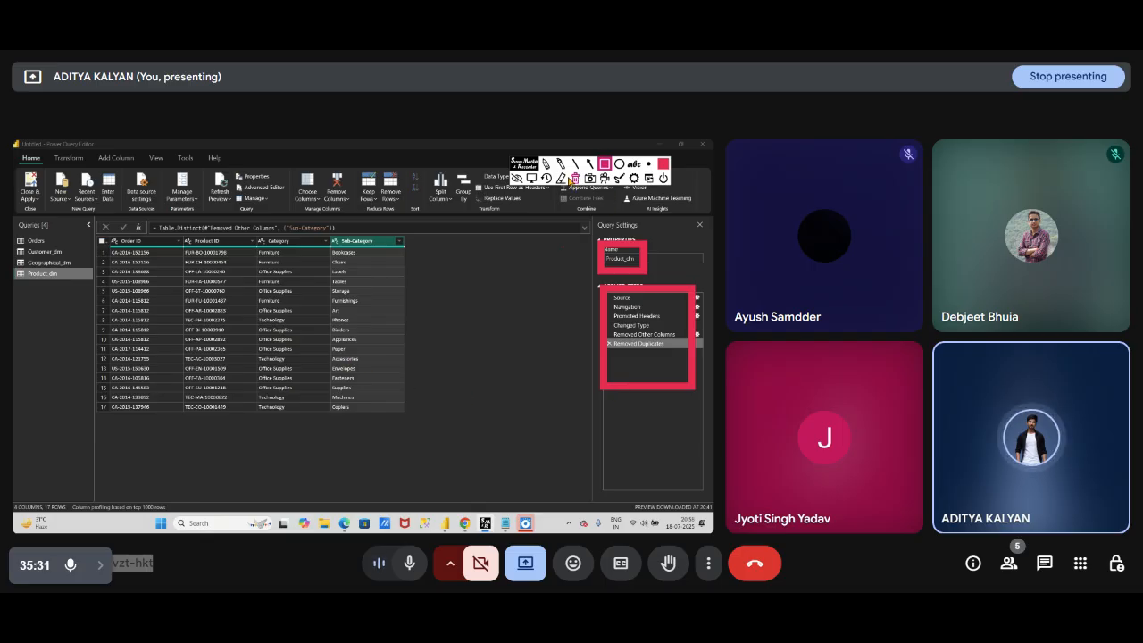
- Erase the rectangles around the query name and applied steps, and collapse the annotation tools with normal pointer control restored
click(561, 179)
click(638, 246)
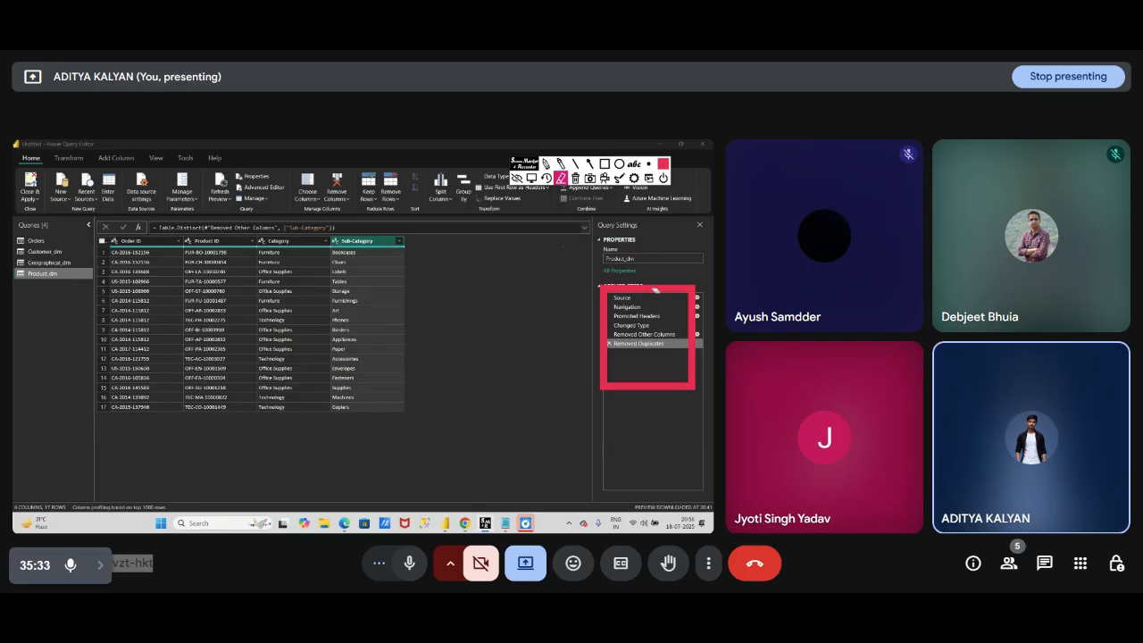
click(657, 289)
click(534, 179)
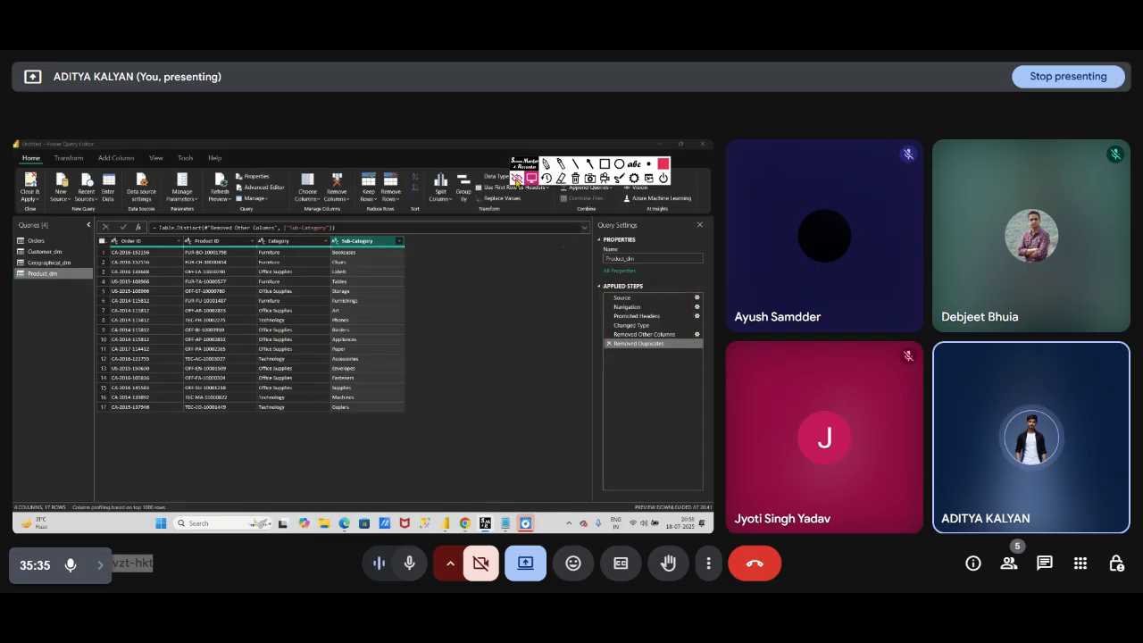
click(517, 178)
mouse_move(516, 166)
mouse_down()
mouse_move(664, 191)
mouse_move(678, 176)
mouse_up()
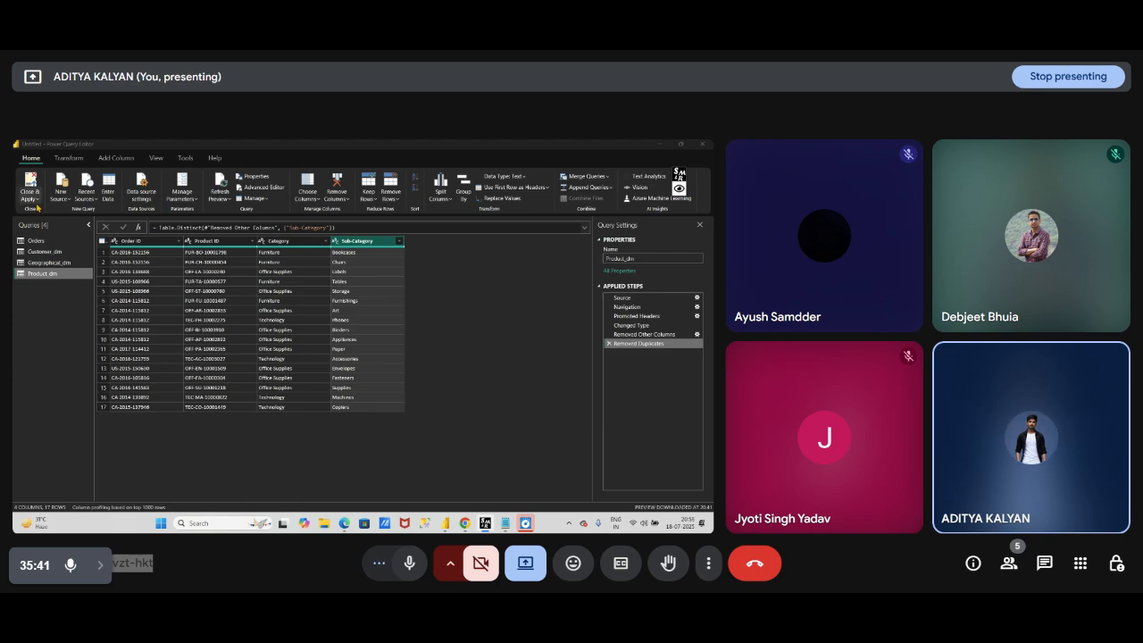
- Show the annotation tools again and outline the Close & Apply command with a rectangle
click(30, 198)
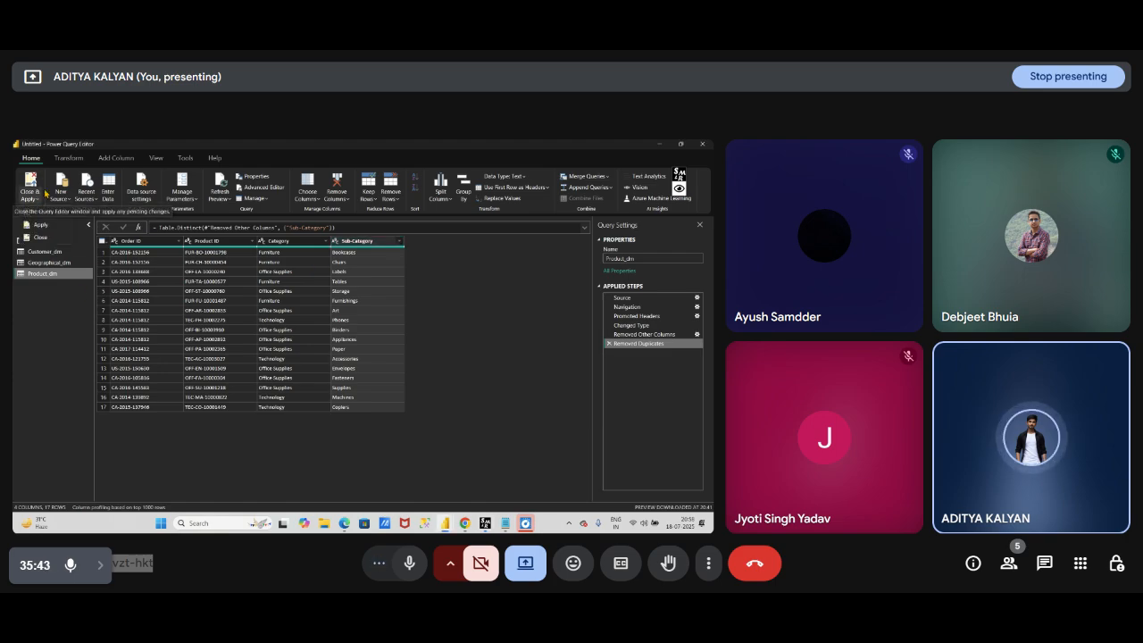
click(43, 212)
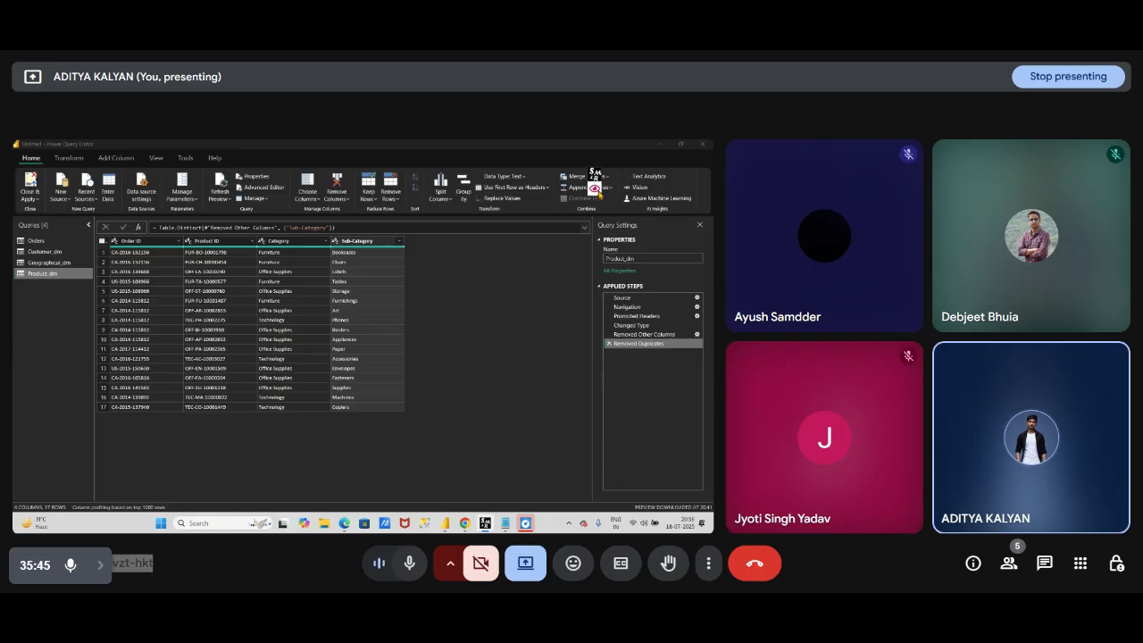
click(680, 176)
click(682, 175)
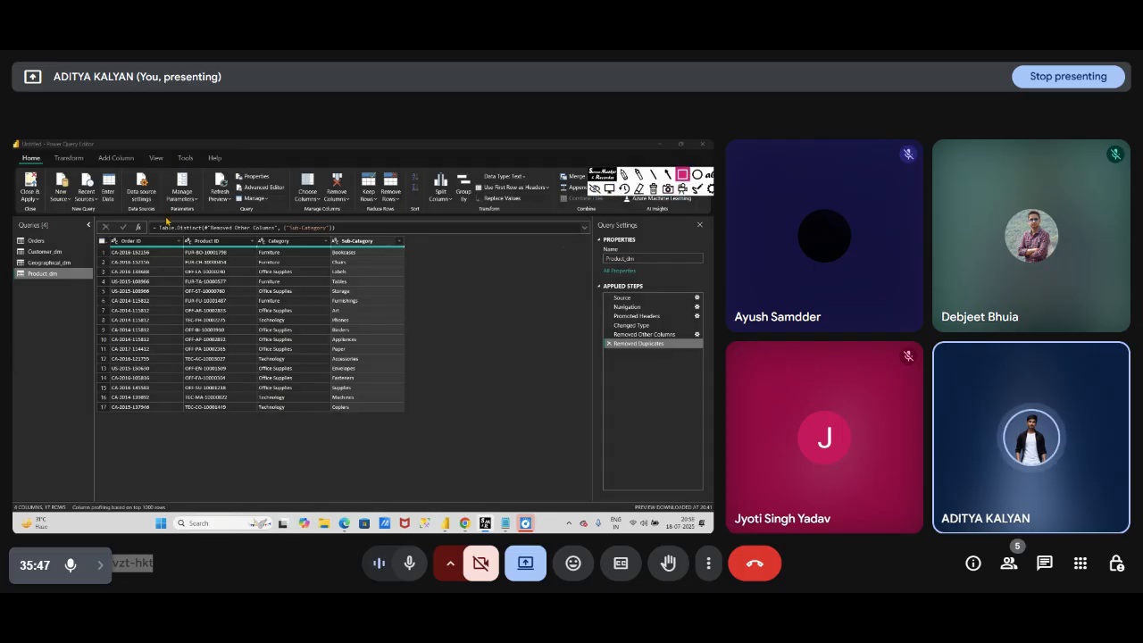
mouse_move(15, 154)
mouse_down()
mouse_move(20, 241)
mouse_move(66, 231)
mouse_move(52, 234)
mouse_up()
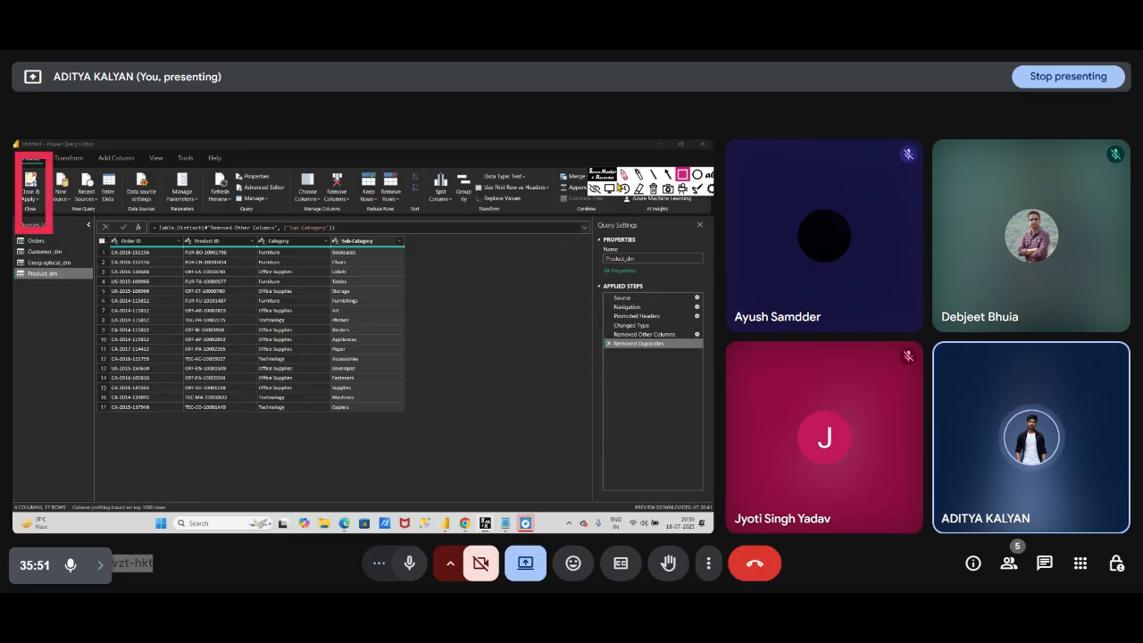
- With the annotations hidden, close and apply the Power Query changes and open the report view
click(595, 189)
click(30, 192)
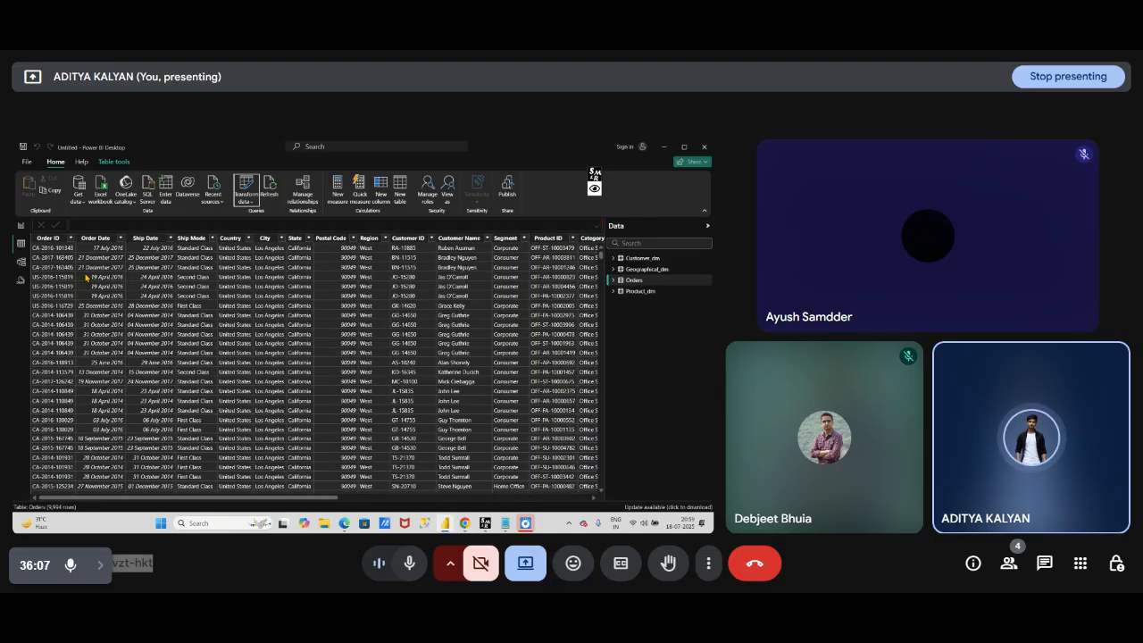
click(21, 225)
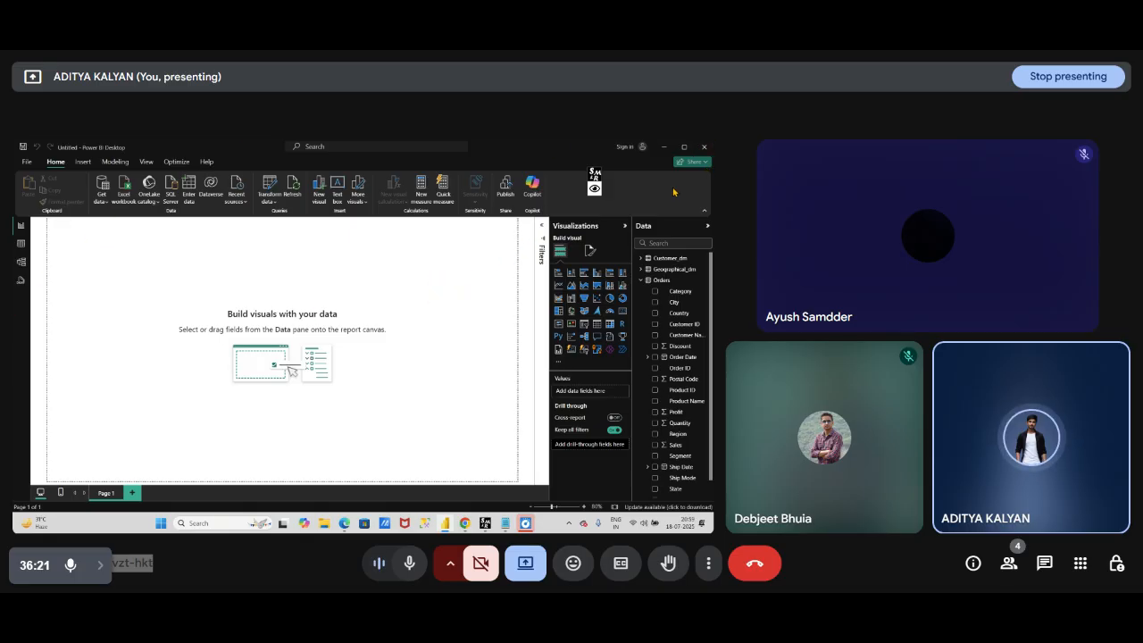
- Show the annotation tools and outline the blank report canvas and the view switcher with rectangles
click(598, 189)
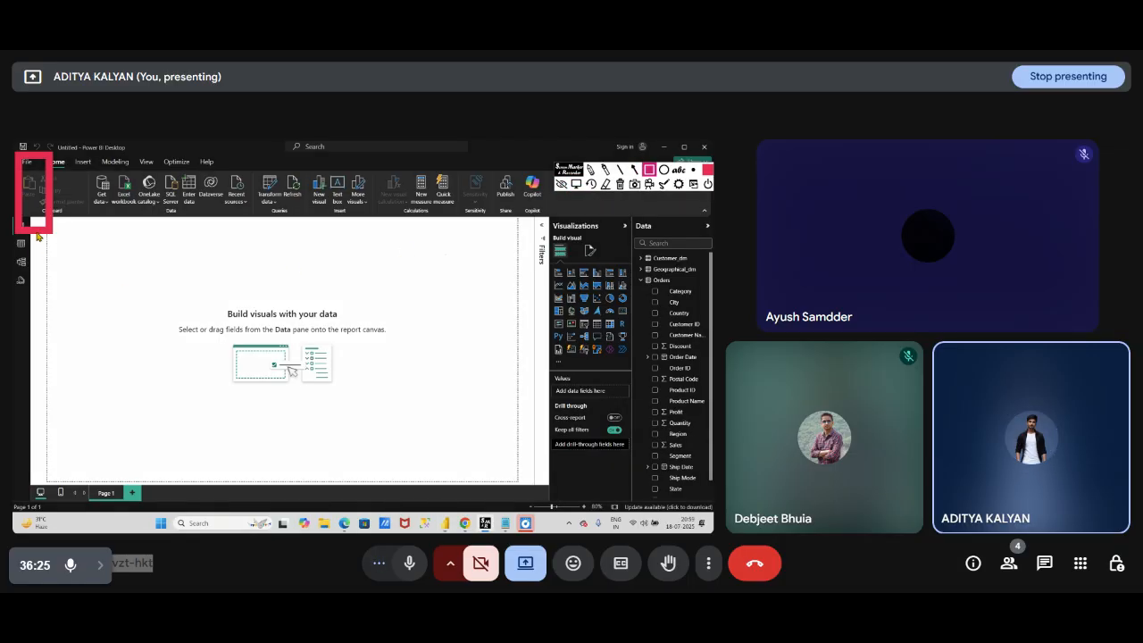
mouse_move(67, 220)
mouse_down()
mouse_move(40, 398)
mouse_move(426, 480)
mouse_move(519, 470)
mouse_up()
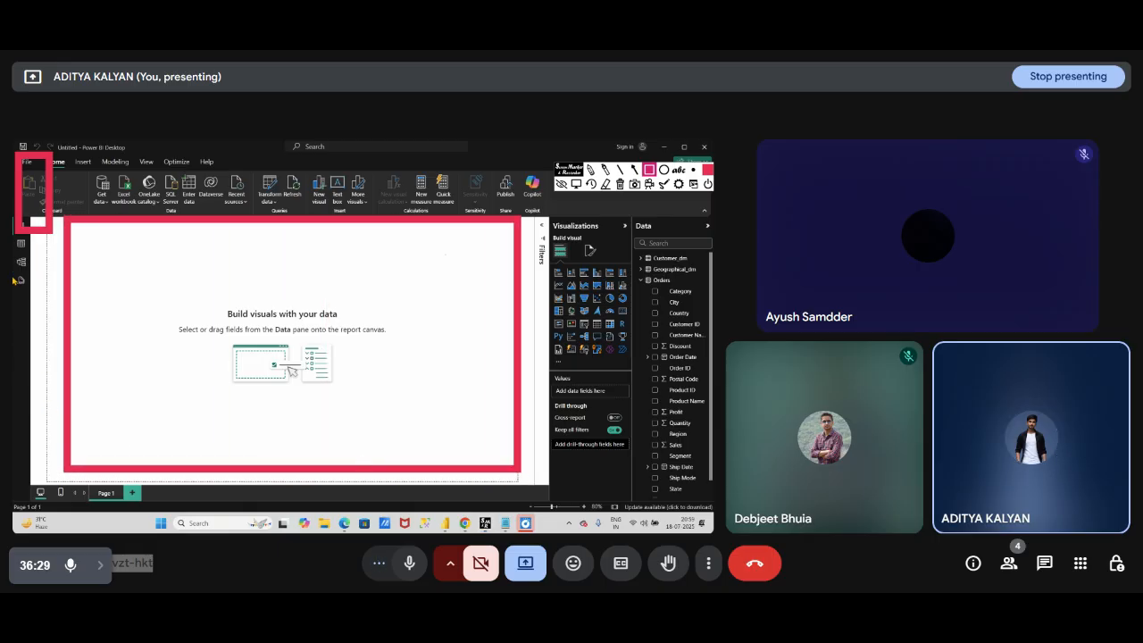
mouse_move(15, 205)
mouse_down()
mouse_move(62, 366)
mouse_move(42, 374)
mouse_up()
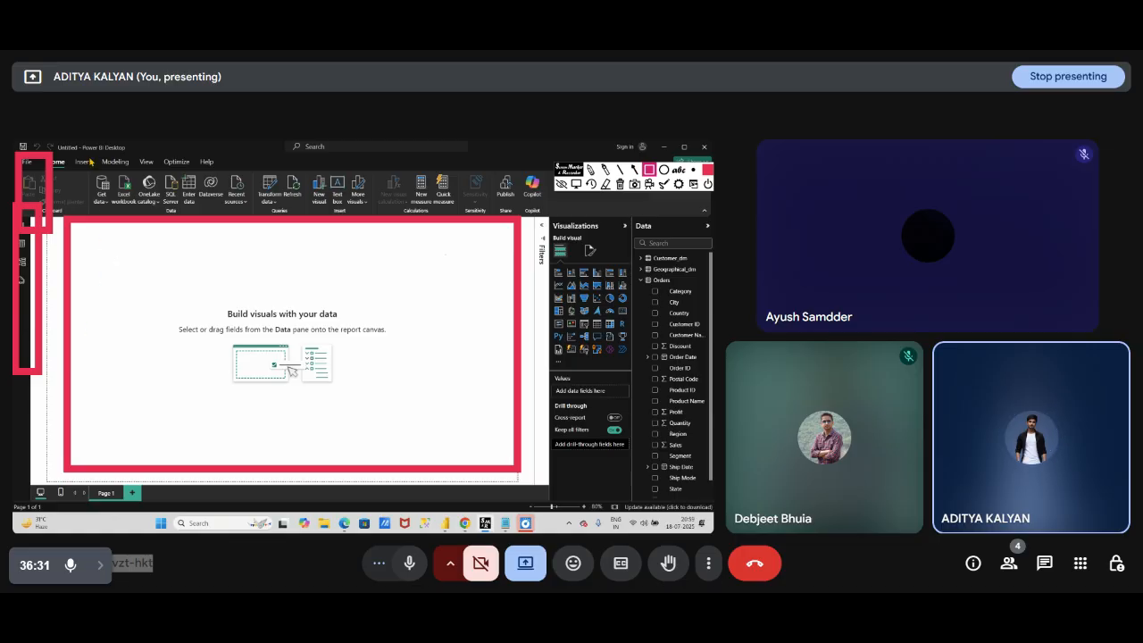
- Outline the command ribbon, the Visualizations pane and the Data pane with annotation rectangles
mouse_move(49, 156)
mouse_down()
mouse_move(213, 253)
mouse_move(575, 225)
mouse_move(562, 229)
mouse_move(585, 526)
mouse_move(634, 502)
mouse_up()
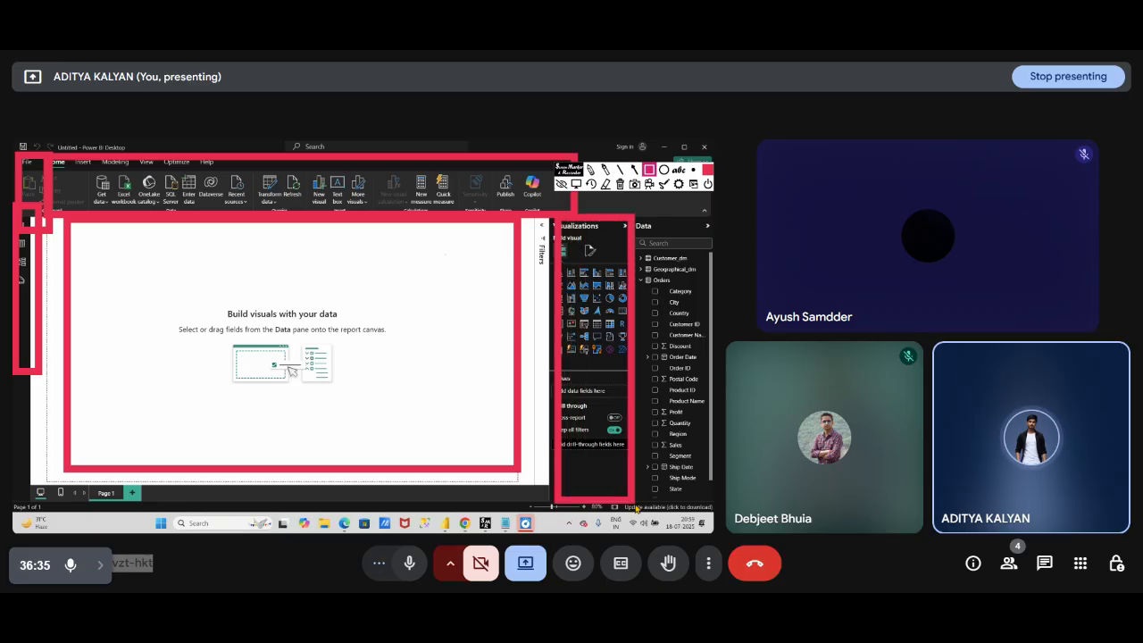
mouse_move(638, 217)
mouse_down()
mouse_move(645, 350)
mouse_move(713, 516)
mouse_move(708, 489)
mouse_up()
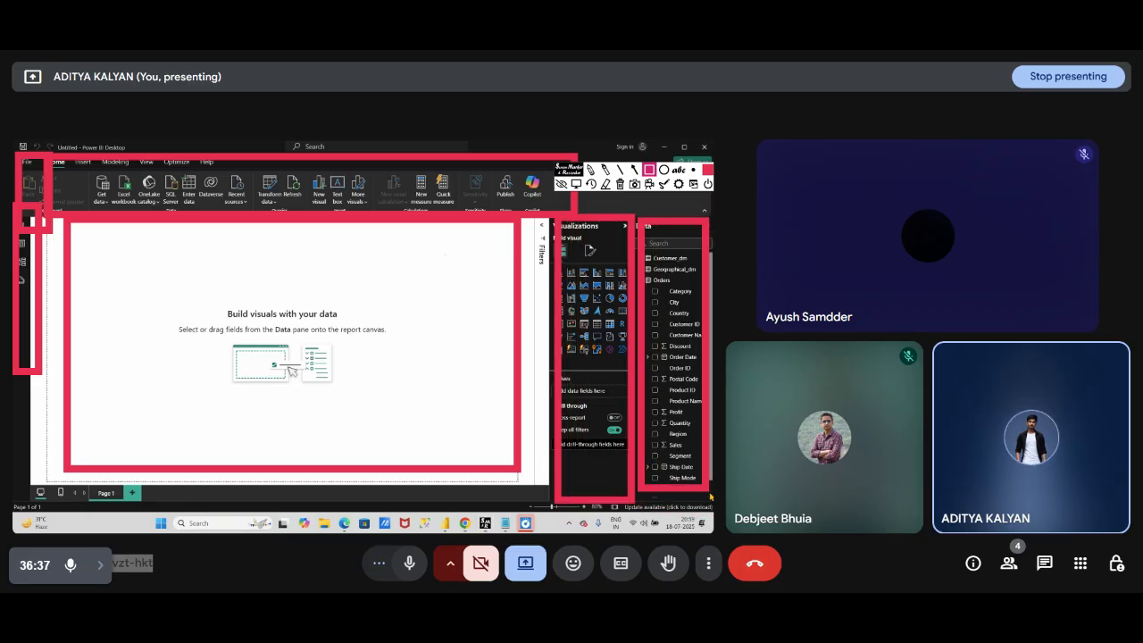
- Erase all annotation rectangles from the report view and restore normal pointer control
click(606, 184)
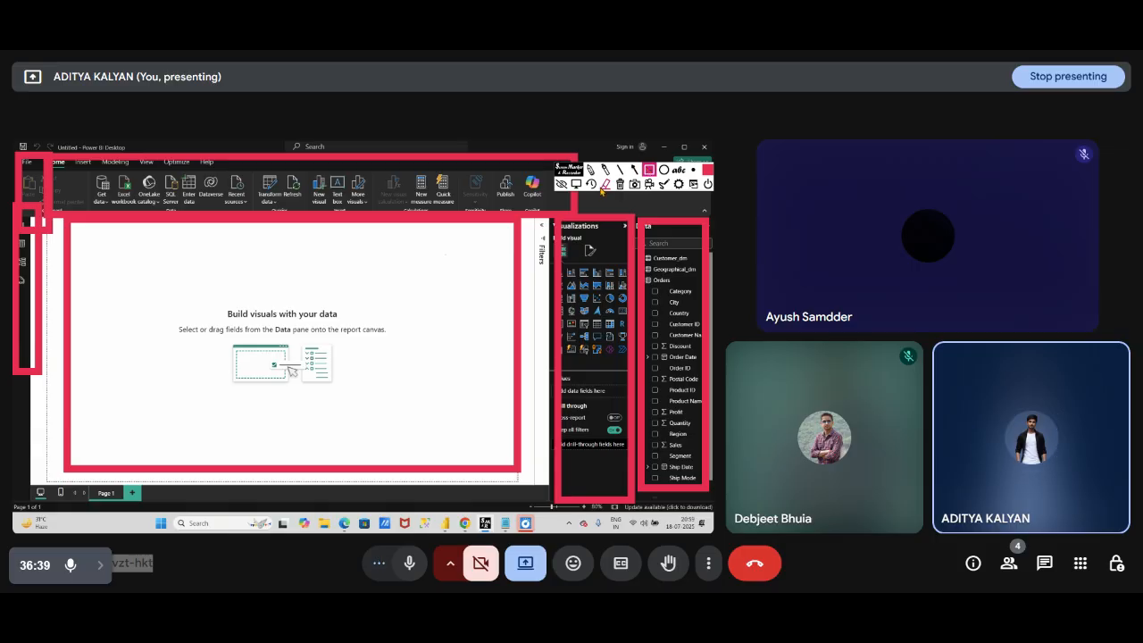
click(653, 223)
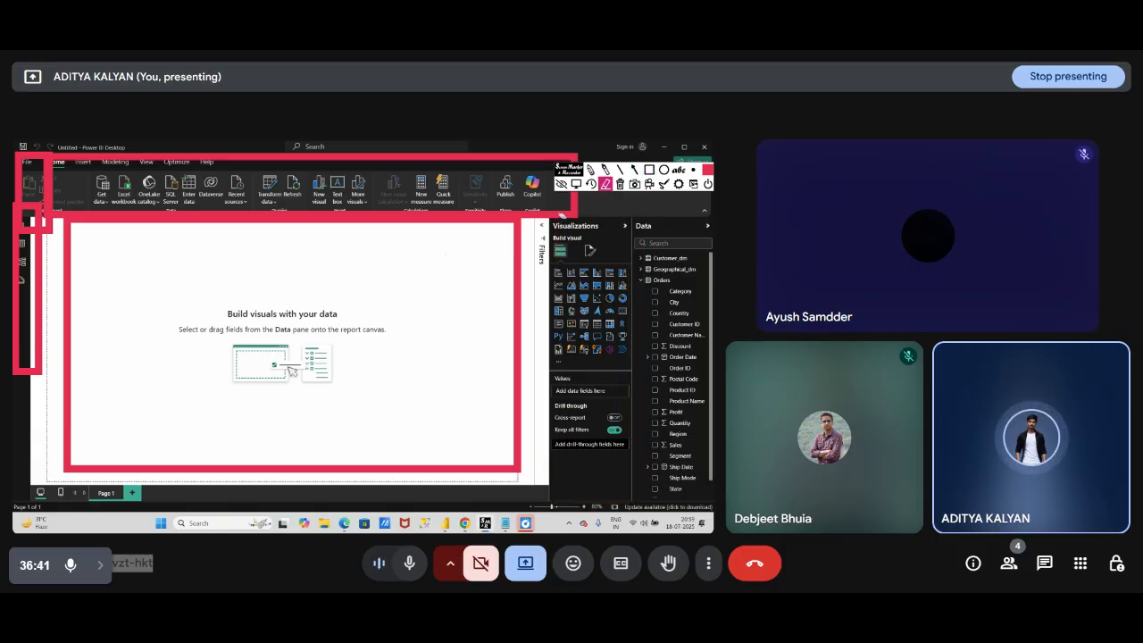
click(562, 216)
click(516, 239)
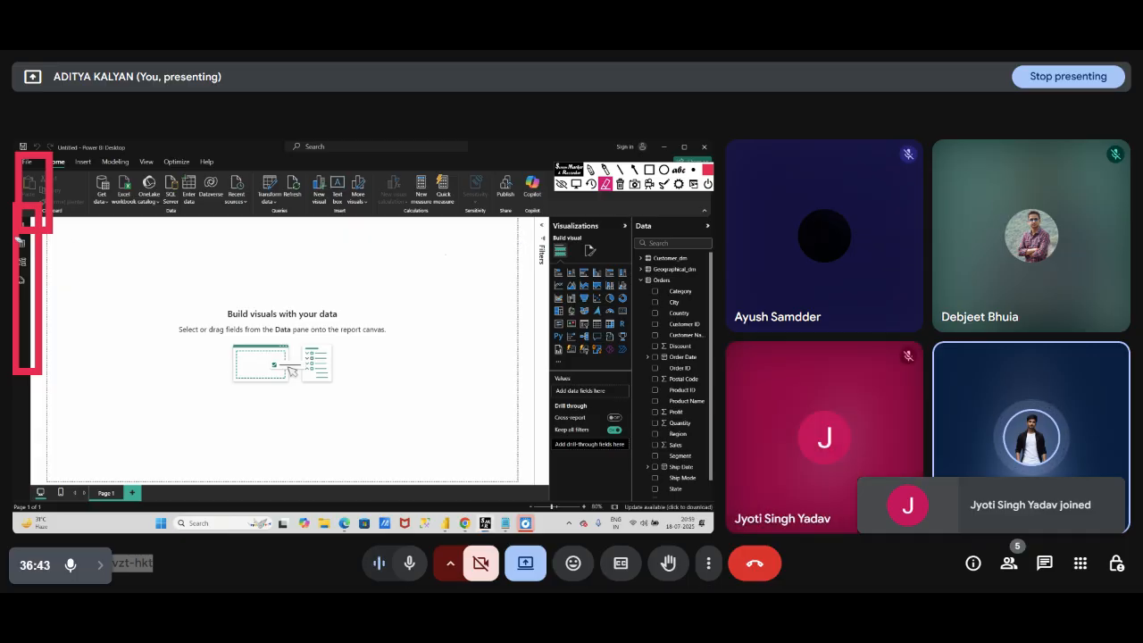
click(17, 238)
click(31, 230)
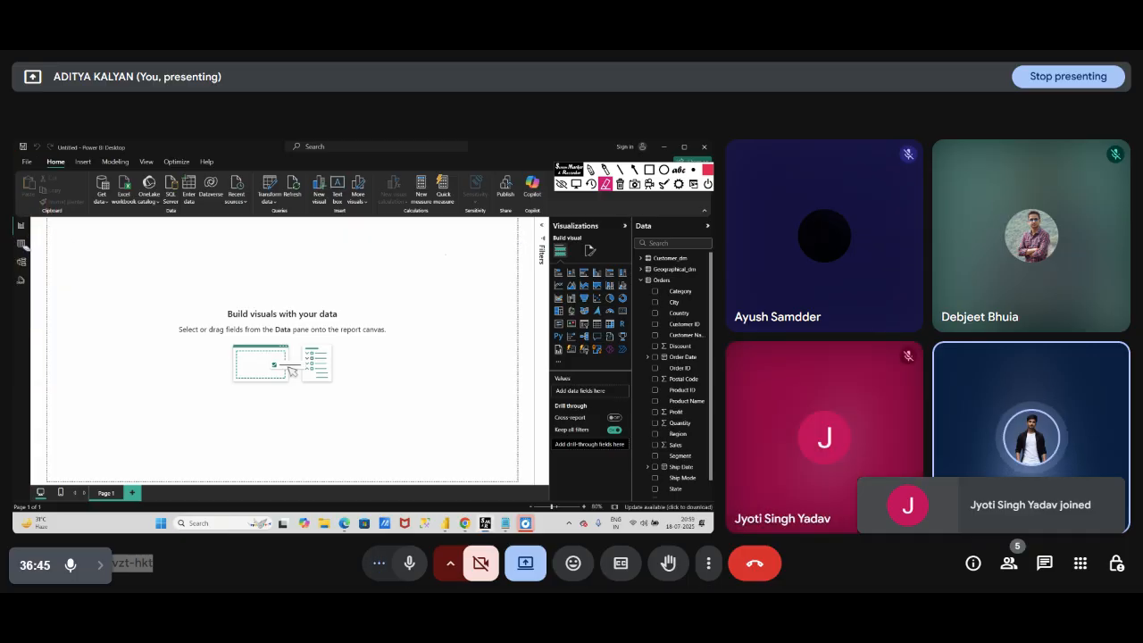
click(576, 184)
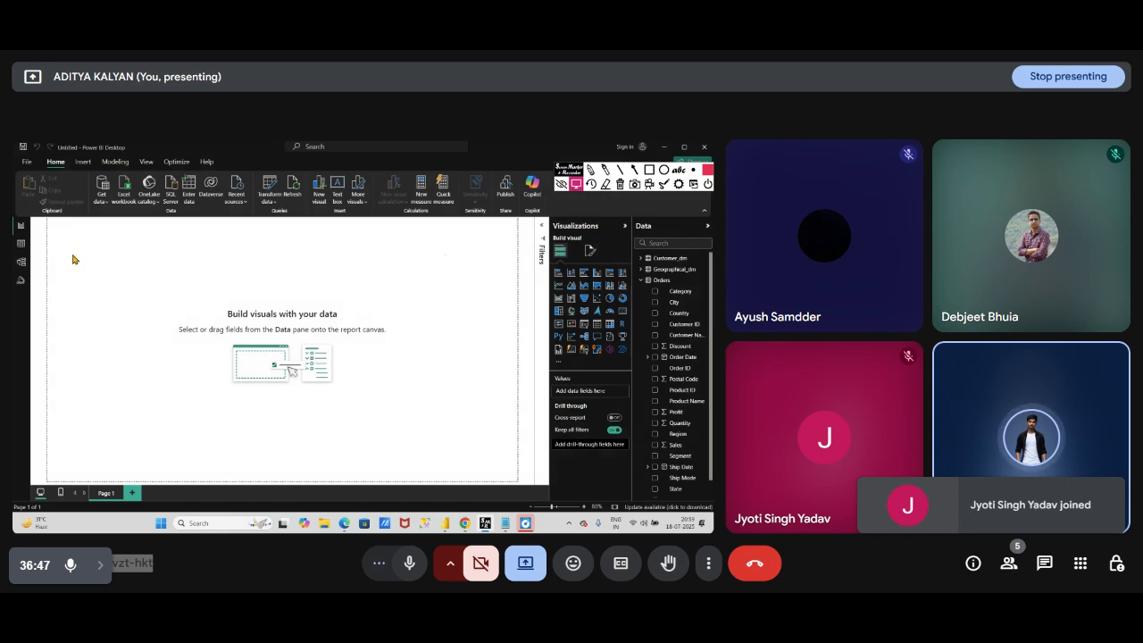
- Open the table view and look through the Orders table's columns from Order ID to Profit
click(21, 242)
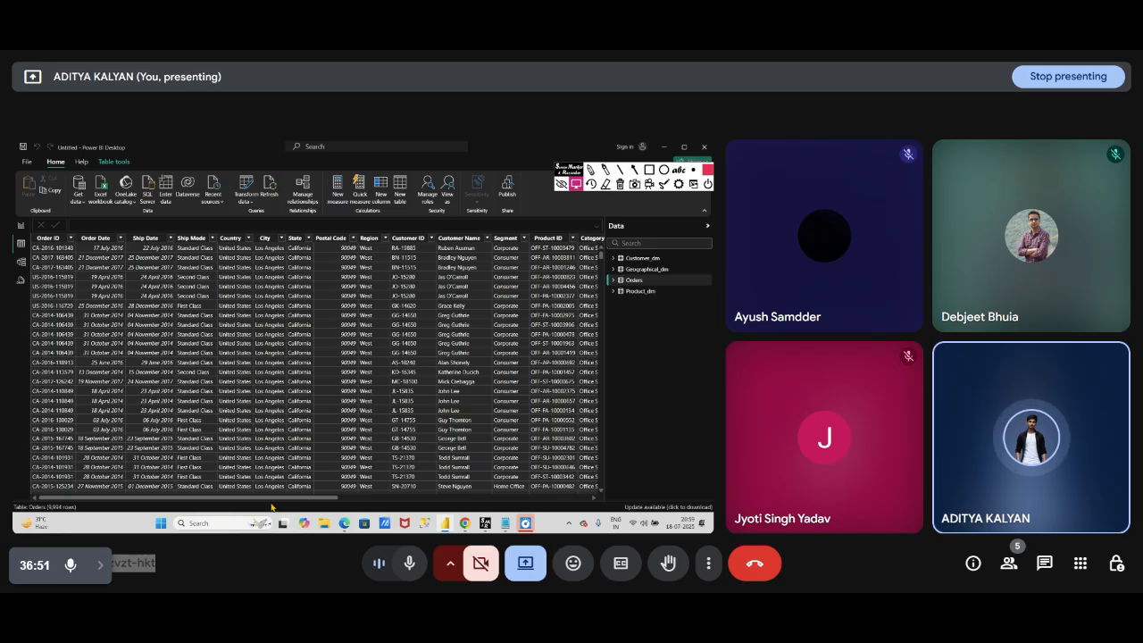
drag(277, 498, 553, 505)
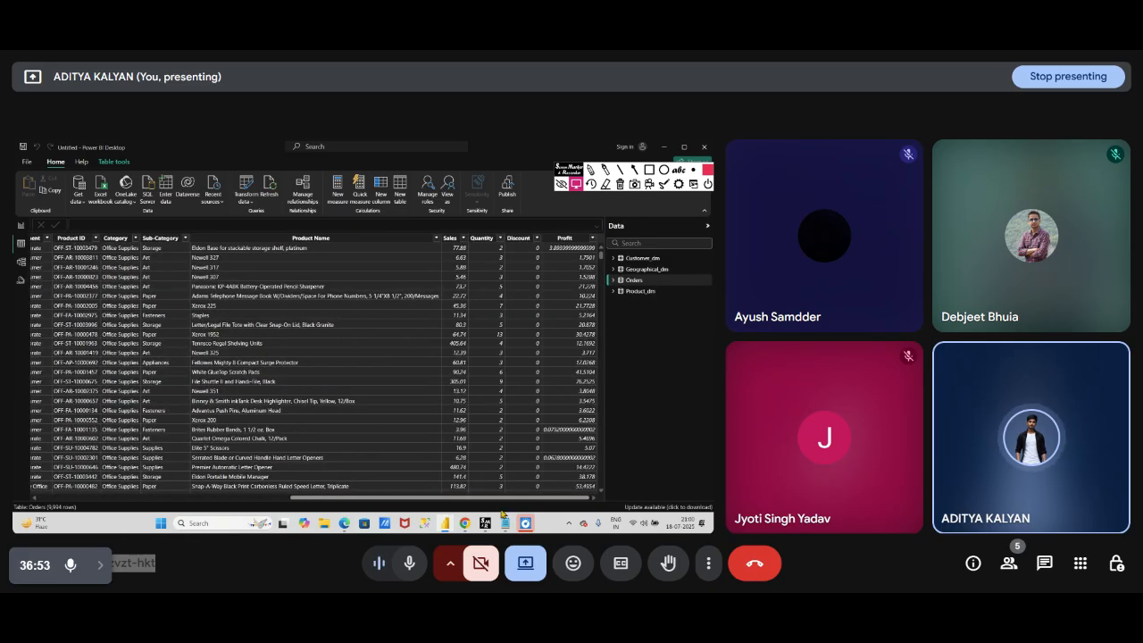
drag(419, 497, 33, 489)
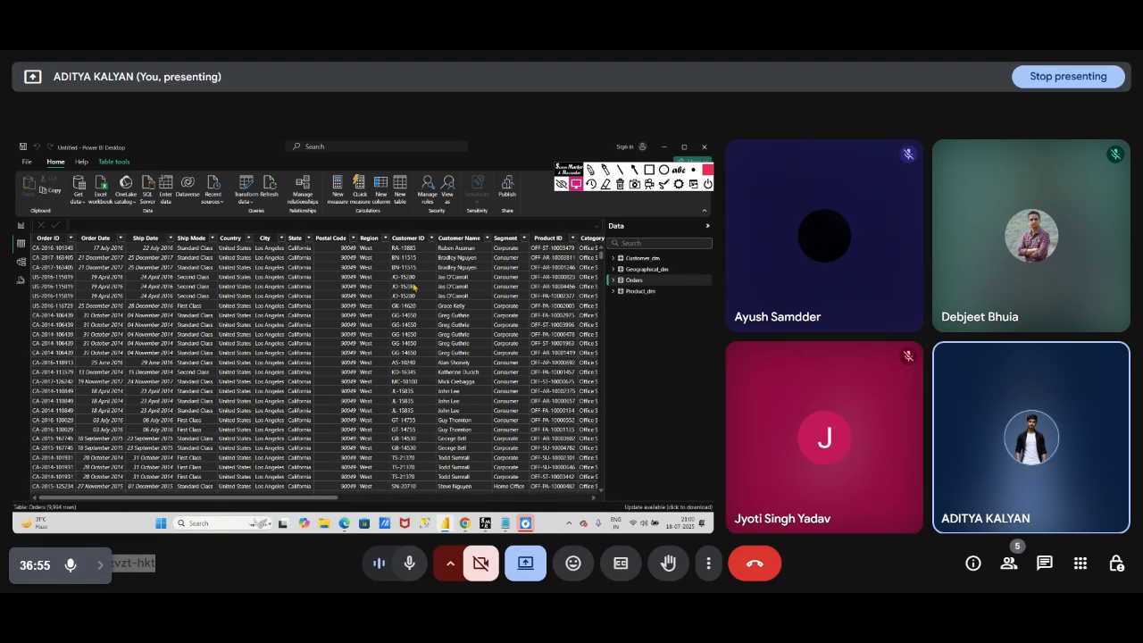
- Review the rows of the Geographical_dm, Customer_dm and Product_dm tables in the table view
click(644, 269)
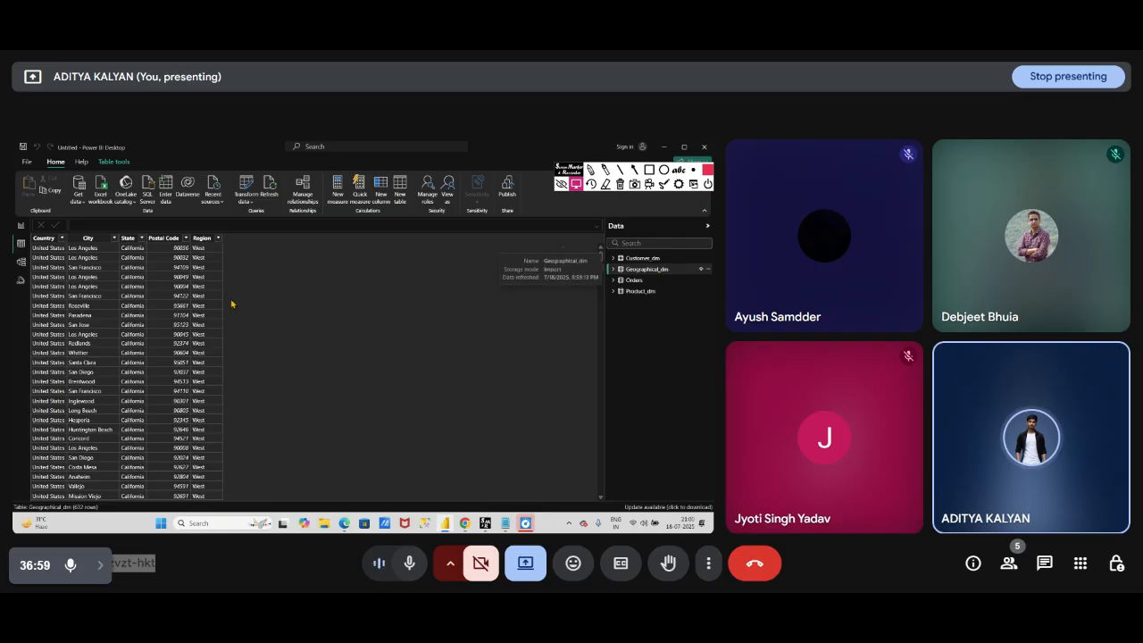
scroll(268, 295, down, 3)
scroll(402, 299, up, 3)
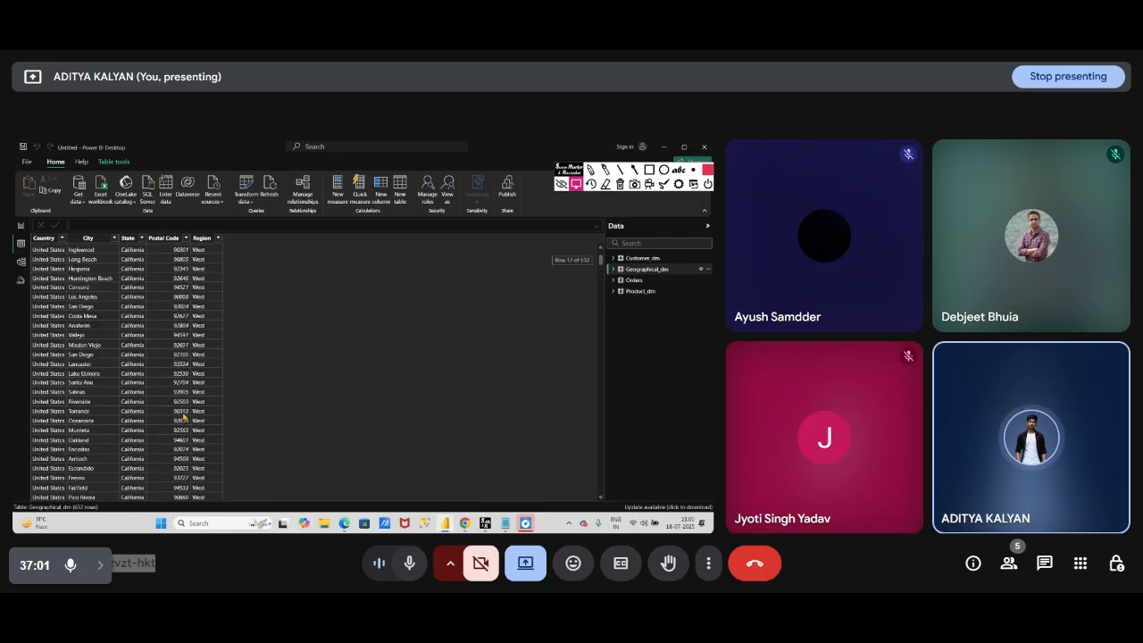
click(635, 258)
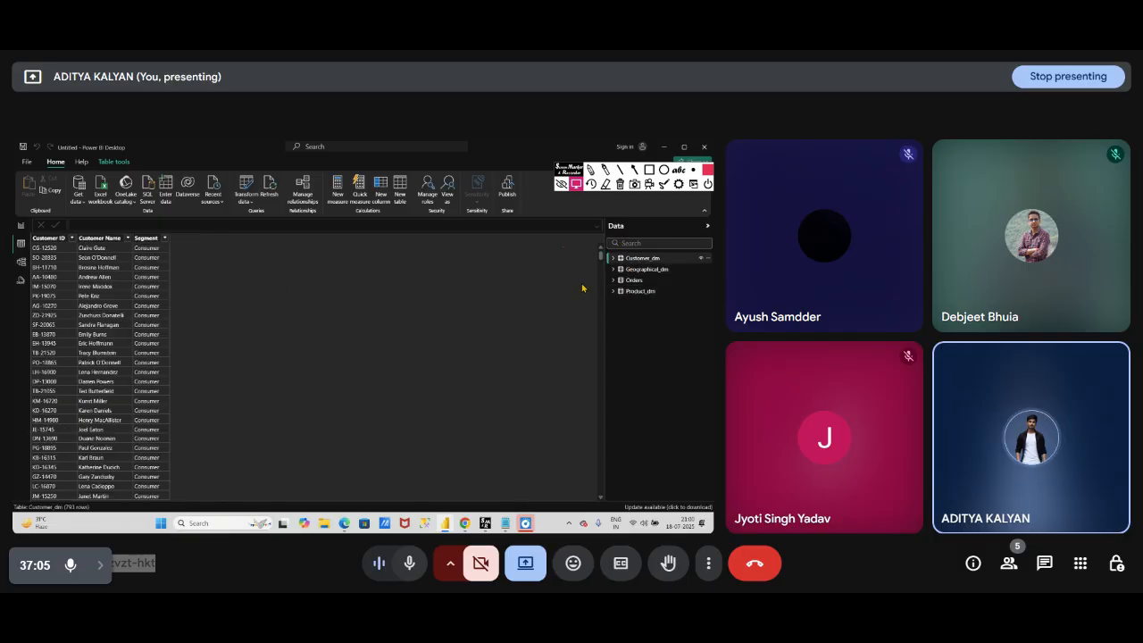
click(630, 291)
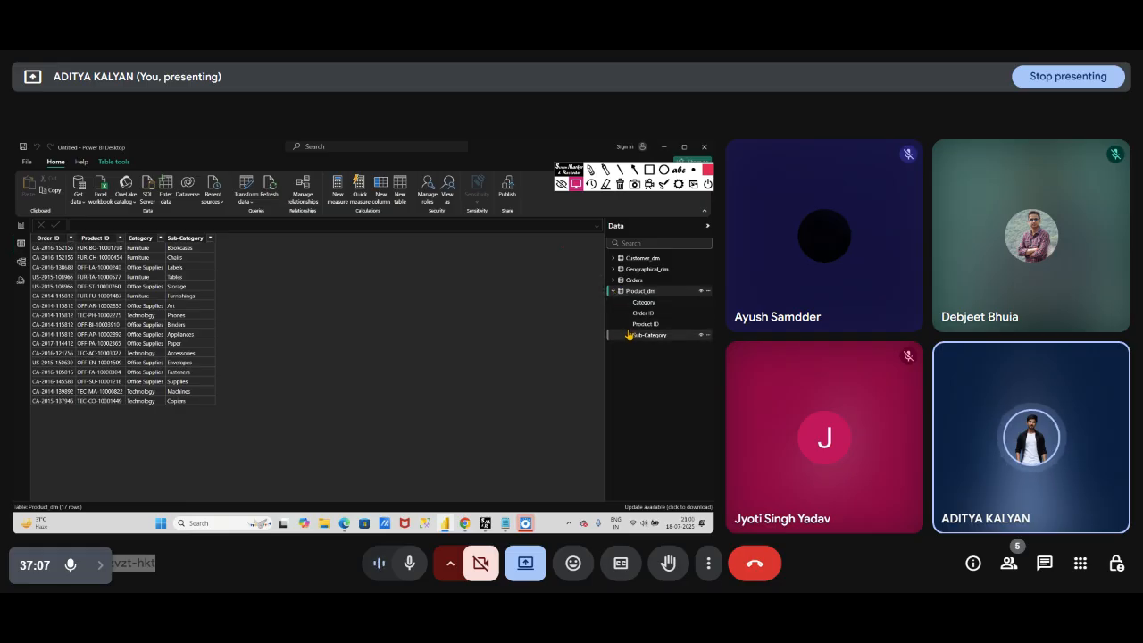
- Show the Orders table and expand the field lists of Geographical_dm, Orders and Customer_dm
click(613, 291)
click(616, 270)
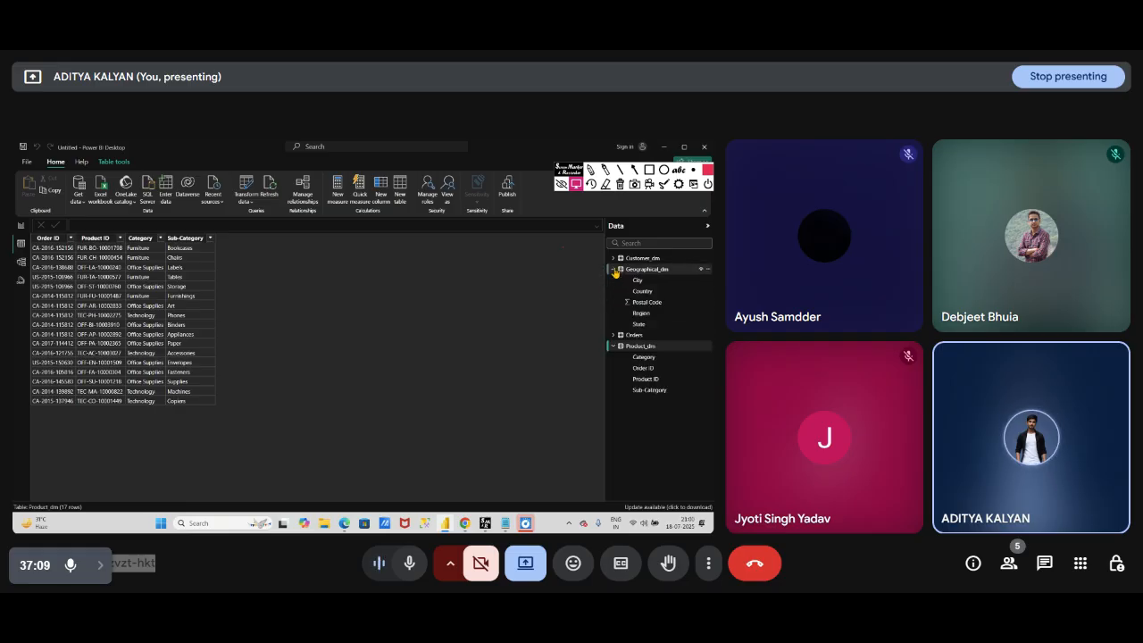
click(627, 335)
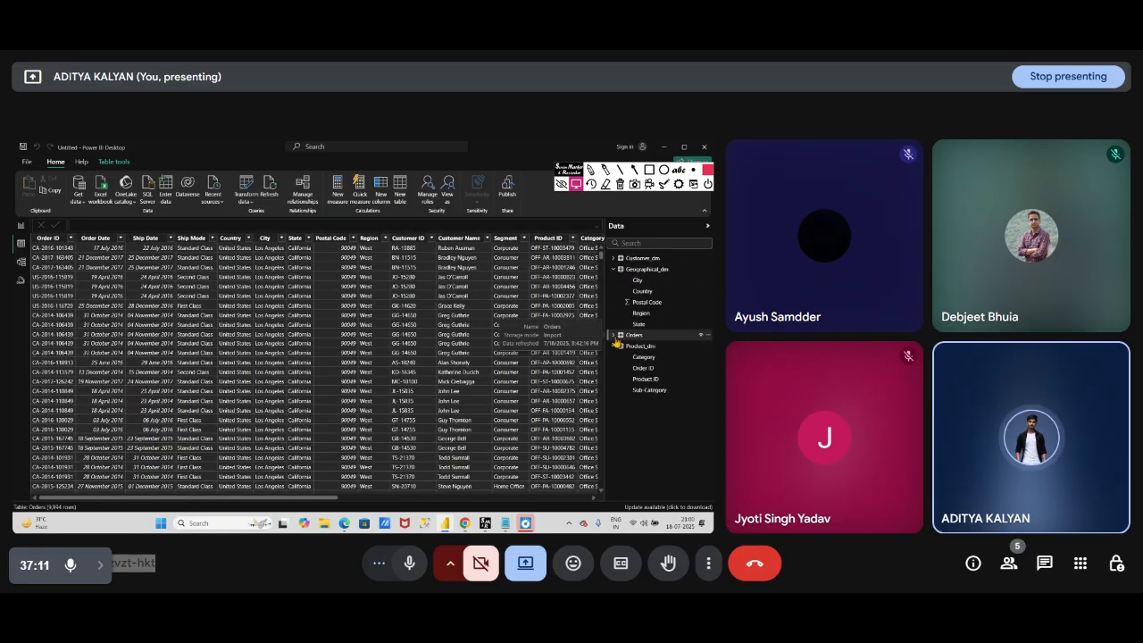
click(614, 335)
click(615, 260)
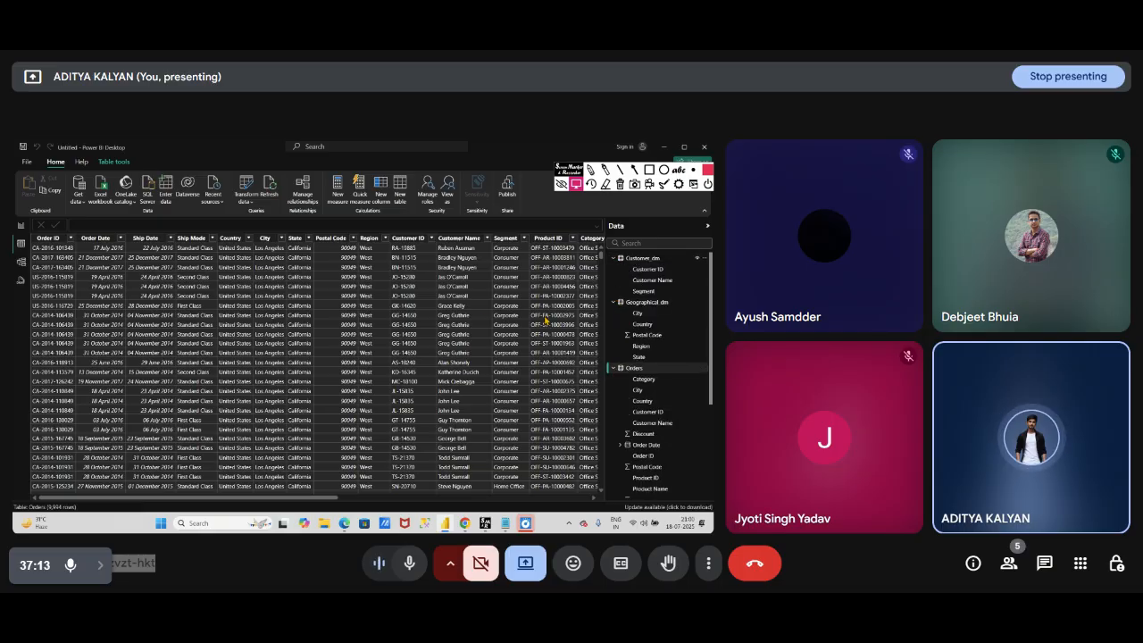
- In the report view, add an empty stacked bar chart, enlarge it and position it on the page
click(19, 227)
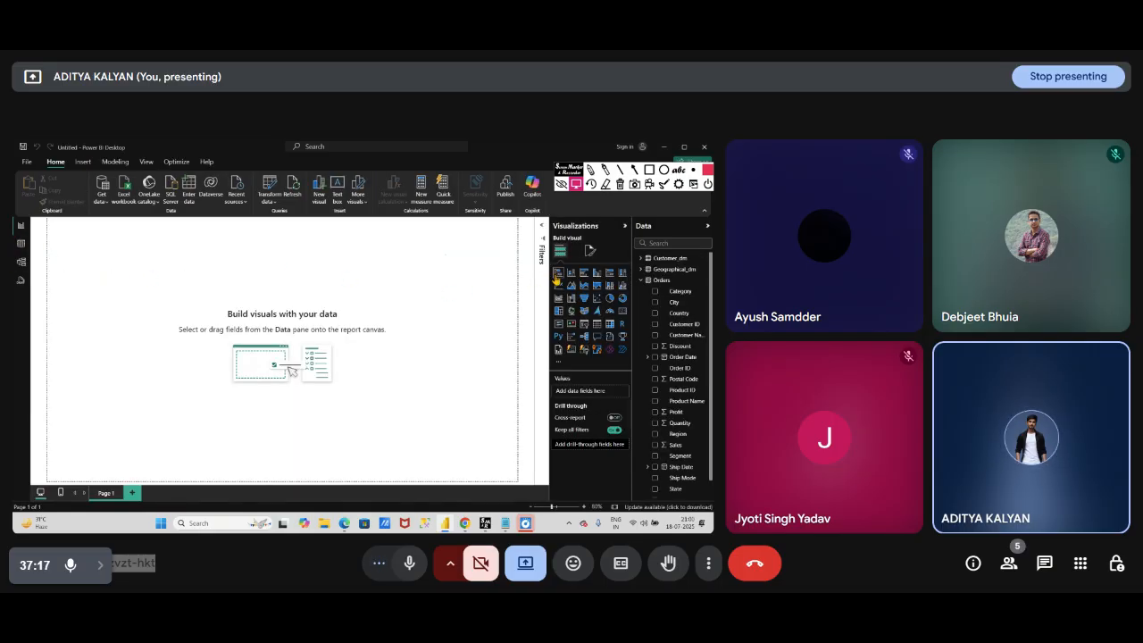
drag(121, 301, 395, 390)
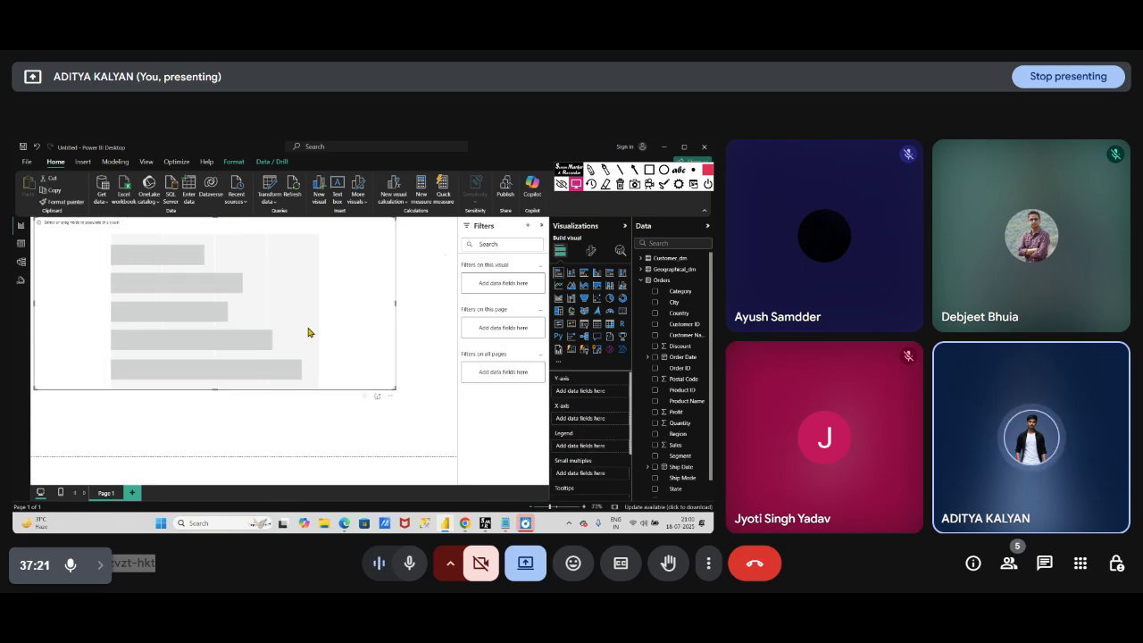
drag(309, 329, 308, 357)
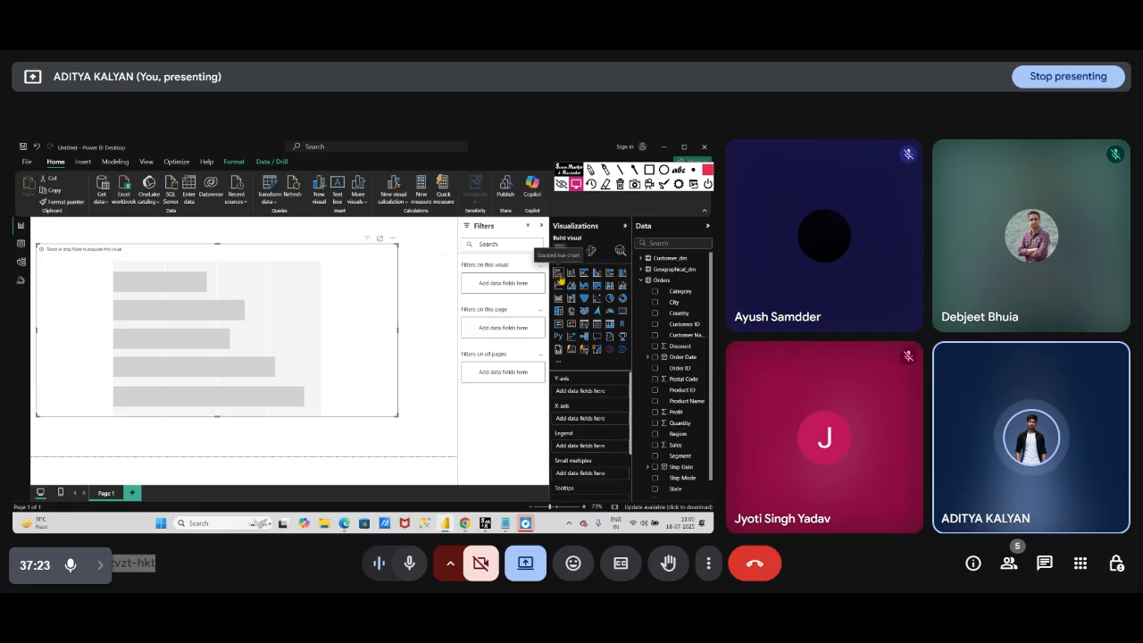
drag(301, 302, 326, 303)
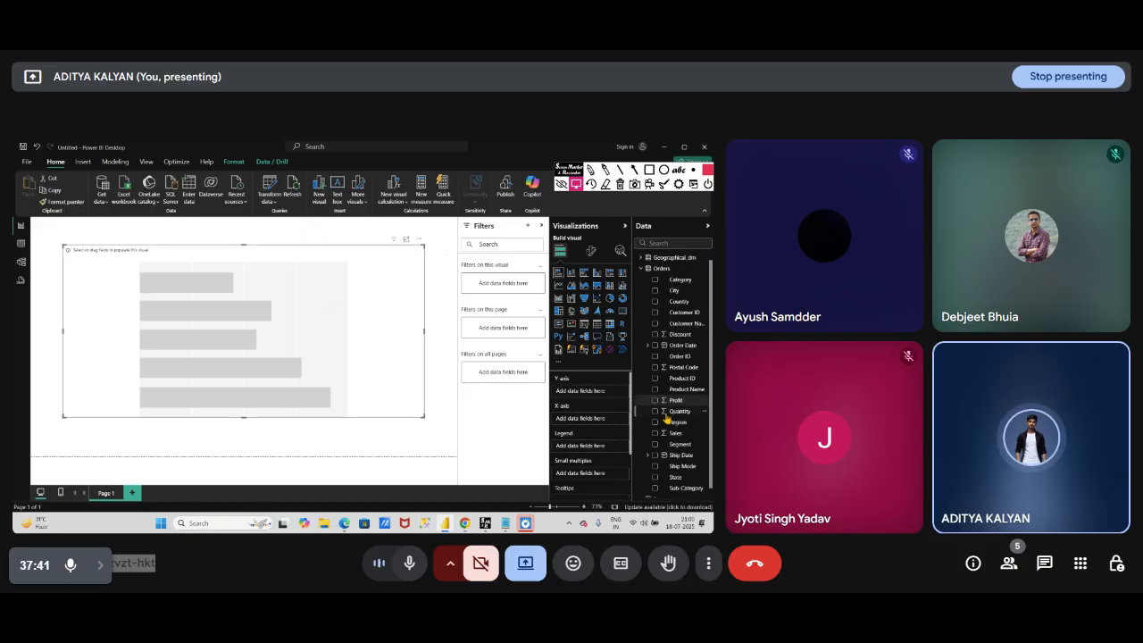
- Expand the Product_dm fields and add Sales from the Orders table to the bar chart's X-axis
scroll(666, 429, down, 1)
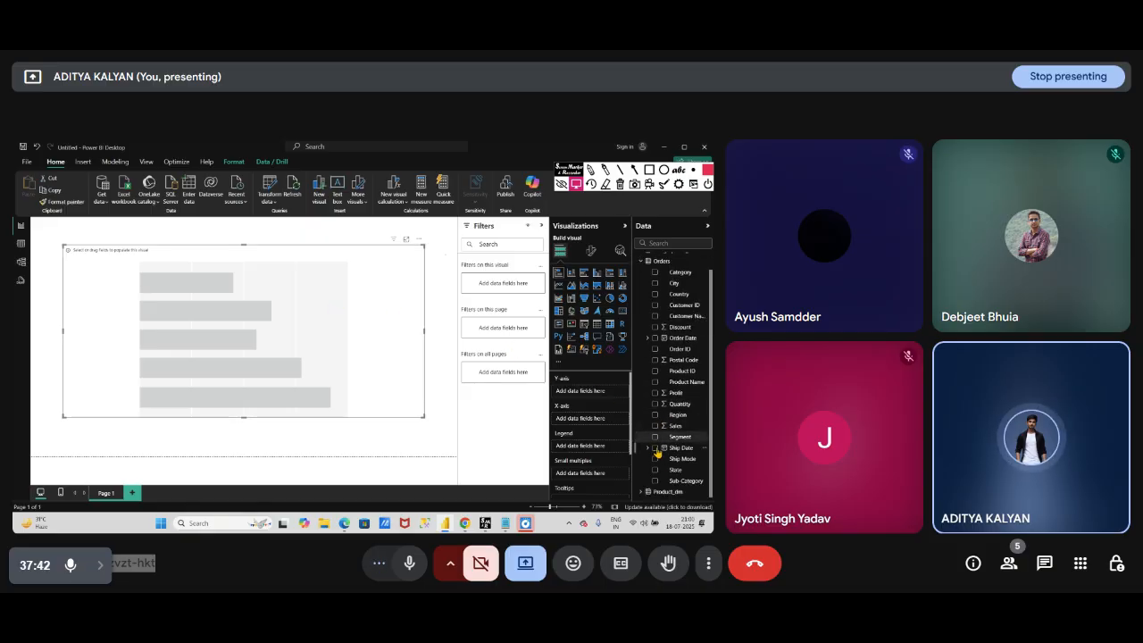
click(641, 493)
click(641, 493)
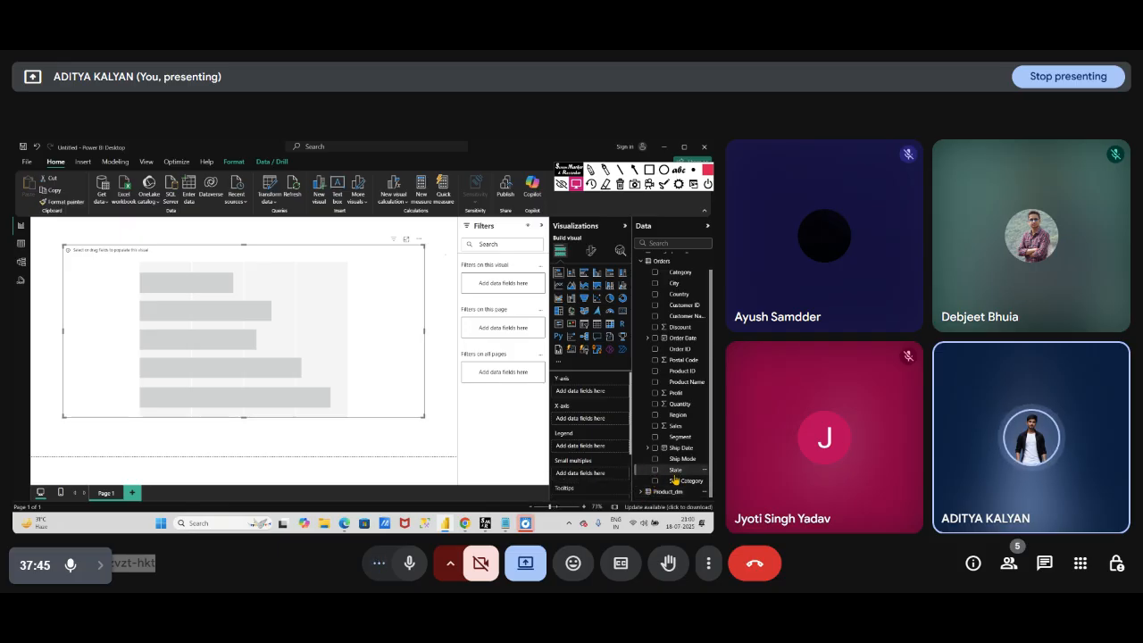
click(641, 492)
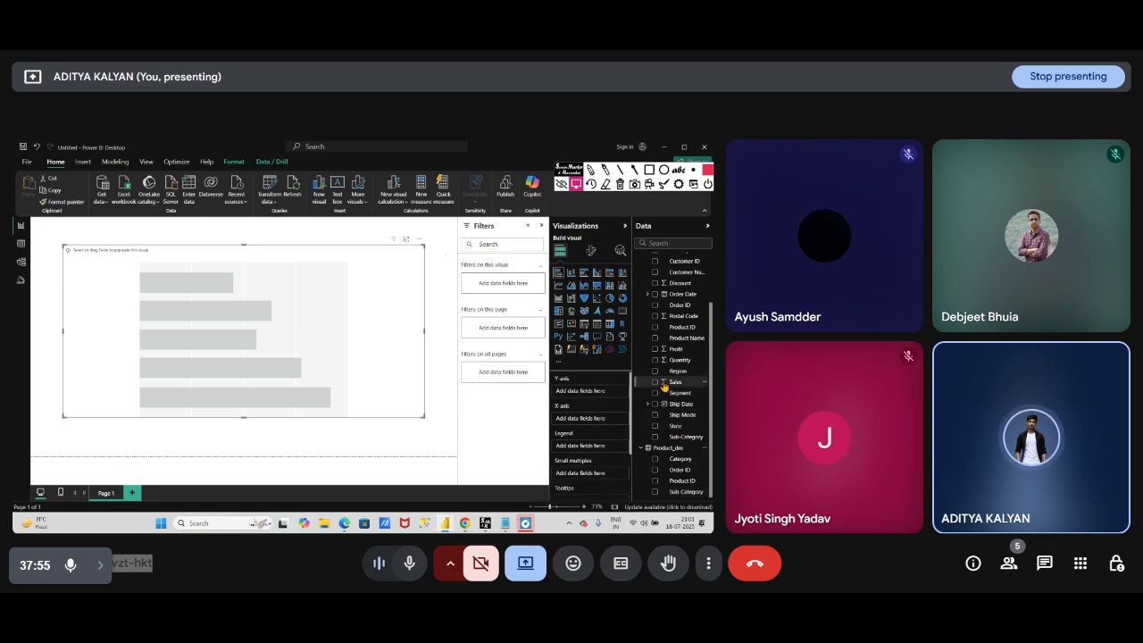
drag(664, 386, 186, 279)
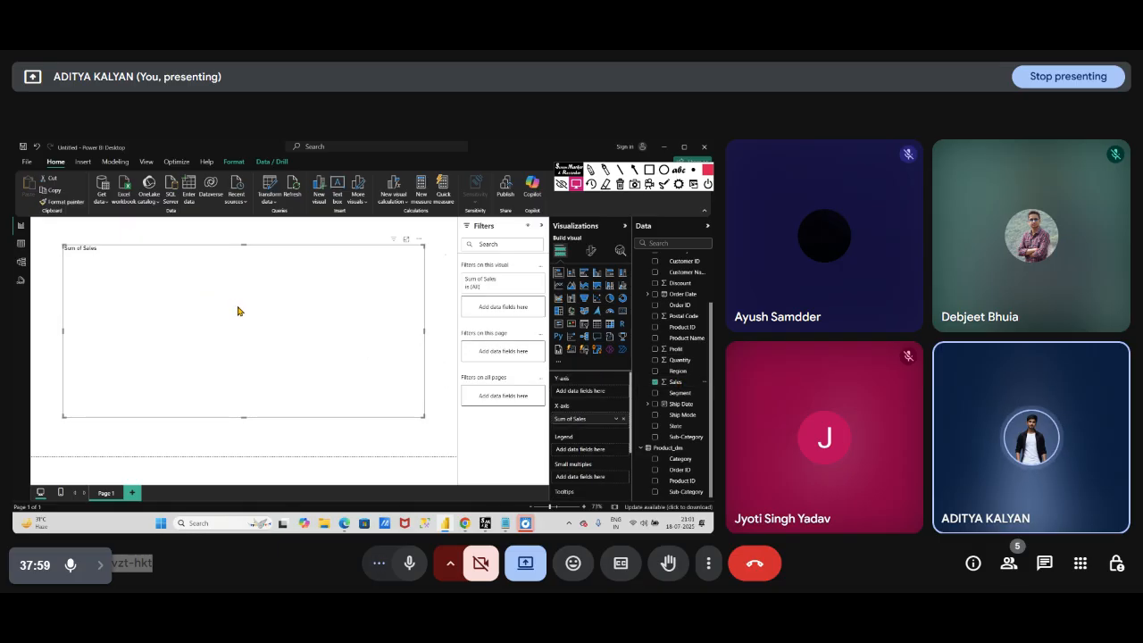
mouse_move(277, 327)
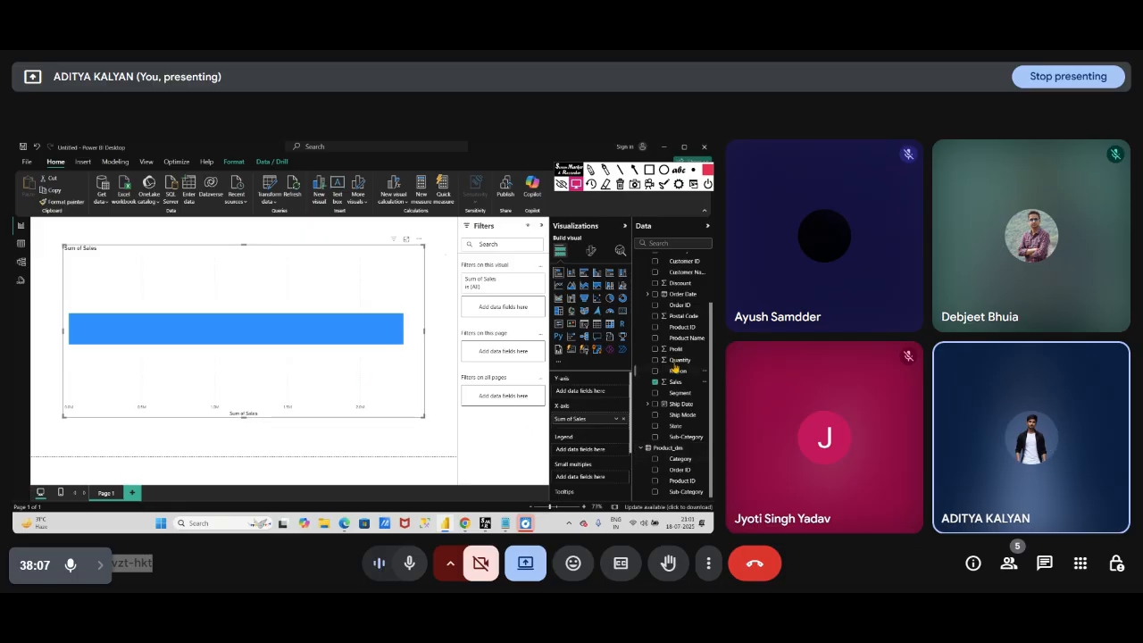
- Expand the Geographical_dm and Customer_dm fields, and add Category from Product_dm to the bar chart's Y-axis
scroll(676, 358, up, 2)
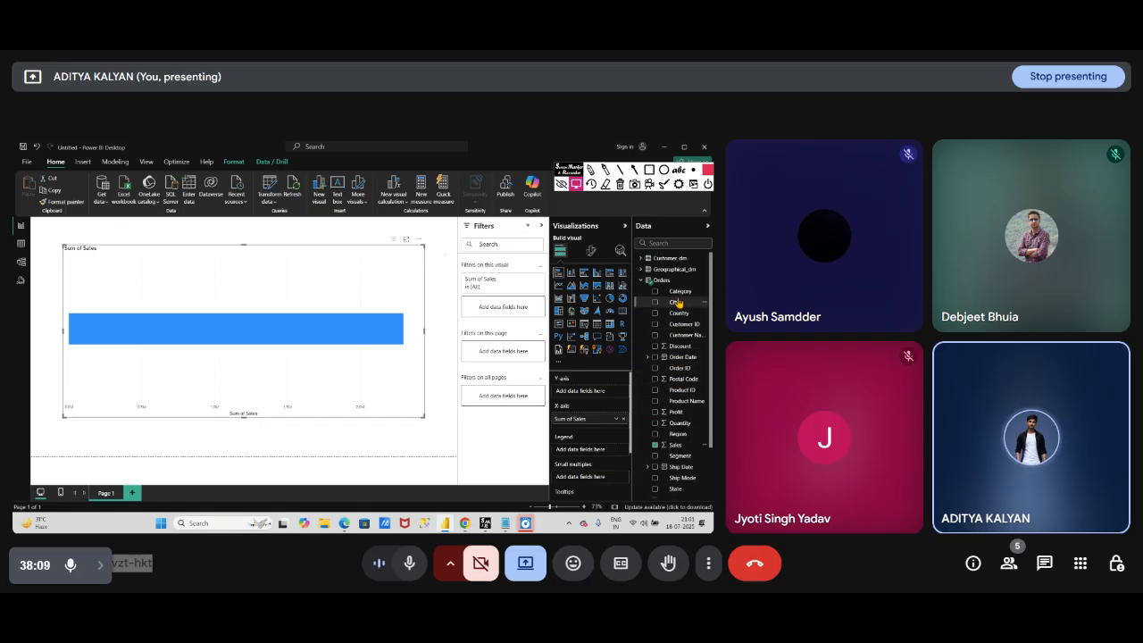
click(640, 269)
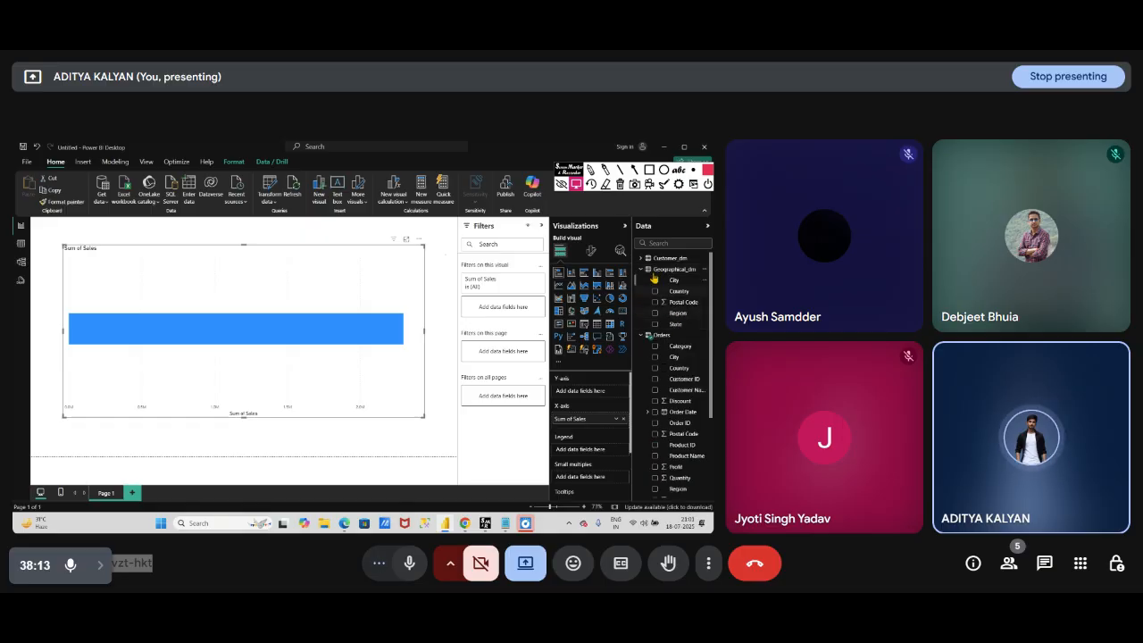
click(640, 258)
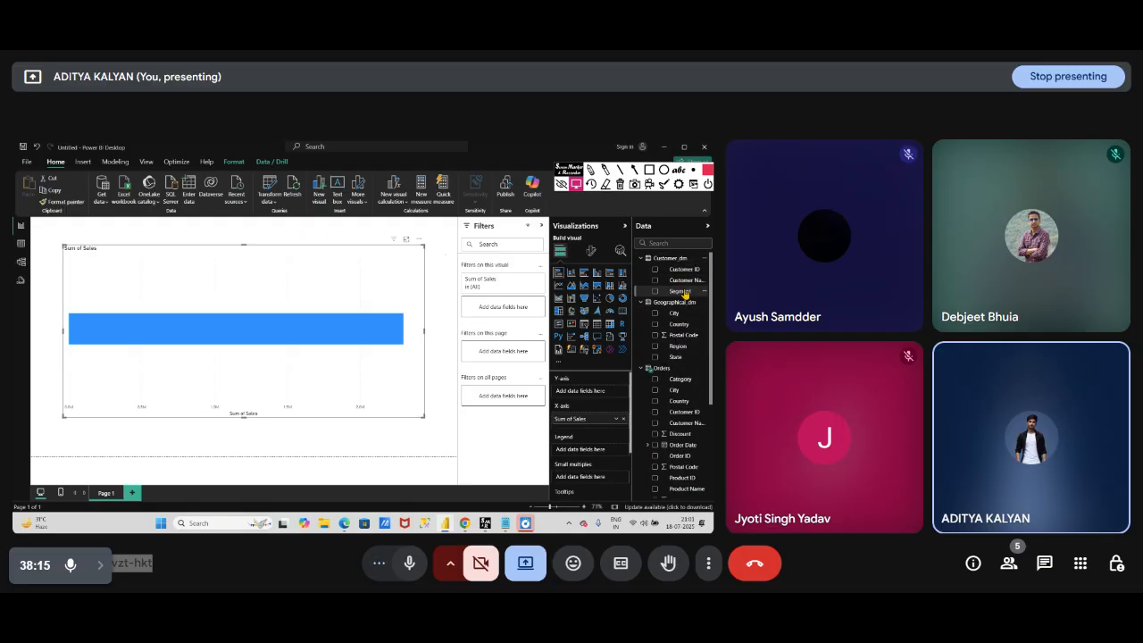
scroll(681, 393, down, 3)
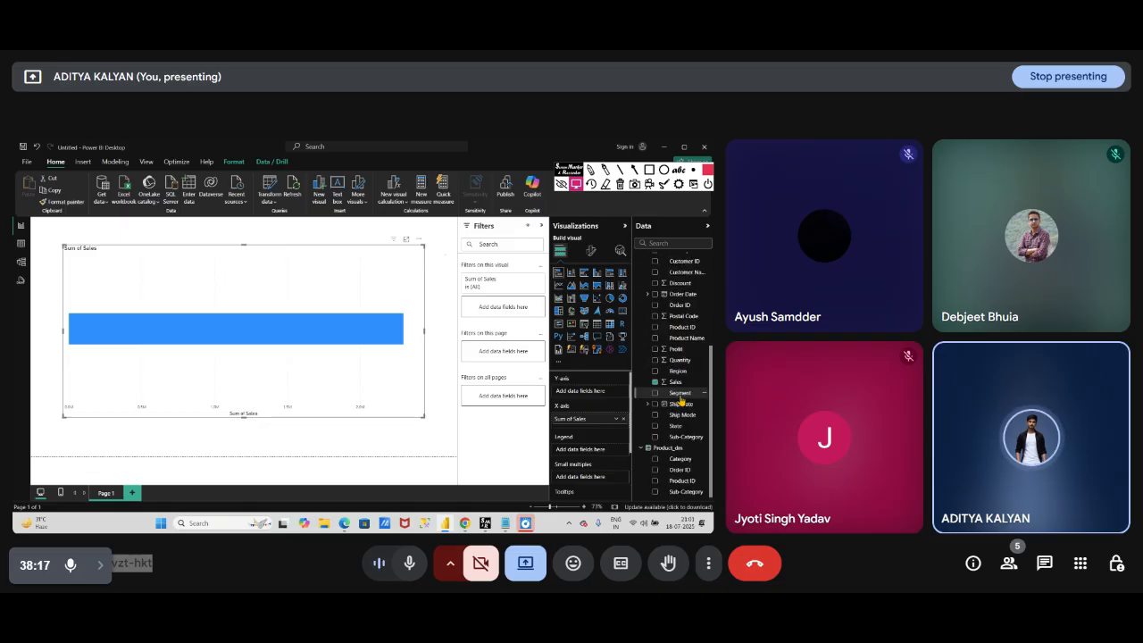
drag(680, 458, 242, 292)
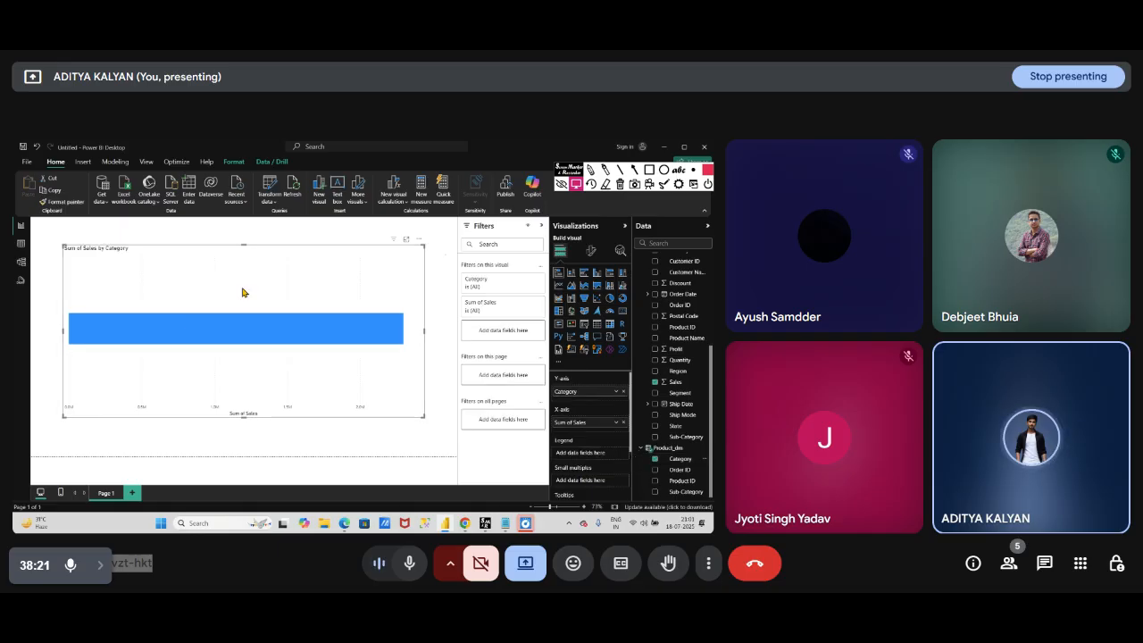
- Enlarge the Sum of Sales by Category chart slightly in both width and height
click(426, 419)
click(419, 410)
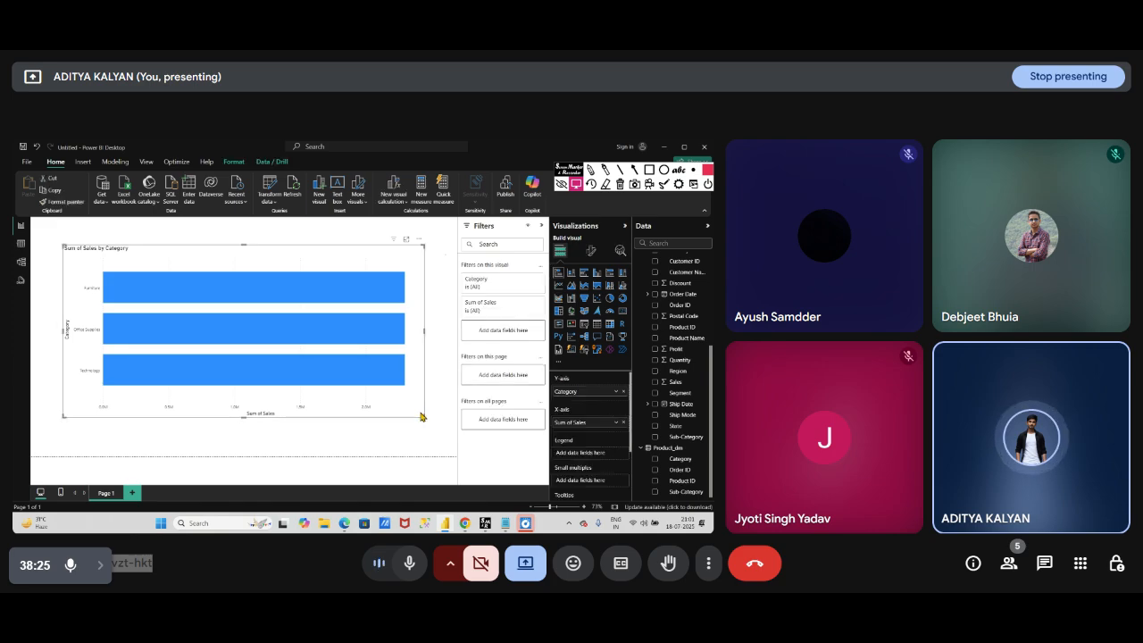
drag(423, 417, 439, 446)
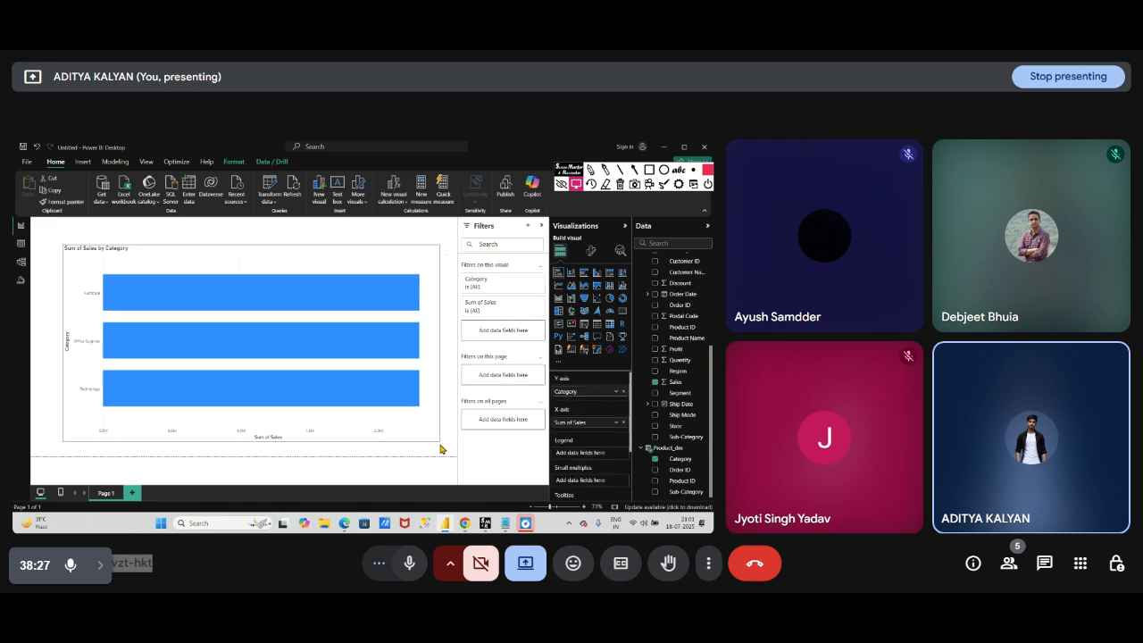
- Collapse the Filters pane to give the canvas more room, and refresh the report data
click(542, 225)
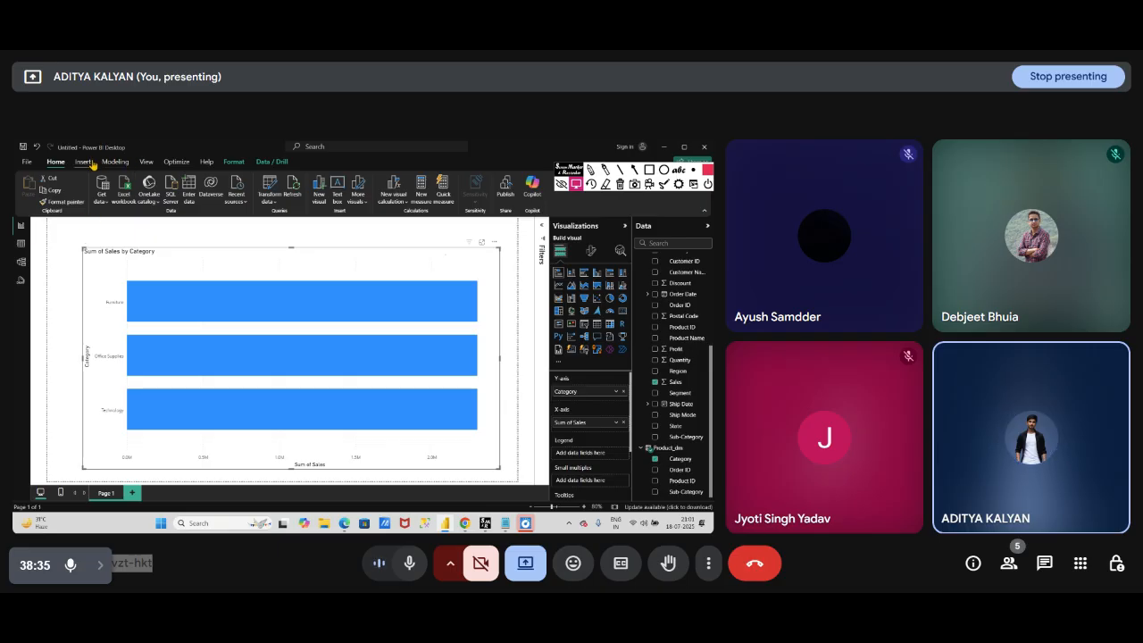
click(291, 197)
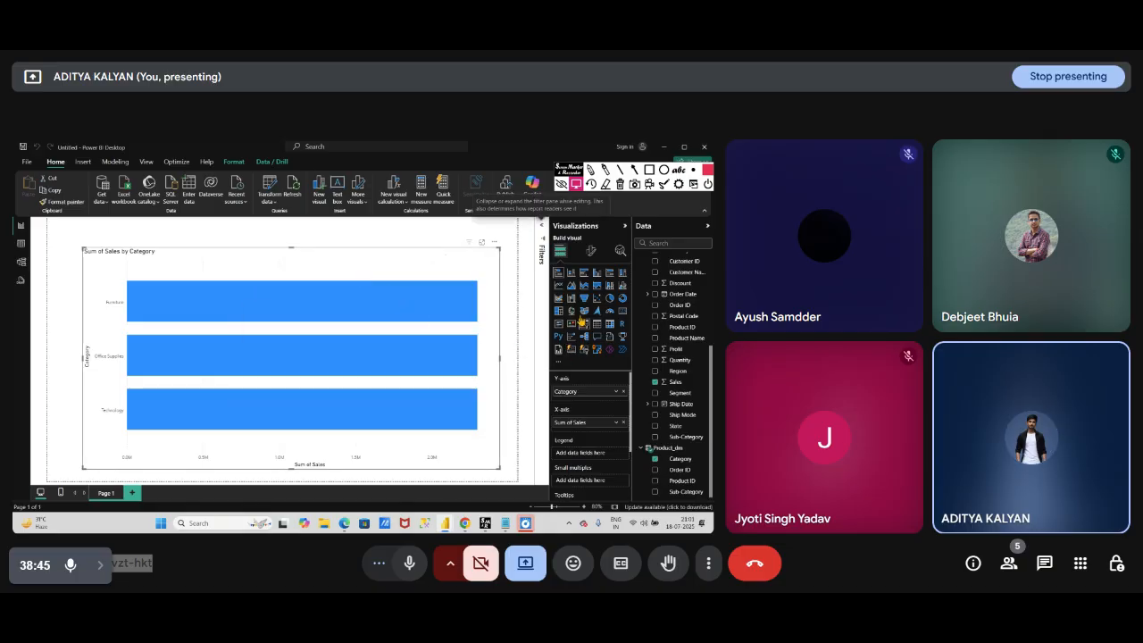
- Try the sales chart as a clustered bar and a stacked column chart, and aggregate Sales by Average
click(584, 273)
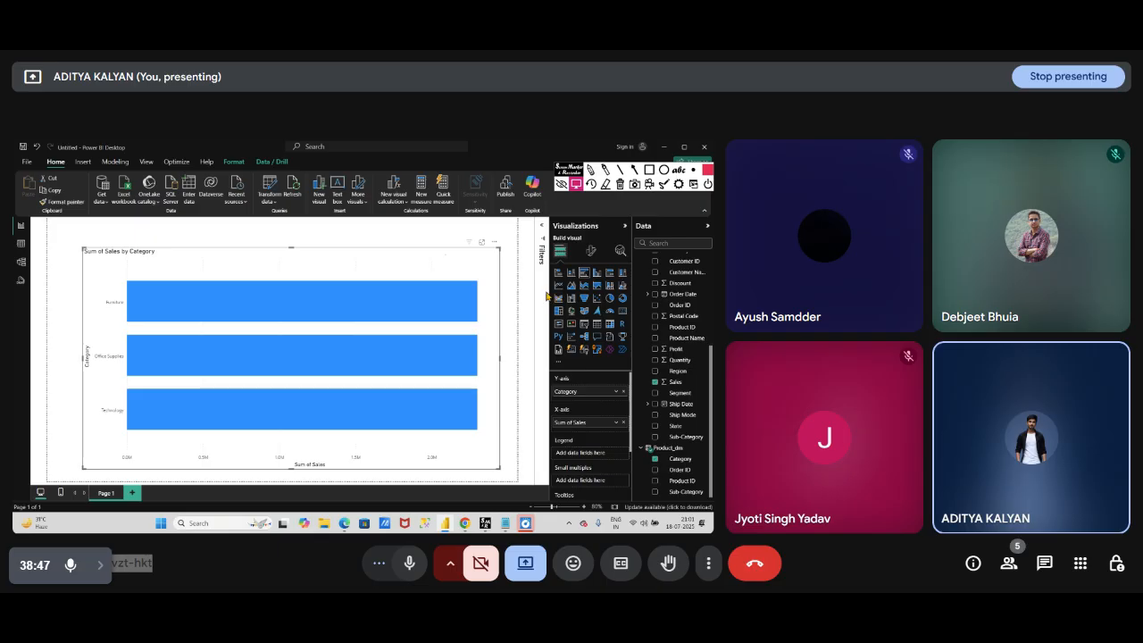
click(571, 272)
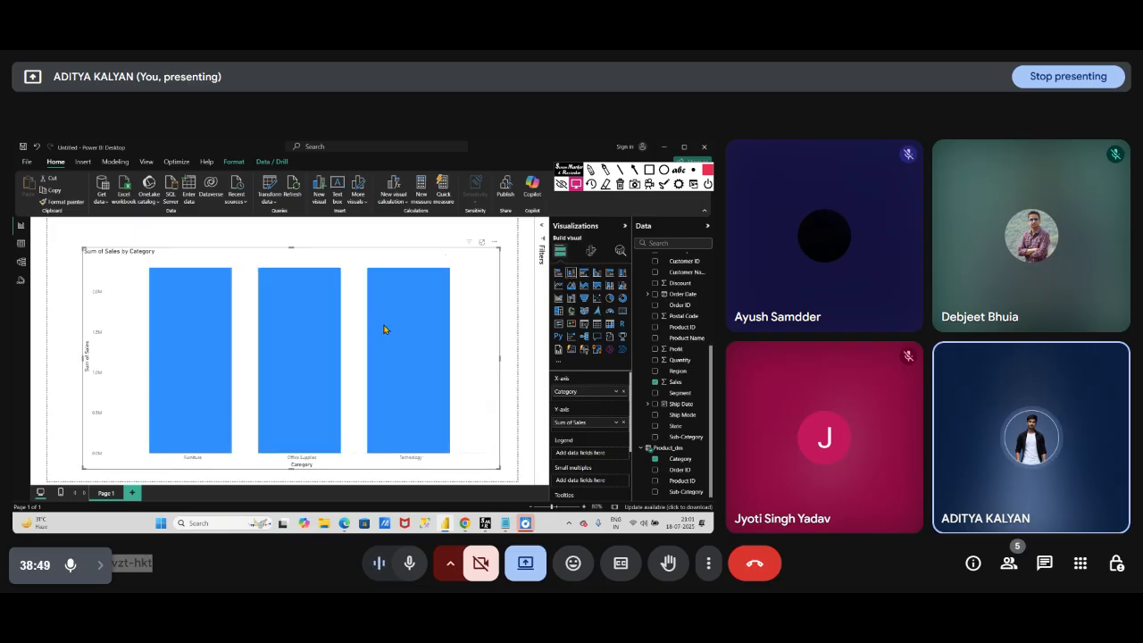
click(617, 425)
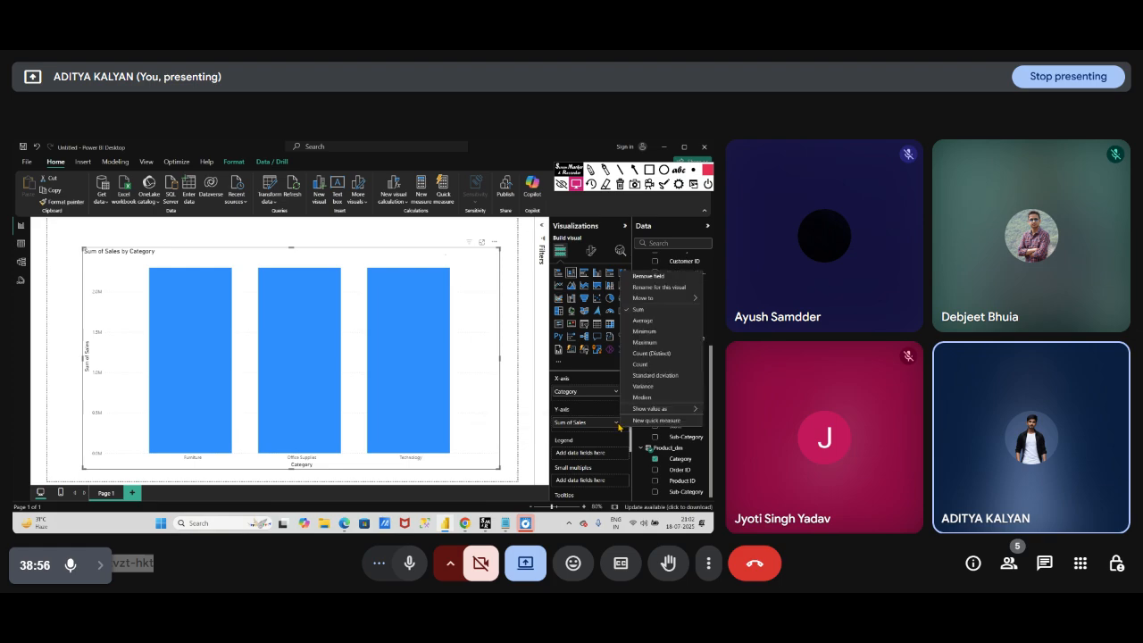
click(643, 319)
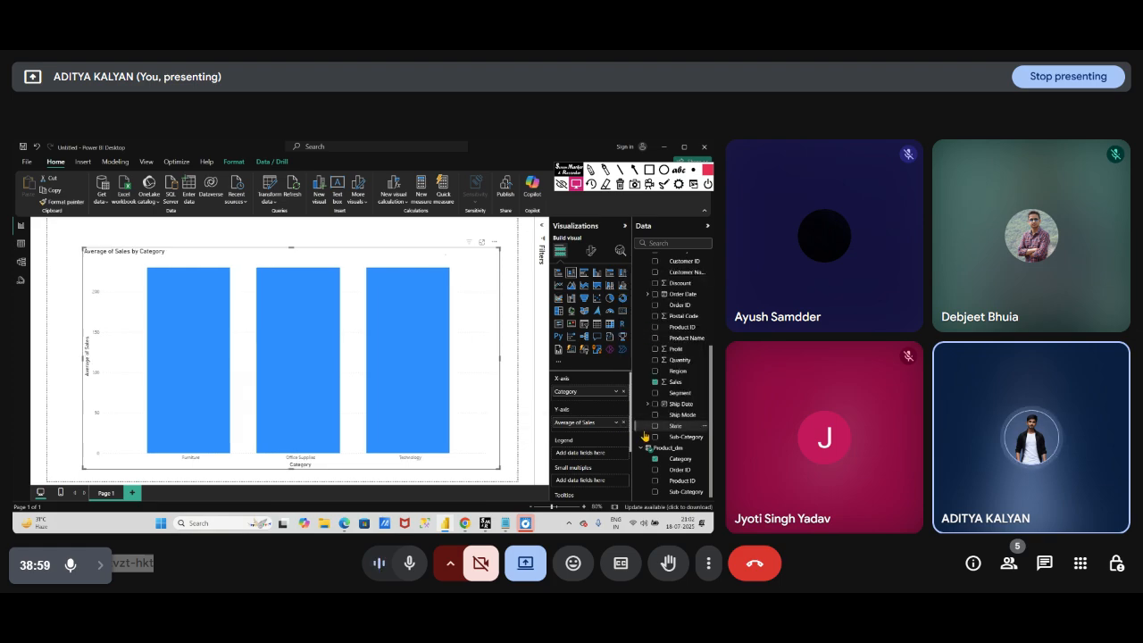
- Restore the Sales aggregation to Sum and convert the Category chart to a donut chart
click(617, 423)
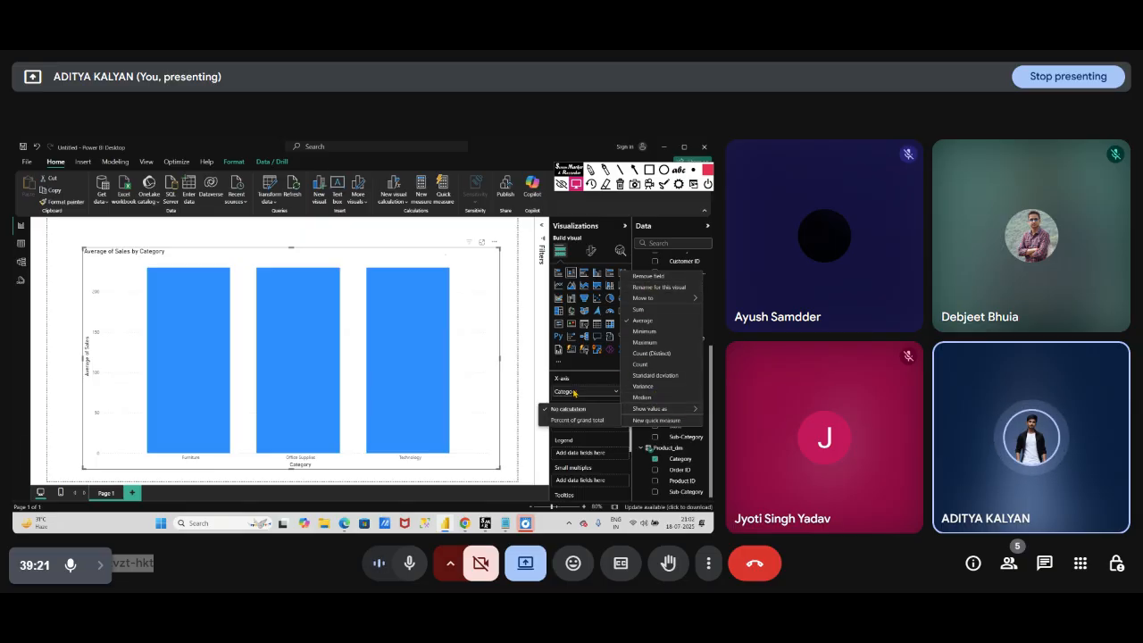
click(509, 404)
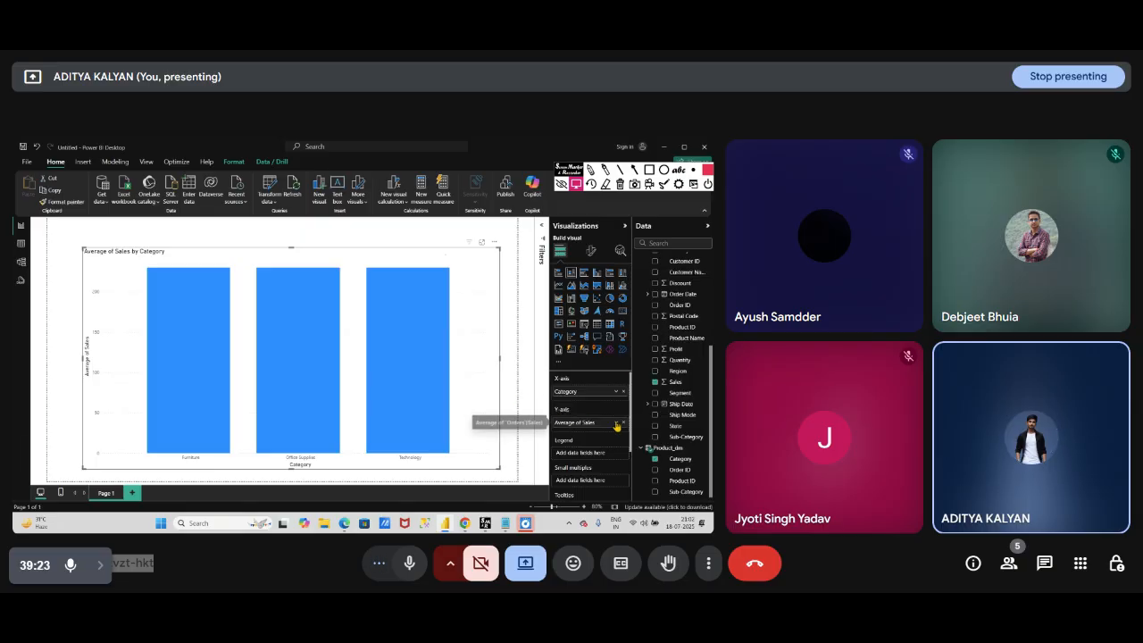
click(616, 422)
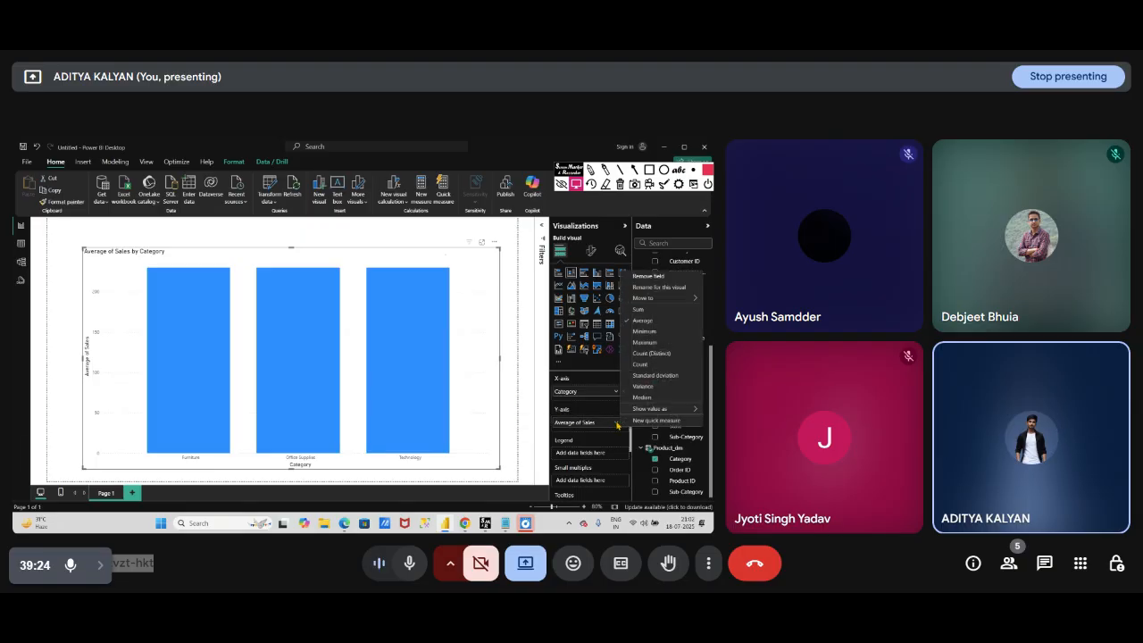
click(638, 309)
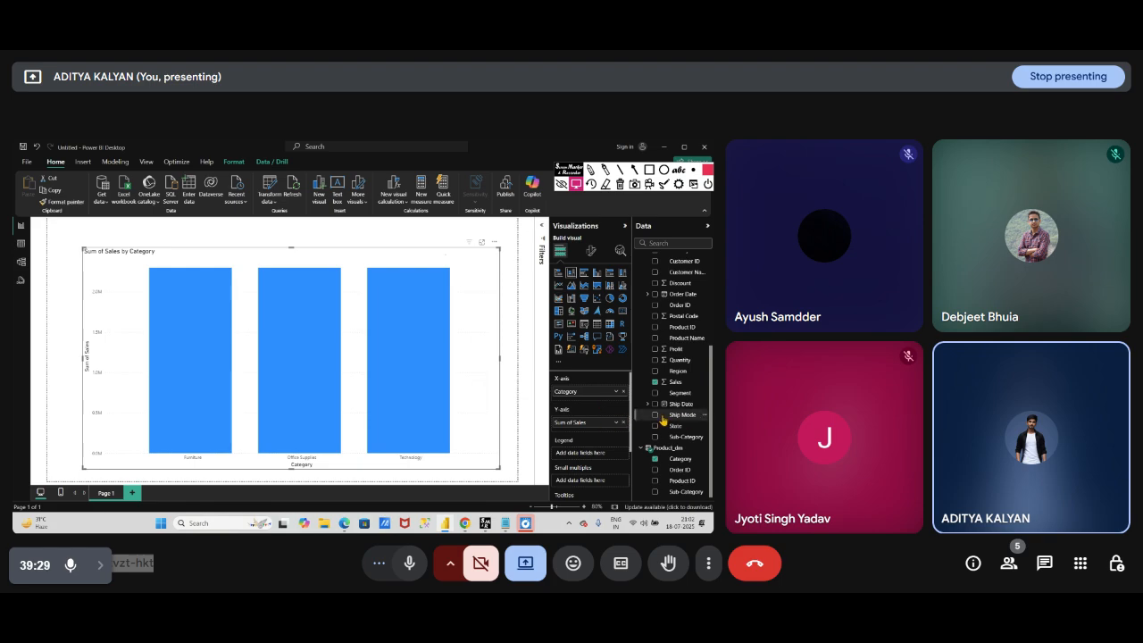
click(620, 301)
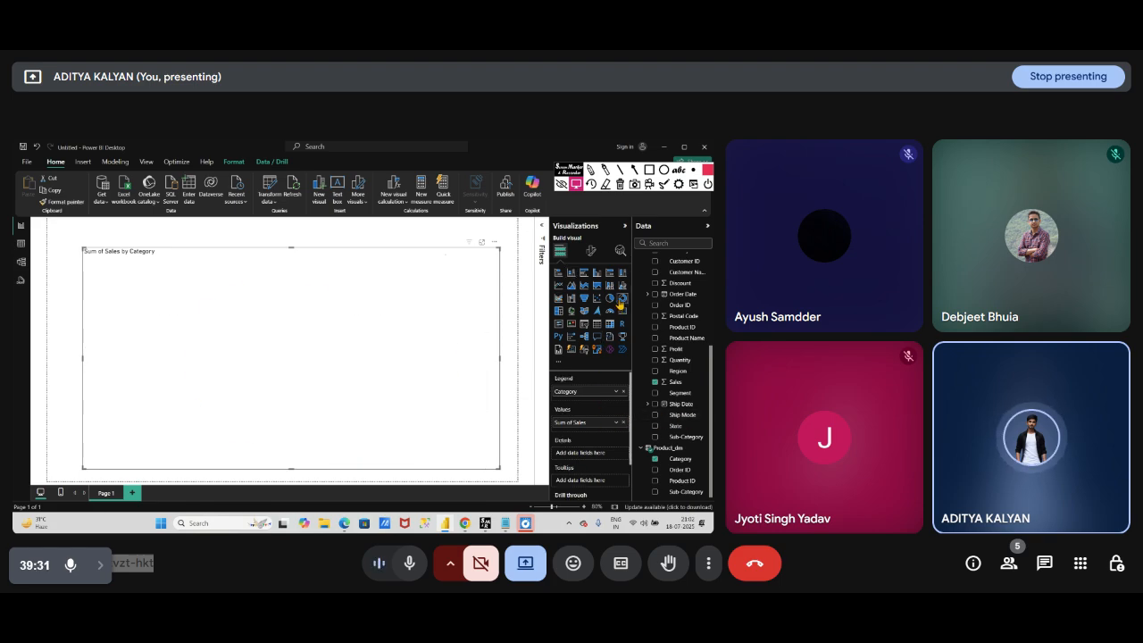
click(509, 450)
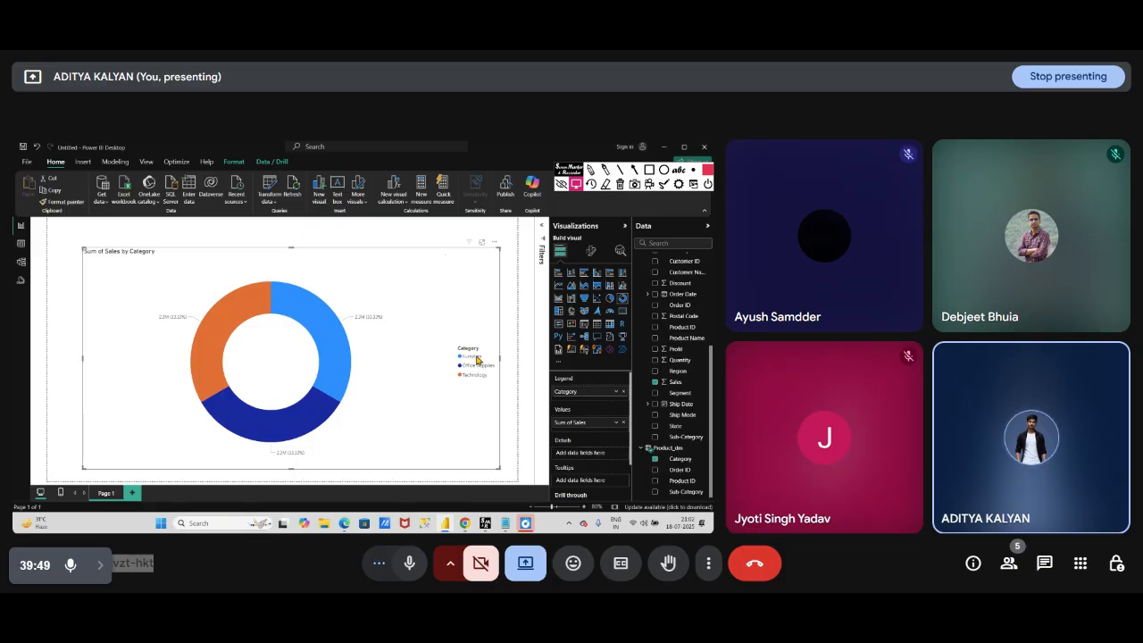
- Examine the build options and visual formatting options of the donut chart, including the colors under Slices
click(590, 251)
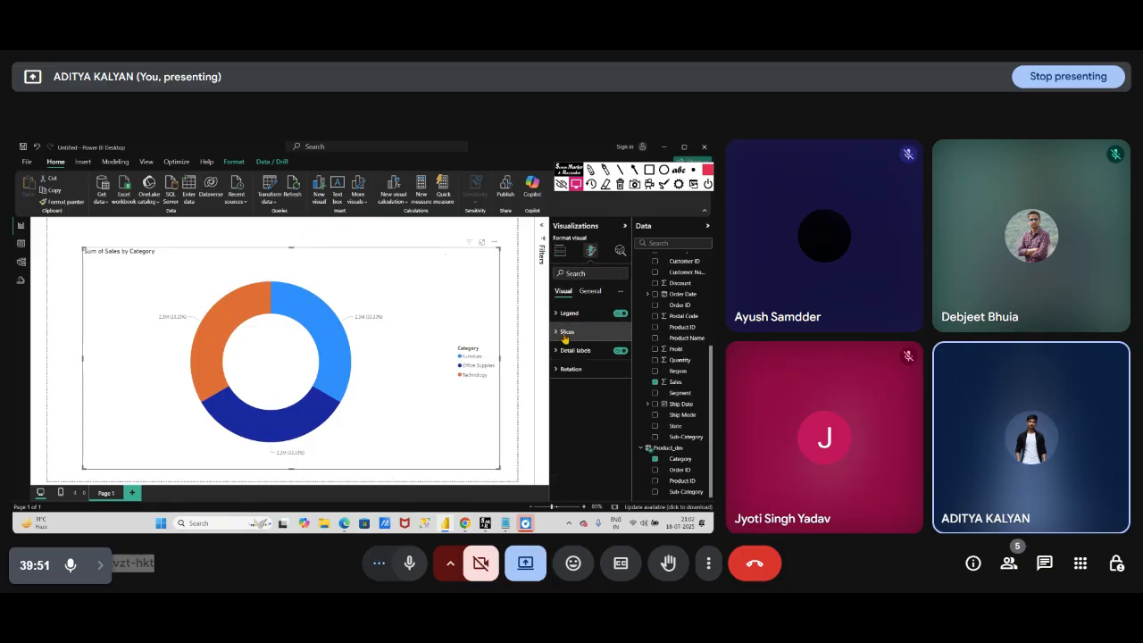
click(565, 334)
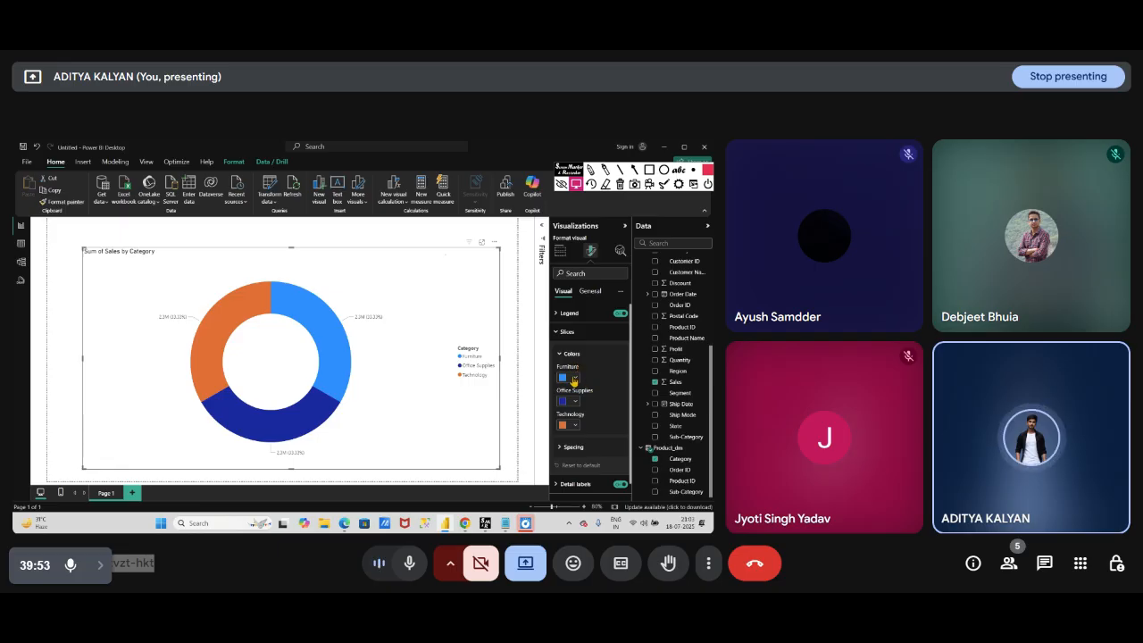
click(647, 171)
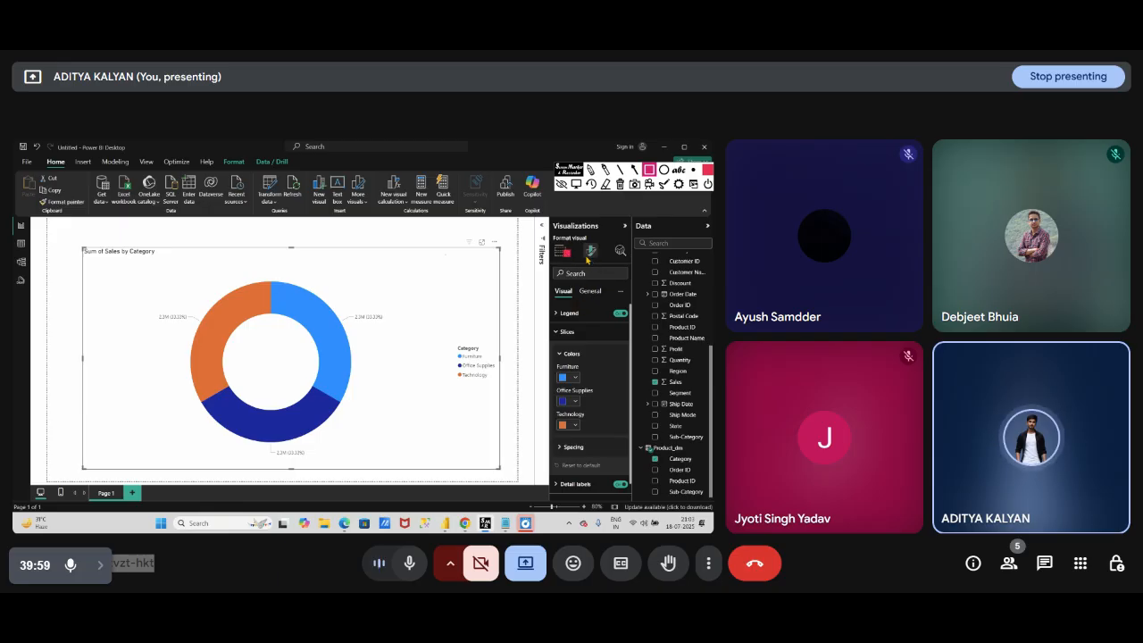
click(605, 184)
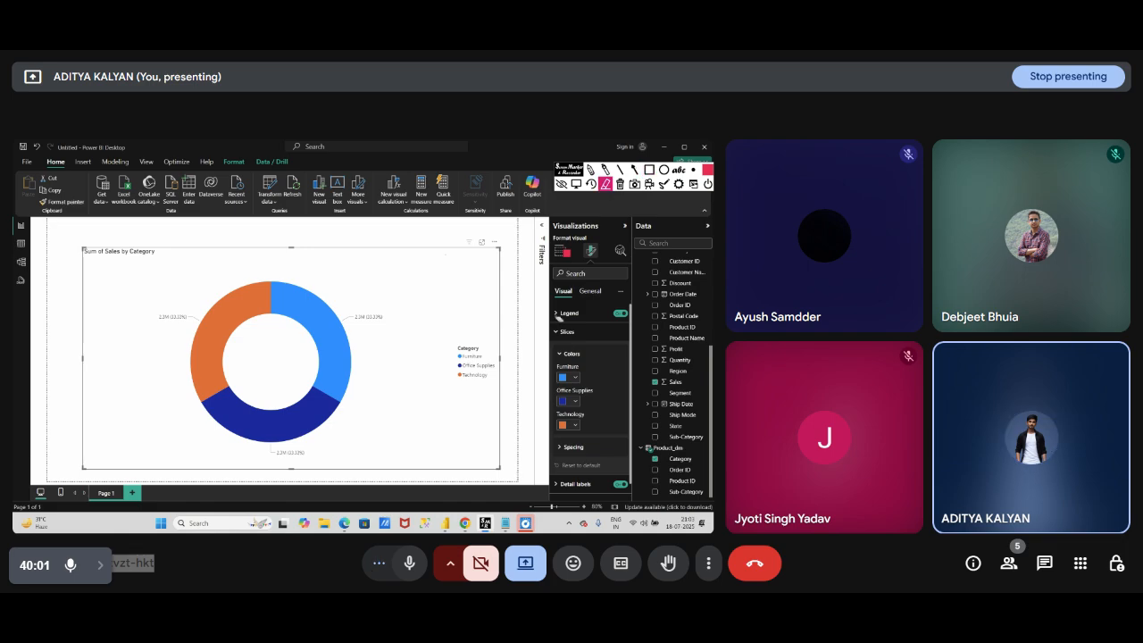
click(574, 184)
click(563, 250)
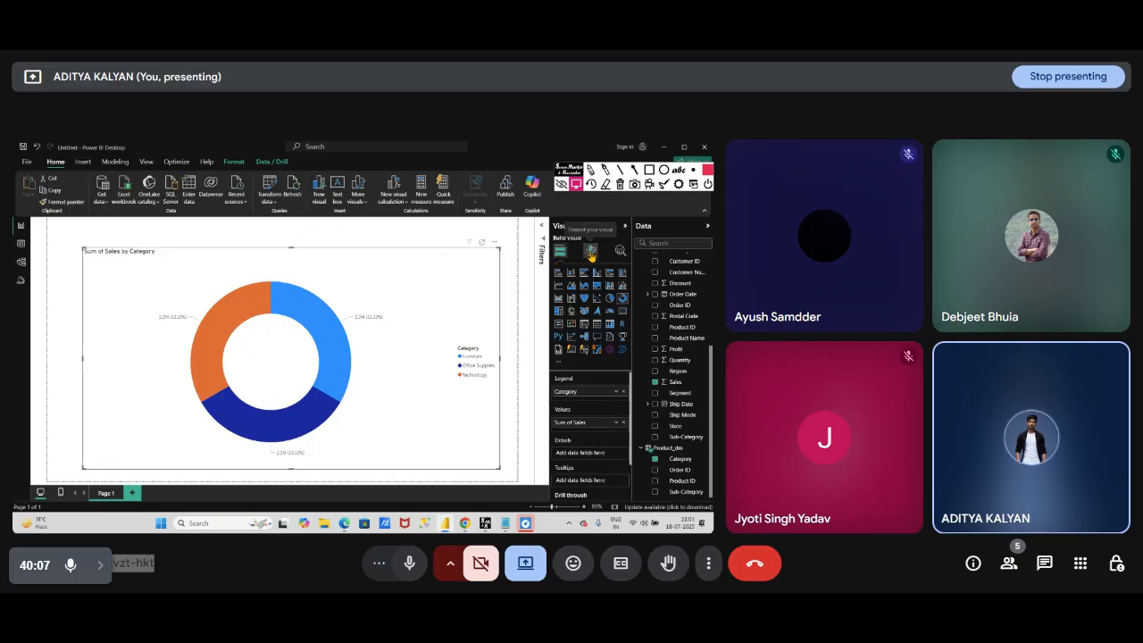
click(590, 251)
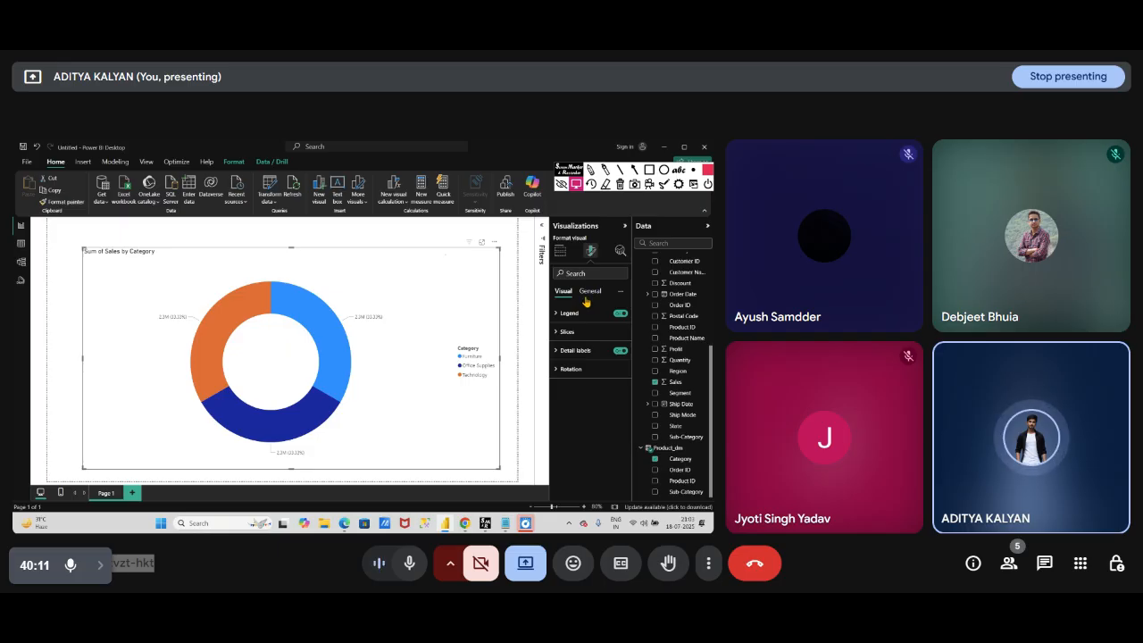
click(558, 334)
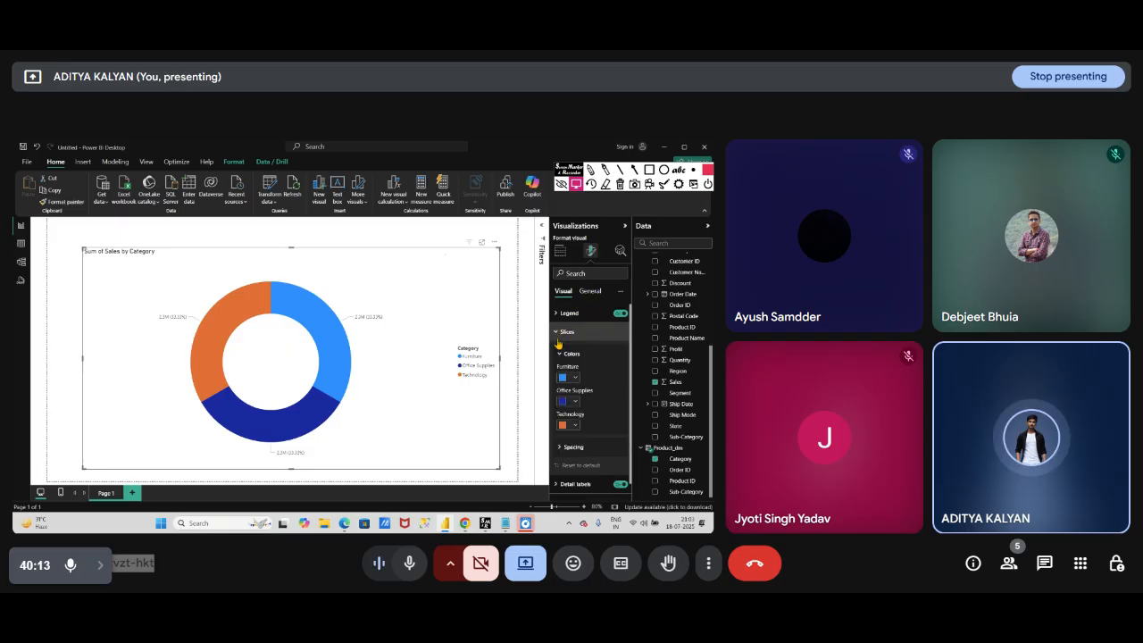
- Try rotating the donut chart to about 237° and about 97°, and return it to its original orientation
scroll(603, 377, down, 1)
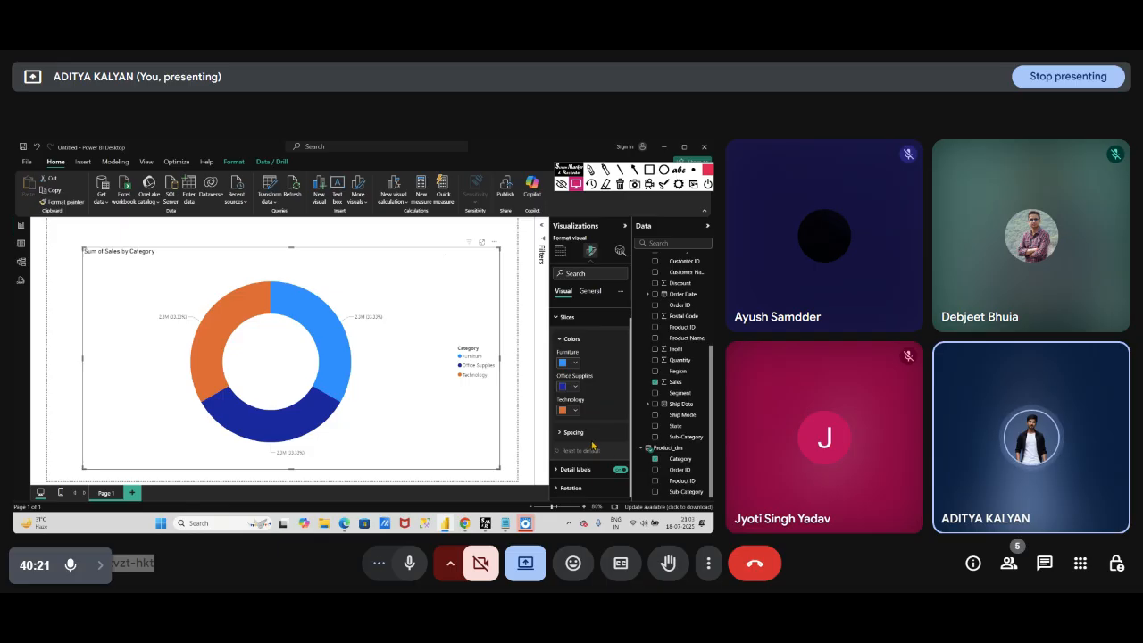
click(576, 489)
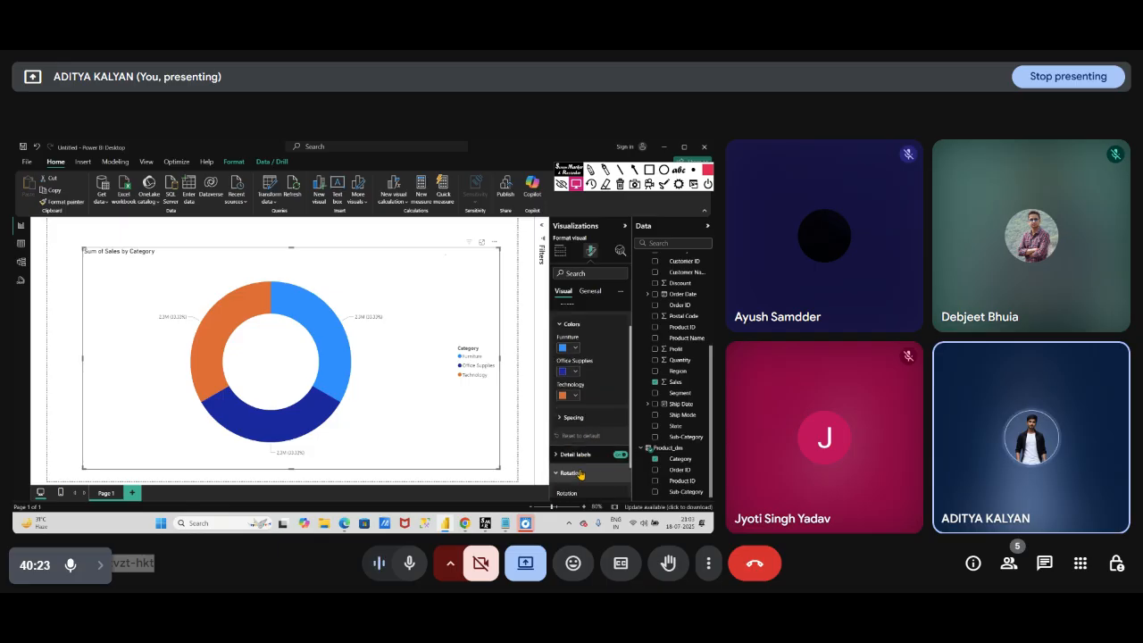
drag(588, 467, 609, 468)
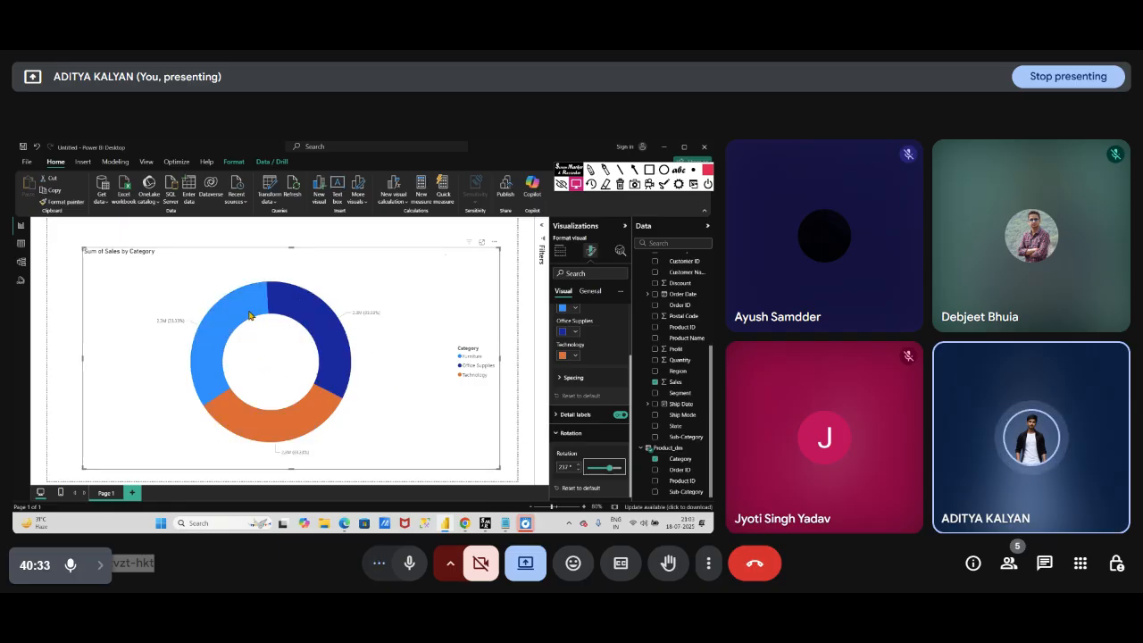
mouse_move(292, 439)
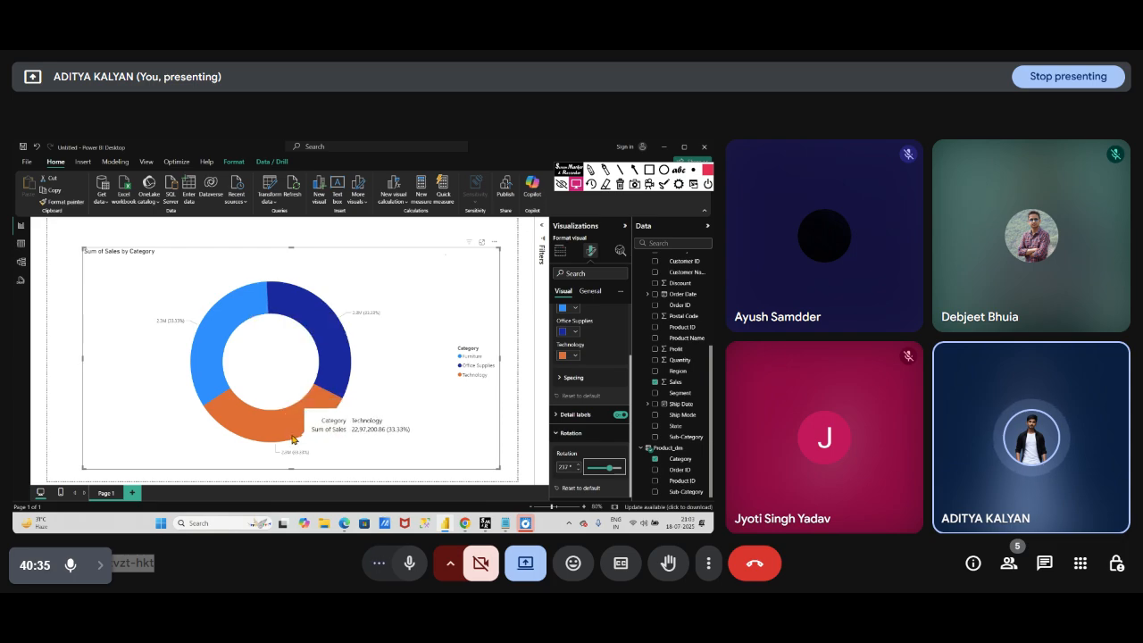
mouse_move(345, 333)
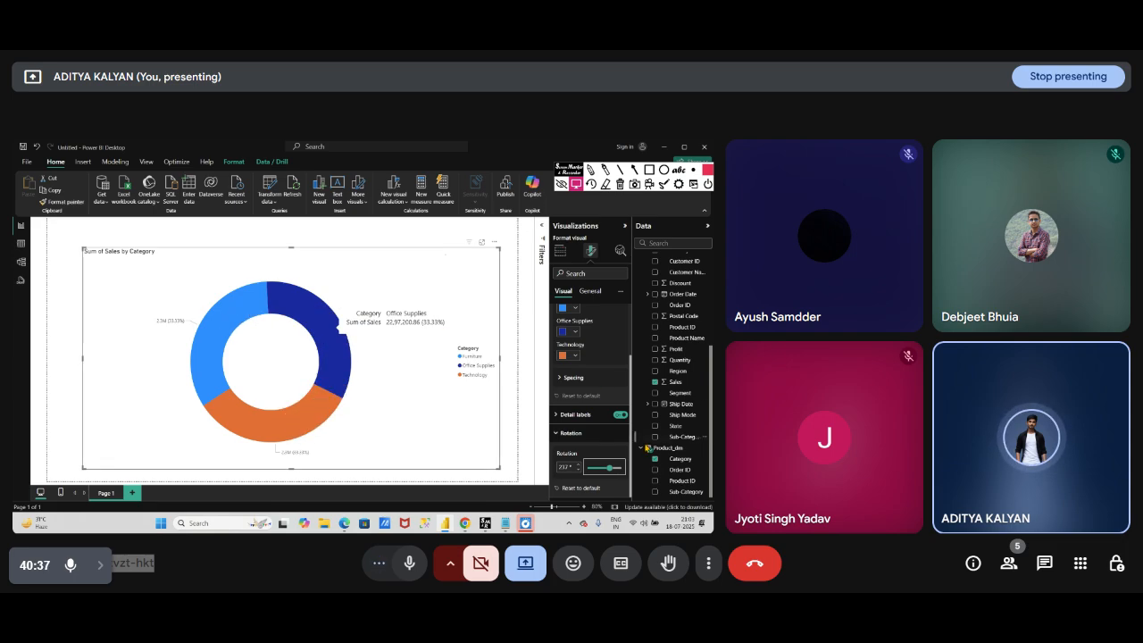
mouse_move(613, 466)
mouse_down()
mouse_move(632, 468)
mouse_move(593, 466)
mouse_up()
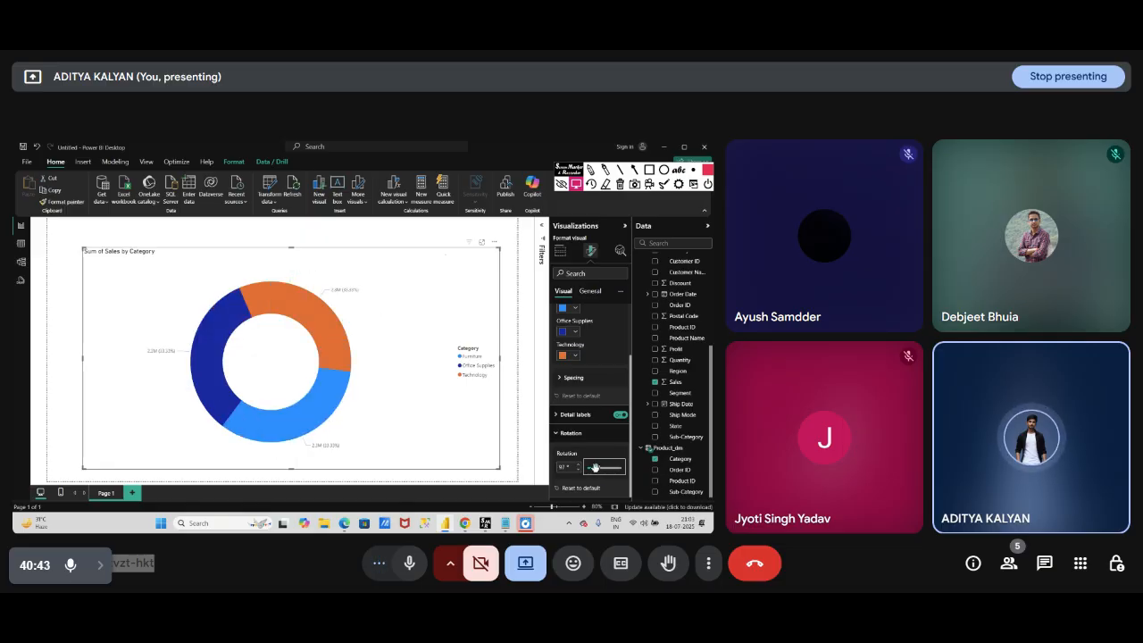
drag(594, 468, 582, 480)
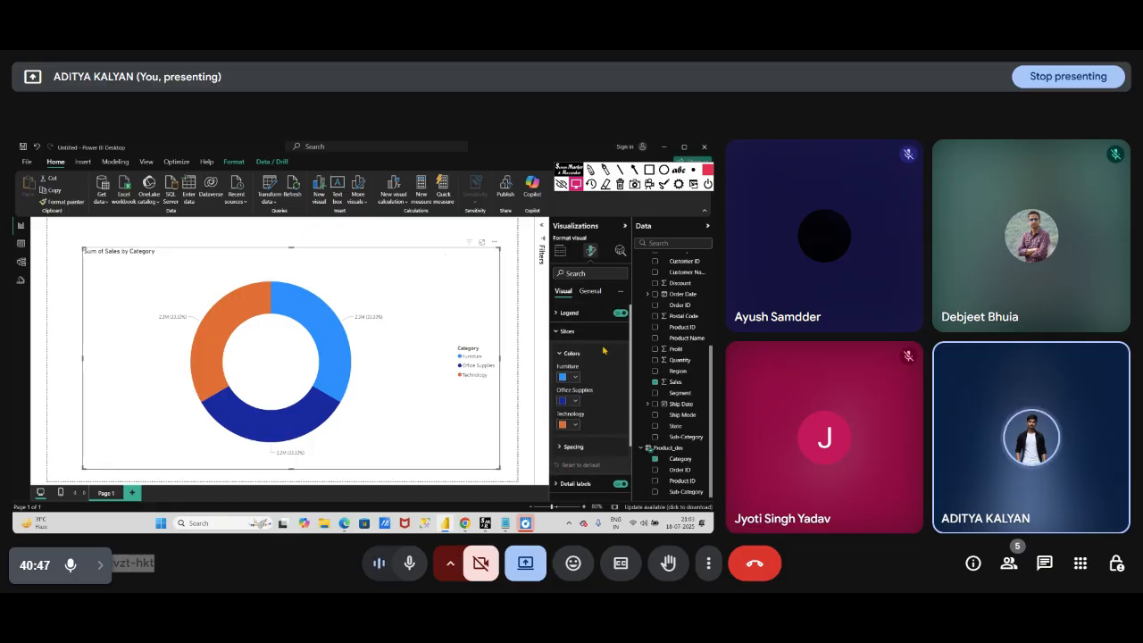
- Open the donut chart's background effects and try black, dark blue and orange as the background color
click(588, 292)
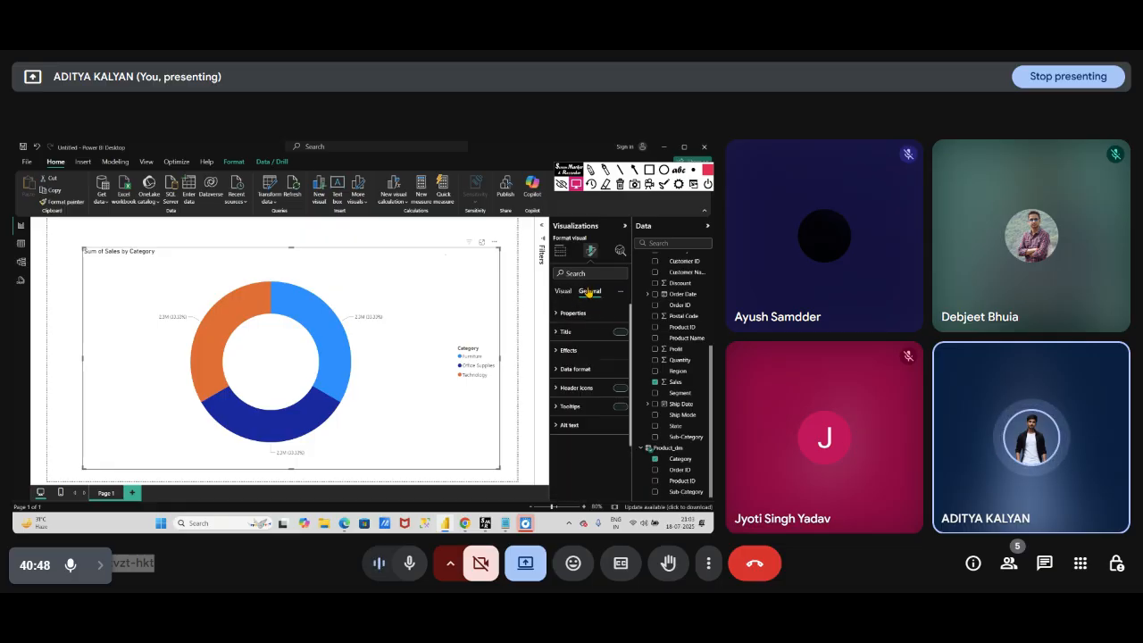
click(569, 350)
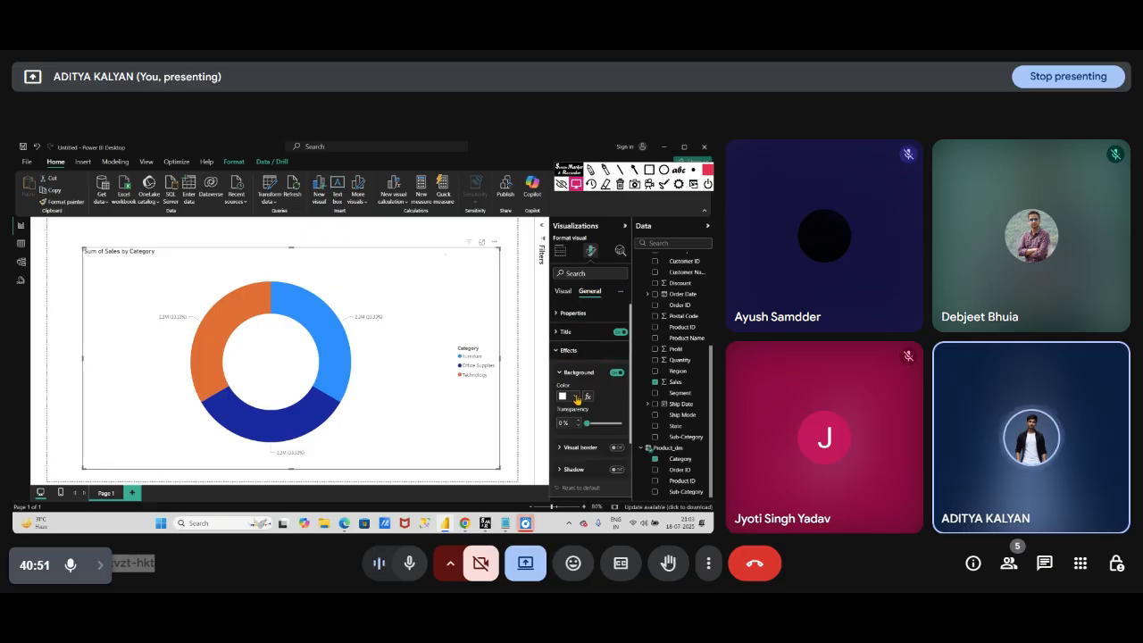
click(576, 399)
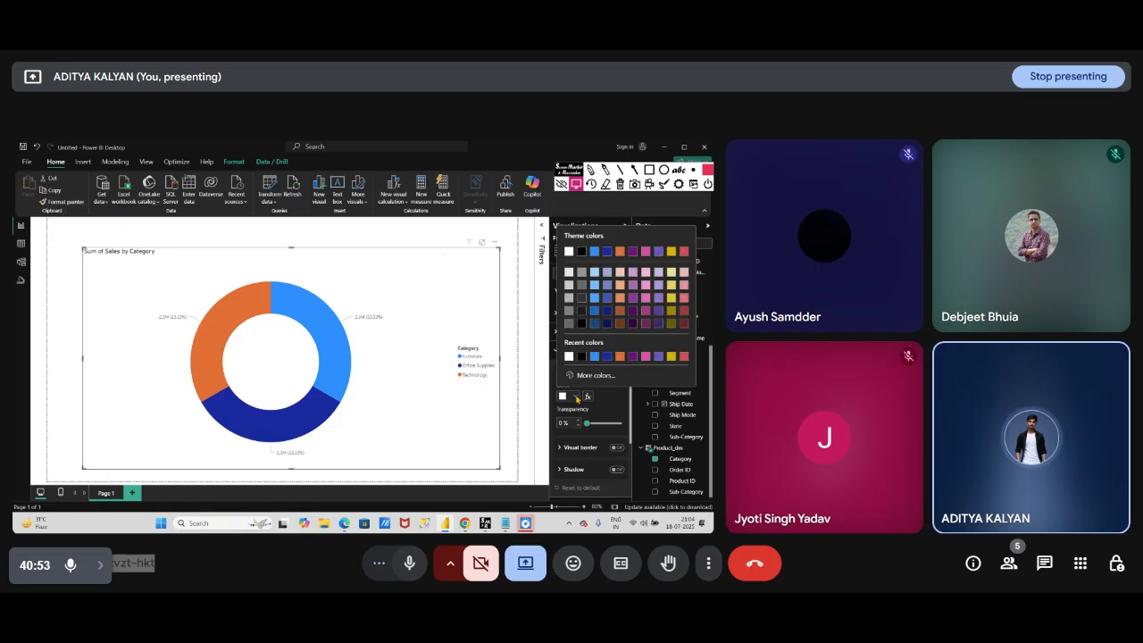
click(584, 362)
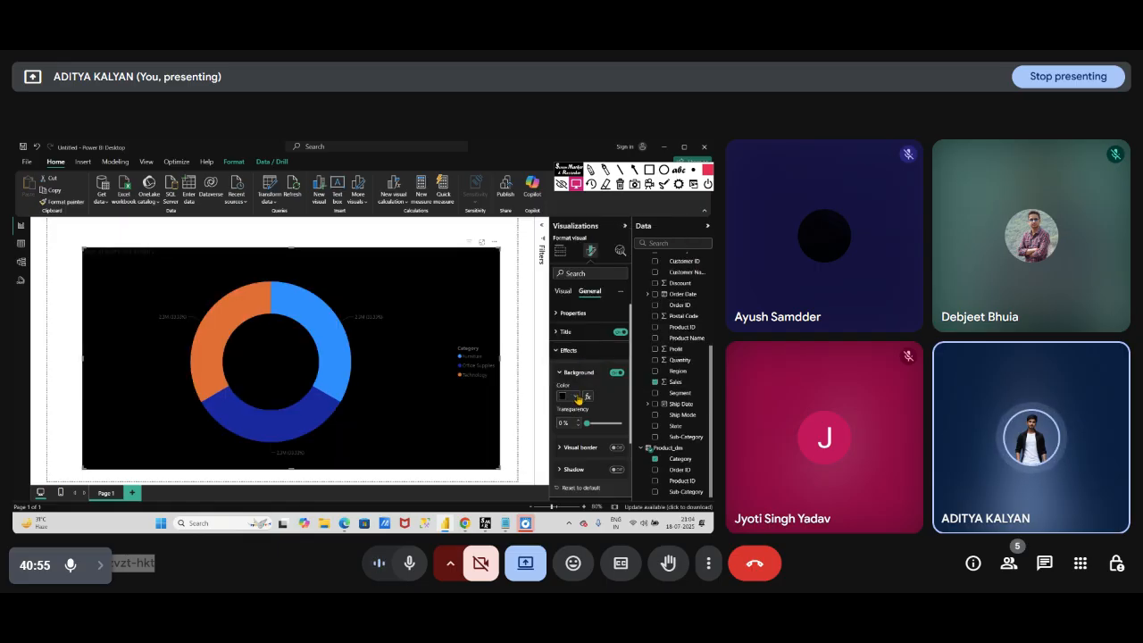
click(576, 396)
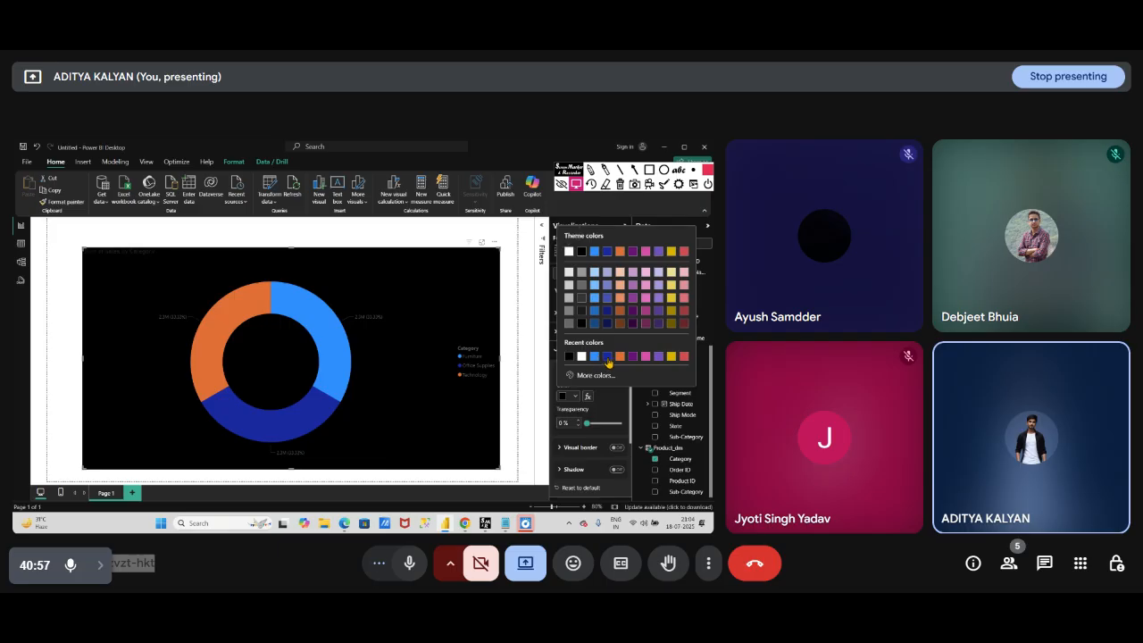
click(606, 357)
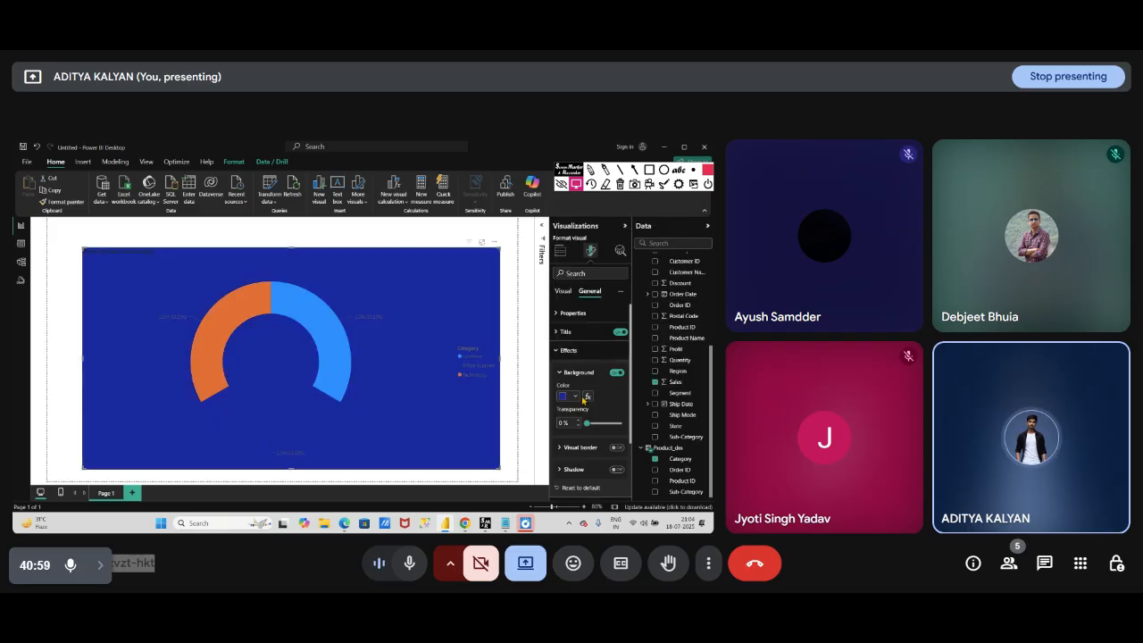
click(576, 398)
click(620, 357)
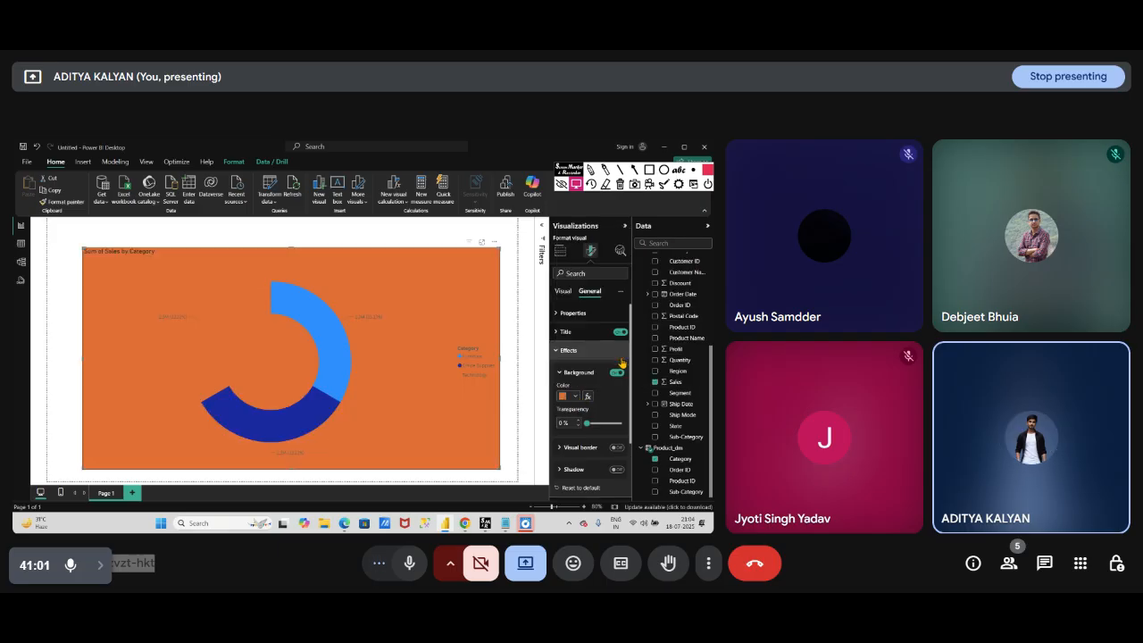
- Set the donut chart's background color to the light orange theme shade
click(576, 397)
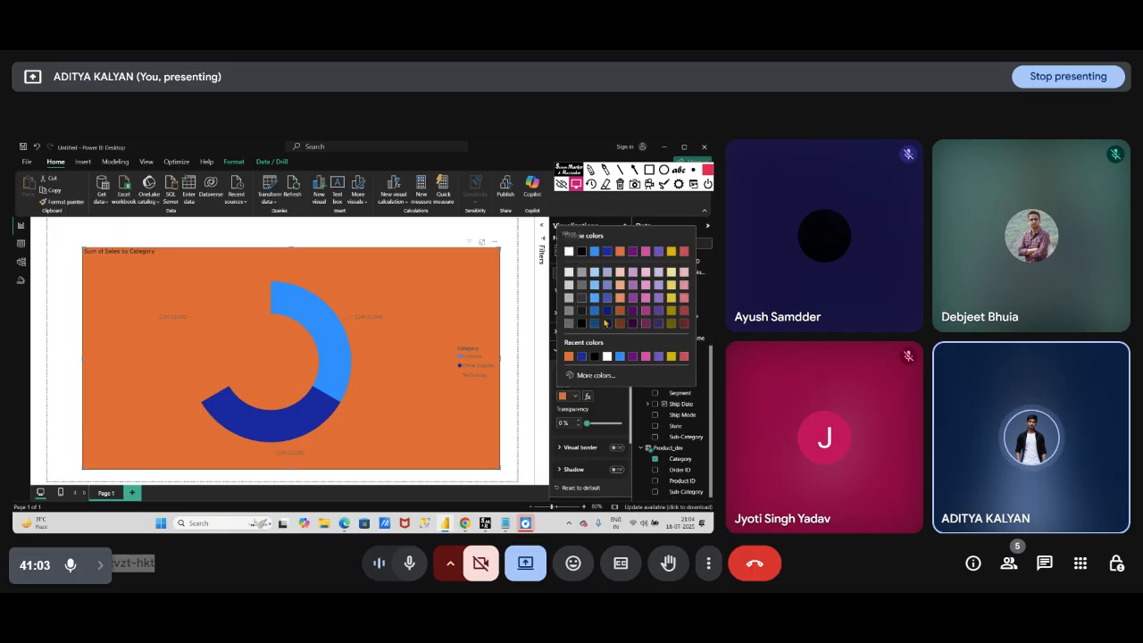
click(619, 269)
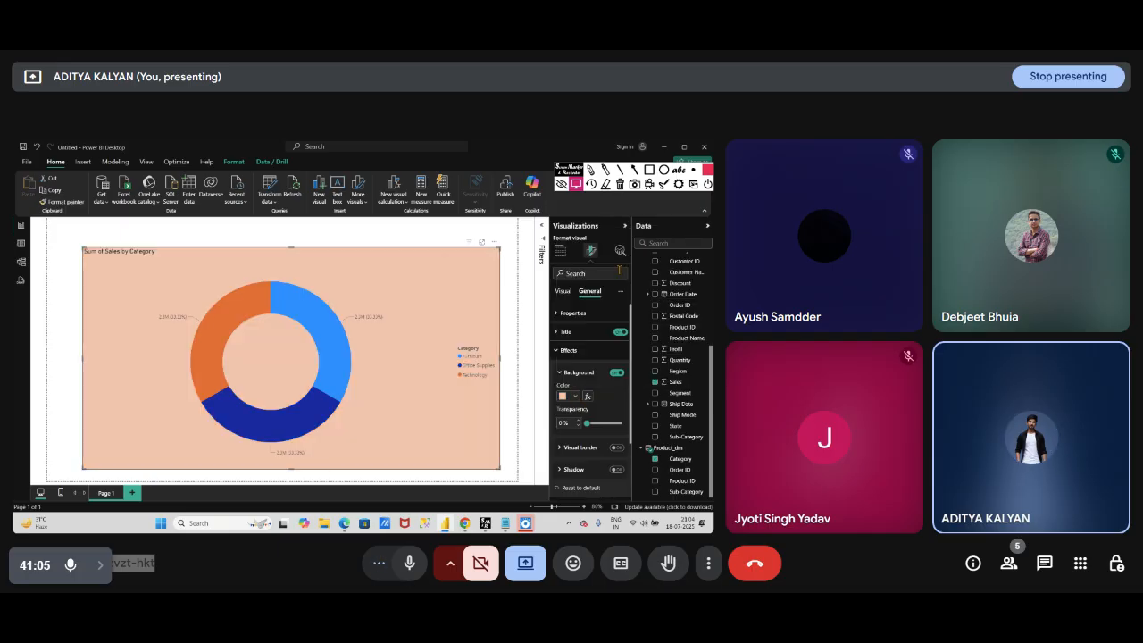
click(576, 396)
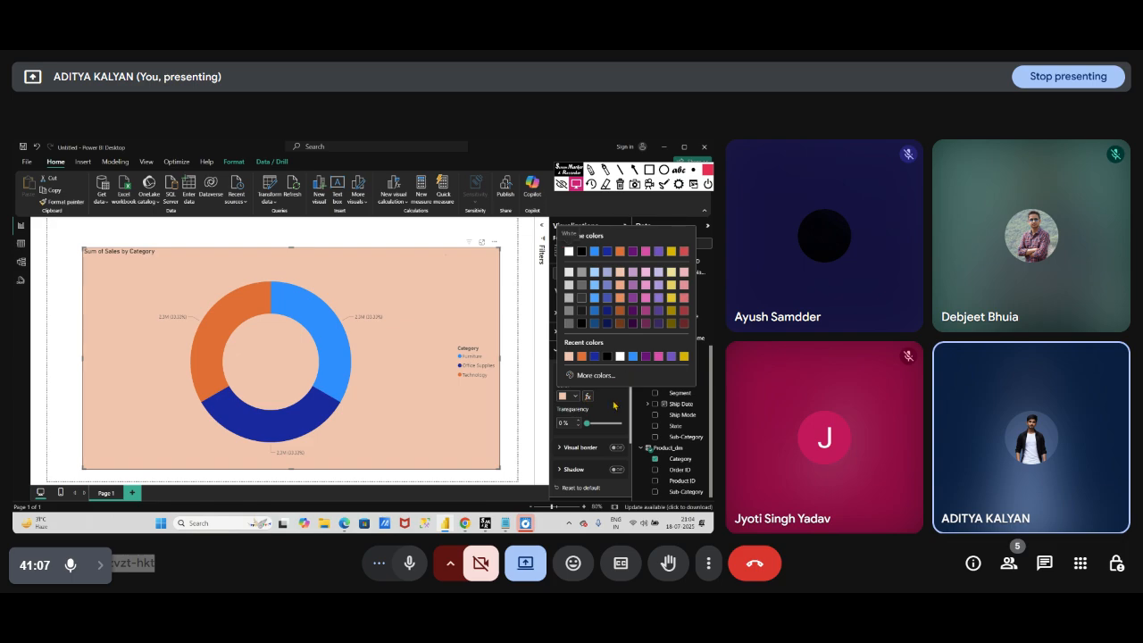
click(614, 388)
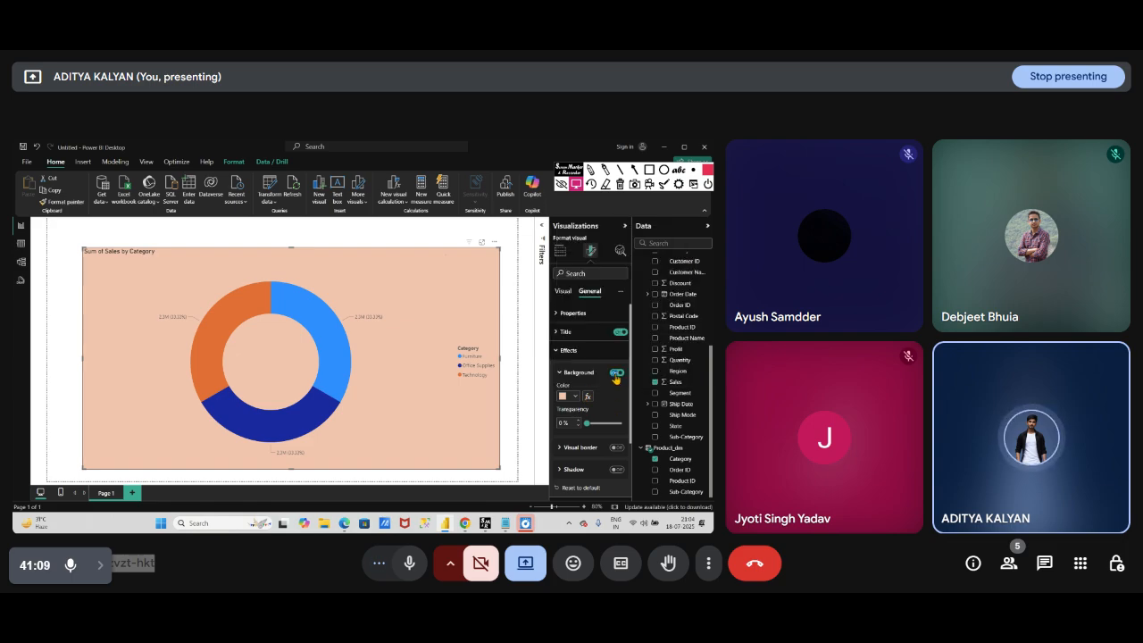
- Replace the donut chart's background effect with a visual border and shadow, and shrink the chart to roughly three quarters of its width
click(615, 376)
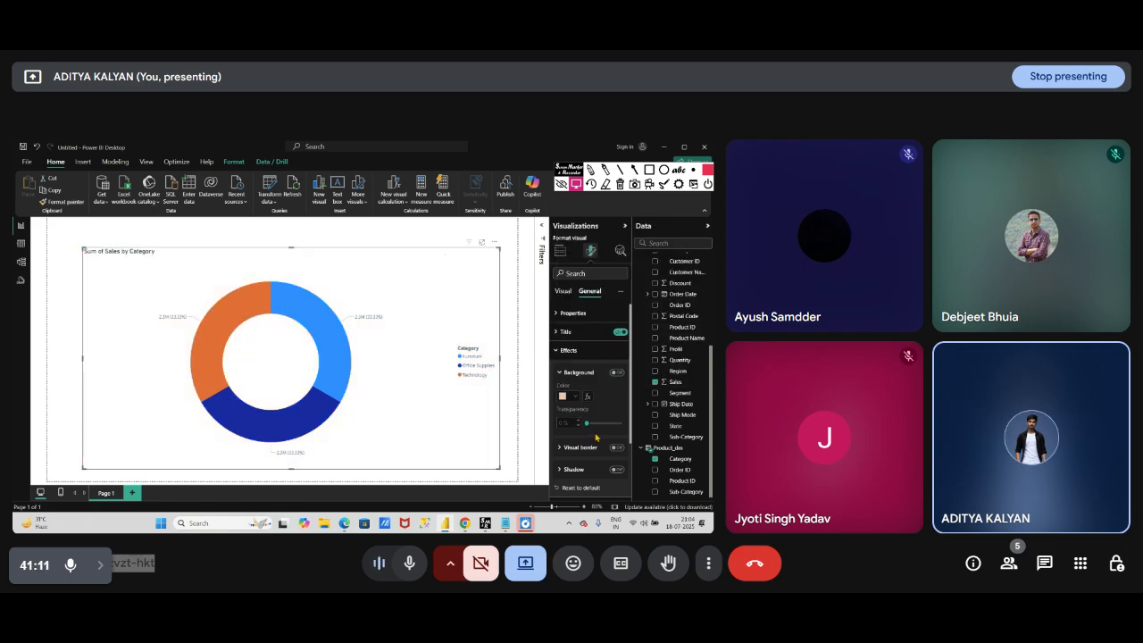
click(616, 448)
click(616, 469)
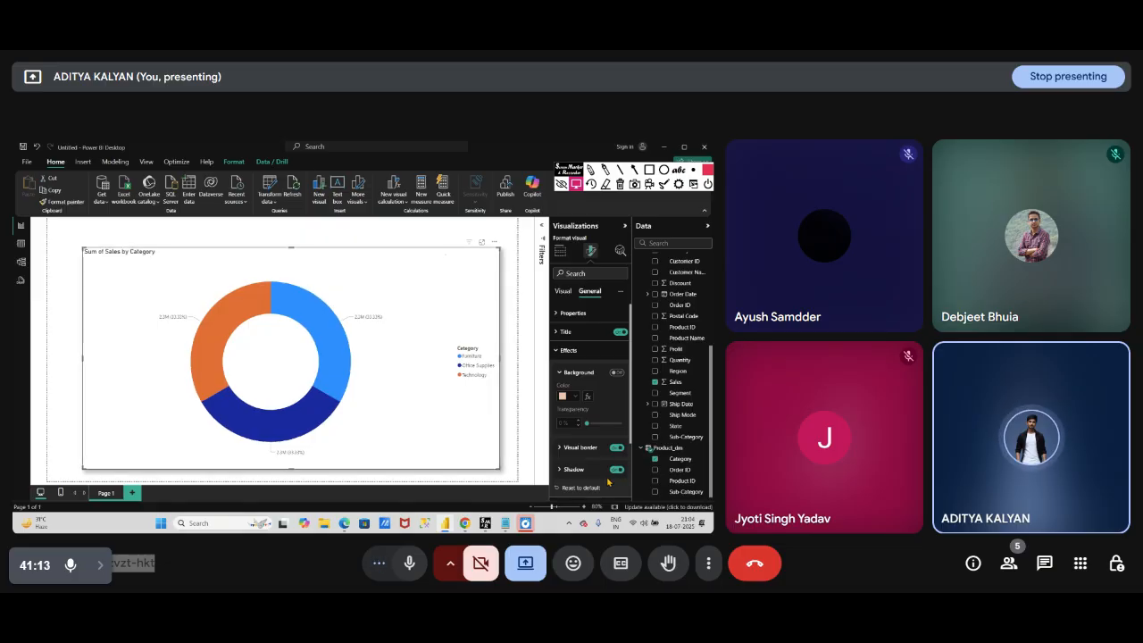
drag(500, 467, 400, 436)
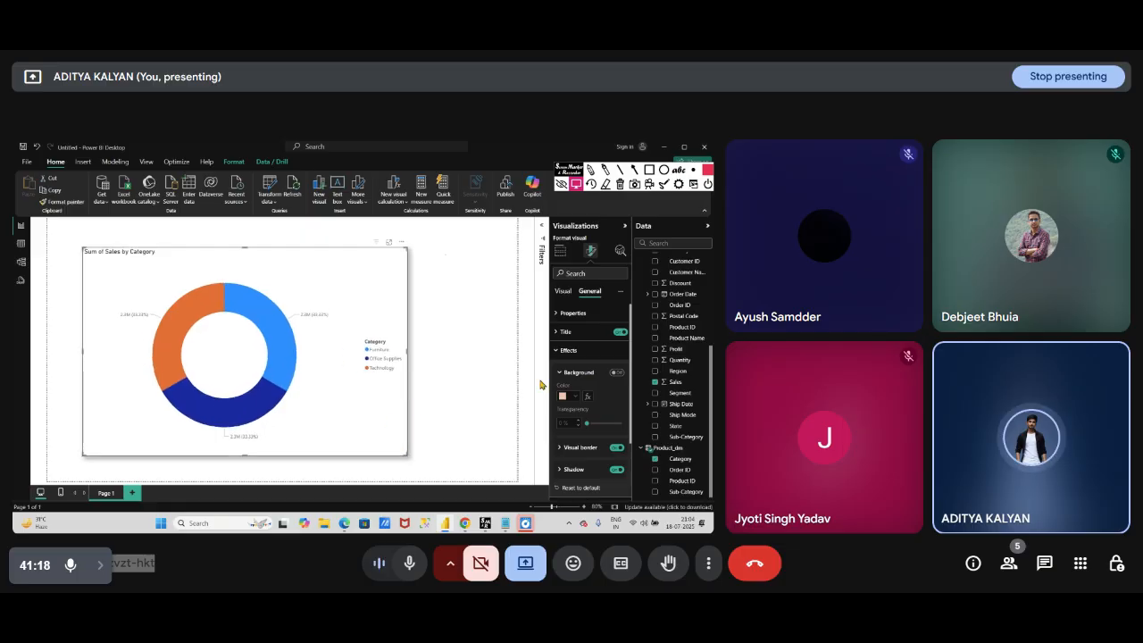
- Format the donut chart's title as bold, size 25, with centered horizontal alignment
click(560, 332)
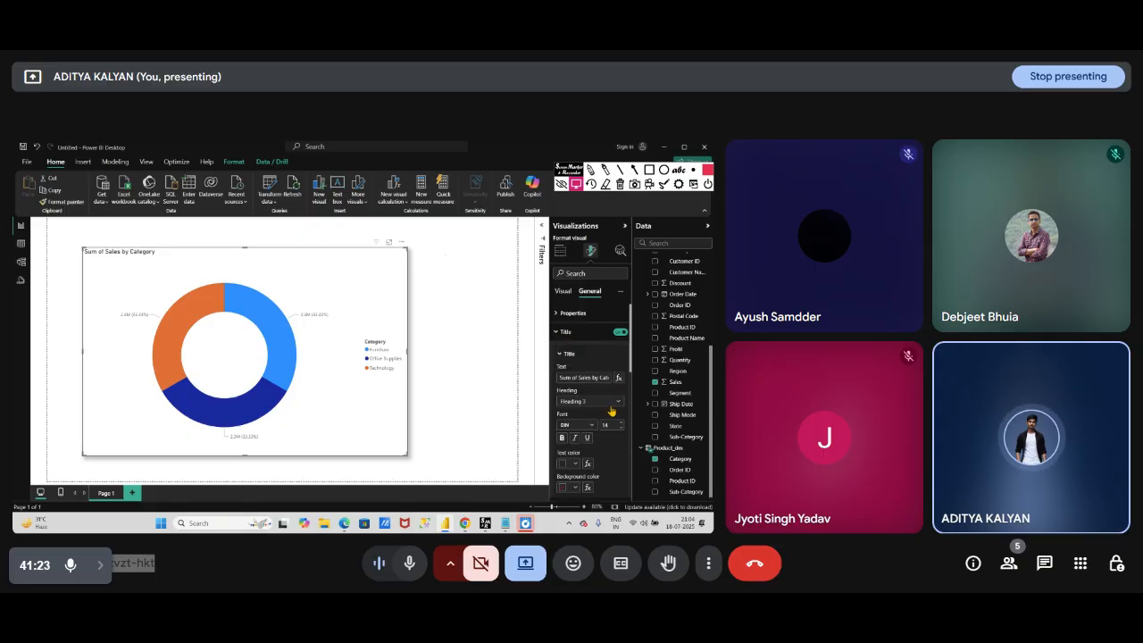
click(561, 437)
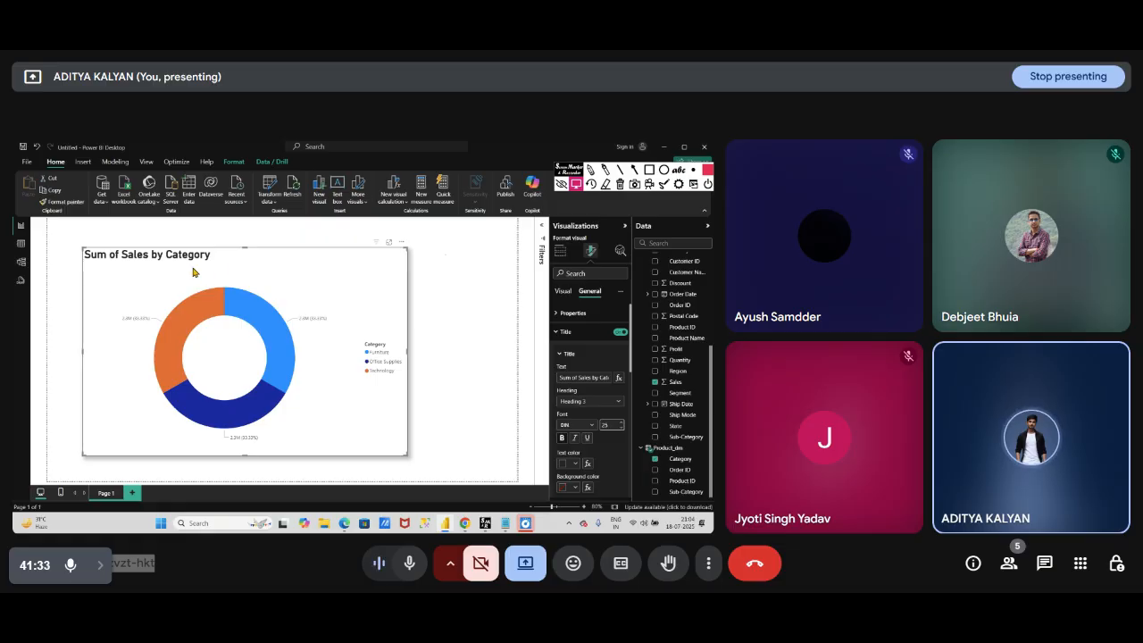
scroll(588, 429, down, 1)
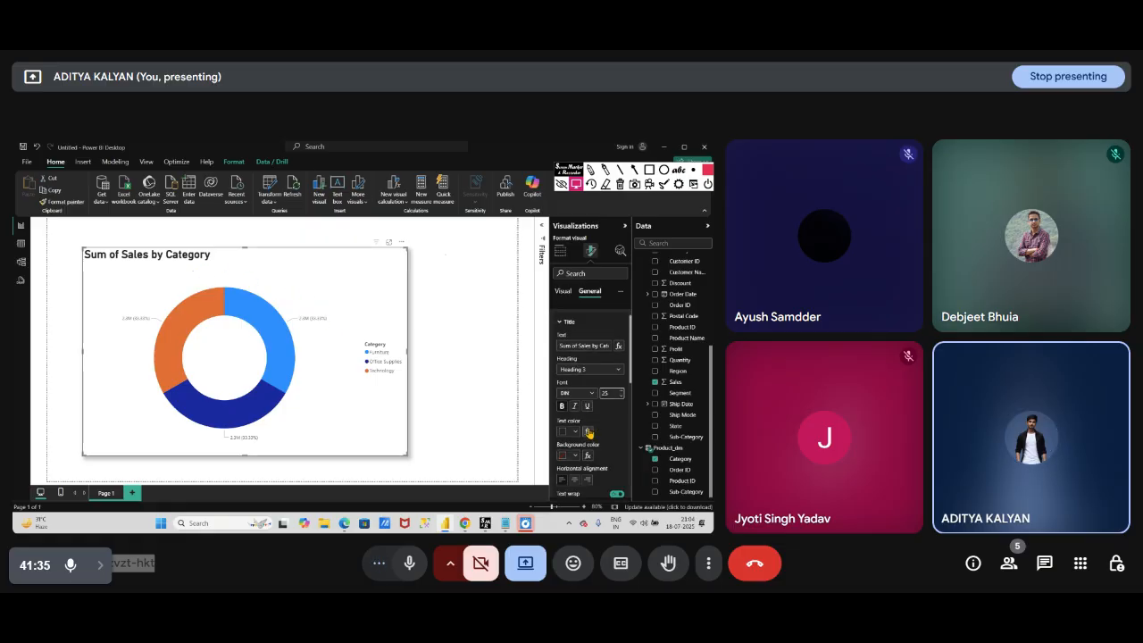
scroll(588, 432, down, 1)
click(576, 466)
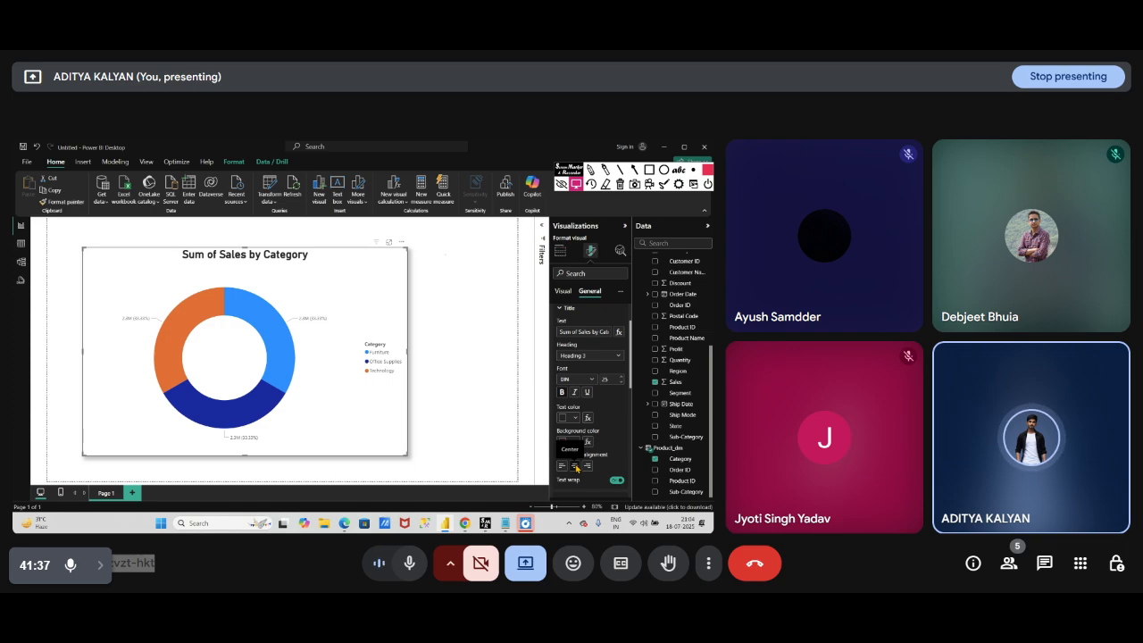
- Select the rectangle drawing tool of the on-screen marker for annotating the report
click(649, 169)
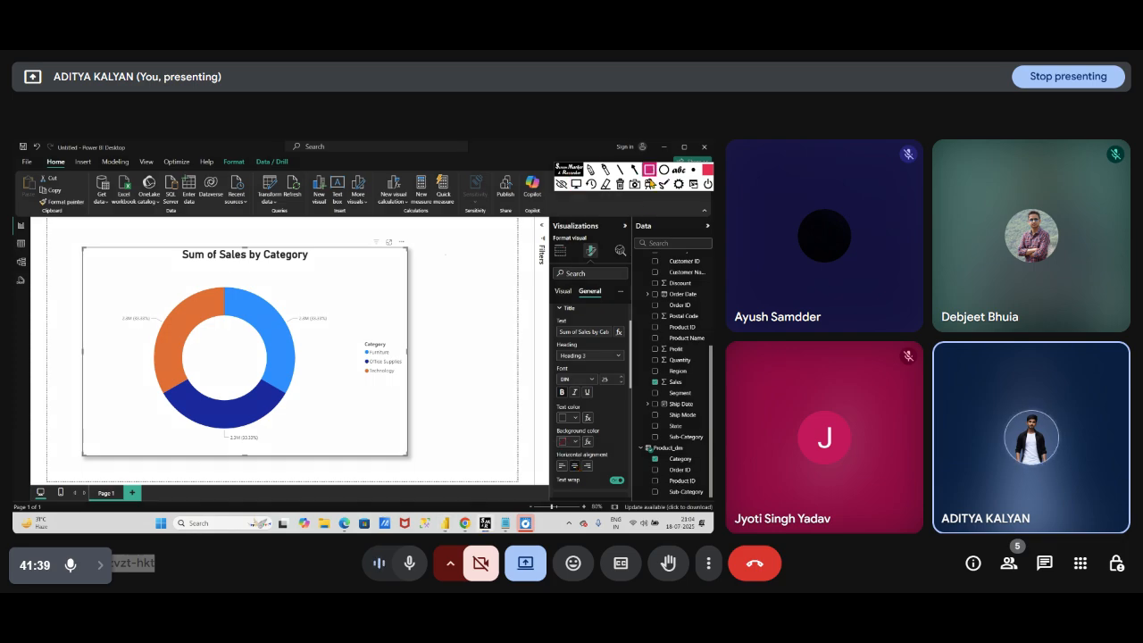